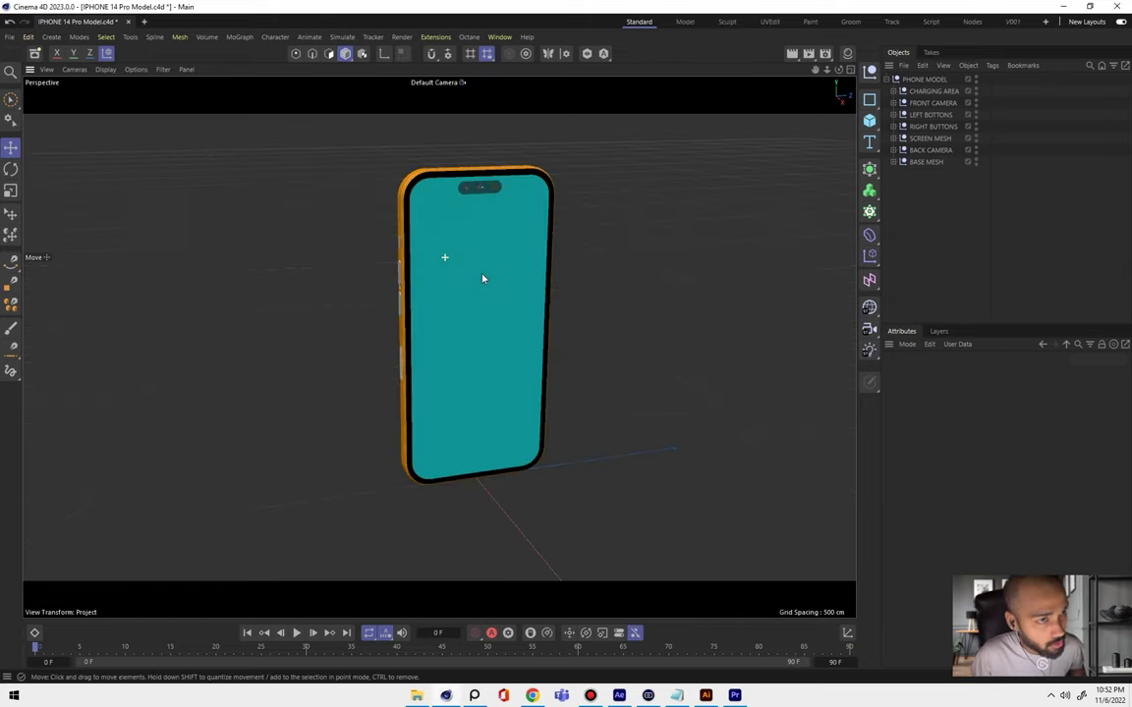
- Inspect the BASE MESH, RIGHT BUTTONS and LEFT BOTTONS groups in the object list
{"action": "left_click_drag", "start_coordinate": [554, 299], "coordinate": [462, 280], "text": "alt"}
{"action": "left_click", "coordinate": [895, 162]}
{"action": "left_click", "coordinate": [895, 162]}
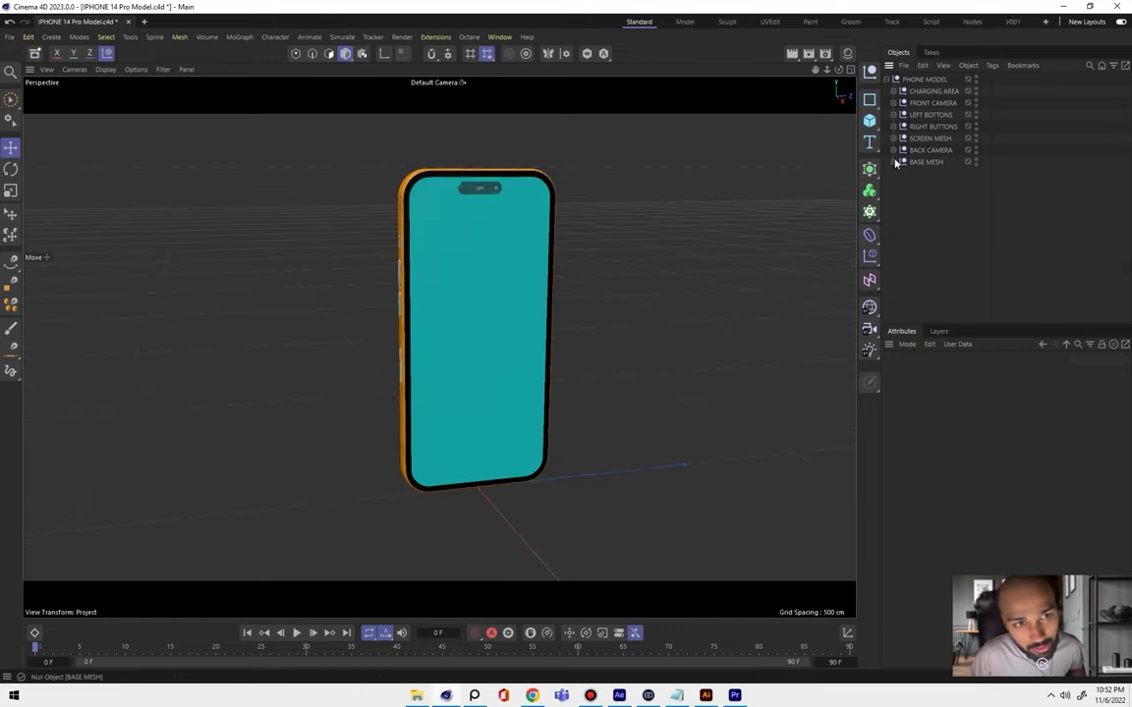
{"action": "left_click", "coordinate": [894, 162]}
{"action": "left_click", "coordinate": [895, 162]}
{"action": "left_click", "coordinate": [895, 139]}
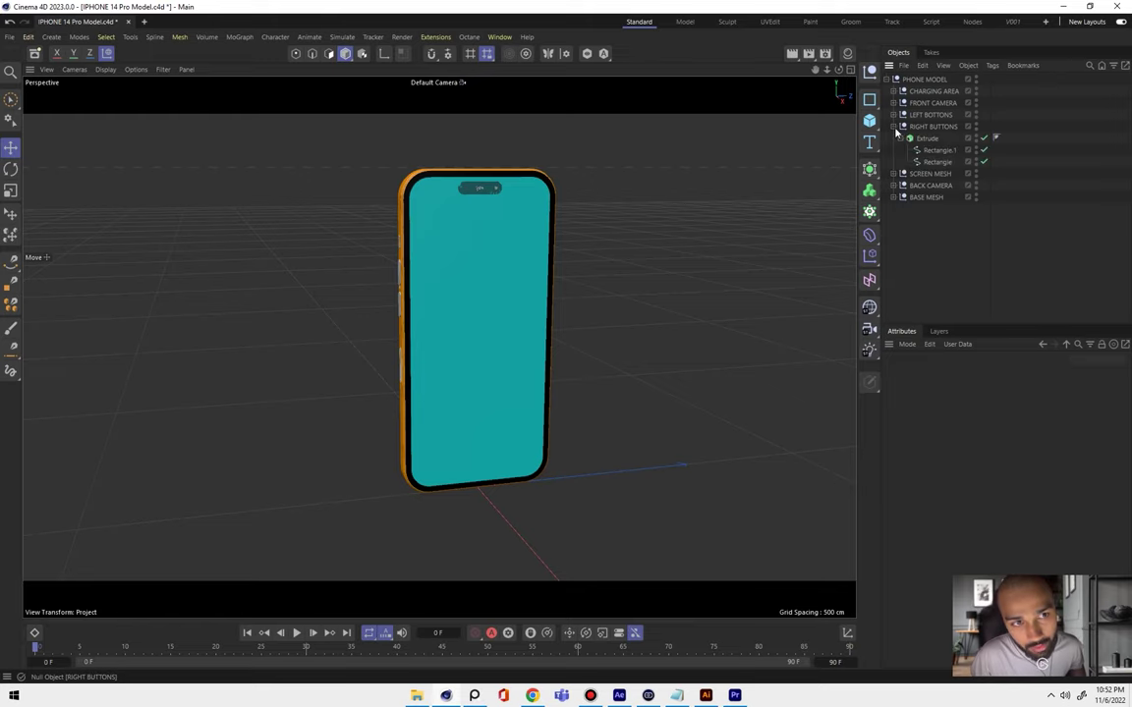
{"action": "left_click", "coordinate": [894, 139]}
{"action": "left_click", "coordinate": [894, 115]}
{"action": "left_click", "coordinate": [894, 115]}
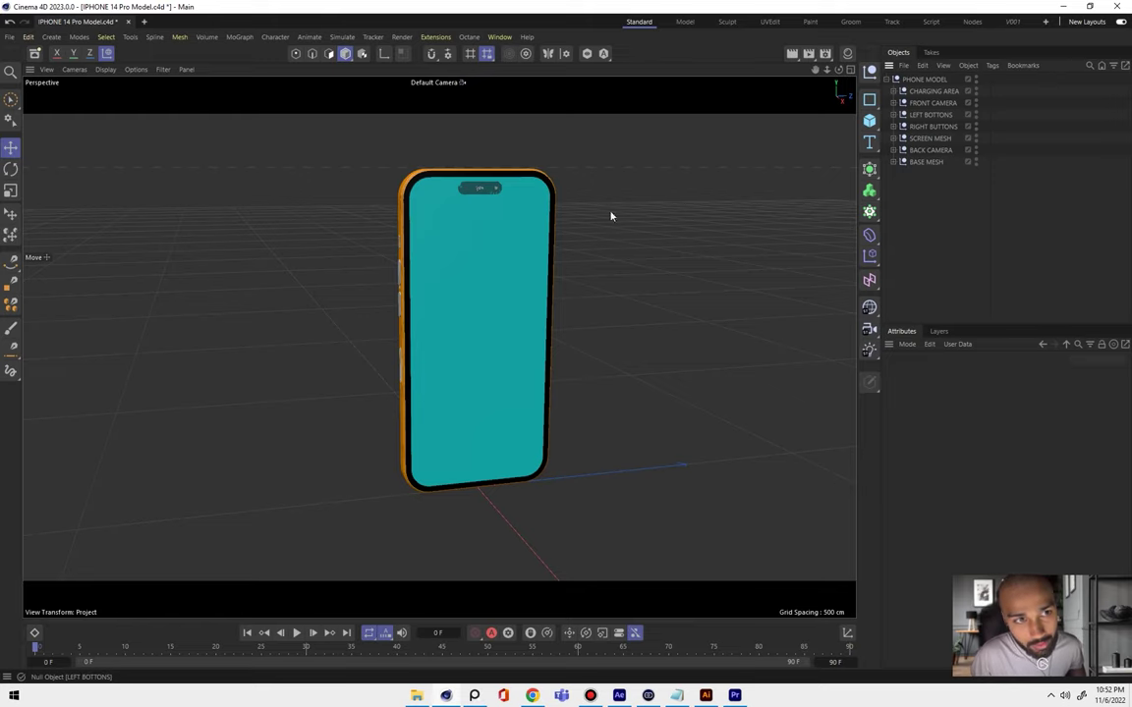
- Test-move the right and left button groups, then undo both moves
{"action": "mouse_move", "coordinate": [611, 215]}
{"action": "left_mouse_down", "text": "alt"}
{"action": "mouse_move", "coordinate": [609, 261]}
{"action": "mouse_move", "coordinate": [482, 256]}
{"action": "left_mouse_up", "text": "alt"}
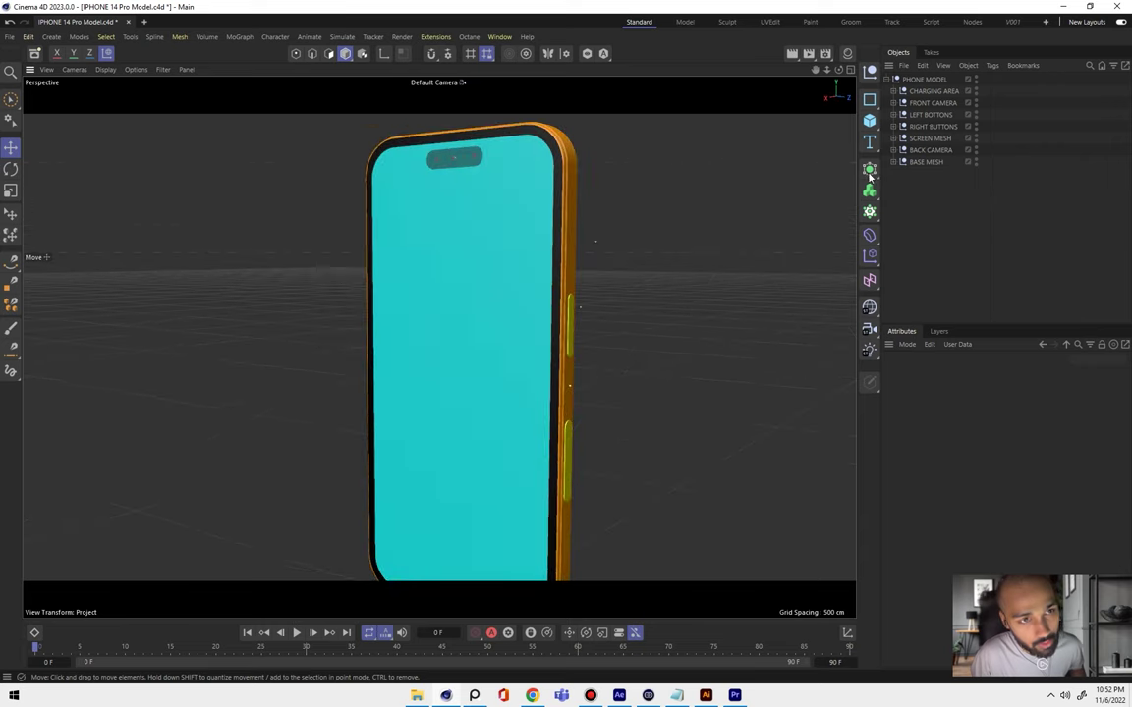
{"action": "left_click", "coordinate": [933, 126]}
{"action": "left_click_drag", "start_coordinate": [593, 405], "coordinate": [663, 395]}
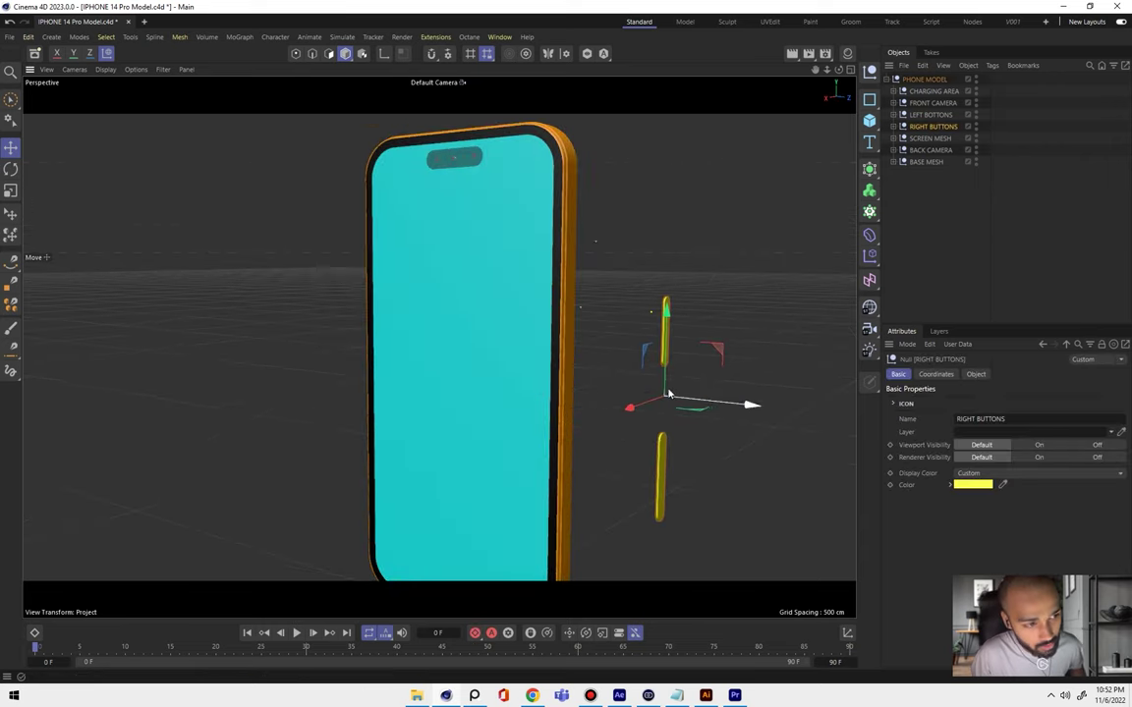
{"action": "key", "text": "ctrl+z"}
{"action": "mouse_move", "coordinate": [543, 366]}
{"action": "left_mouse_down", "text": "alt"}
{"action": "mouse_move", "coordinate": [505, 323]}
{"action": "mouse_move", "coordinate": [438, 323]}
{"action": "mouse_move", "coordinate": [450, 320]}
{"action": "mouse_move", "coordinate": [428, 341]}
{"action": "mouse_move", "coordinate": [392, 190]}
{"action": "mouse_move", "coordinate": [457, 399]}
{"action": "left_mouse_up", "text": "alt"}
{"action": "left_click", "coordinate": [930, 115]}
{"action": "key", "text": "ctrl+z"}
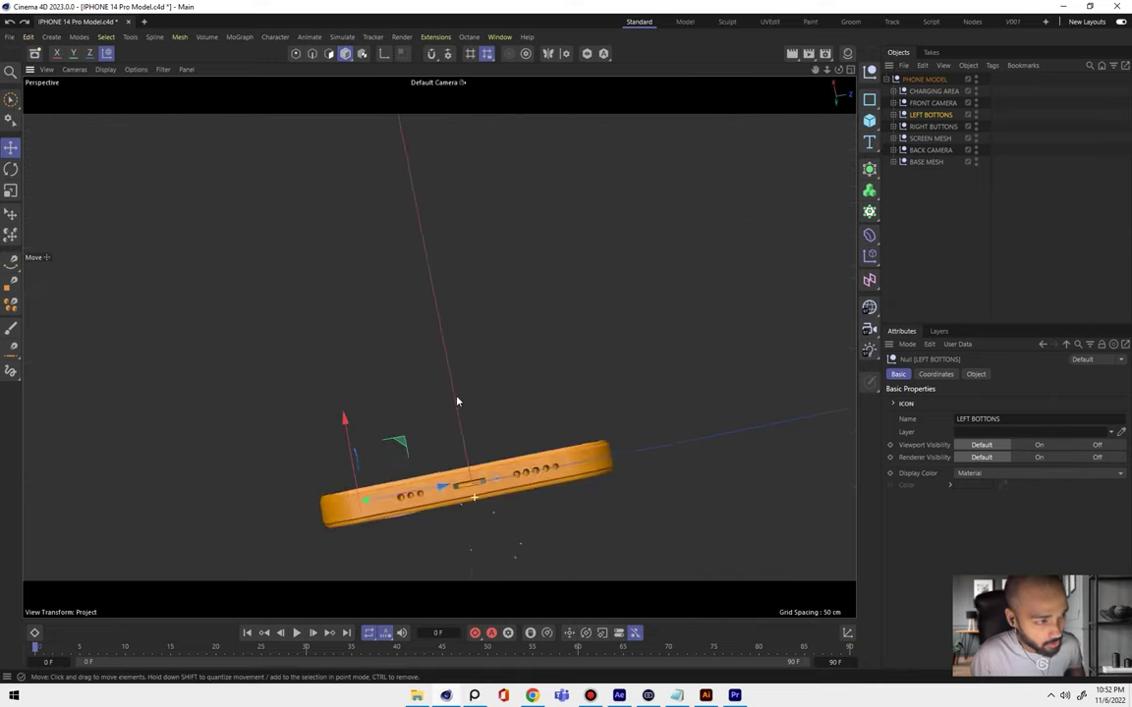
- Orbit and zoom to a close side view of the star screw
{"action": "scroll", "coordinate": [462, 412], "scroll_direction": "up", "scroll_amount": 5}
{"action": "left_click_drag", "start_coordinate": [480, 442], "coordinate": [520, 332], "text": "alt"}
{"action": "scroll", "coordinate": [519, 332], "scroll_direction": "up", "scroll_amount": 5}
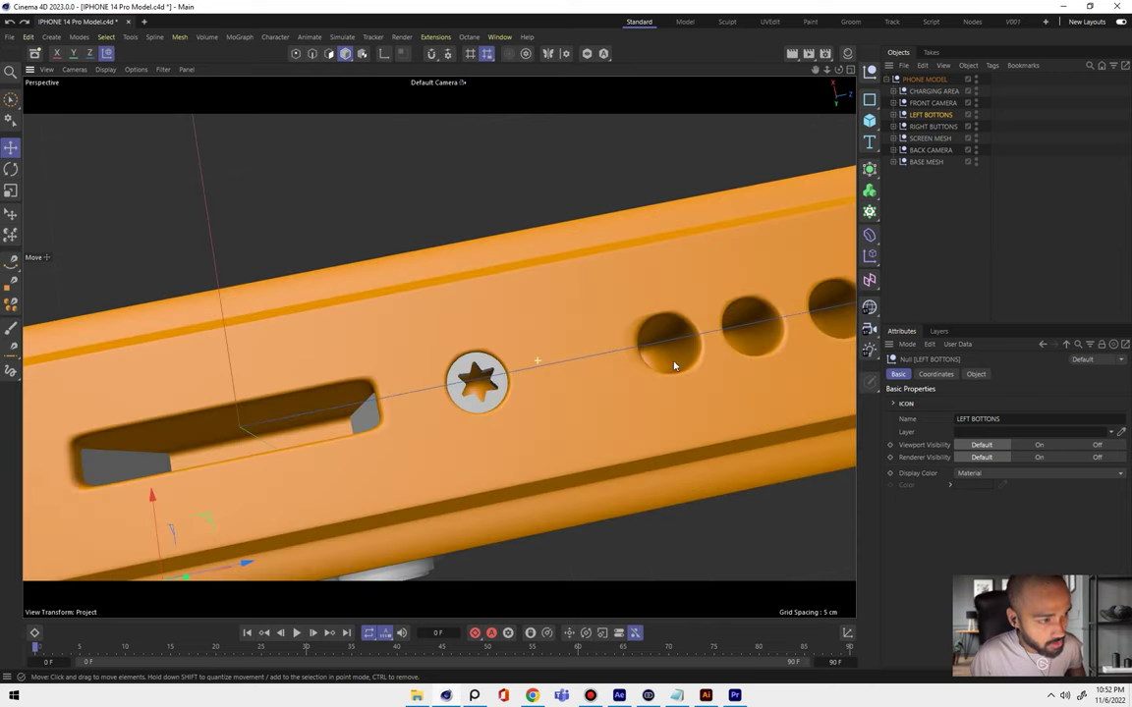
{"action": "left_click_drag", "start_coordinate": [461, 390], "coordinate": [462, 418], "text": "alt"}
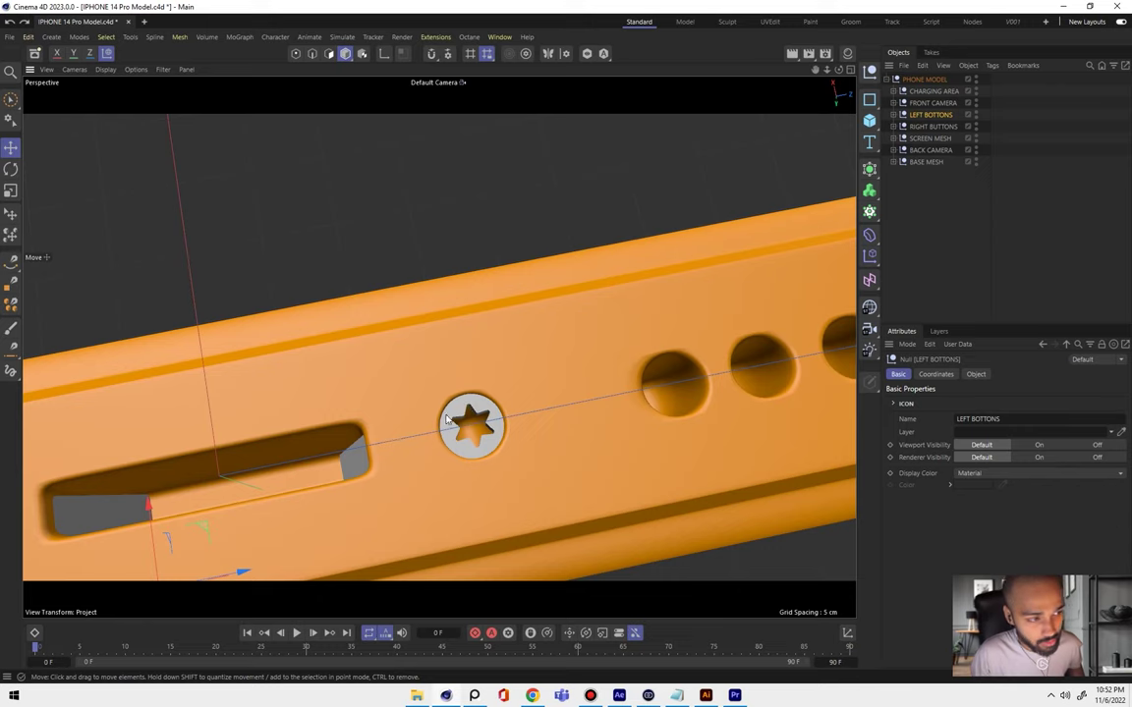
{"action": "scroll", "coordinate": [511, 414], "scroll_direction": "up", "scroll_amount": 3}
{"action": "left_click_drag", "start_coordinate": [511, 413], "coordinate": [550, 373], "text": "alt"}
{"action": "scroll", "coordinate": [550, 374], "scroll_direction": "down", "scroll_amount": 3}
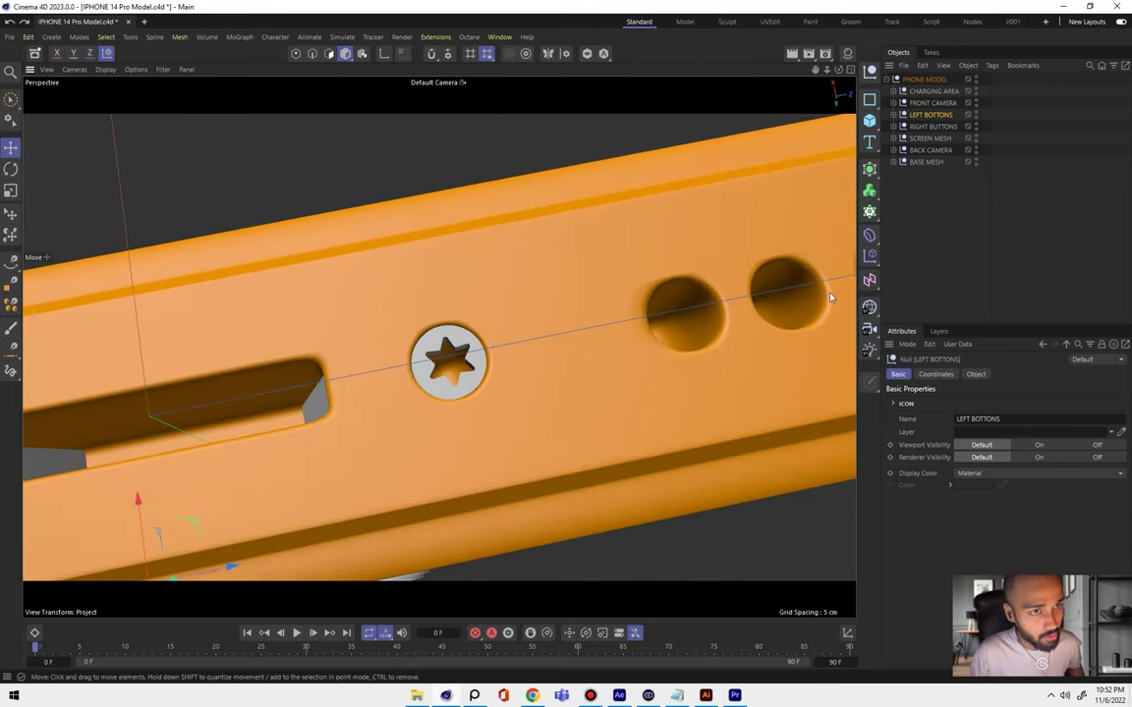
- Clear the selection and search commands for 'pen' and 'brush', closing the search unused
{"action": "left_click", "coordinate": [919, 255]}
{"action": "key", "text": "shift+c"}
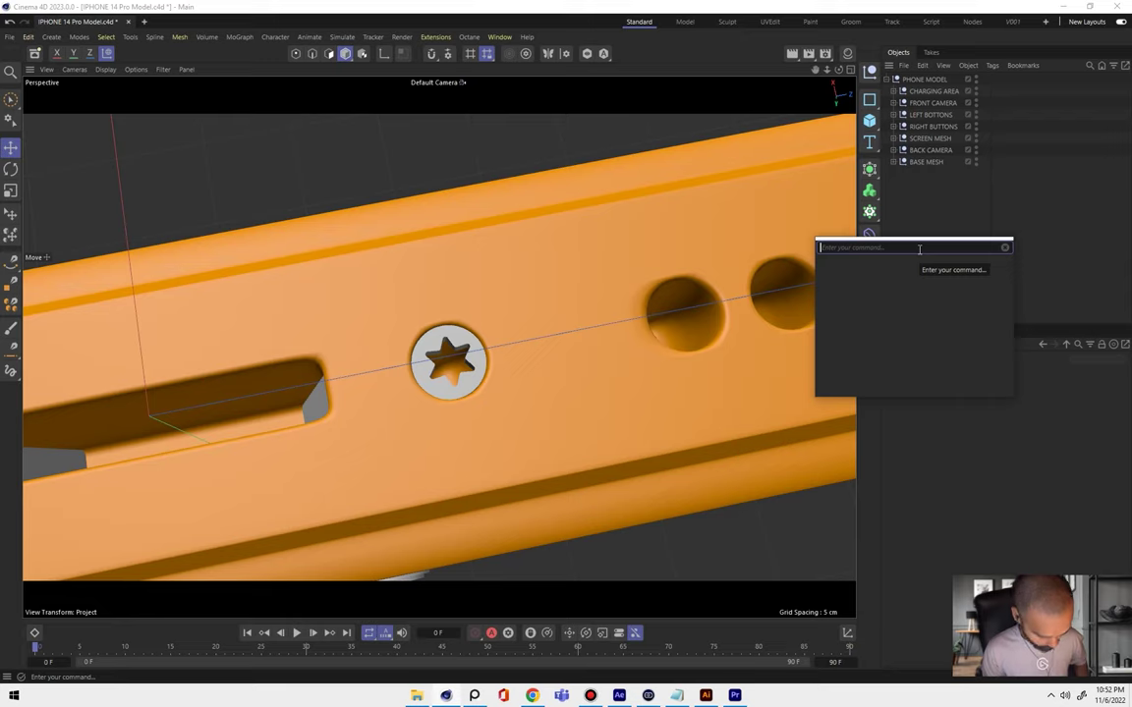
{"action": "type", "text": "pen"}
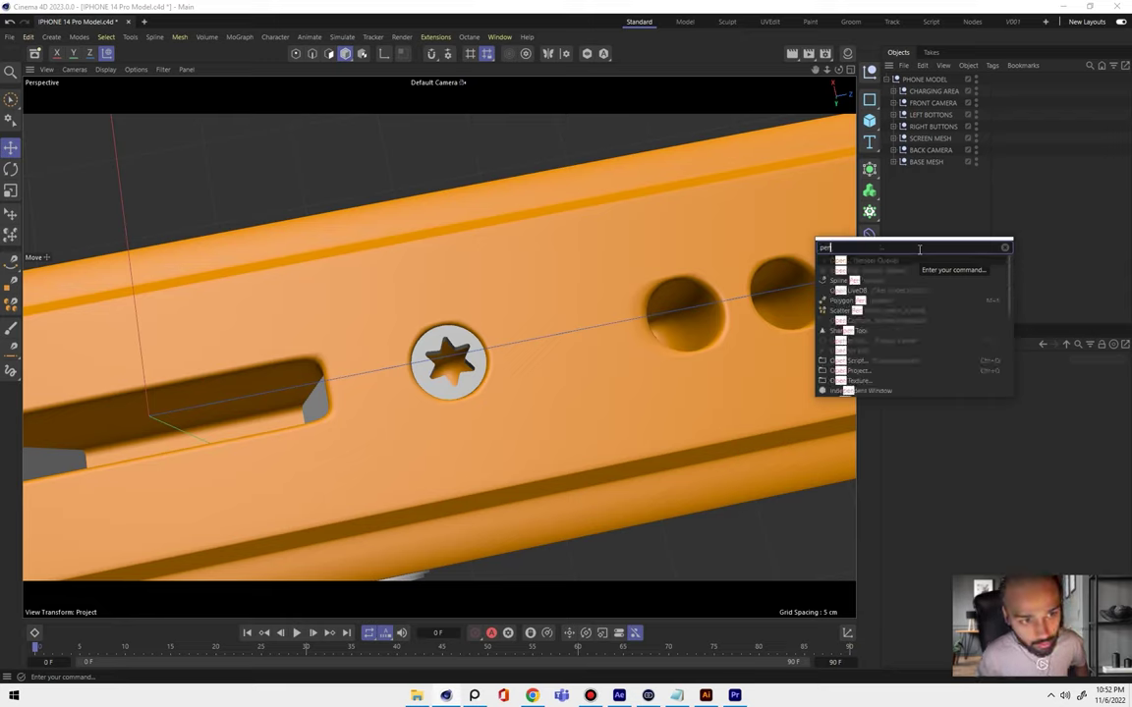
{"action": "key", "text": "BackSpace"}
{"action": "key", "text": "BackSpace"}
{"action": "key", "text": "BackSpace"}
{"action": "type", "text": "brush"}
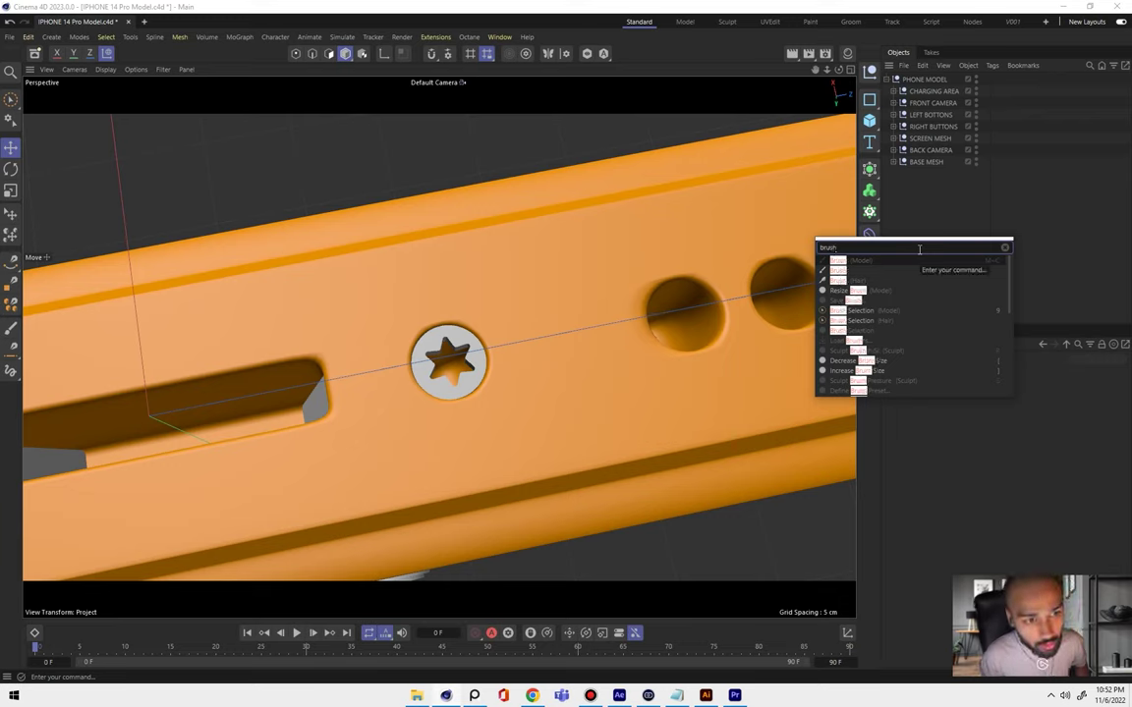
{"action": "key", "text": "BackSpace"}
{"action": "key", "text": "BackSpace"}
{"action": "key", "text": "BackSpace"}
{"action": "key", "text": "BackSpace"}
{"action": "key", "text": "BackSpace"}
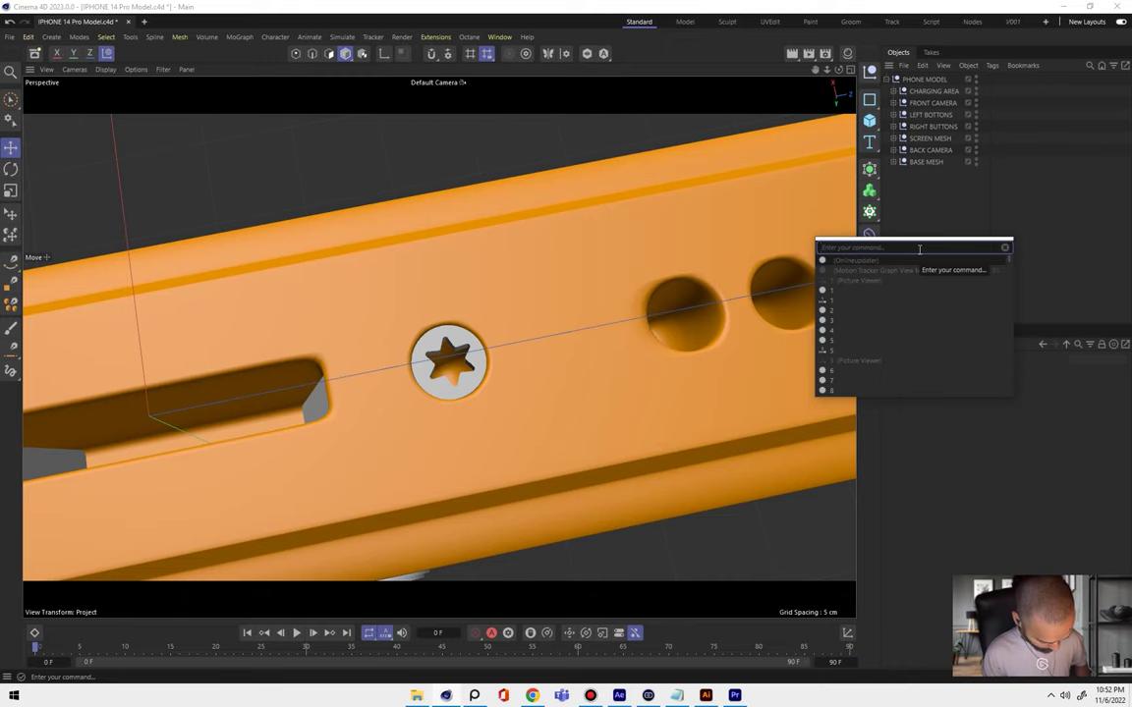
{"action": "key", "text": "Escape"}
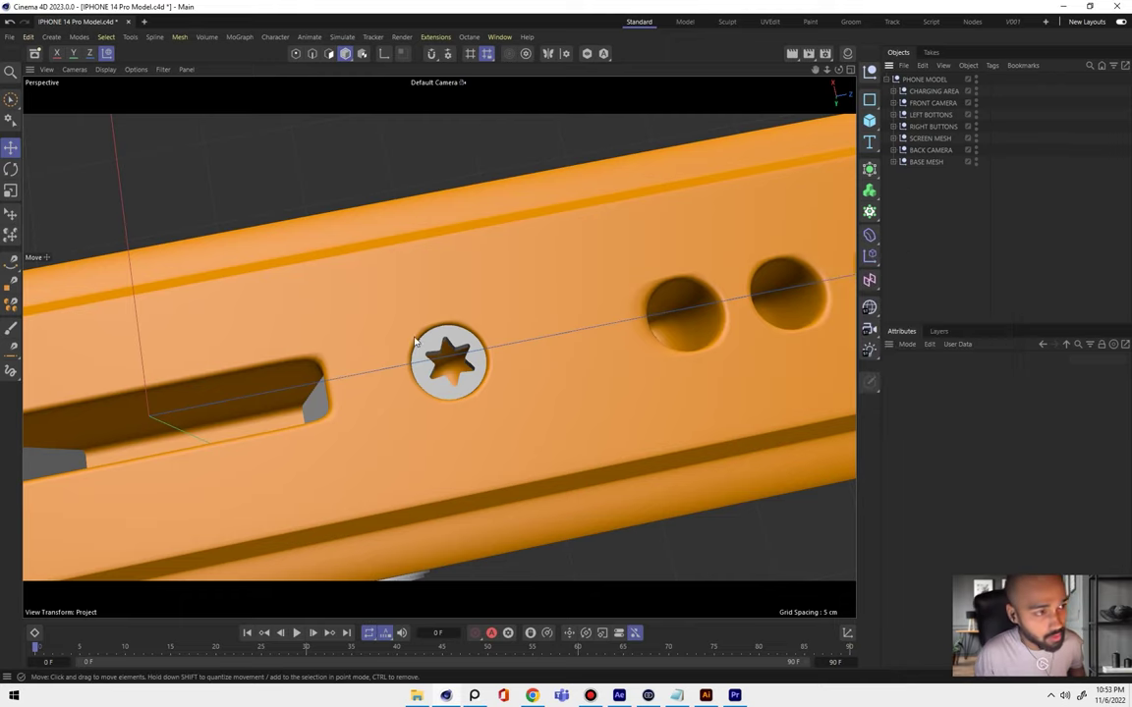
{"action": "scroll", "coordinate": [447, 361], "scroll_direction": "up", "scroll_amount": 2}
{"action": "scroll", "coordinate": [461, 360], "scroll_direction": "up", "scroll_amount": 1}
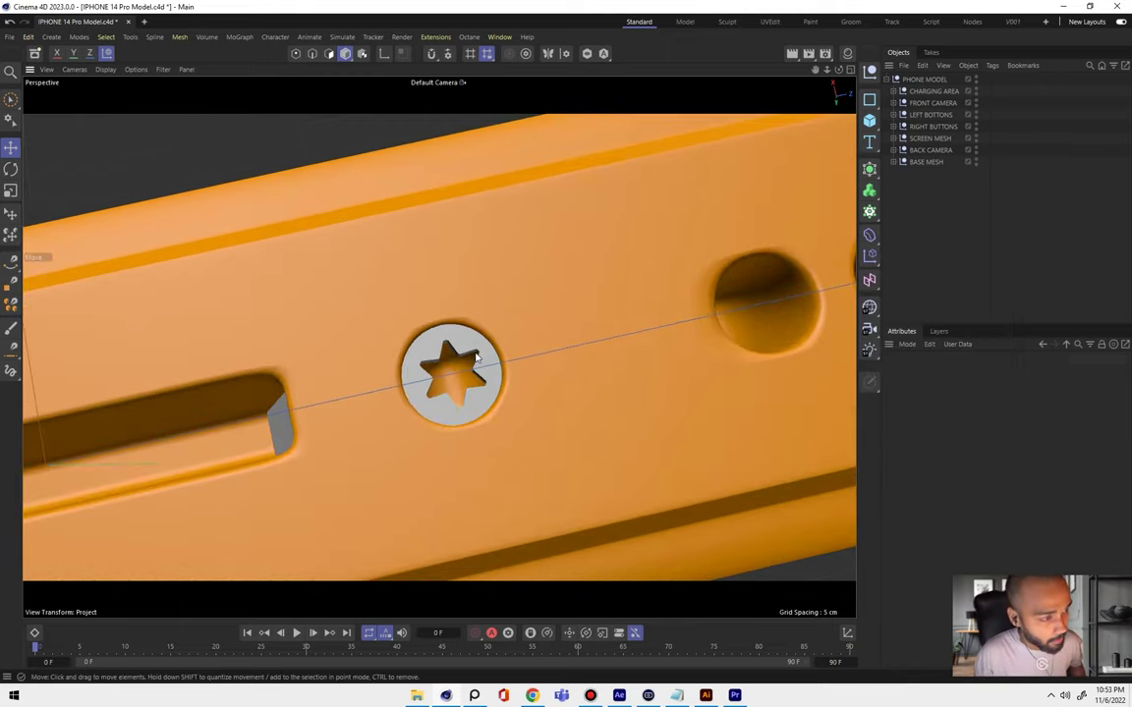
- Snip the area around the star screw and draw a red mark on it
{"action": "key", "text": "super+shift+s"}
{"action": "left_click_drag", "start_coordinate": [325, 264], "coordinate": [575, 480]}
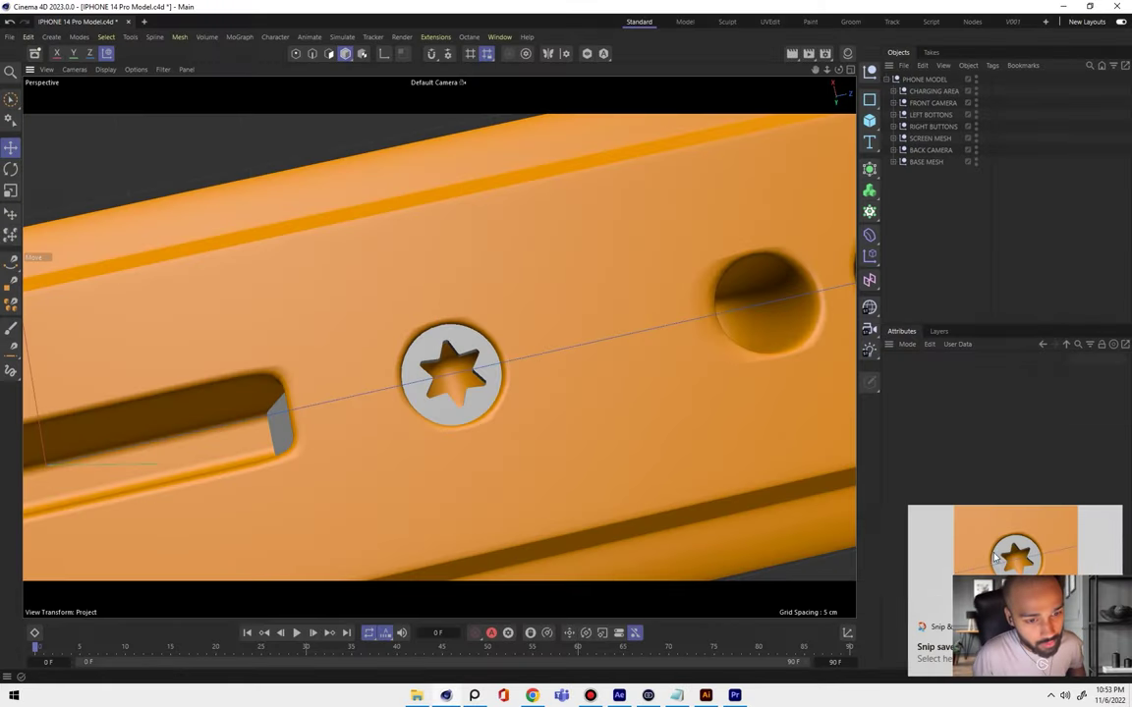
{"action": "left_click", "coordinate": [919, 550]}
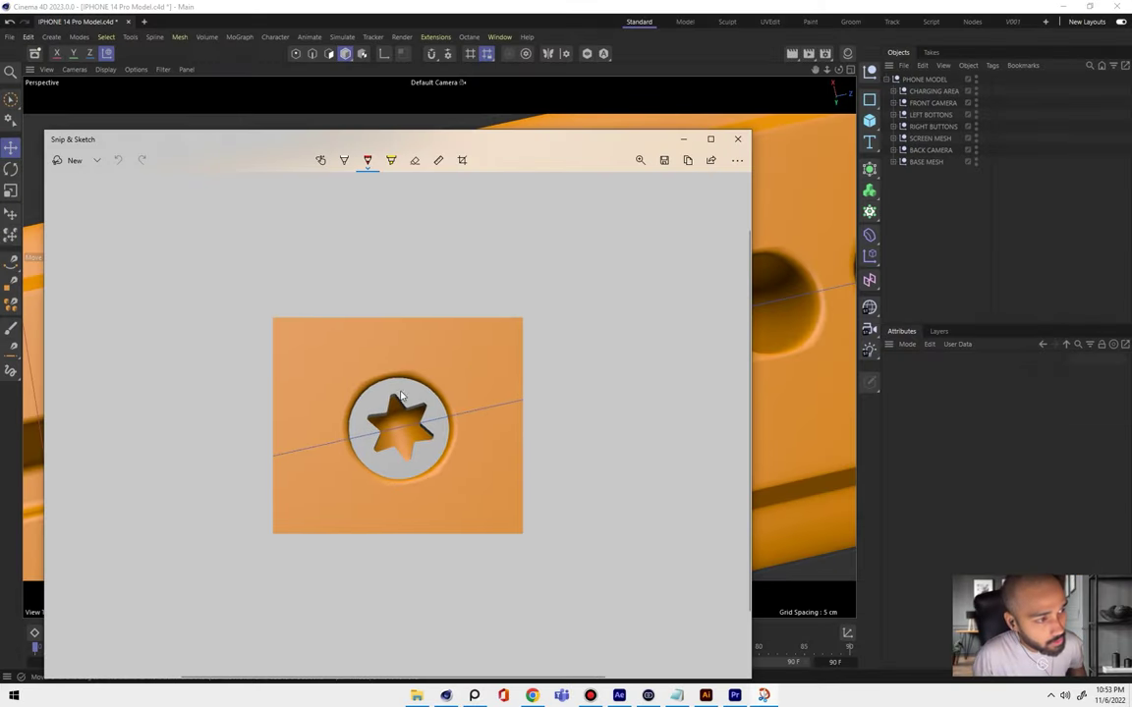
{"action": "left_click_drag", "start_coordinate": [406, 400], "coordinate": [400, 400]}
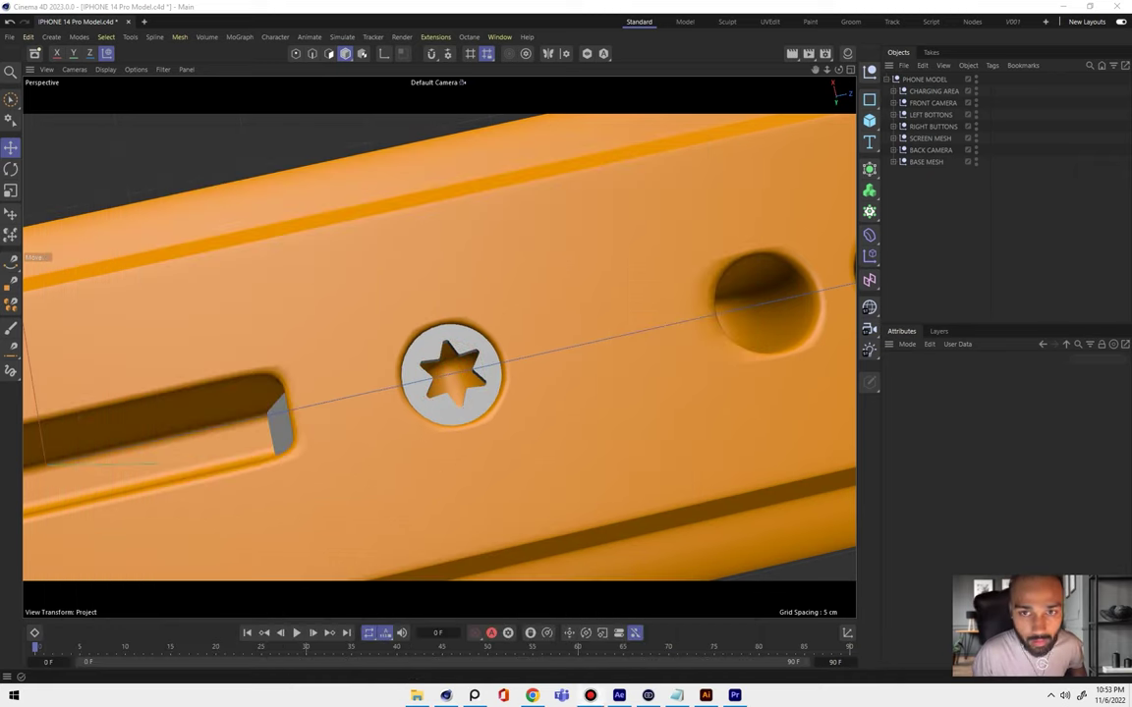
{"action": "scroll", "coordinate": [523, 336], "scroll_direction": "down", "scroll_amount": 5}
{"action": "left_click_drag", "start_coordinate": [523, 336], "coordinate": [553, 348]}
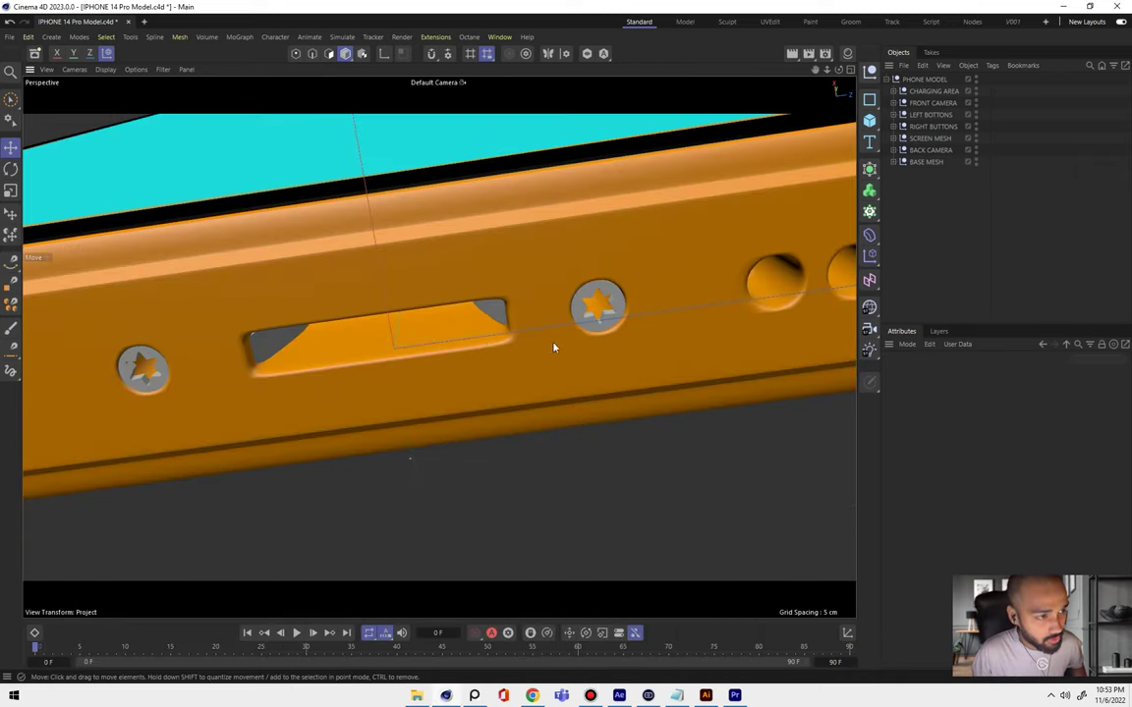
{"action": "scroll", "coordinate": [553, 348], "scroll_direction": "down", "scroll_amount": 3}
{"action": "left_click_drag", "start_coordinate": [553, 394], "coordinate": [555, 388]}
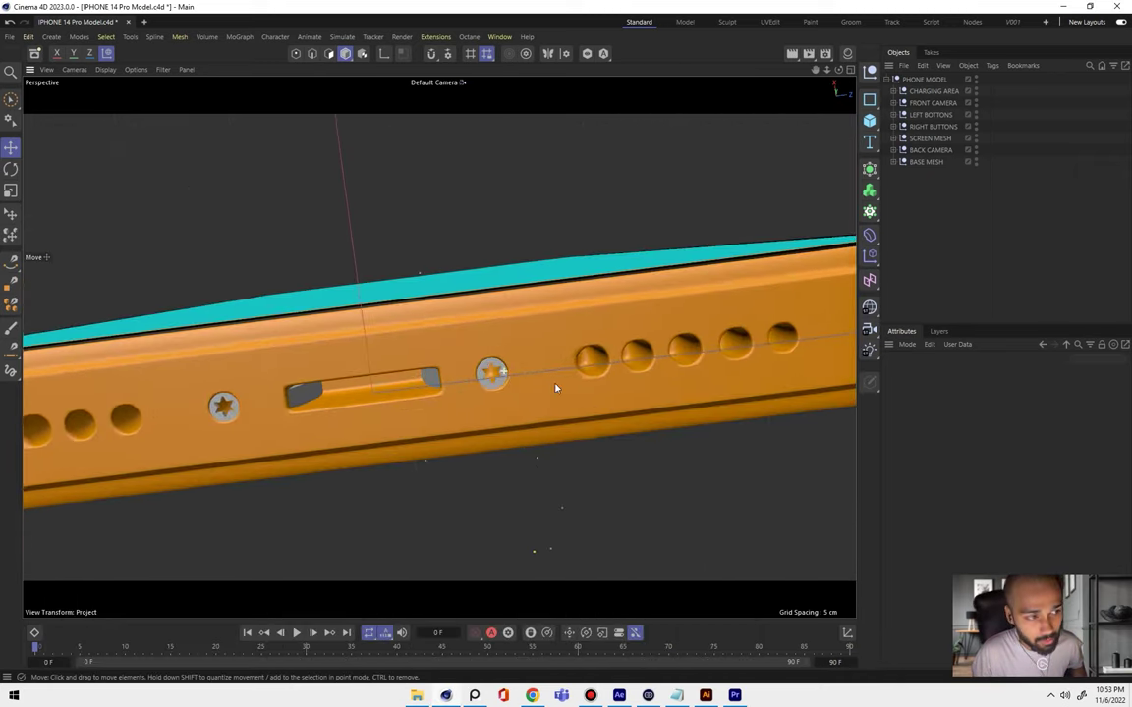
{"action": "scroll", "coordinate": [555, 388], "scroll_direction": "down", "scroll_amount": 5}
{"action": "mouse_move", "coordinate": [411, 283]}
{"action": "left_mouse_down"}
{"action": "mouse_move", "coordinate": [456, 290]}
{"action": "mouse_move", "coordinate": [518, 341]}
{"action": "left_mouse_up"}
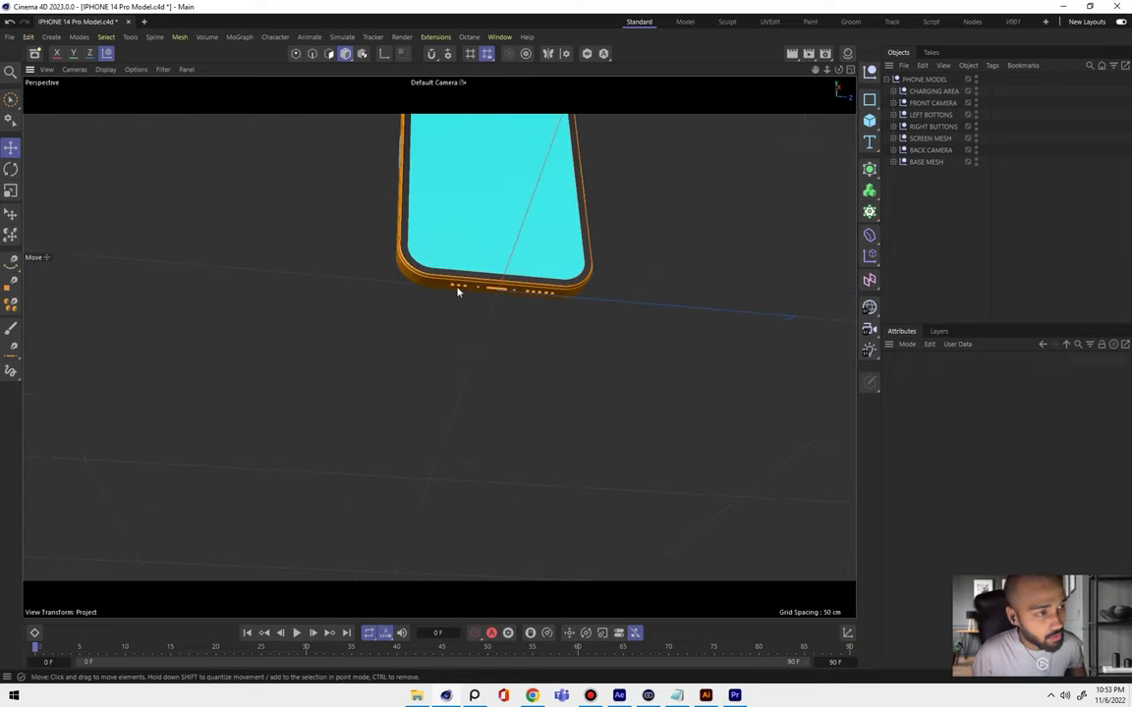
{"action": "scroll", "coordinate": [530, 291], "scroll_direction": "up", "scroll_amount": 3}
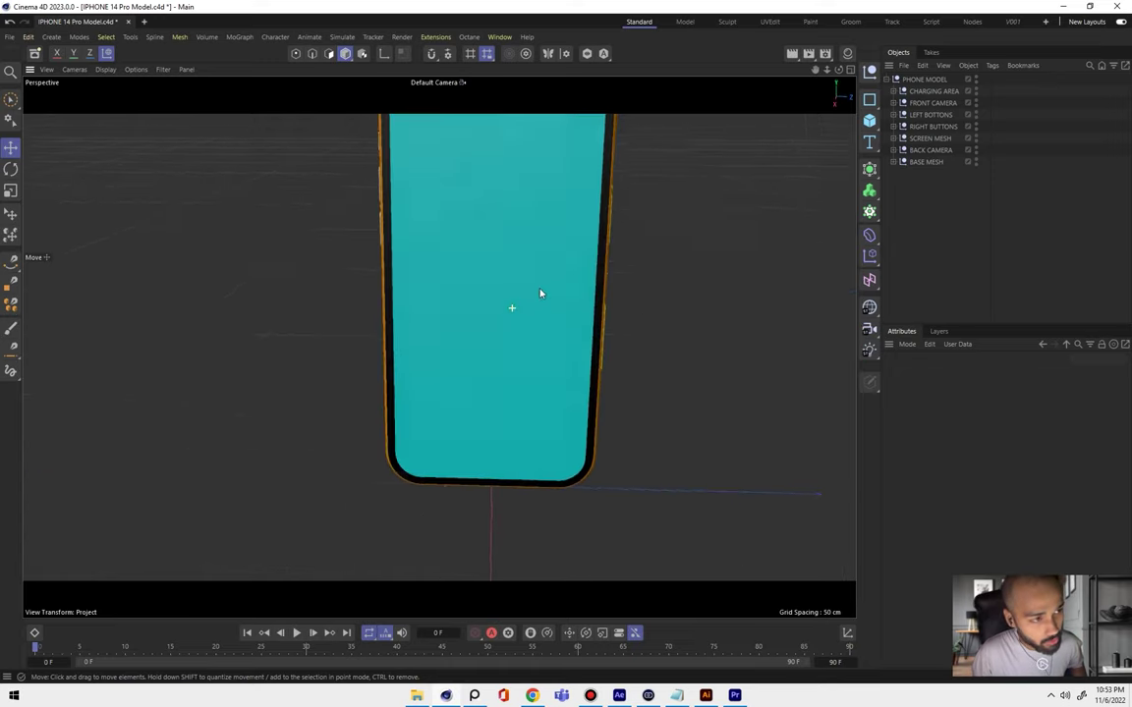
{"action": "scroll", "coordinate": [539, 293], "scroll_direction": "down", "scroll_amount": 3}
{"action": "mouse_move", "coordinate": [439, 346]}
{"action": "left_mouse_down"}
{"action": "mouse_move", "coordinate": [495, 336]}
{"action": "mouse_move", "coordinate": [449, 307]}
{"action": "left_mouse_up"}
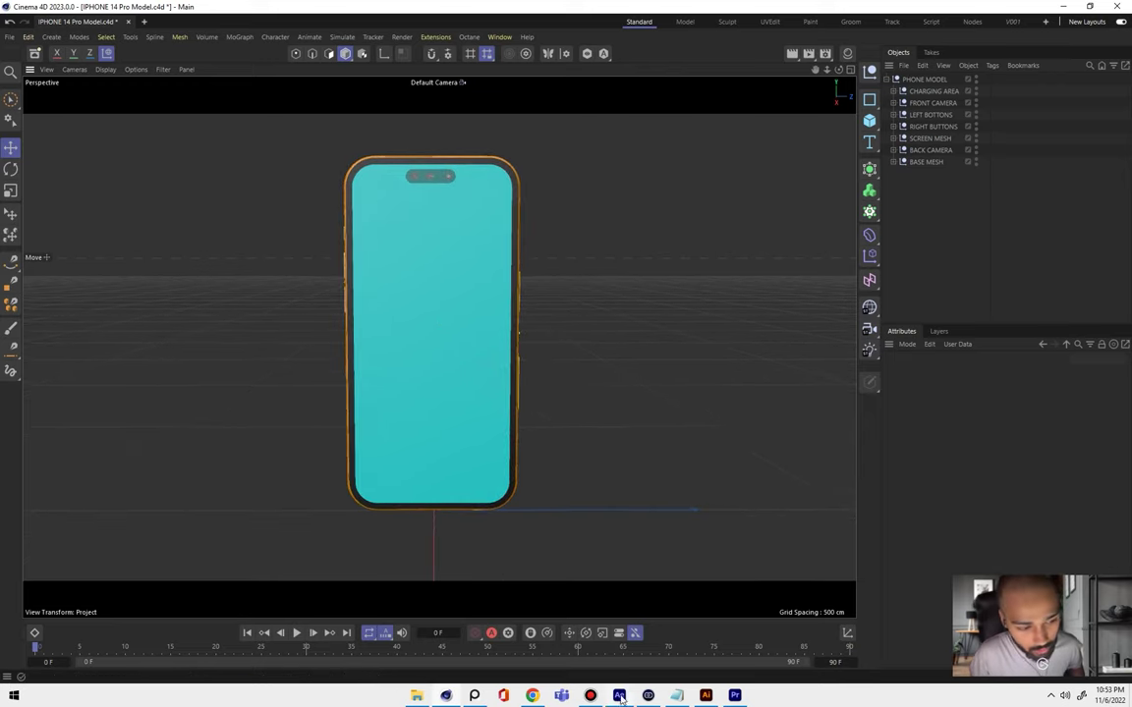
{"action": "left_click", "coordinate": [735, 695]}
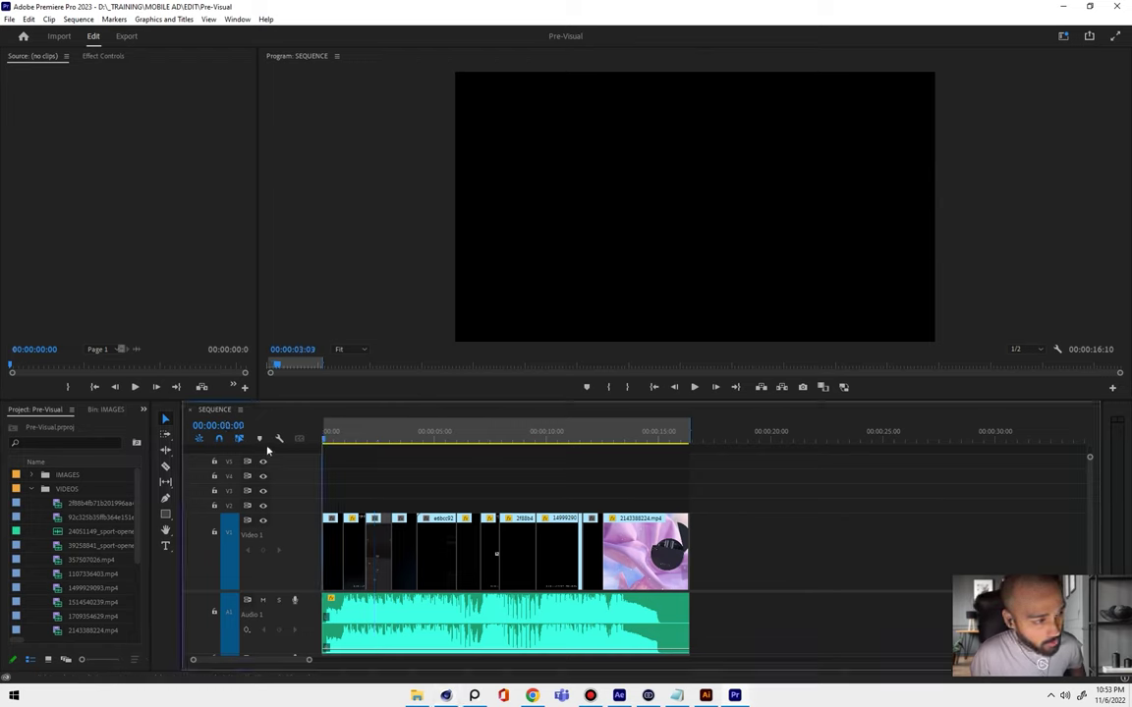
{"action": "left_click", "coordinate": [279, 438]}
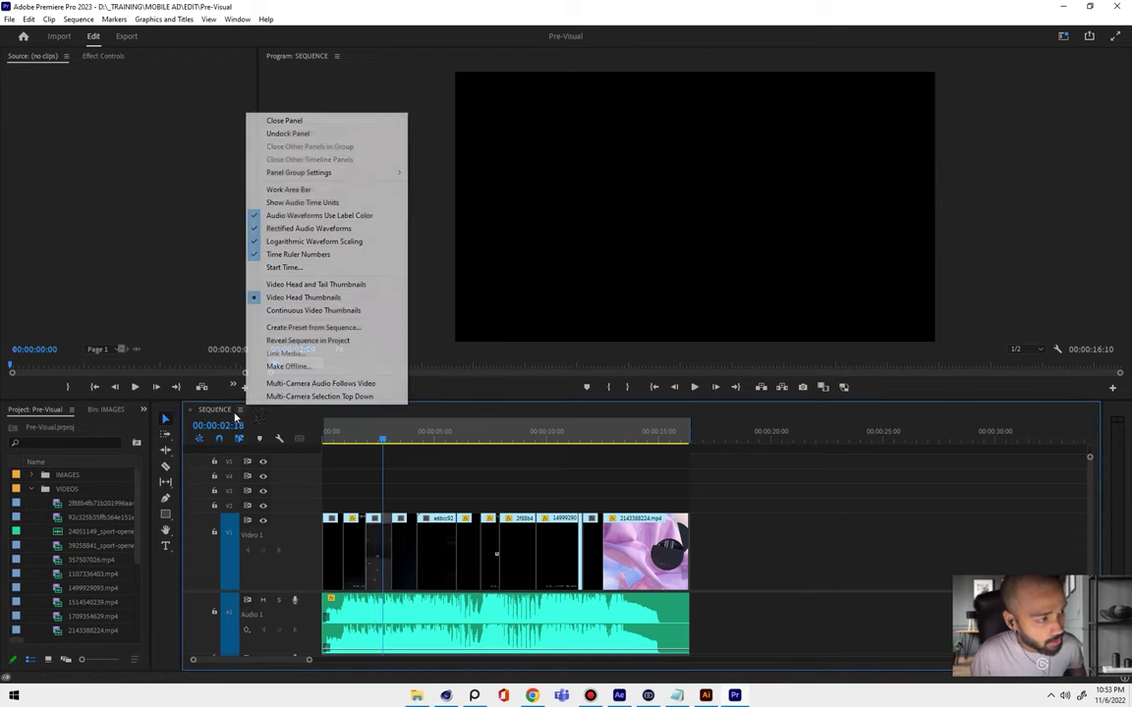
{"action": "left_click", "coordinate": [289, 189]}
{"action": "left_click", "coordinate": [681, 433]}
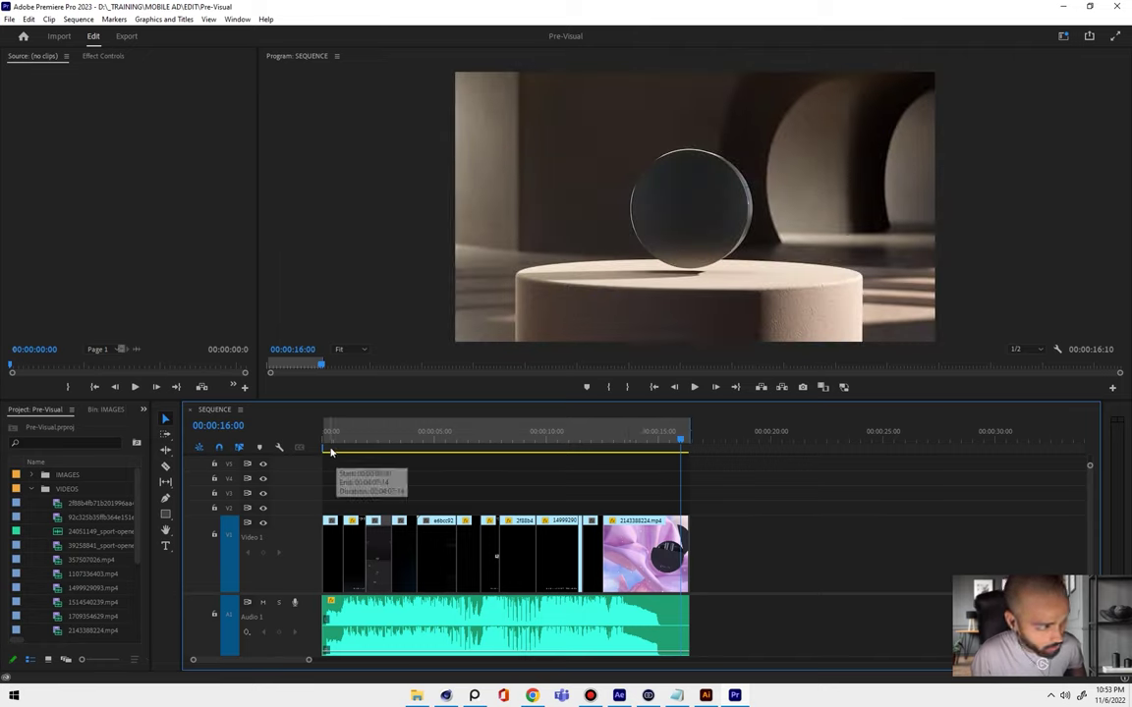
{"action": "scroll", "coordinate": [689, 440], "scroll_direction": "down", "scroll_amount": 5}
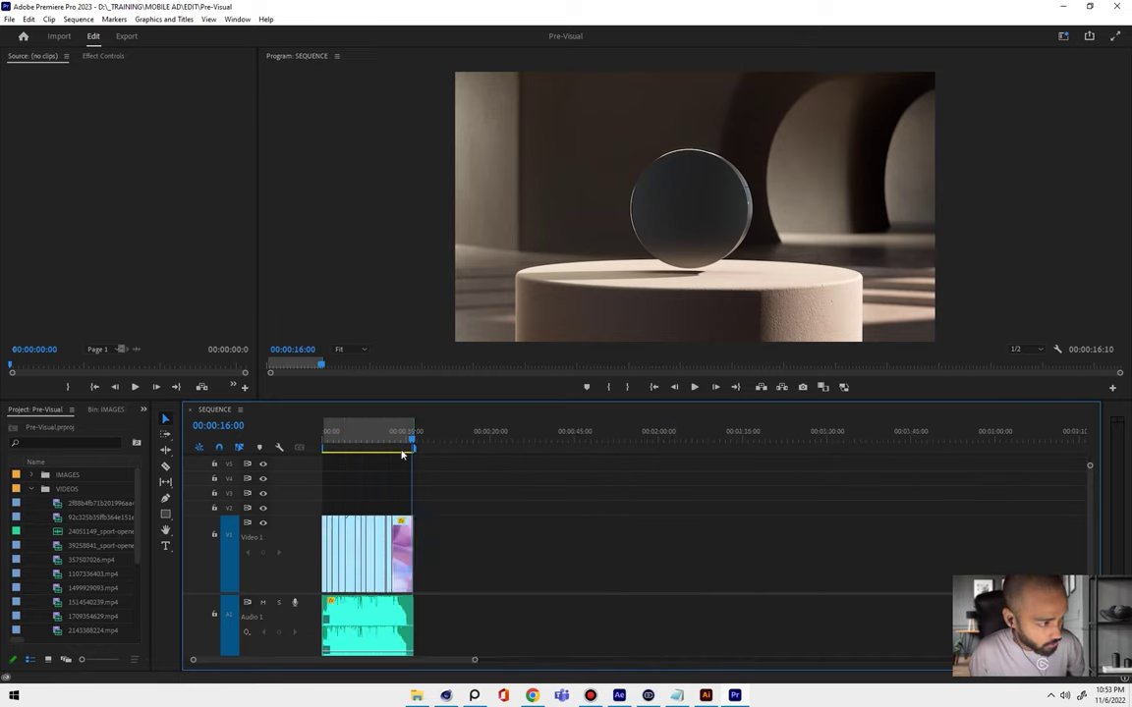
{"action": "scroll", "coordinate": [346, 455], "scroll_direction": "up", "scroll_amount": 5}
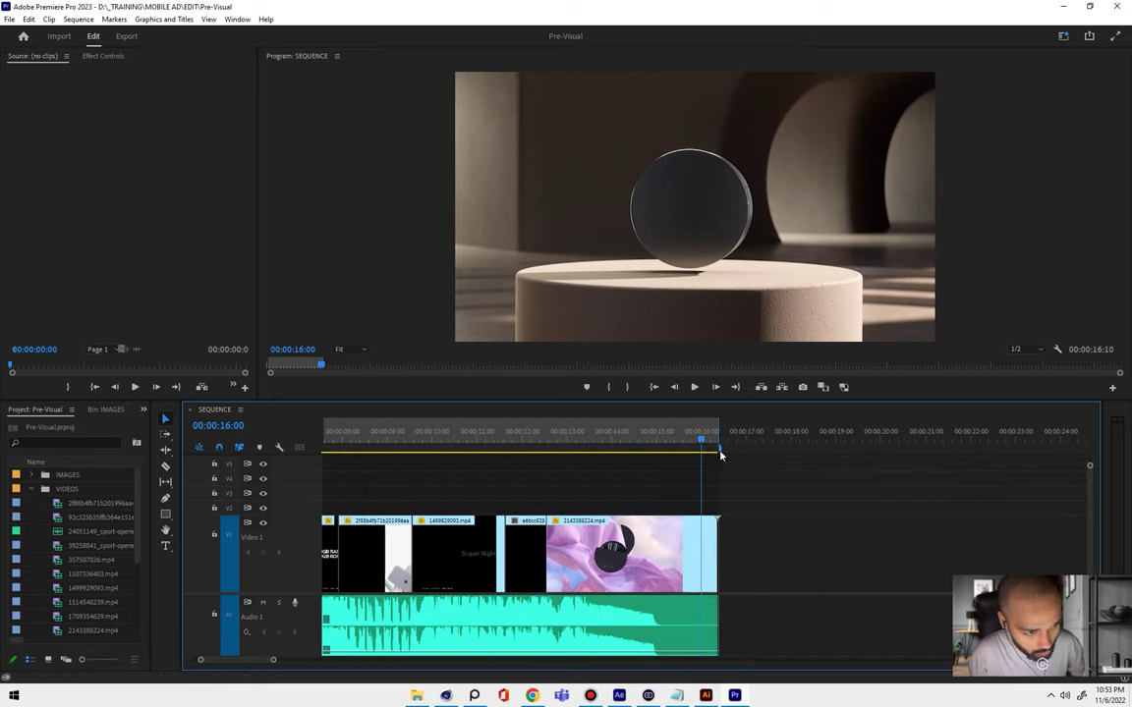
{"action": "scroll", "coordinate": [341, 450], "scroll_direction": "down", "scroll_amount": 5}
{"action": "left_click", "coordinate": [329, 442]}
{"action": "scroll", "coordinate": [249, 447], "scroll_direction": "up", "scroll_amount": 5}
{"action": "key", "text": "Home"}
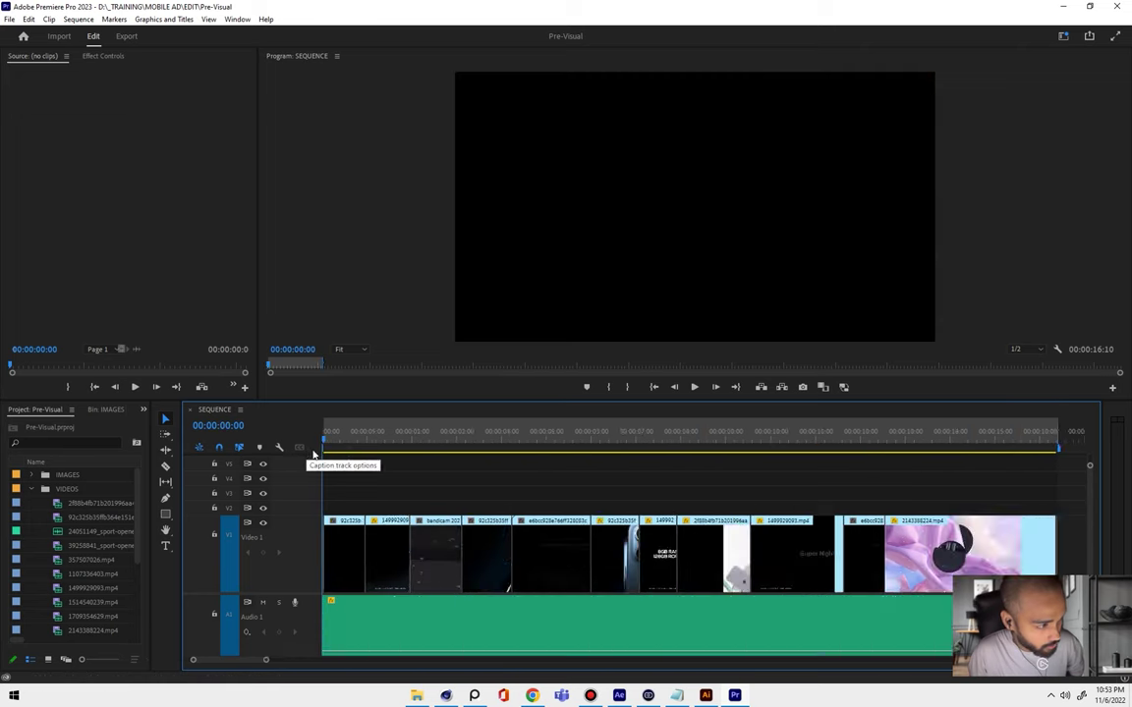
{"action": "scroll", "coordinate": [432, 454], "scroll_direction": "down", "scroll_amount": 3}
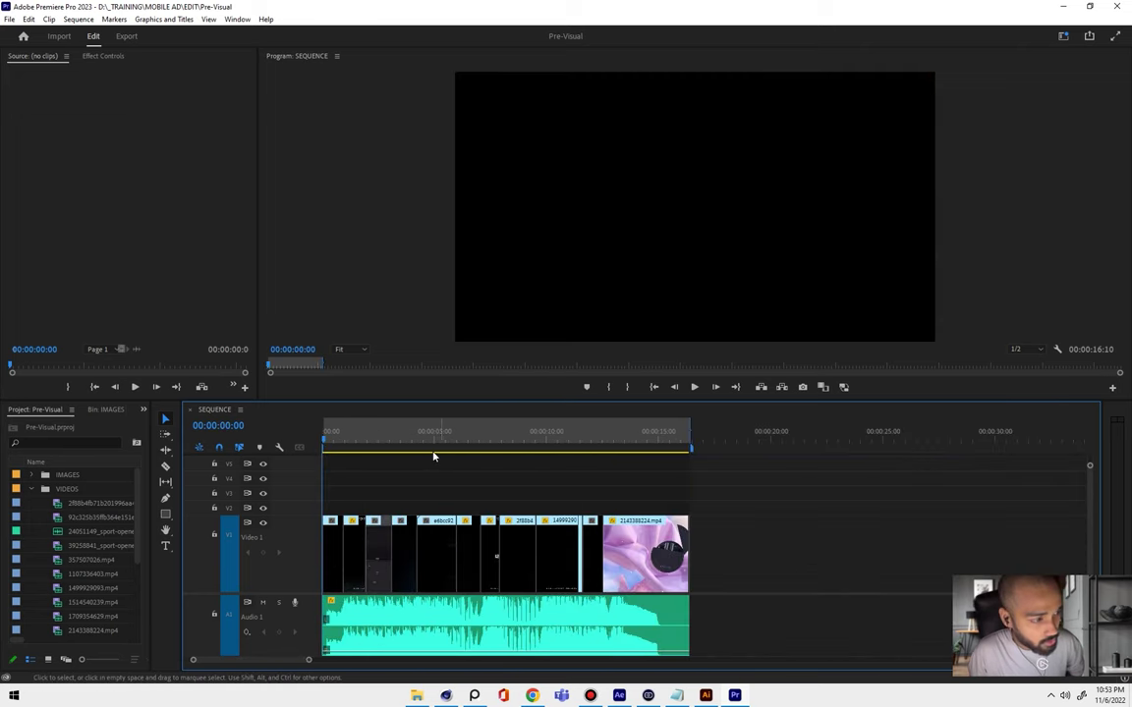
{"action": "scroll", "coordinate": [386, 462], "scroll_direction": "down", "scroll_amount": 2}
{"action": "scroll", "coordinate": [389, 460], "scroll_direction": "up", "scroll_amount": 3}
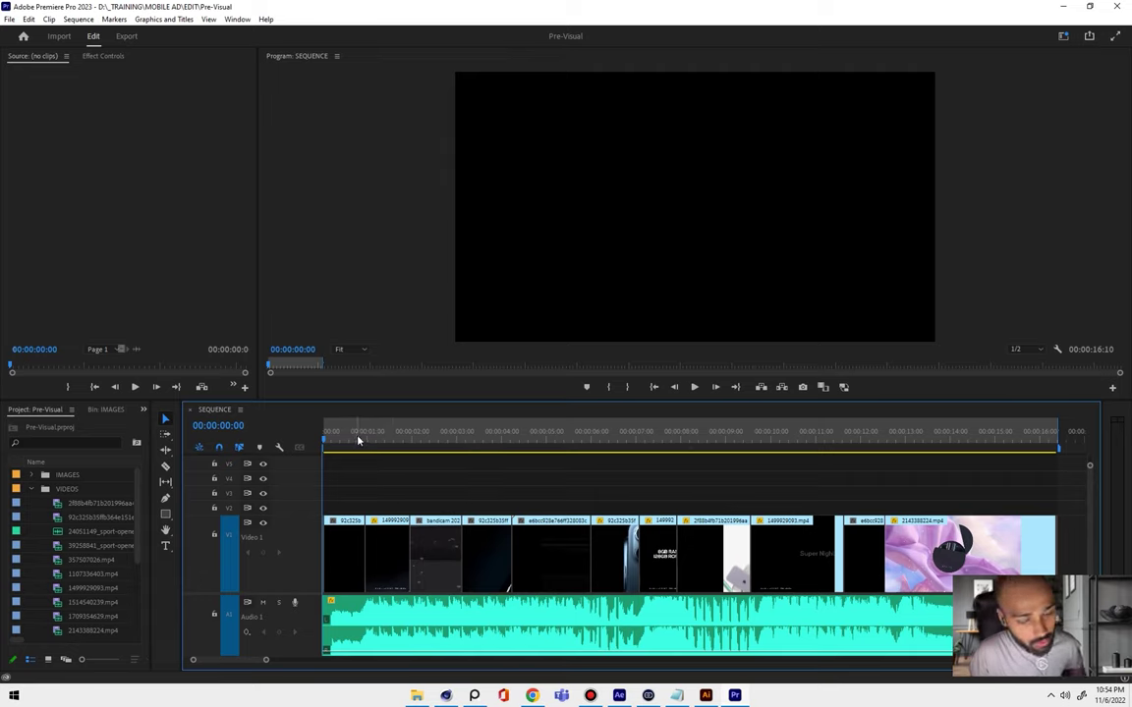
{"action": "mouse_move", "coordinate": [359, 441]}
{"action": "left_mouse_down"}
{"action": "mouse_move", "coordinate": [412, 450]}
{"action": "mouse_move", "coordinate": [354, 454]}
{"action": "left_mouse_up"}
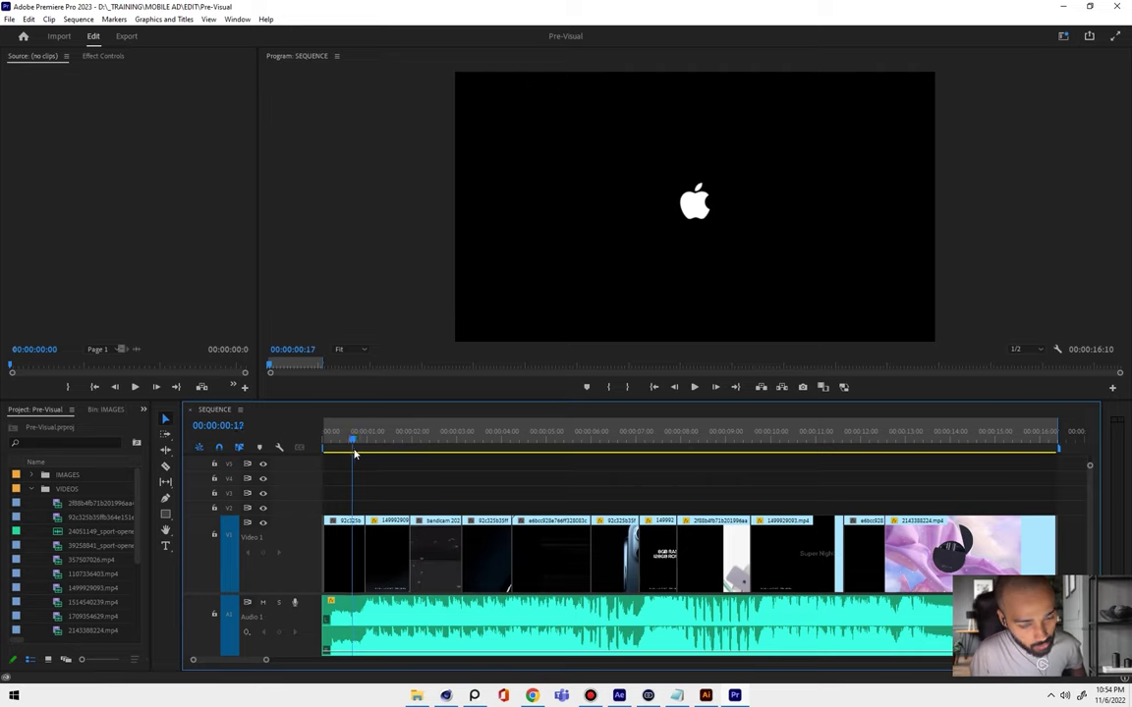
{"action": "key", "text": "space"}
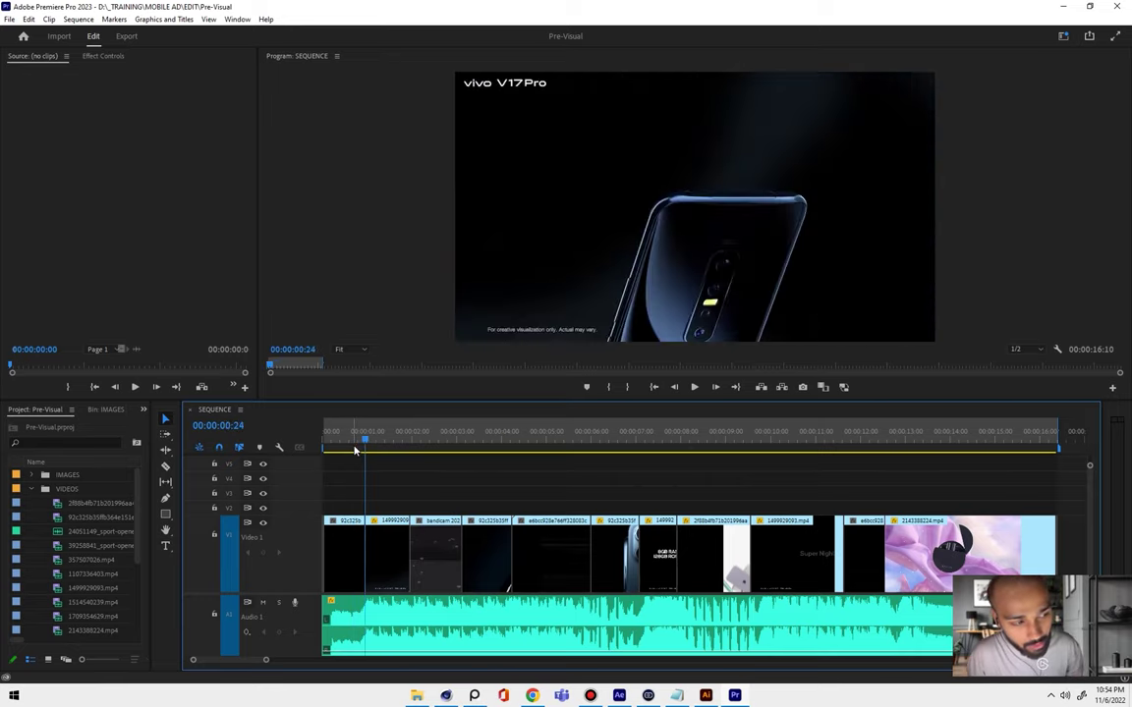
{"action": "left_click", "coordinate": [356, 450]}
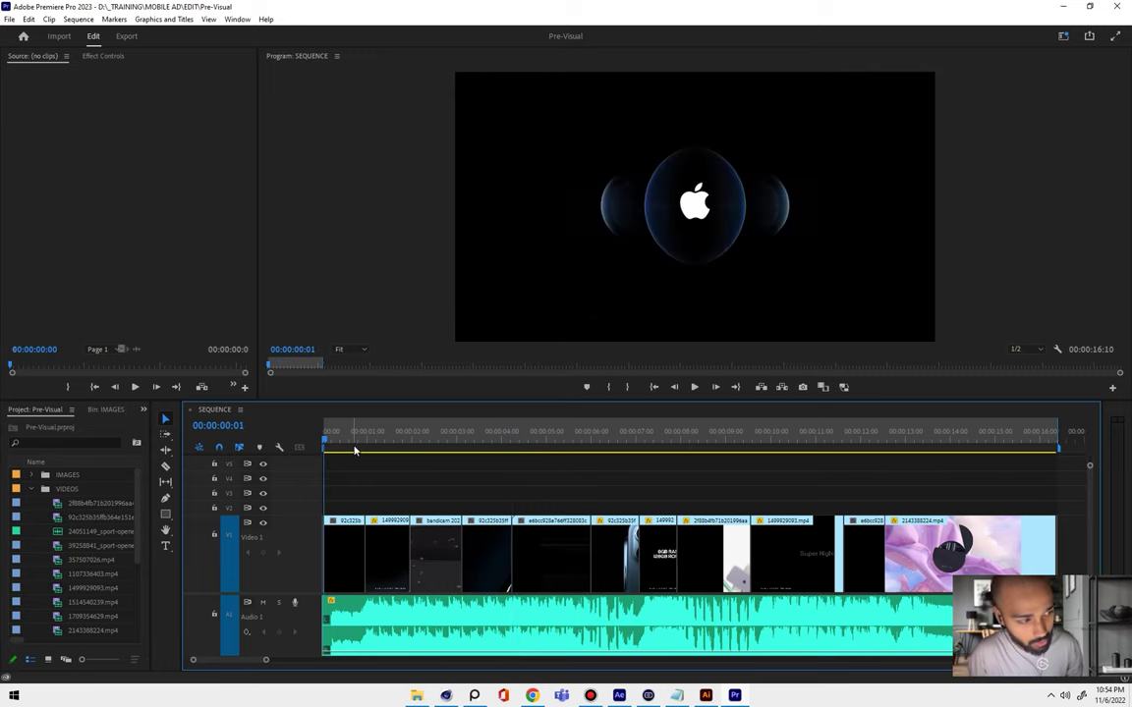
{"action": "key", "text": "space"}
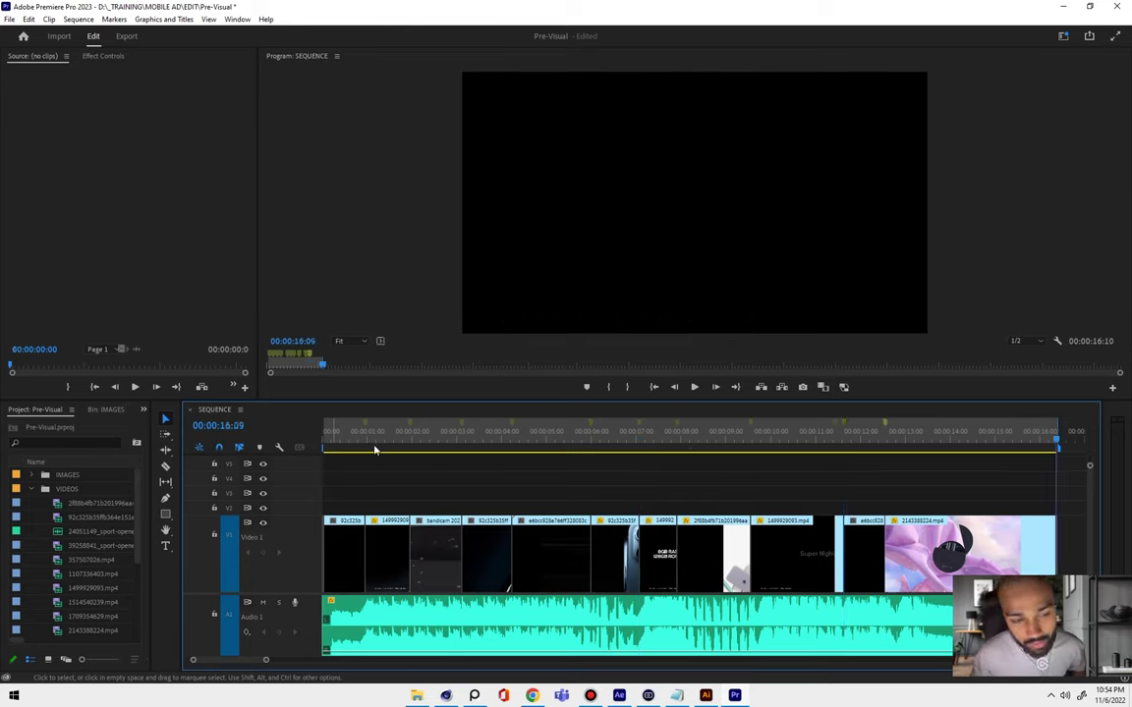
{"action": "left_click_drag", "start_coordinate": [909, 432], "coordinate": [964, 439]}
{"action": "mouse_move", "coordinate": [860, 443]}
{"action": "left_mouse_down"}
{"action": "mouse_move", "coordinate": [411, 448]}
{"action": "mouse_move", "coordinate": [676, 437]}
{"action": "left_mouse_up"}
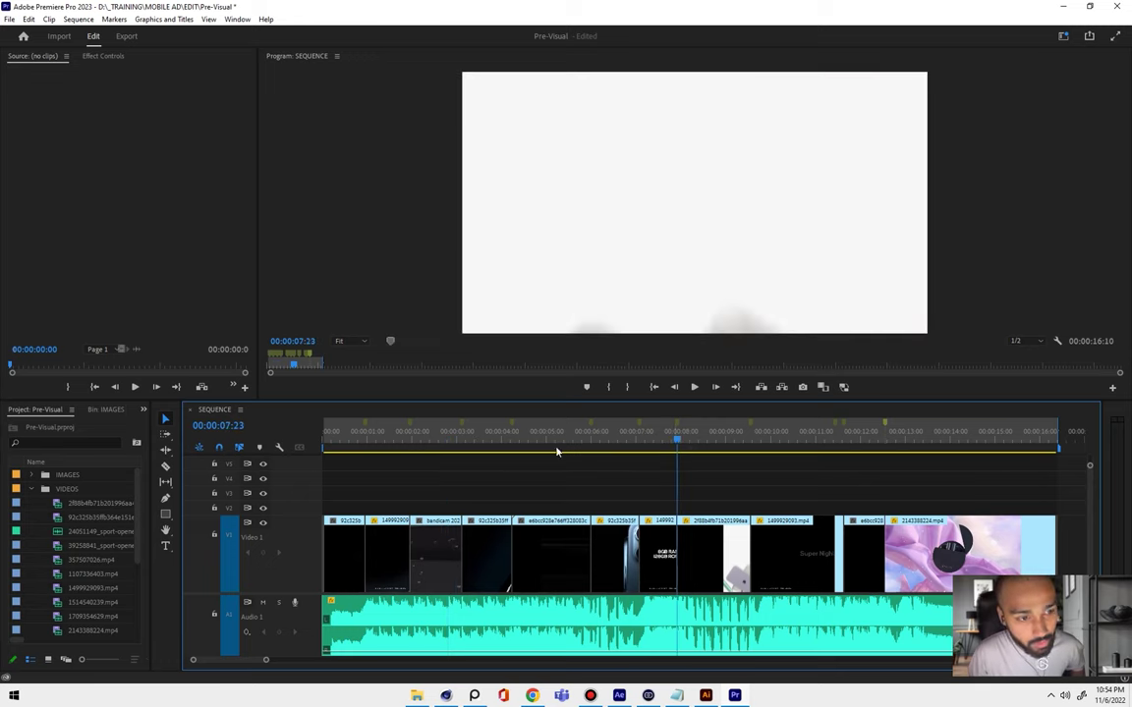
- Export SEQUENCE as v001.mp4 to PRE VISUAL, replacing the old render, and start encoding
{"action": "key", "text": "ctrl+m"}
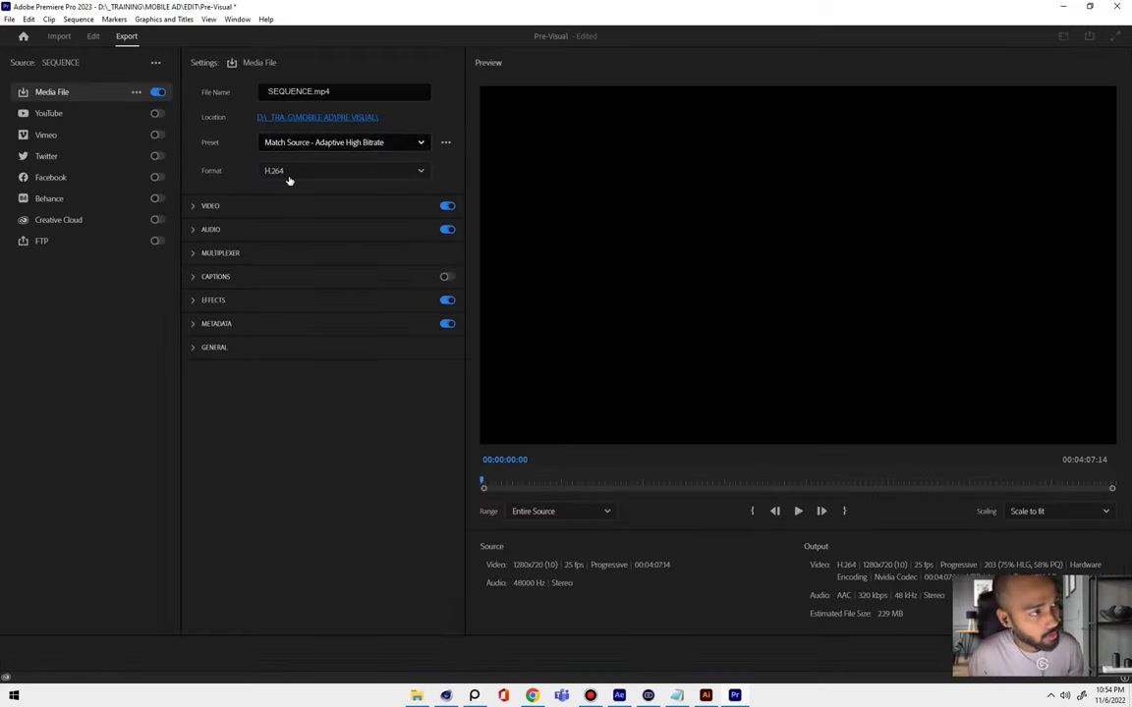
{"action": "left_click", "coordinate": [335, 118]}
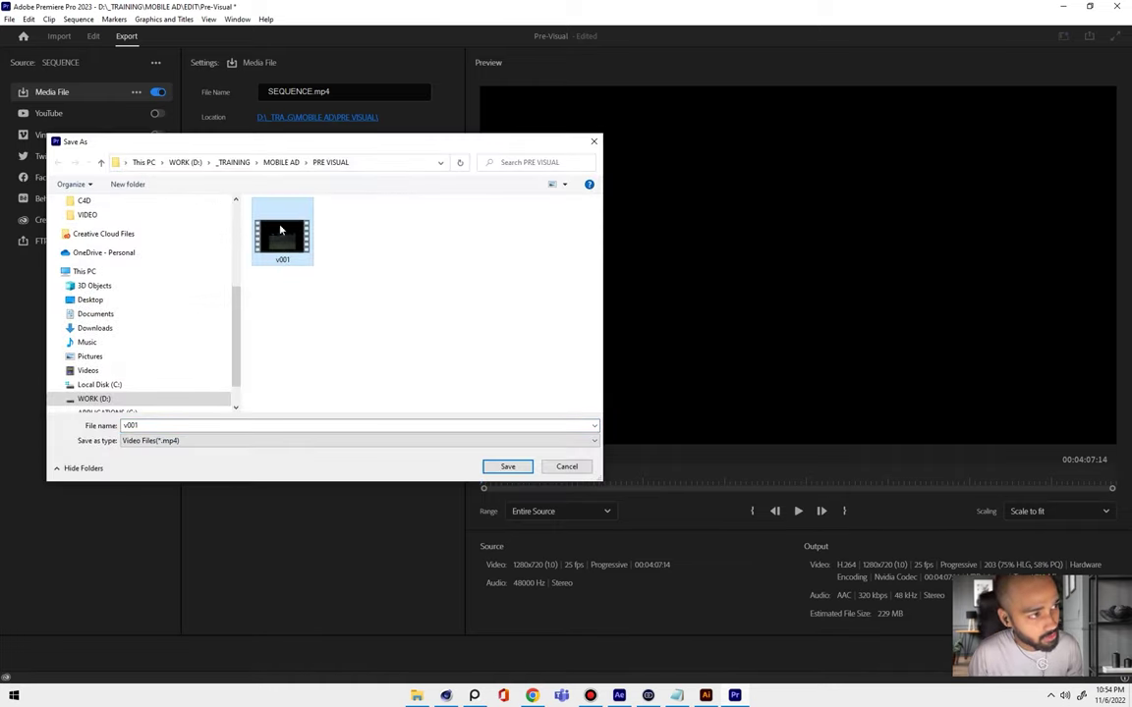
{"action": "left_click", "coordinate": [501, 465]}
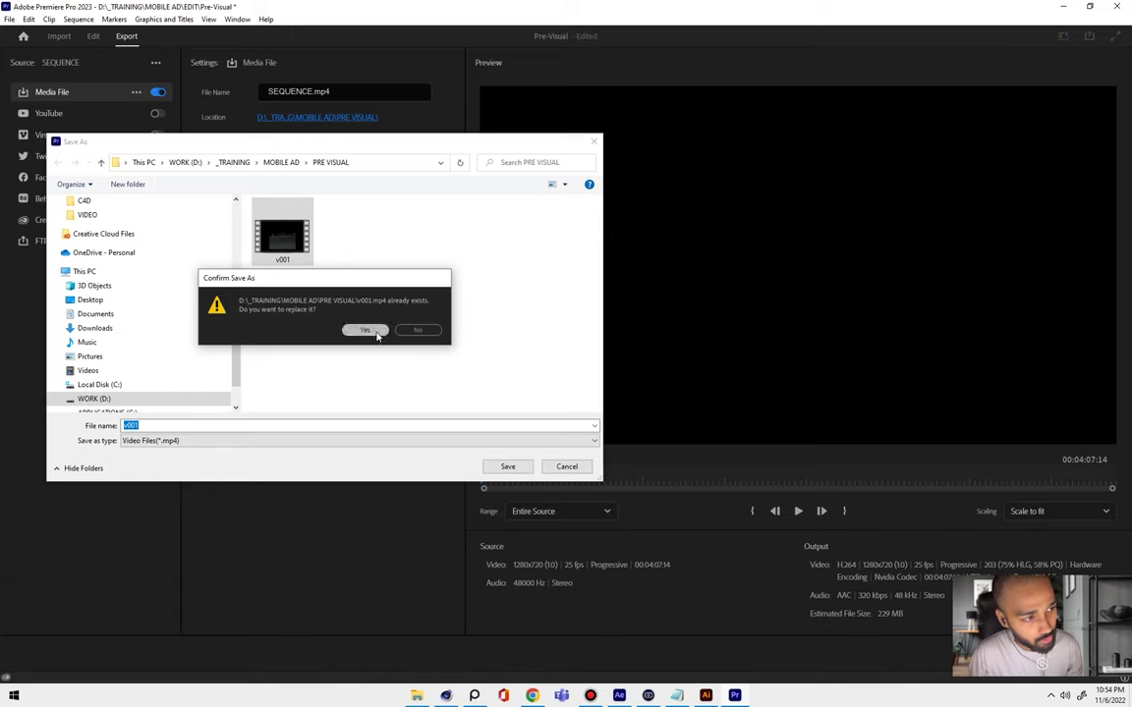
{"action": "left_click", "coordinate": [369, 330]}
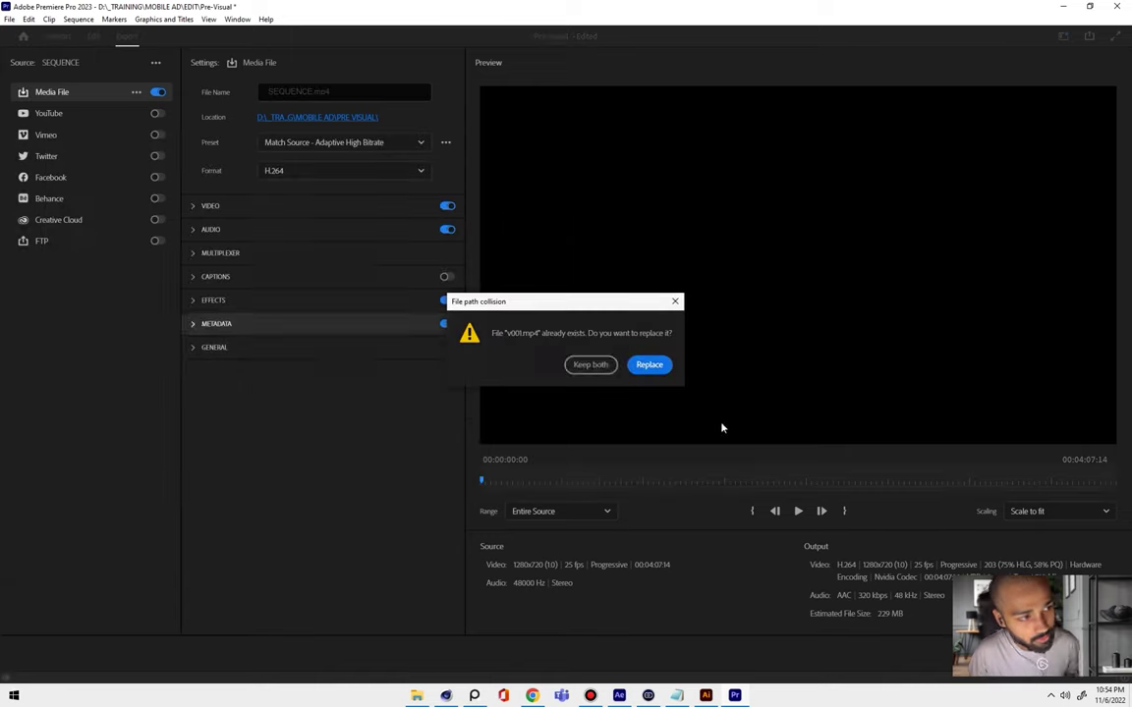
{"action": "left_click", "coordinate": [648, 366]}
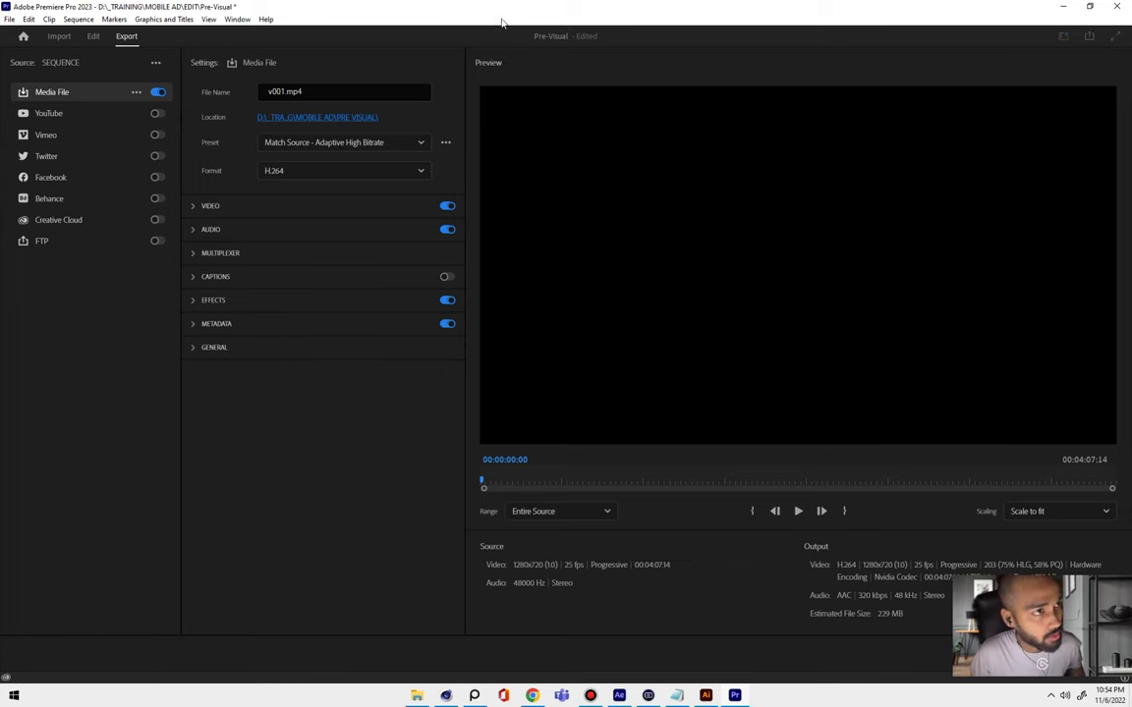
{"action": "left_click_drag", "start_coordinate": [501, 22], "coordinate": [335, 21]}
{"action": "left_click", "coordinate": [906, 639]}
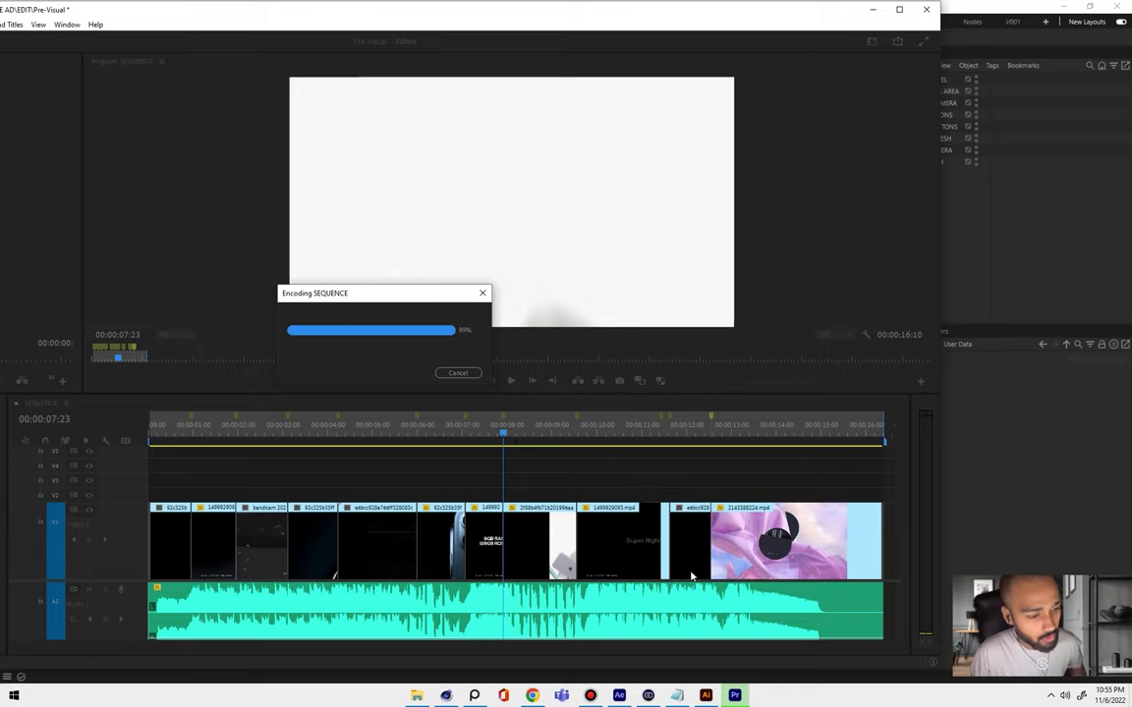
- Open the v001 video from the MOBILE AD > PRE VISUAL folder in File Explorer
{"action": "key", "text": "alt+Tab"}
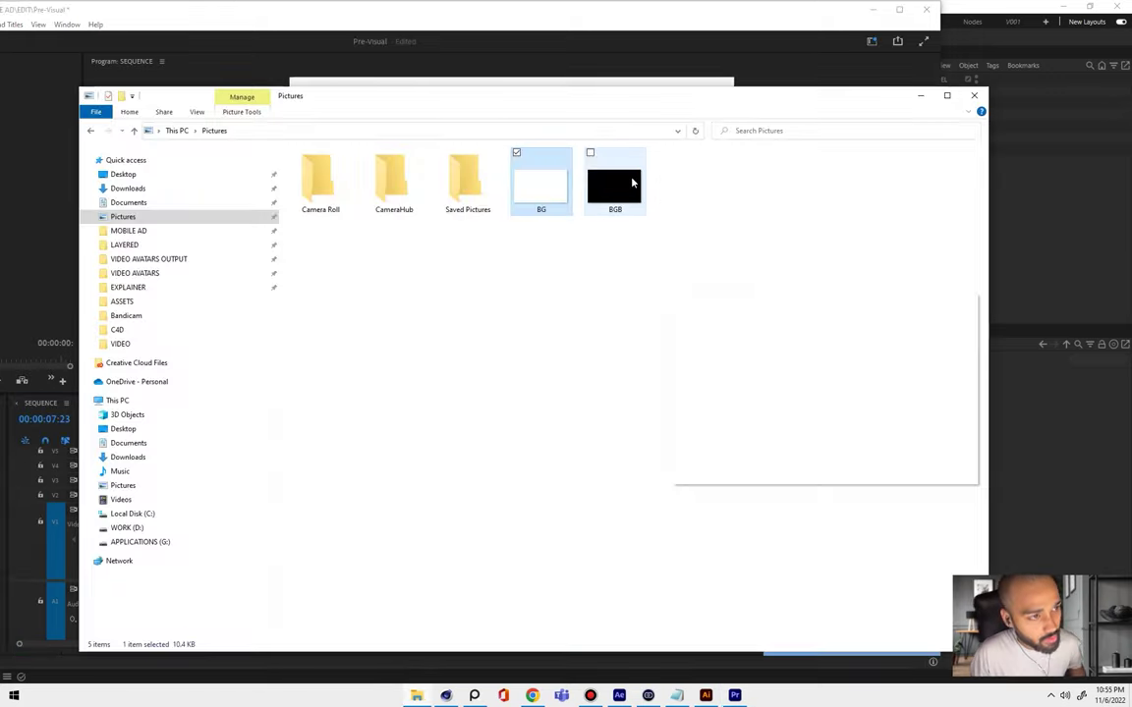
{"action": "left_click", "coordinate": [143, 229]}
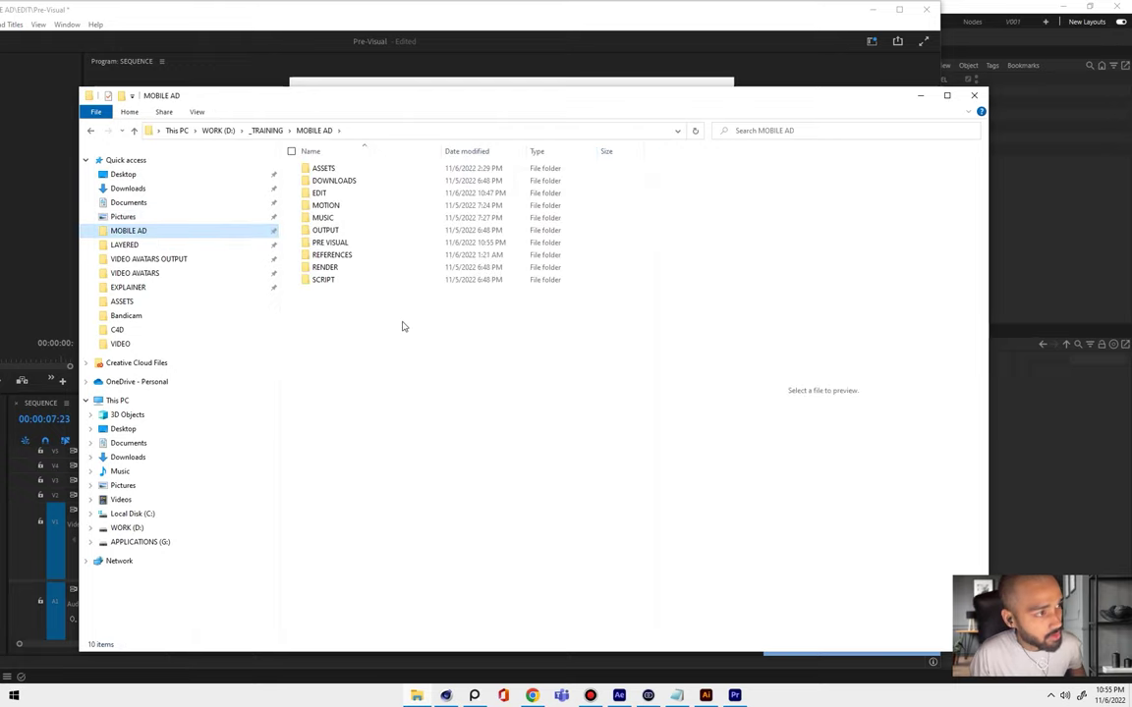
{"action": "double_click", "coordinate": [351, 243]}
{"action": "double_click", "coordinate": [318, 178]}
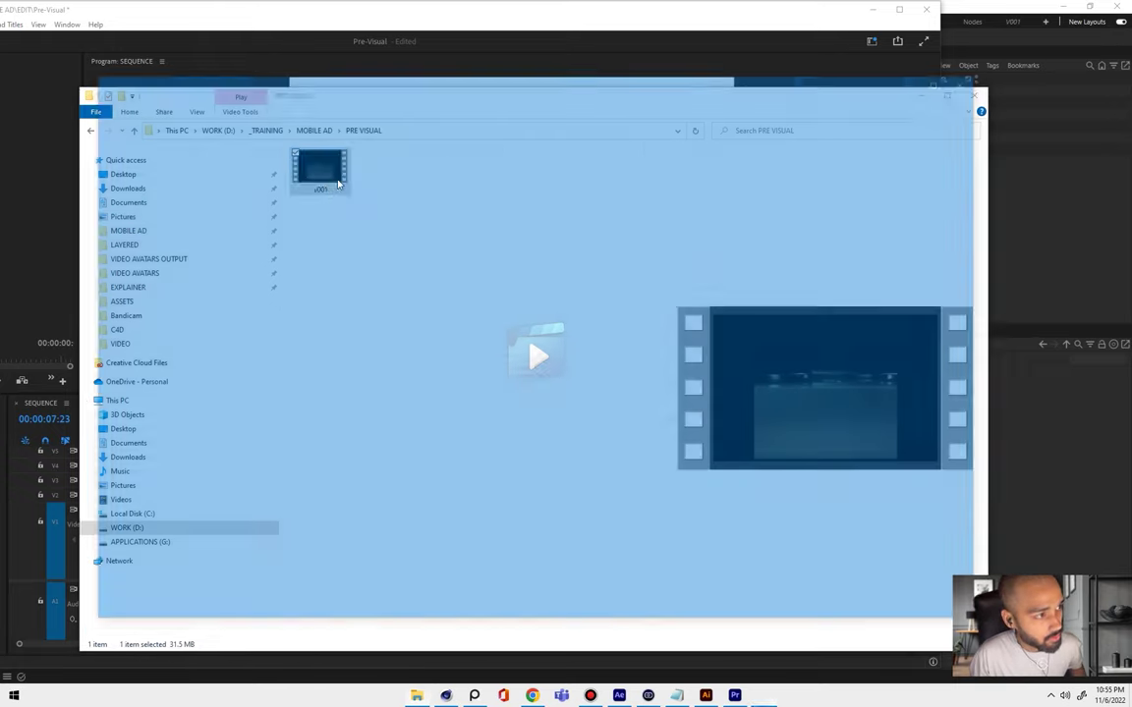
- Scrub through the v001 playback, then close the player and File Explorer
{"action": "left_click", "coordinate": [313, 570]}
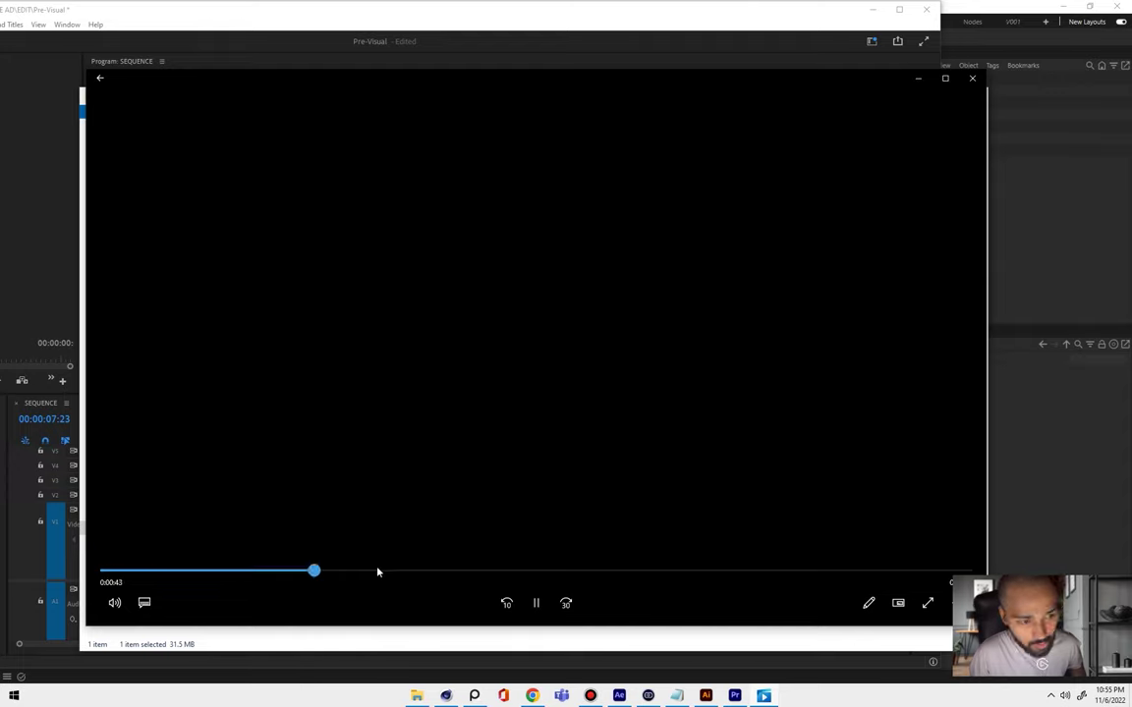
{"action": "left_click", "coordinate": [438, 570]}
{"action": "left_click", "coordinate": [162, 570]}
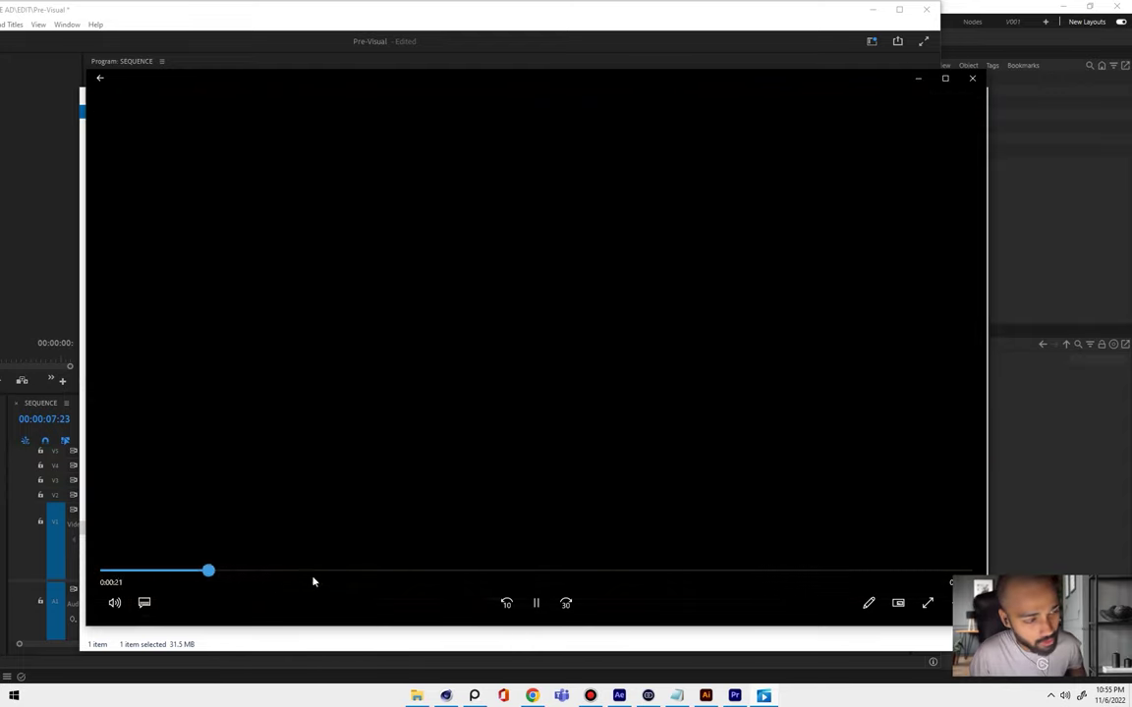
{"action": "left_click_drag", "start_coordinate": [207, 570], "coordinate": [825, 570]}
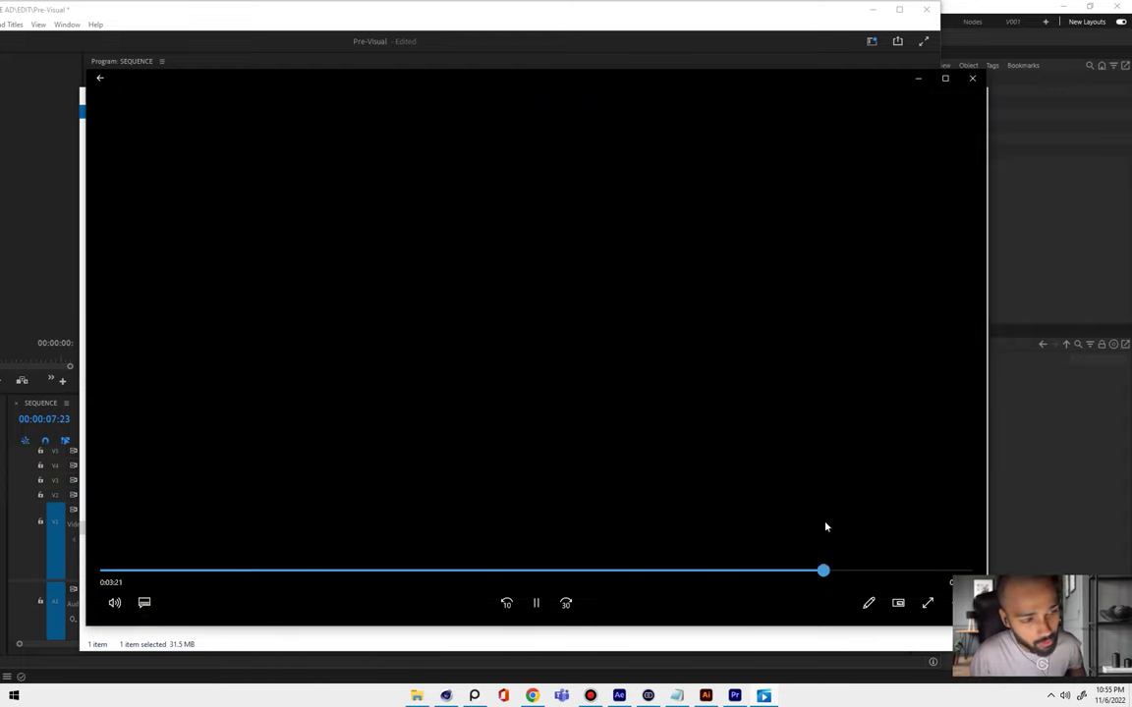
{"action": "left_click", "coordinate": [972, 78]}
{"action": "left_click", "coordinate": [967, 94]}
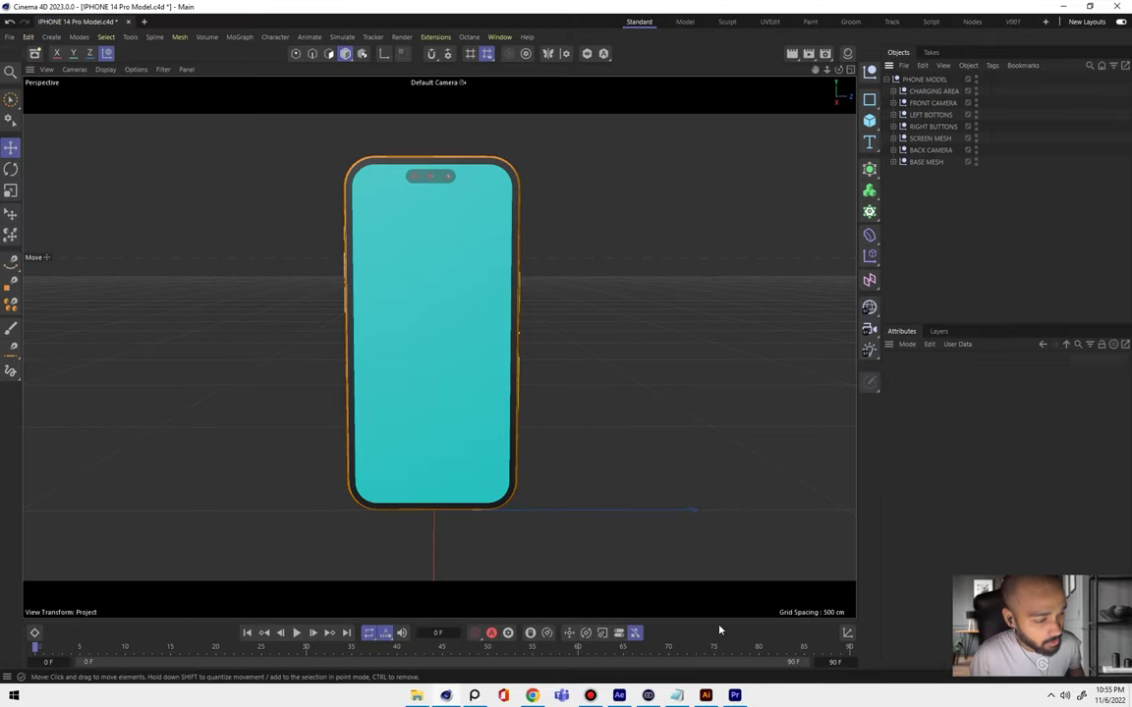
- Delete the stray clips far down the timeline and return the playhead to the start
{"action": "left_click", "coordinate": [733, 695]}
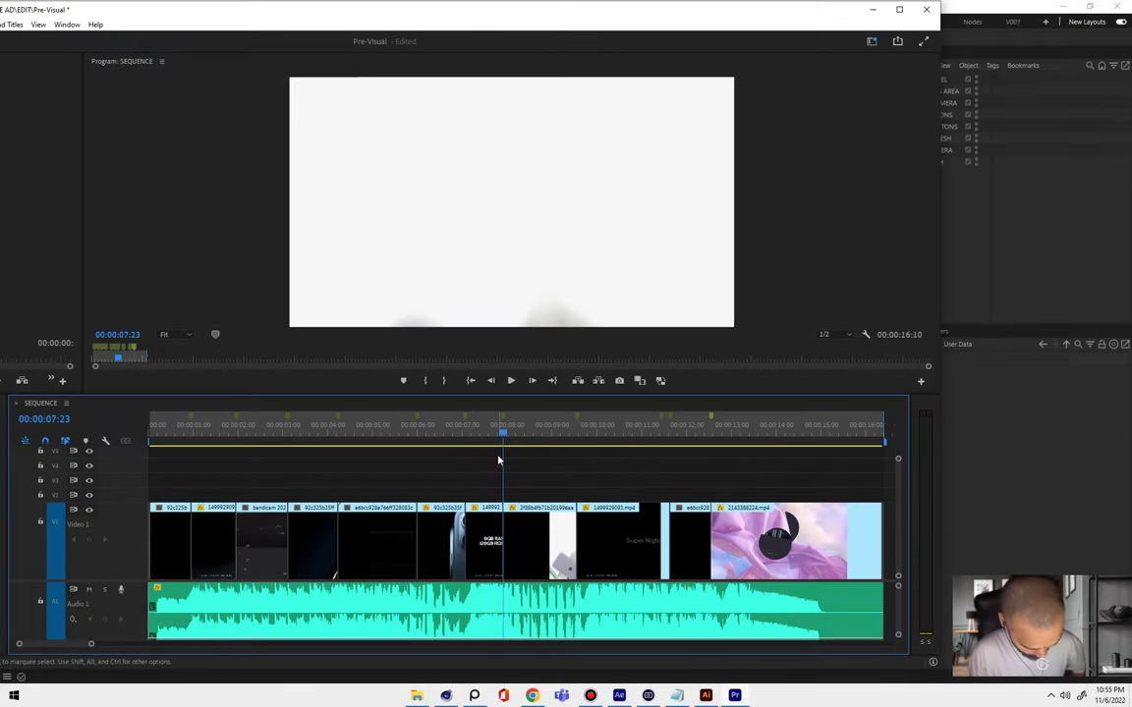
{"action": "key", "text": "minus"}
{"action": "key", "text": "minus"}
{"action": "left_click_drag", "start_coordinate": [416, 454], "coordinate": [555, 577]}
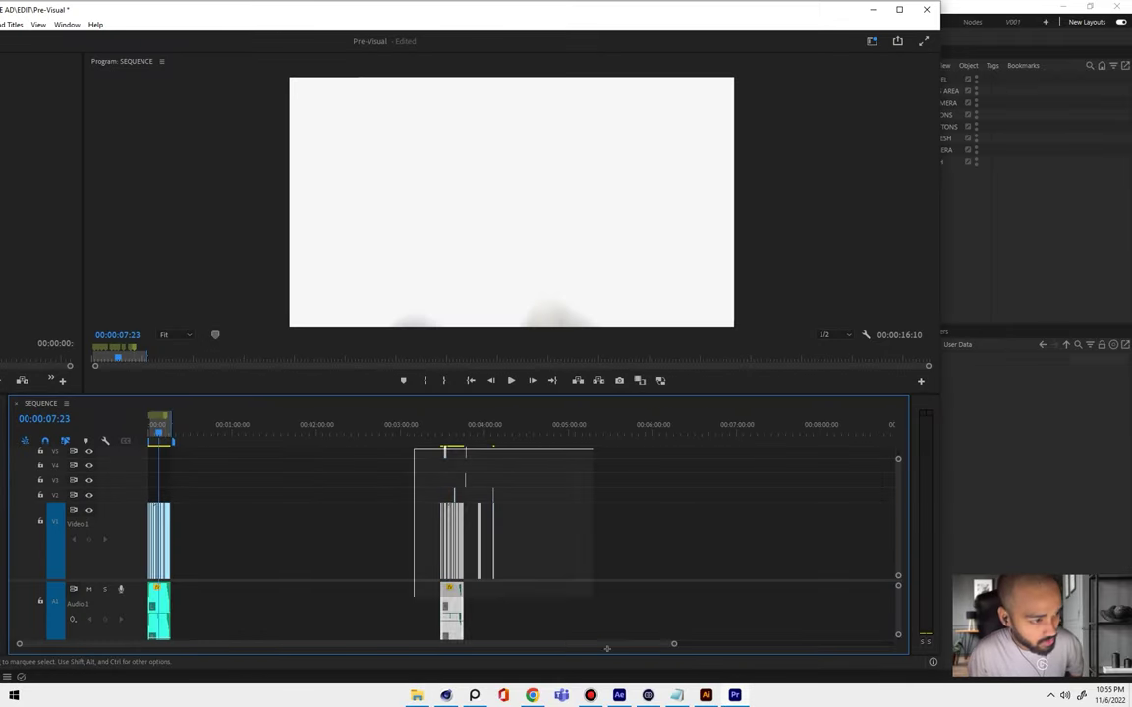
{"action": "key", "text": "Delete"}
{"action": "left_click_drag", "start_coordinate": [395, 439], "coordinate": [102, 438]}
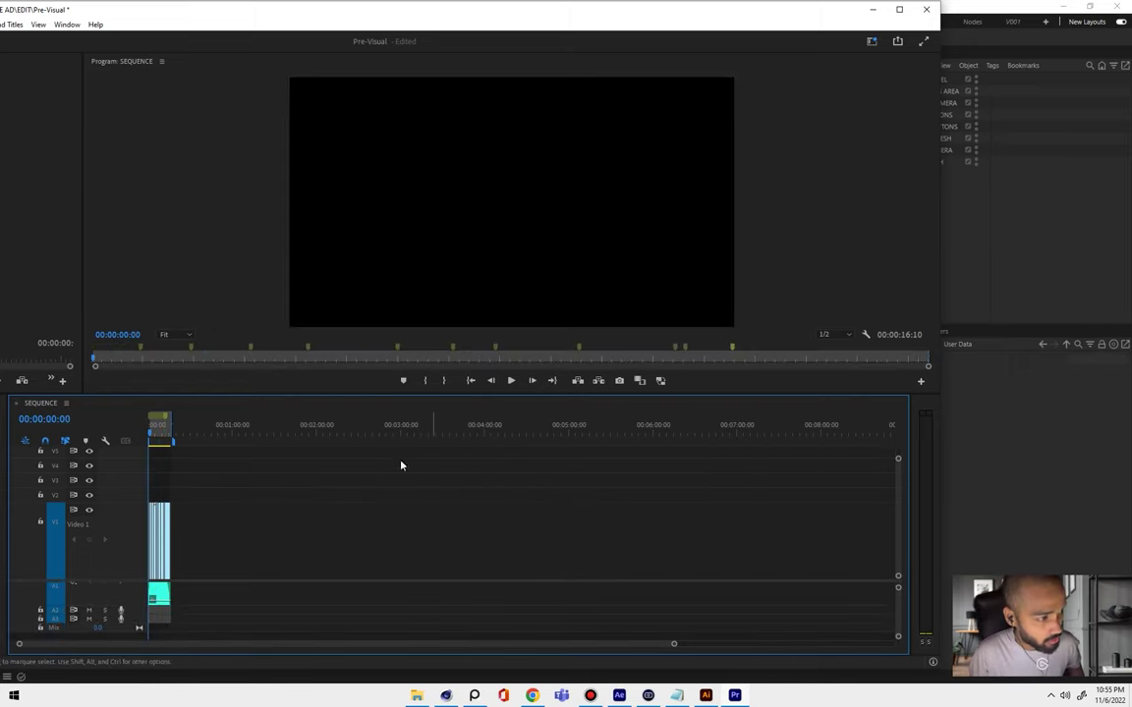
- Check the timeline's extent, then fit the whole sequence to the timeline width
{"action": "key", "text": "equal"}
{"action": "key", "text": "equal"}
{"action": "key", "text": "equal"}
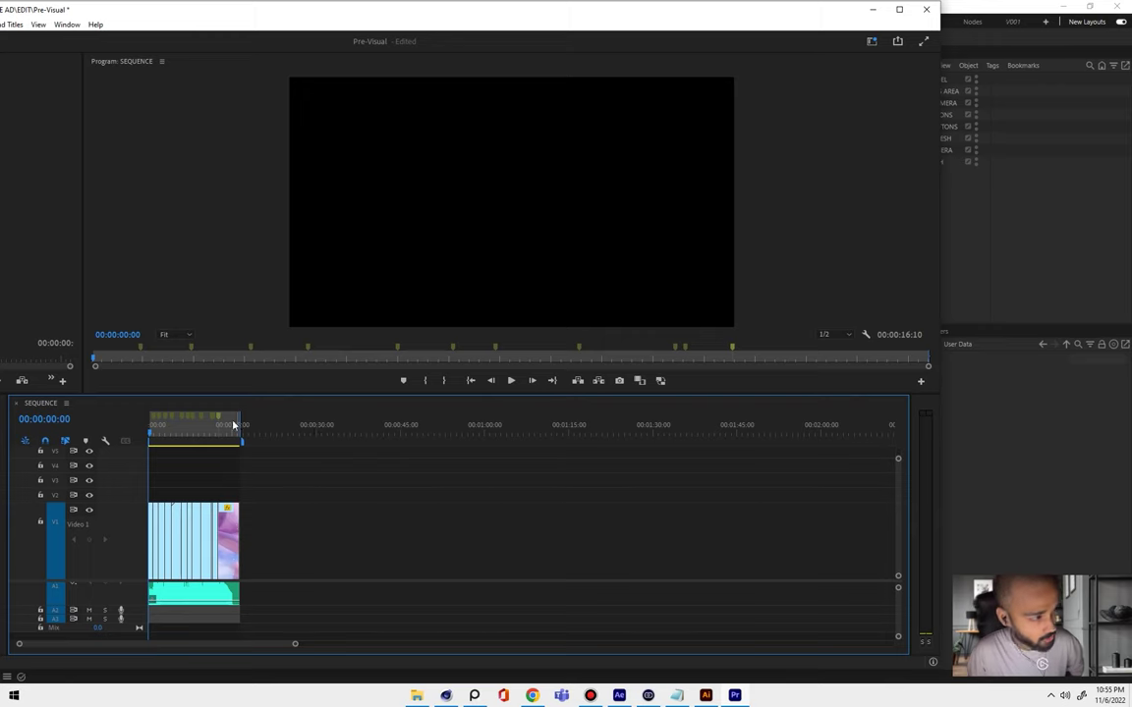
{"action": "key", "text": "equal"}
{"action": "key", "text": "equal"}
{"action": "key", "text": "equal"}
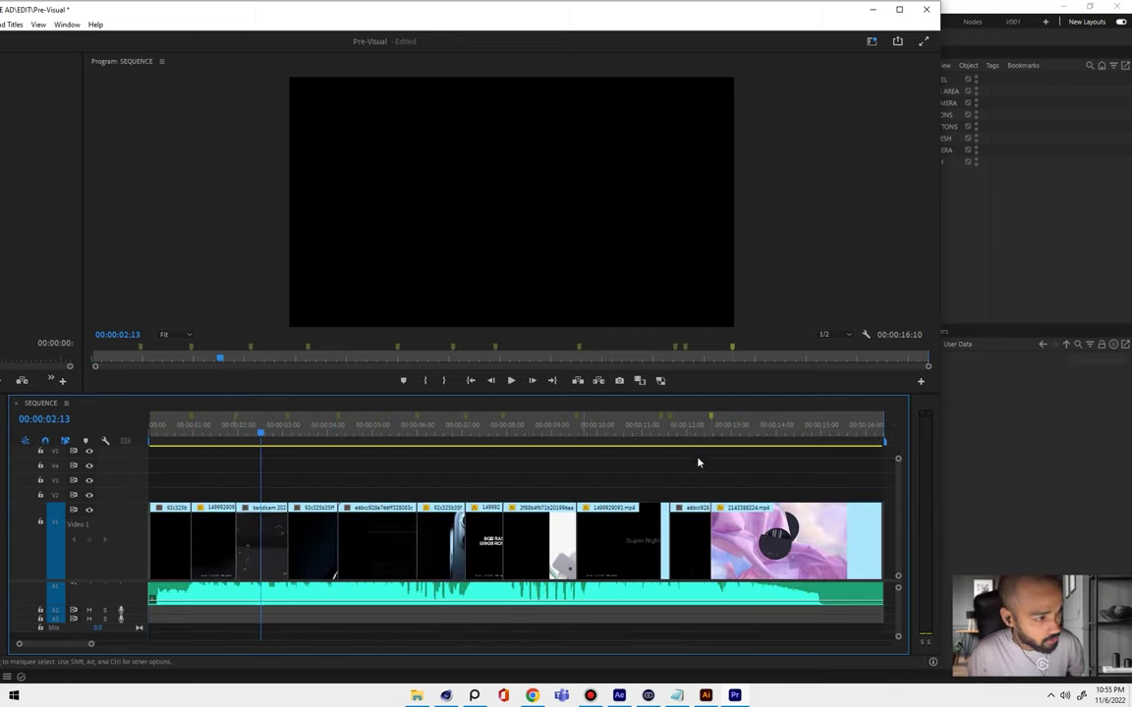
{"action": "key", "text": "minus"}
{"action": "key", "text": "minus"}
{"action": "key", "text": "minus"}
{"action": "key", "text": "minus"}
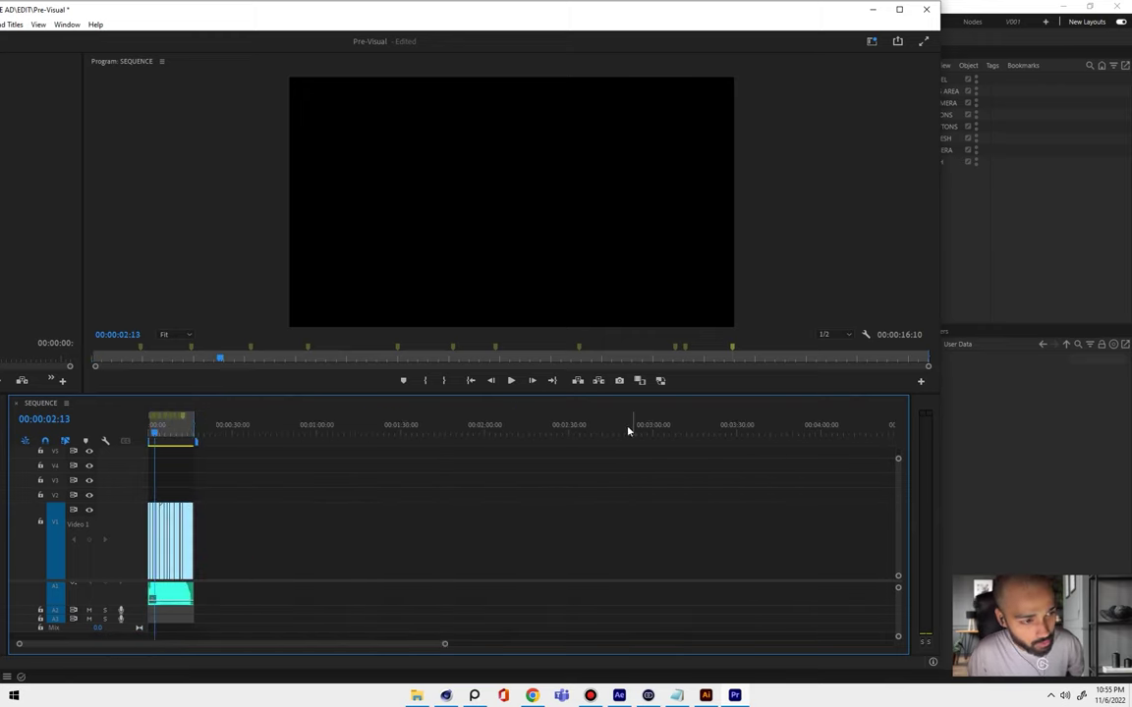
{"action": "left_click", "coordinate": [648, 425]}
{"action": "left_click_drag", "start_coordinate": [708, 434], "coordinate": [692, 435]}
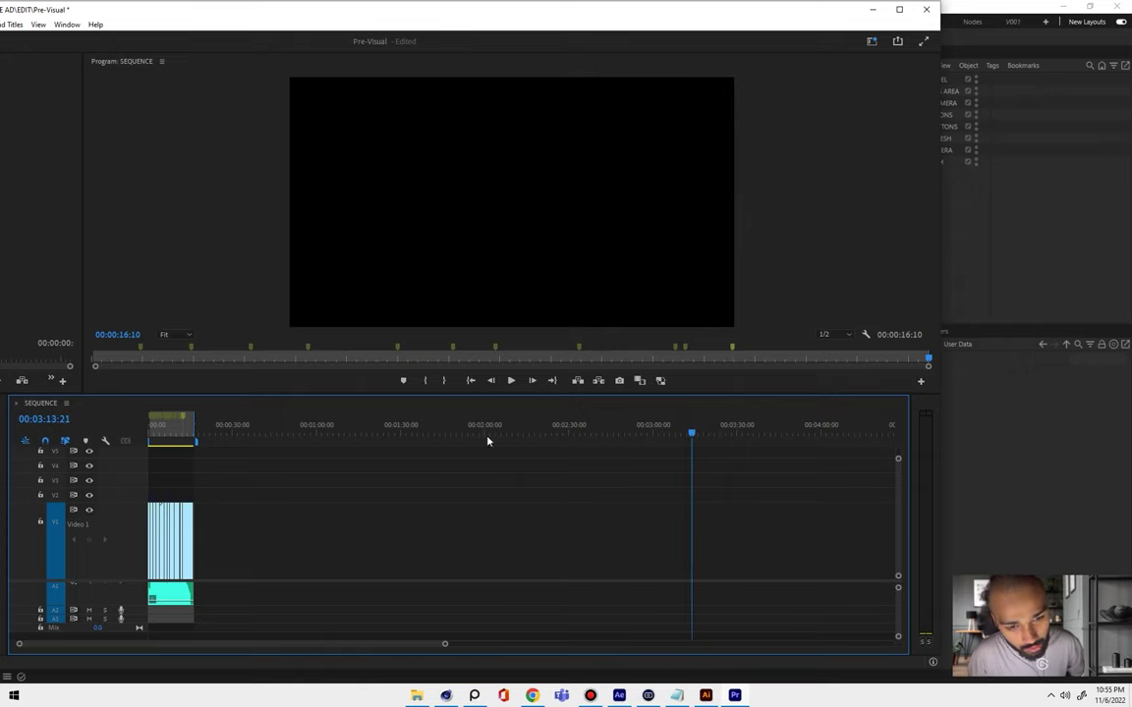
{"action": "key", "text": "minus"}
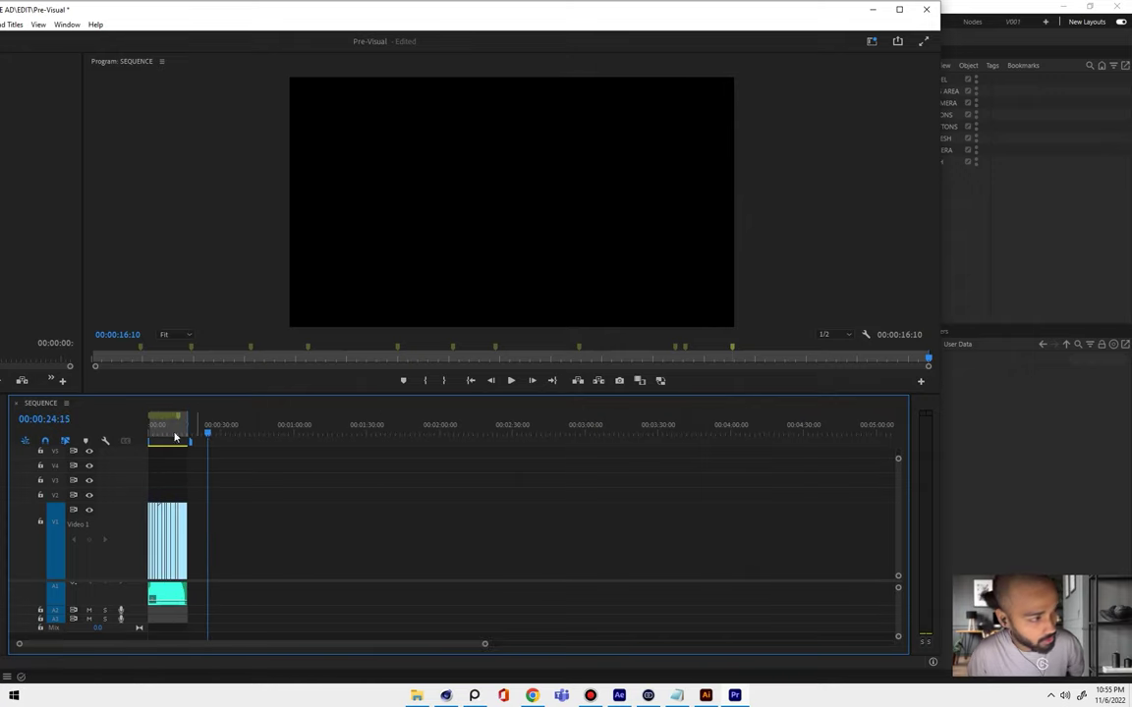
{"action": "key", "text": "Home"}
{"action": "key", "text": "backslash"}
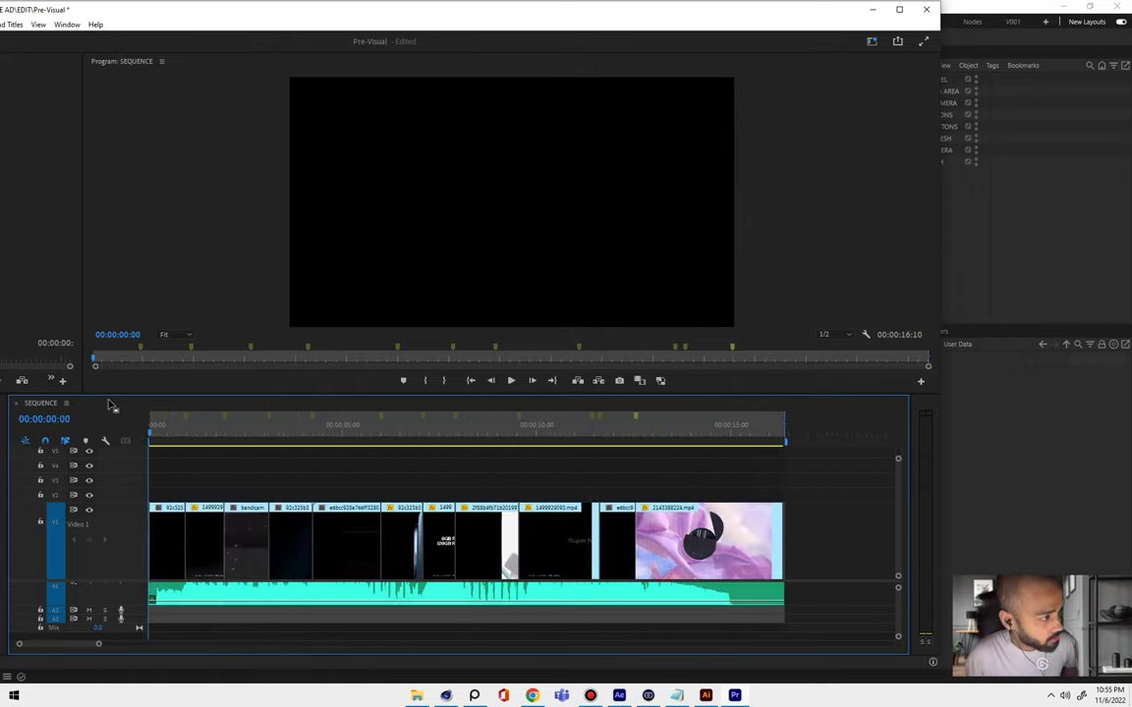
- Move the current time just past the clips' end, around 00:00:16:16
{"action": "left_click", "coordinate": [66, 402]}
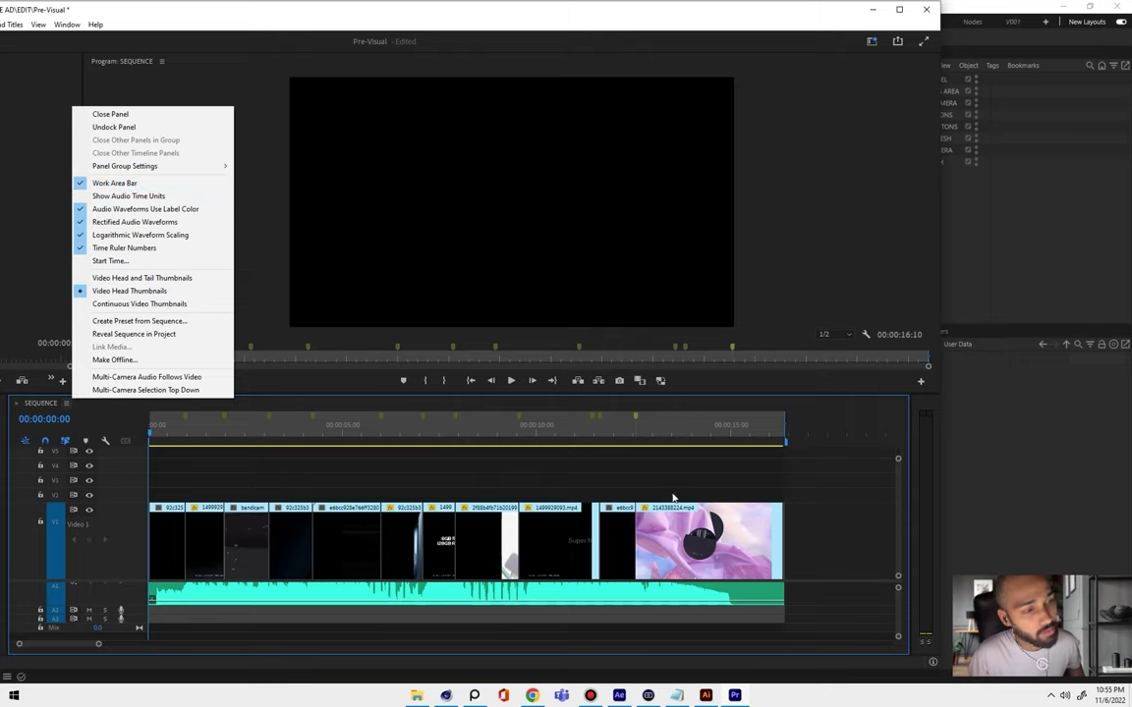
{"action": "left_click", "coordinate": [810, 432]}
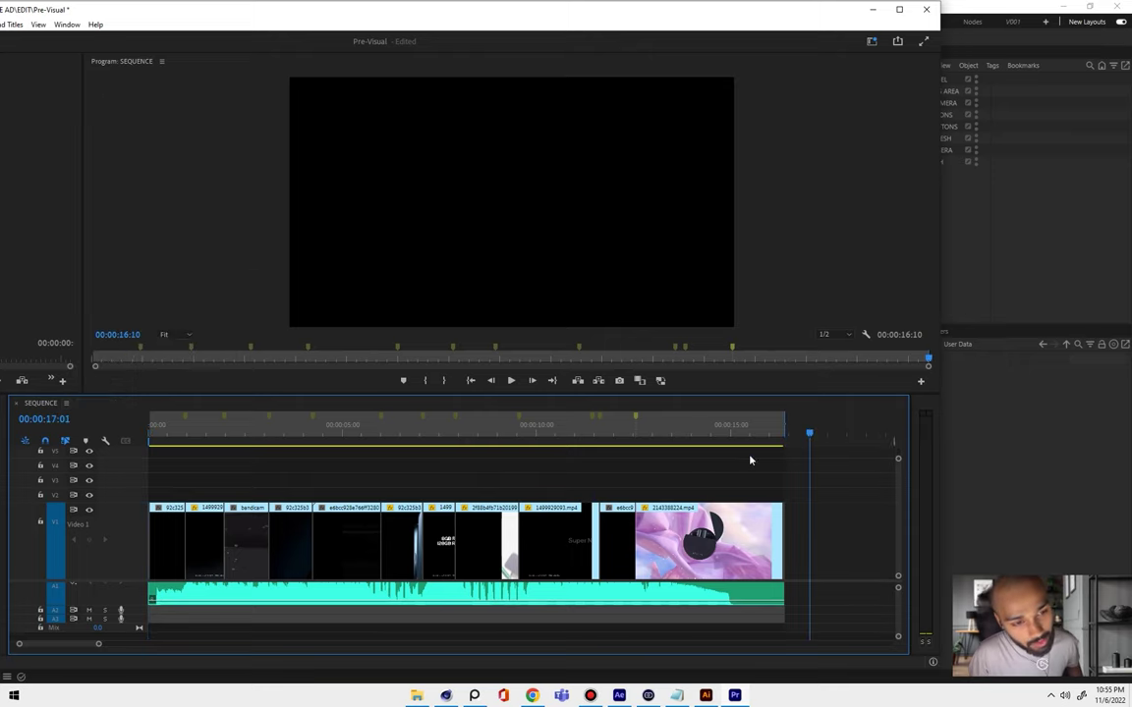
{"action": "left_click", "coordinate": [66, 403]}
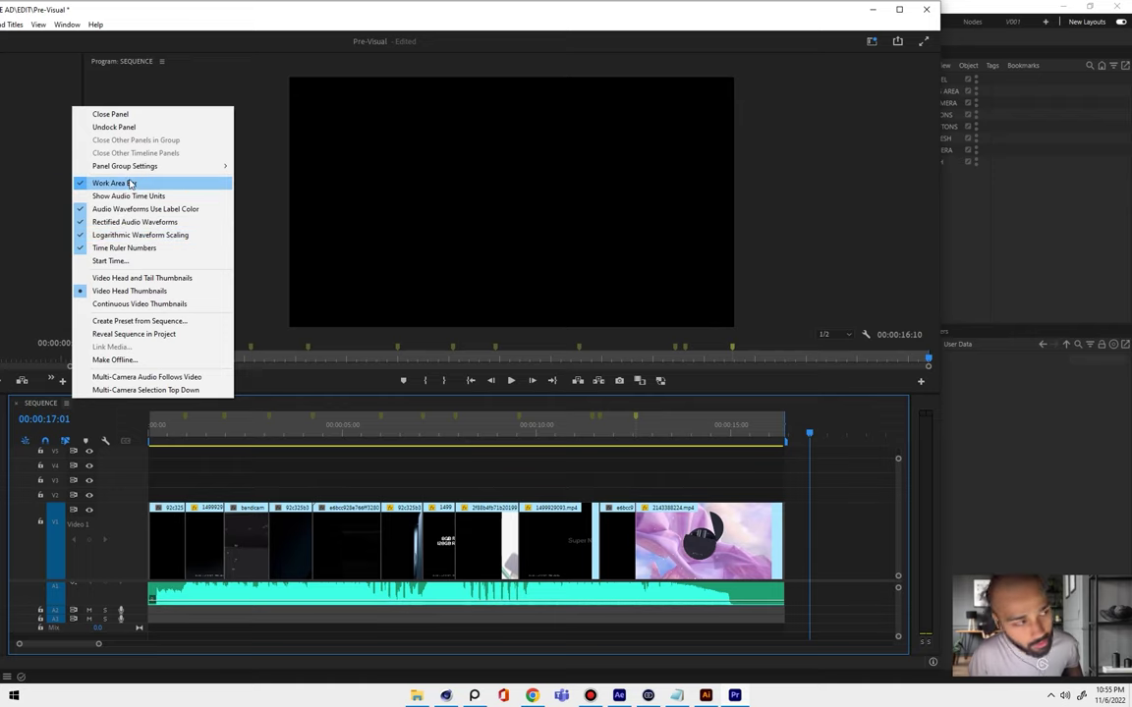
{"action": "left_click", "coordinate": [725, 445]}
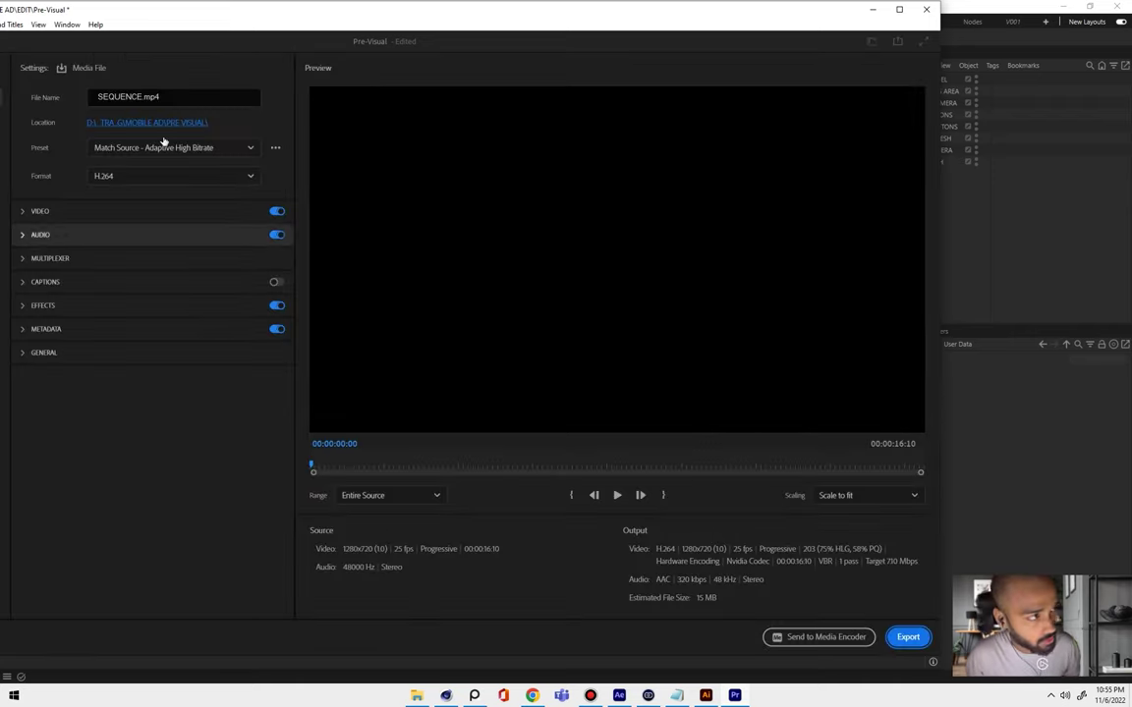
- Save the export as v001.mp4 in PRE VISUAL, replacing the earlier file, and export
{"action": "left_click", "coordinate": [148, 122]}
{"action": "left_click", "coordinate": [233, 145]}
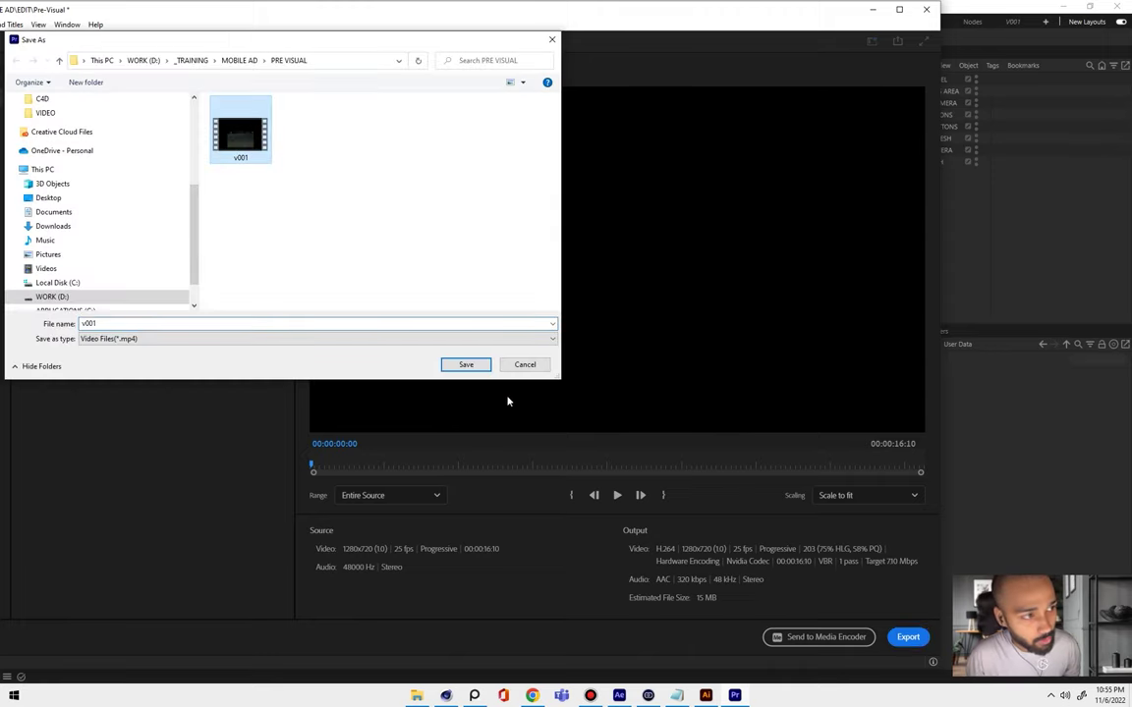
{"action": "left_click", "coordinate": [465, 364]}
{"action": "left_click", "coordinate": [327, 229]}
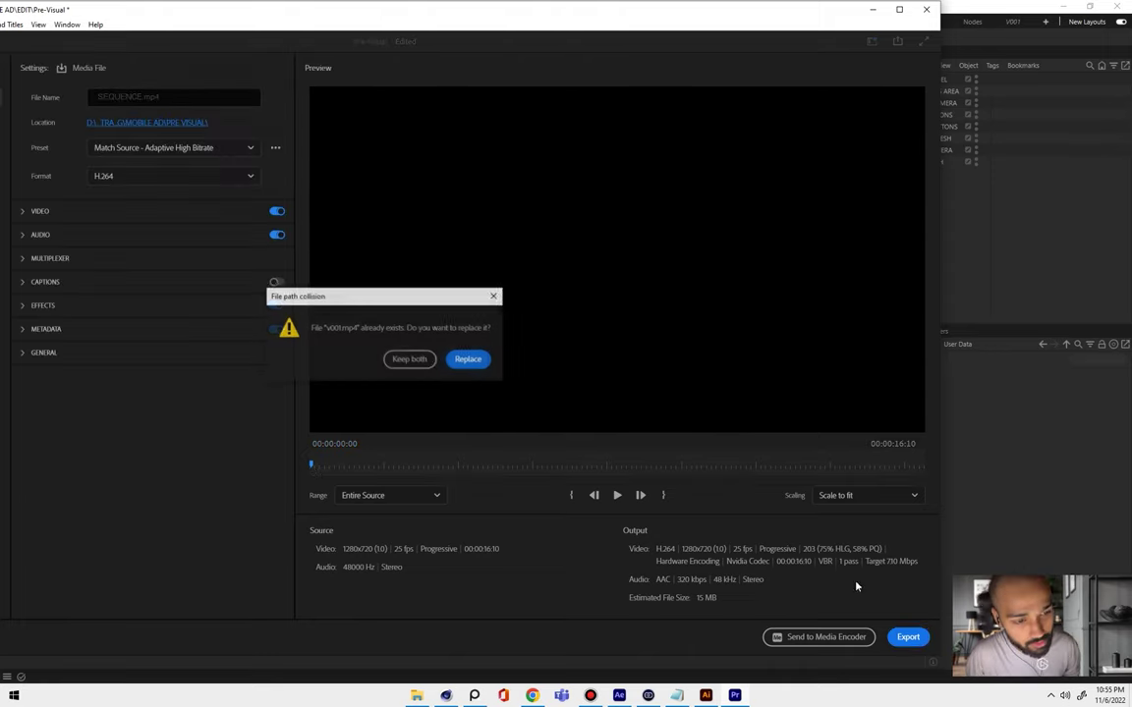
{"action": "left_click", "coordinate": [473, 359]}
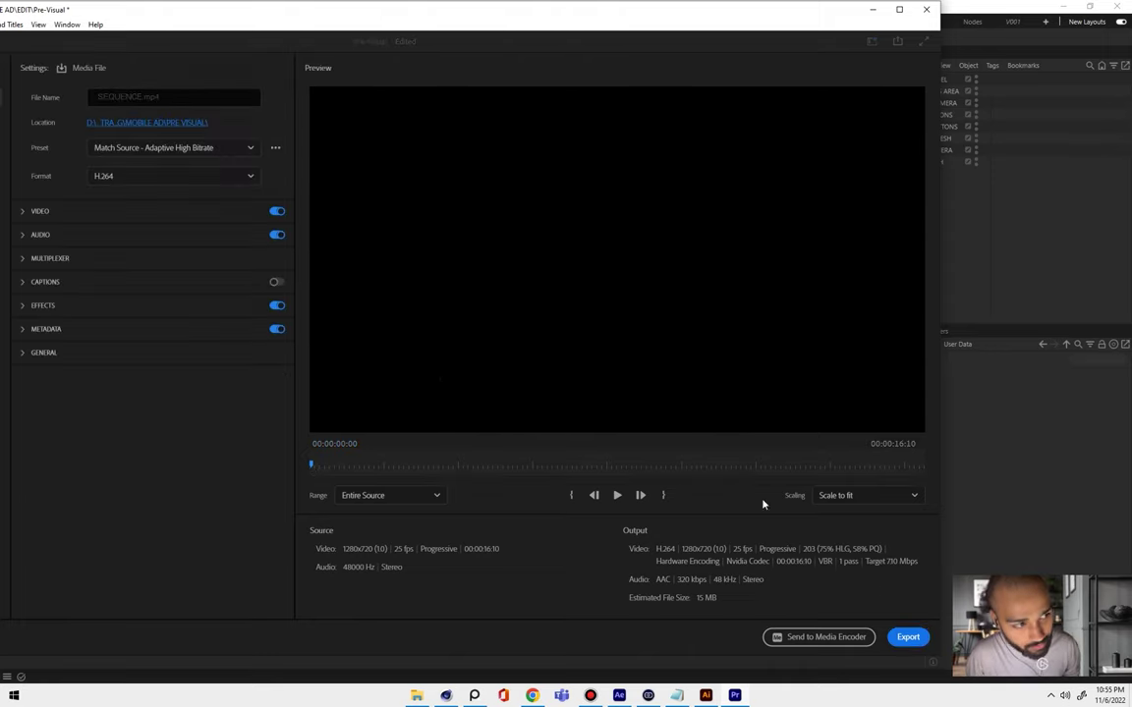
{"action": "left_click", "coordinate": [918, 640]}
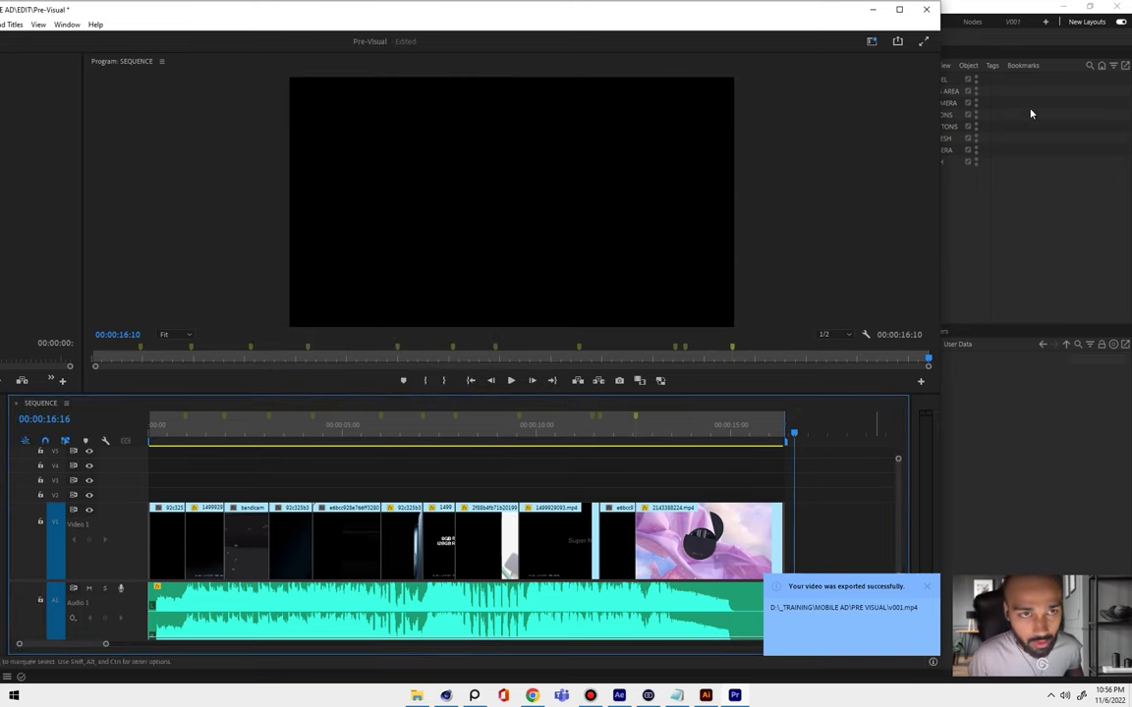
- Import the v001.mp4 video into the After Effects project
{"action": "left_click", "coordinate": [872, 9]}
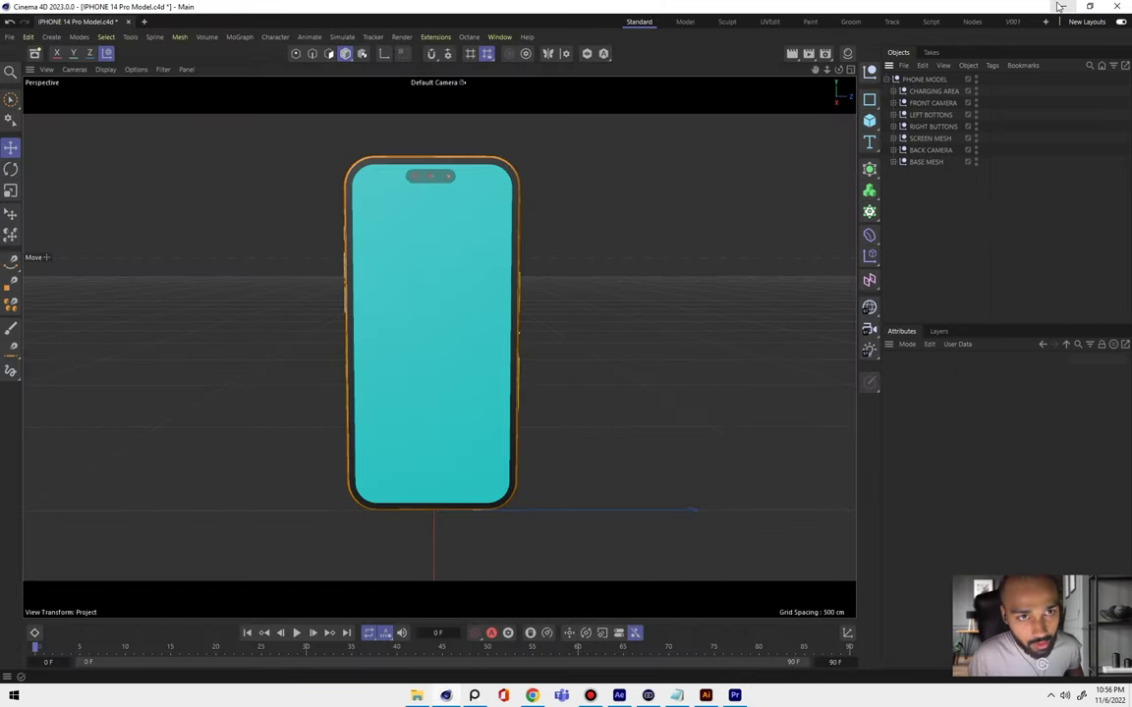
{"action": "left_click", "coordinate": [957, 9]}
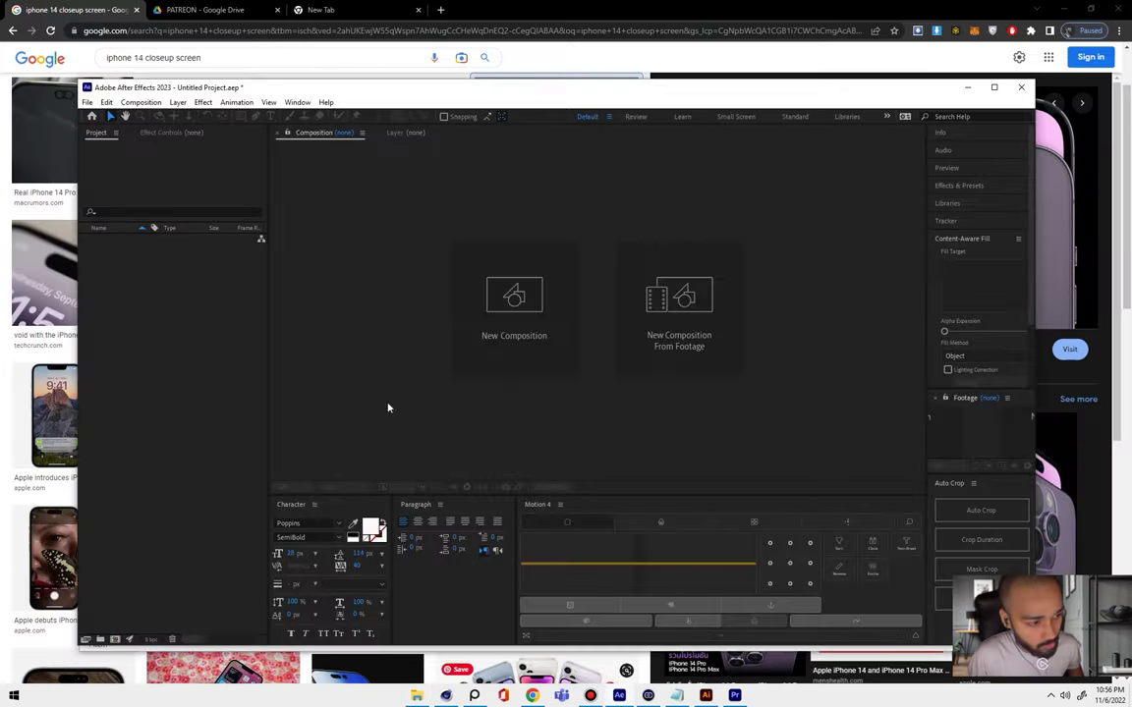
{"action": "double_click", "coordinate": [167, 375]}
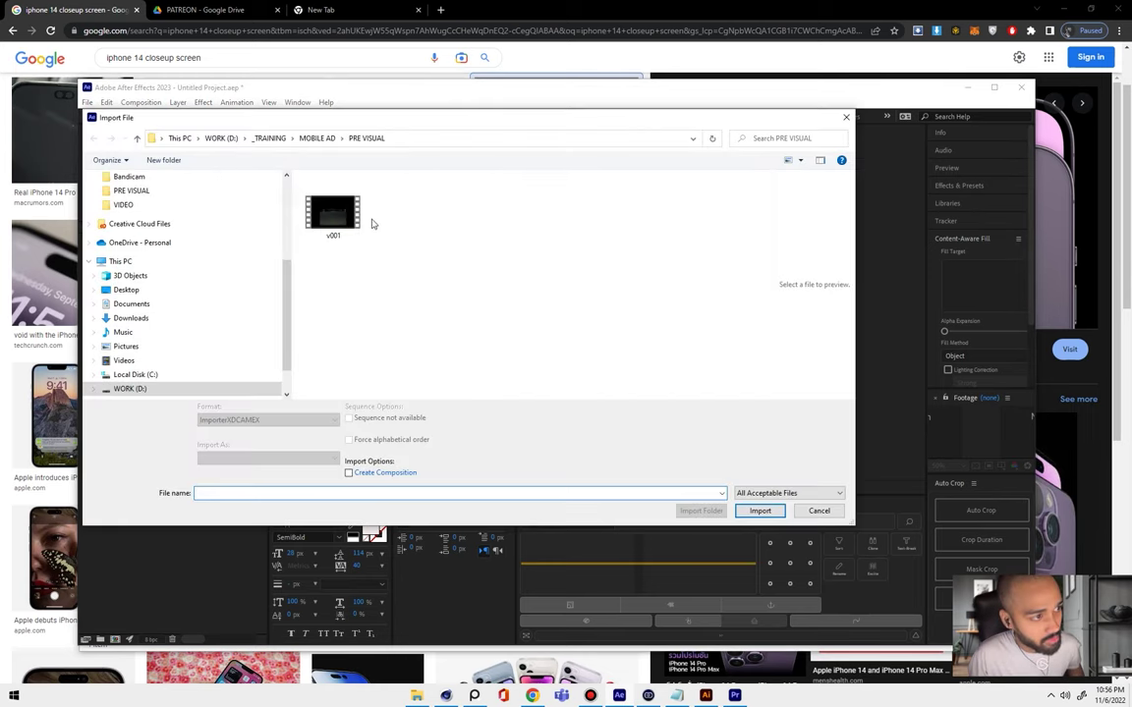
{"action": "left_click", "coordinate": [330, 215]}
{"action": "left_click", "coordinate": [759, 510]}
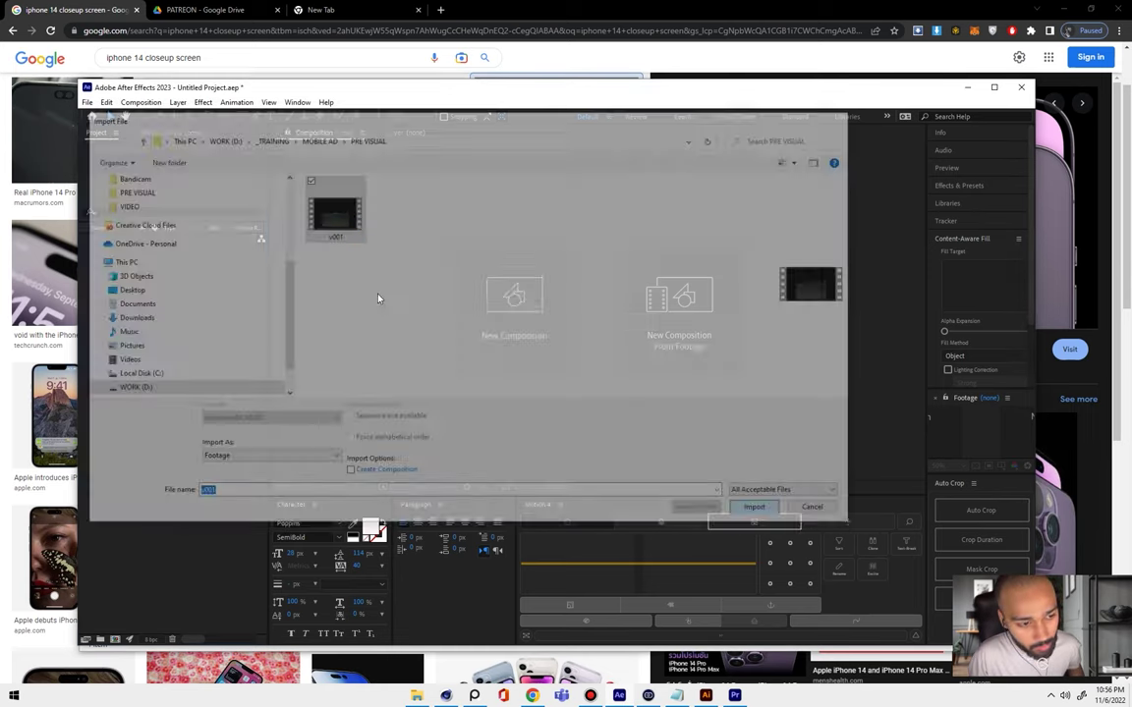
- Create a v001 composition from the v001.mp4 footage and maximize After Effects
{"action": "right_click", "coordinate": [131, 241]}
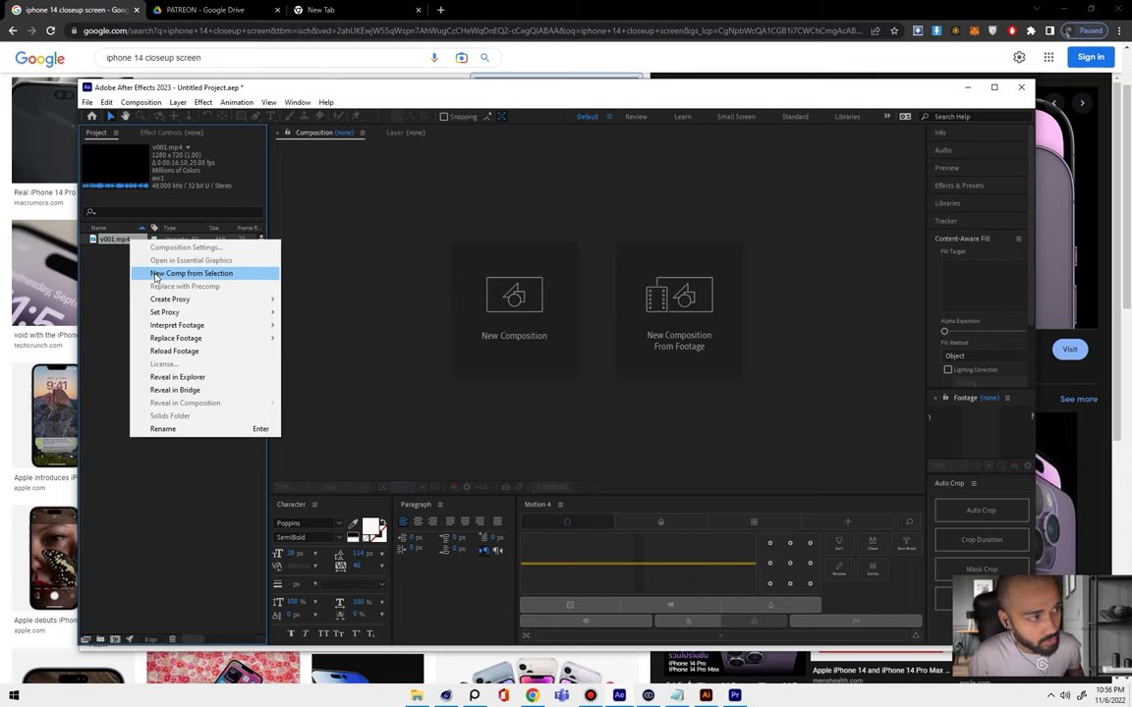
{"action": "left_click", "coordinate": [155, 275]}
{"action": "key", "text": "ctrl+z"}
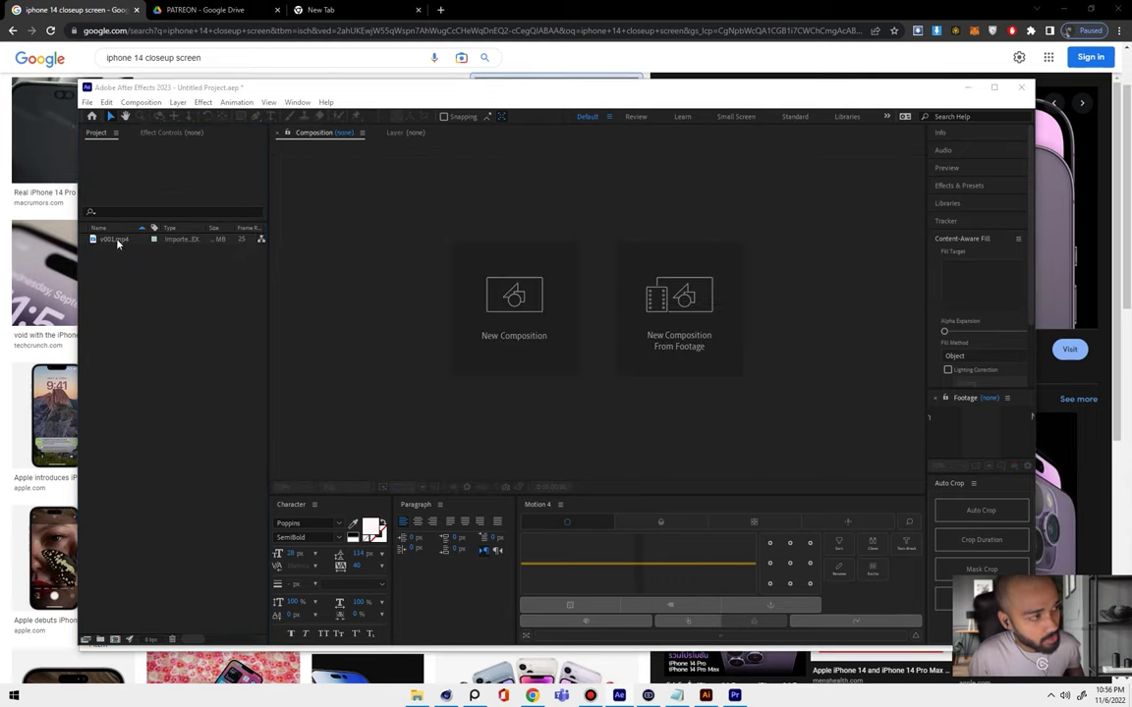
{"action": "right_click", "coordinate": [119, 240]}
{"action": "left_click", "coordinate": [151, 275]}
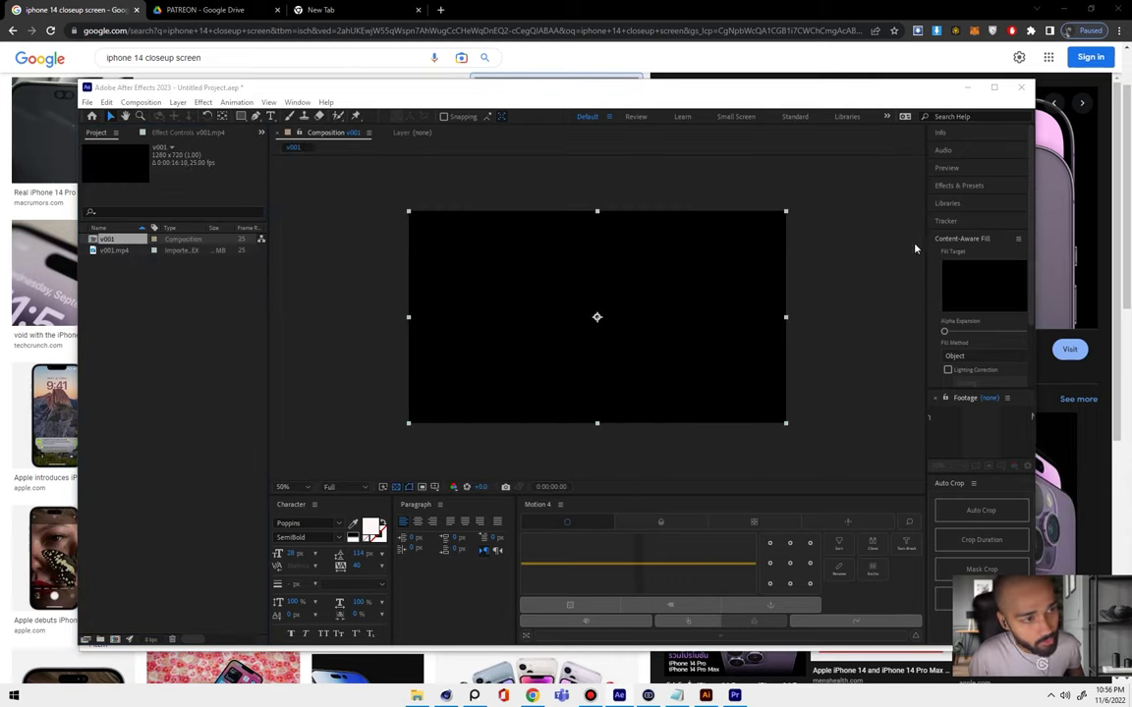
{"action": "left_click", "coordinate": [993, 88]}
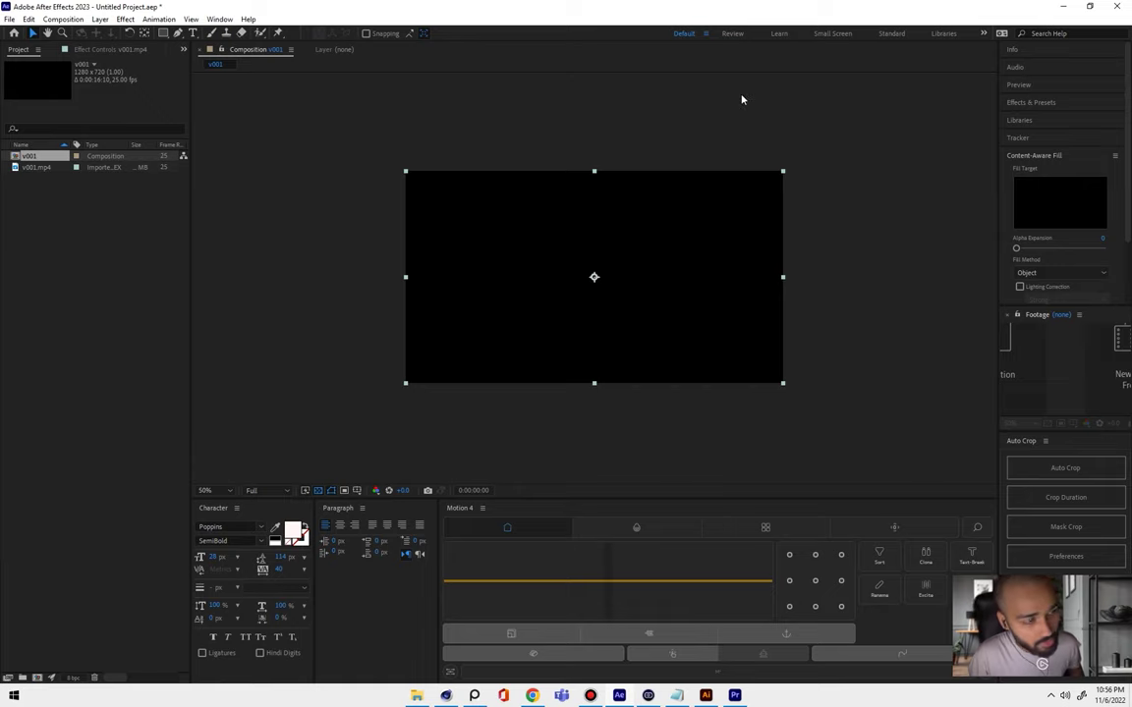
- Switch to the Small Screen workspace and fit the v001 comp to the viewer
{"action": "left_click", "coordinate": [835, 35]}
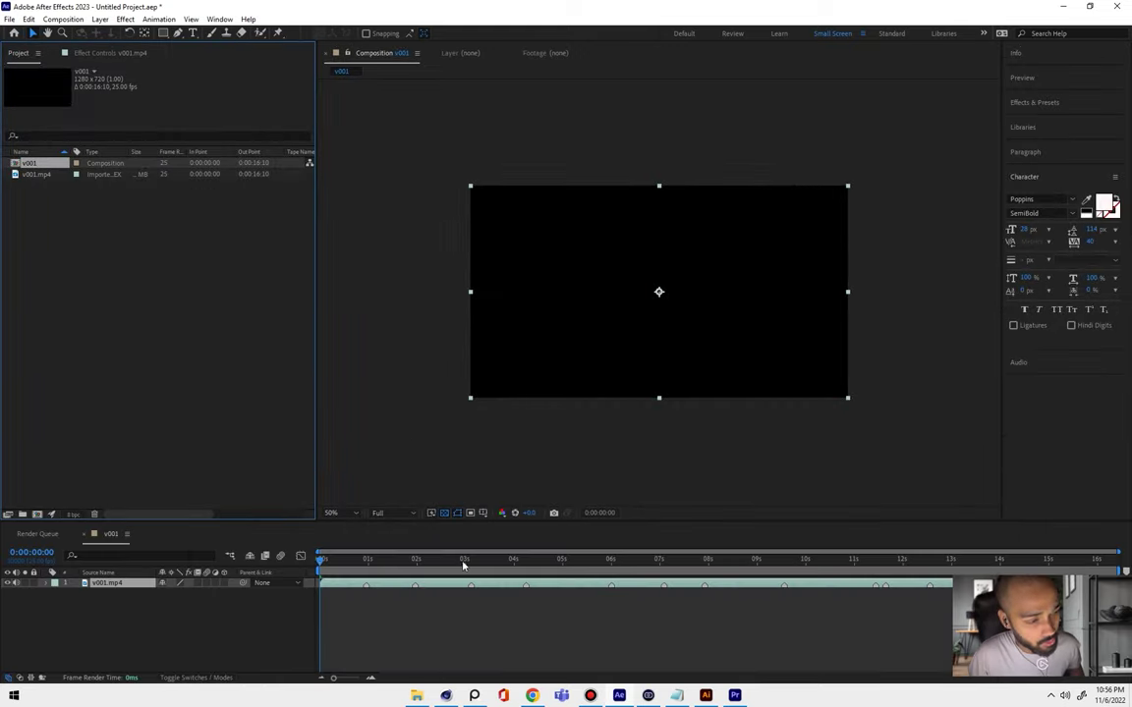
{"action": "mouse_move", "coordinate": [639, 560]}
{"action": "left_mouse_down"}
{"action": "mouse_move", "coordinate": [665, 574]}
{"action": "mouse_move", "coordinate": [779, 575]}
{"action": "left_mouse_up"}
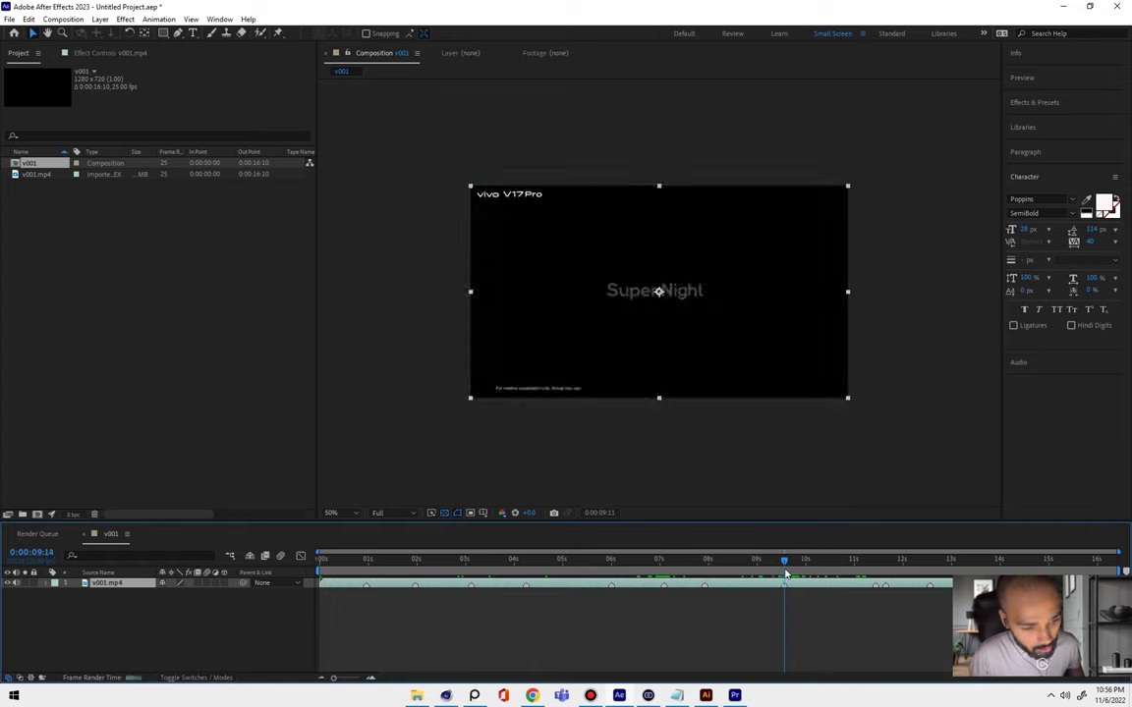
{"action": "left_click_drag", "start_coordinate": [779, 575], "coordinate": [435, 575]}
{"action": "key", "text": "Home"}
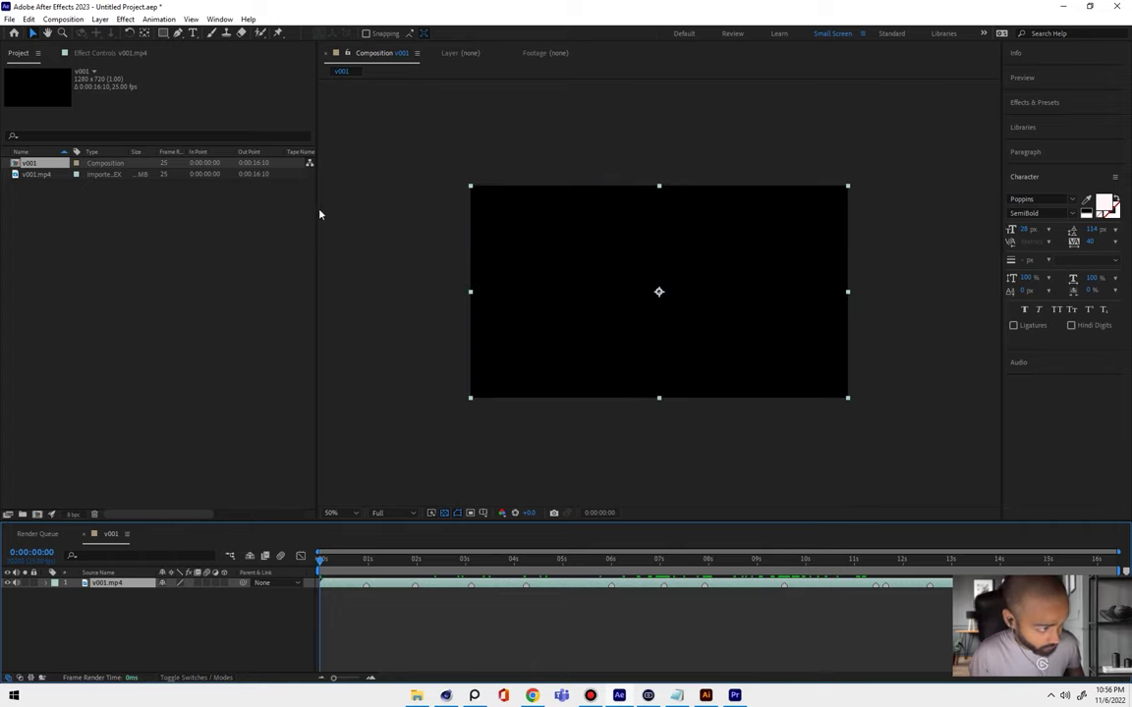
{"action": "left_click_drag", "start_coordinate": [316, 216], "coordinate": [231, 216]}
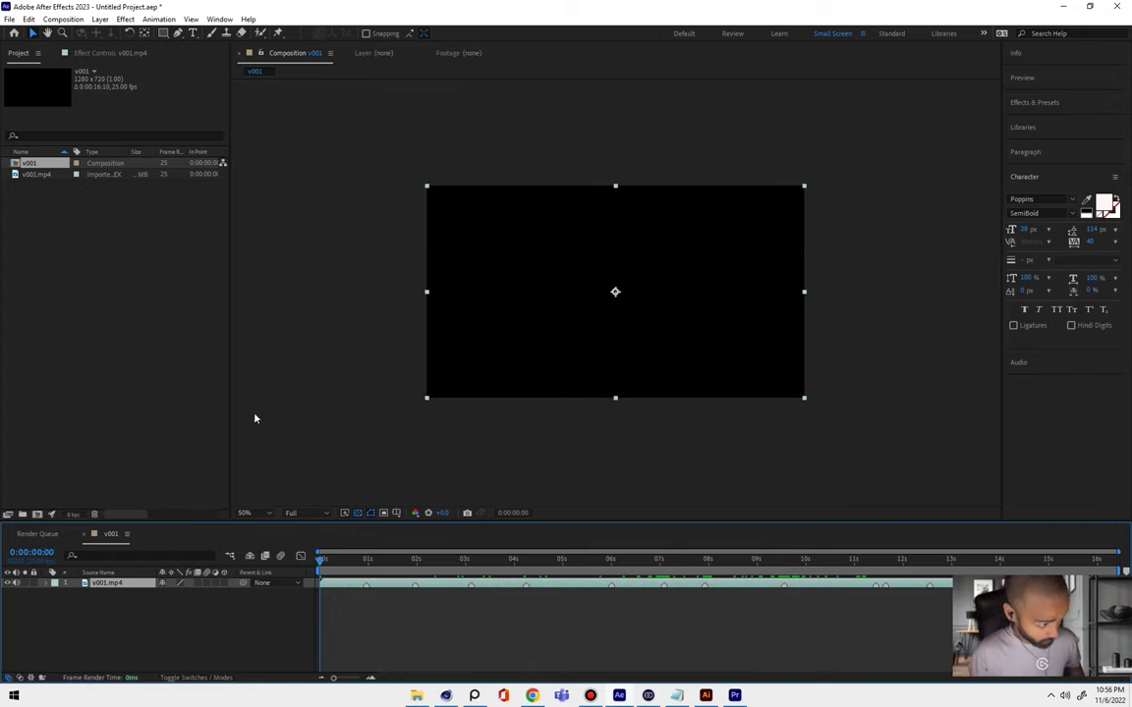
{"action": "left_click", "coordinate": [251, 513]}
{"action": "left_click", "coordinate": [252, 304]}
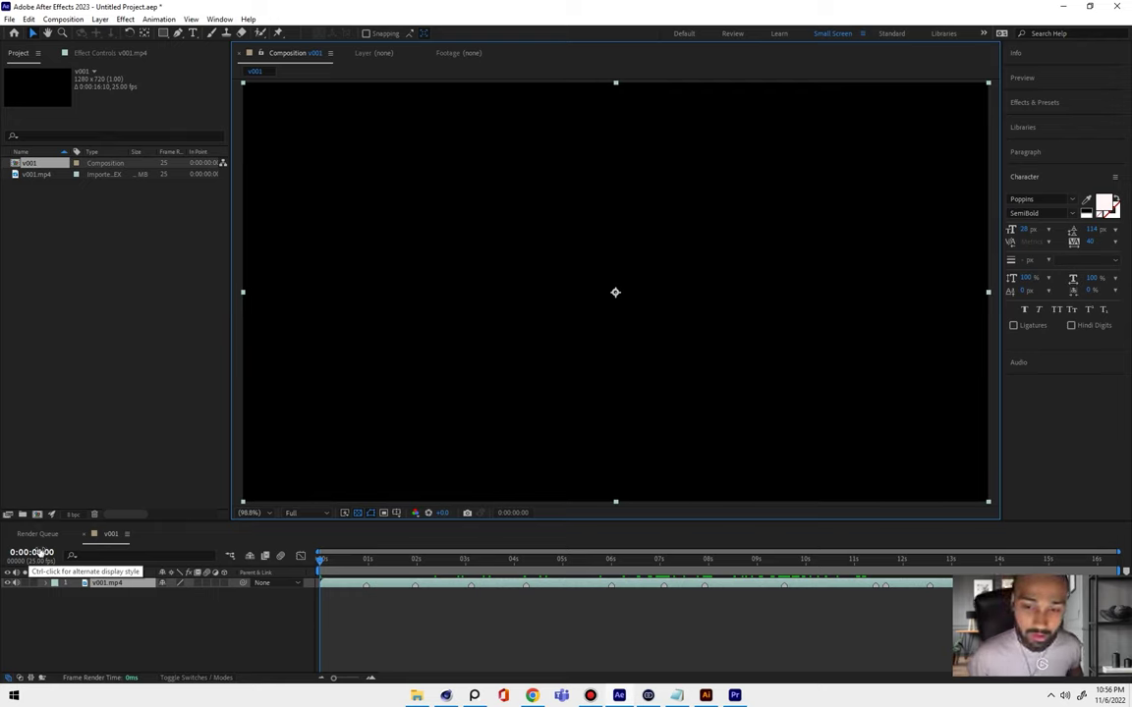
- Show time as frame numbers and scrub the footage around frames 00024 and 00049
{"action": "left_click", "coordinate": [39, 553], "text": "ctrl"}
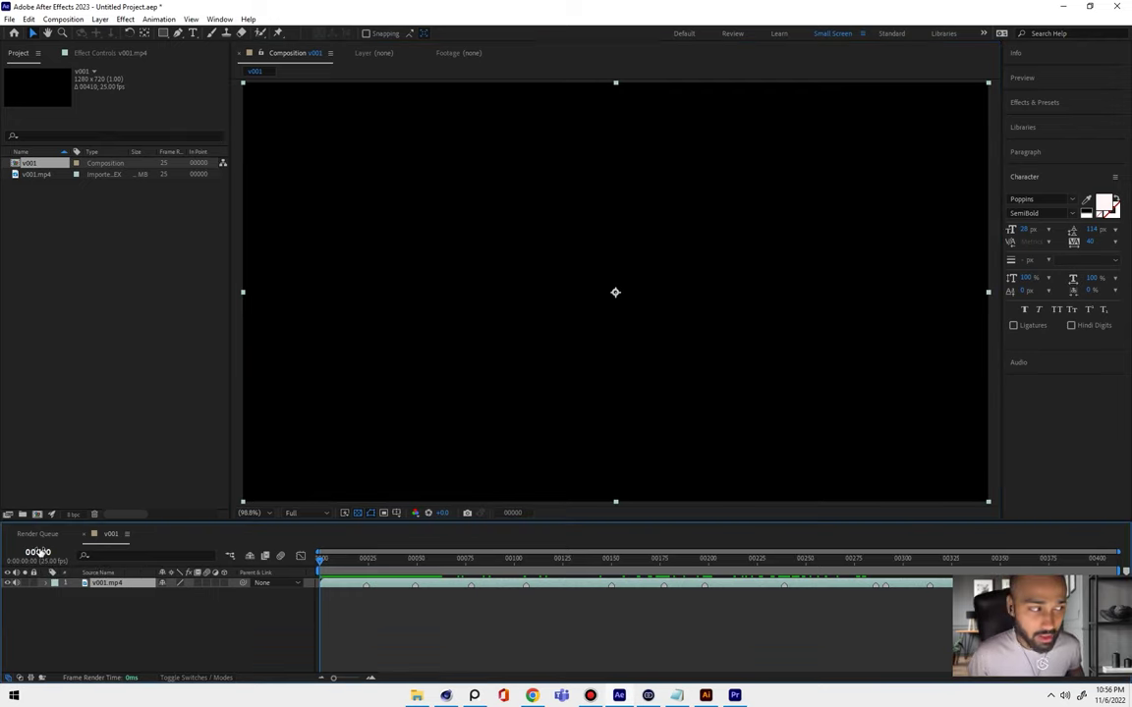
{"action": "mouse_move", "coordinate": [341, 569]}
{"action": "left_mouse_down"}
{"action": "mouse_move", "coordinate": [367, 572]}
{"action": "mouse_move", "coordinate": [355, 573]}
{"action": "left_mouse_up"}
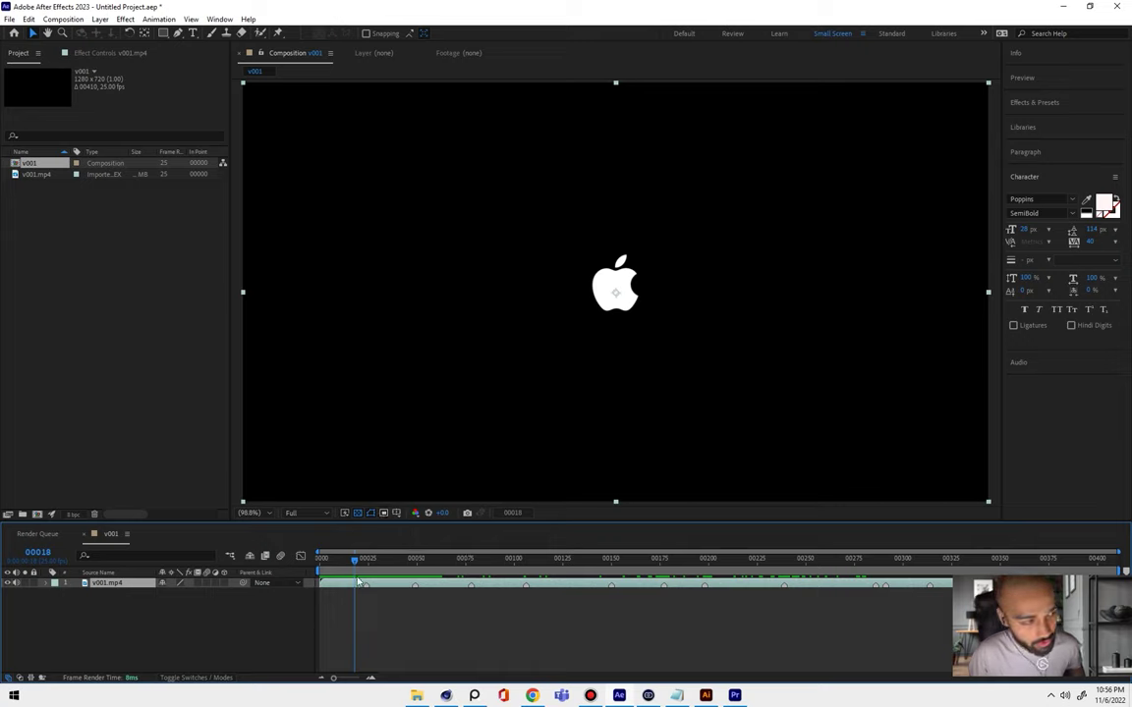
{"action": "left_click", "coordinate": [366, 560]}
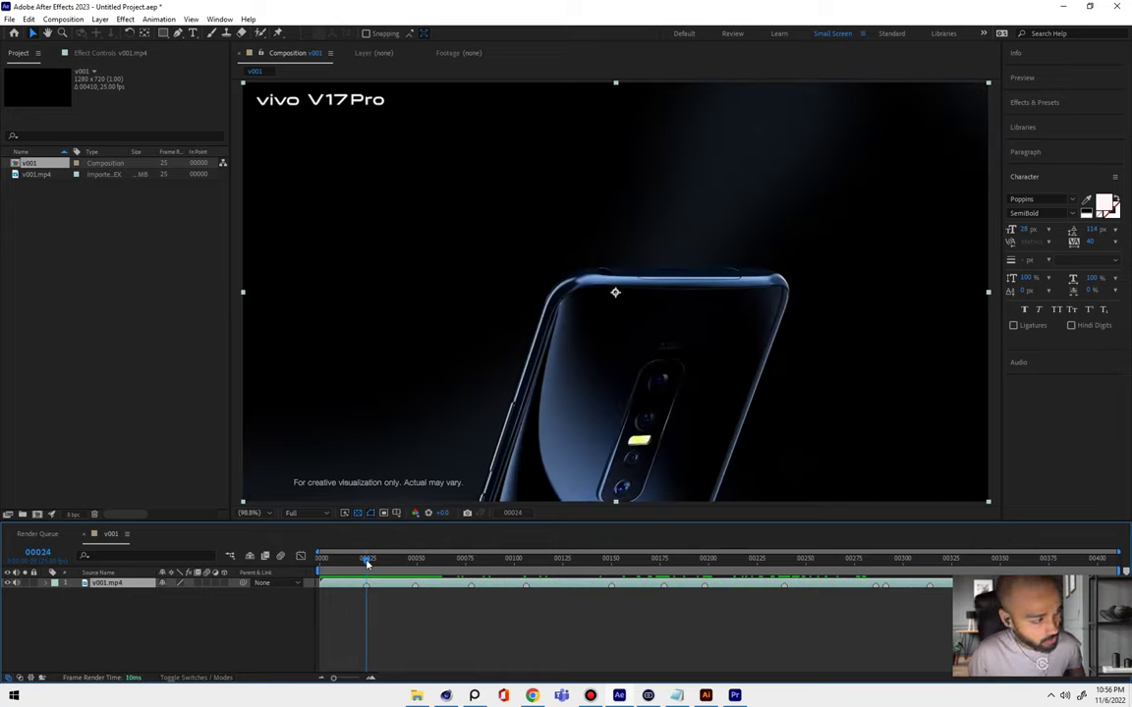
{"action": "left_click_drag", "start_coordinate": [366, 560], "coordinate": [531, 573]}
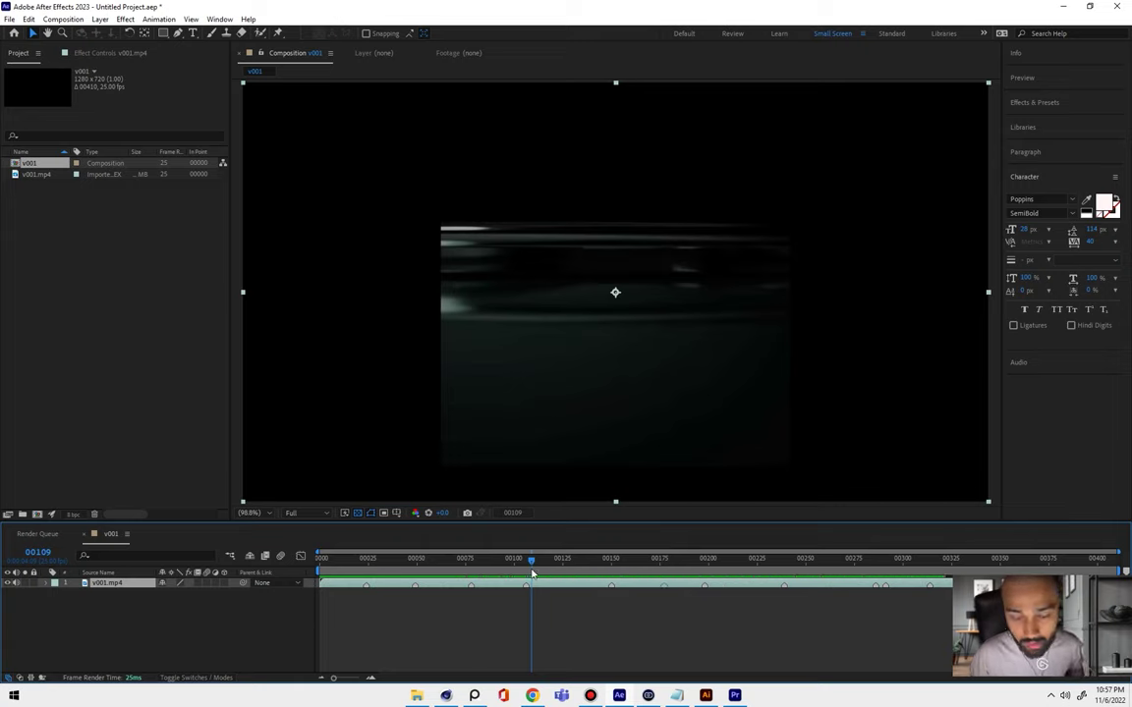
{"action": "mouse_move", "coordinate": [531, 573]}
{"action": "left_mouse_down"}
{"action": "mouse_move", "coordinate": [307, 594]}
{"action": "mouse_move", "coordinate": [389, 595]}
{"action": "left_mouse_up"}
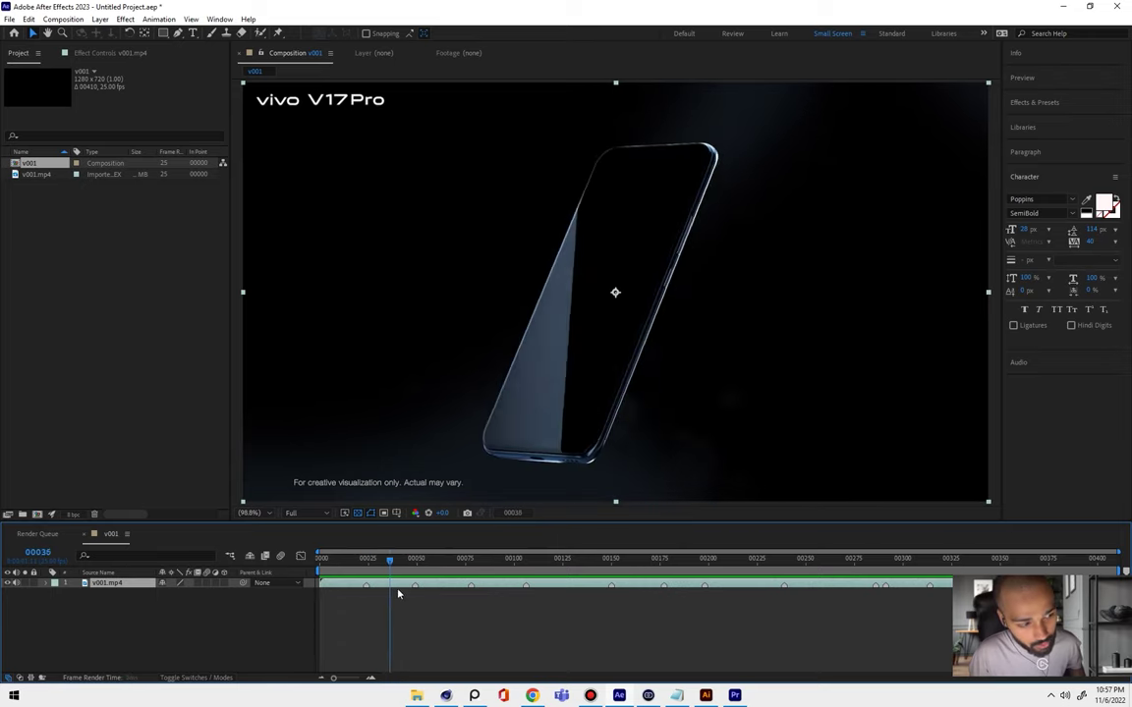
{"action": "left_click_drag", "start_coordinate": [389, 594], "coordinate": [415, 596]}
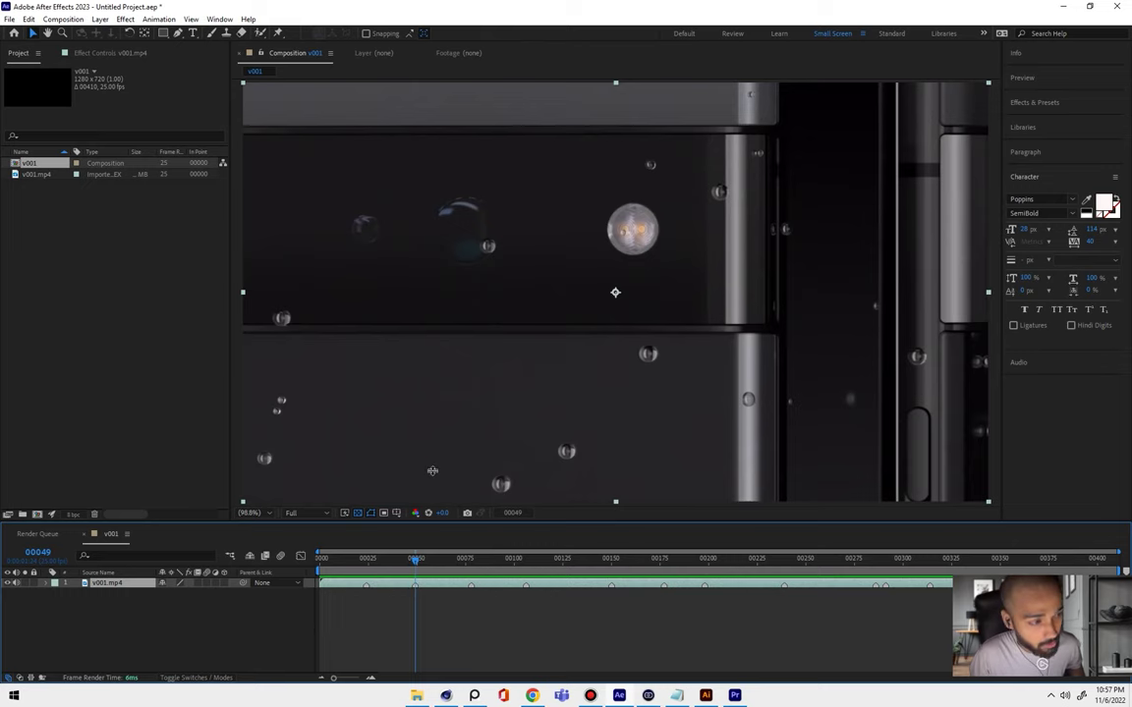
{"action": "left_click_drag", "start_coordinate": [433, 524], "coordinate": [432, 371]}
- Split the v001.mp4 layer at frames 00024, 00049, 00078, 00106 and 00150
{"action": "left_click", "coordinate": [367, 408]}
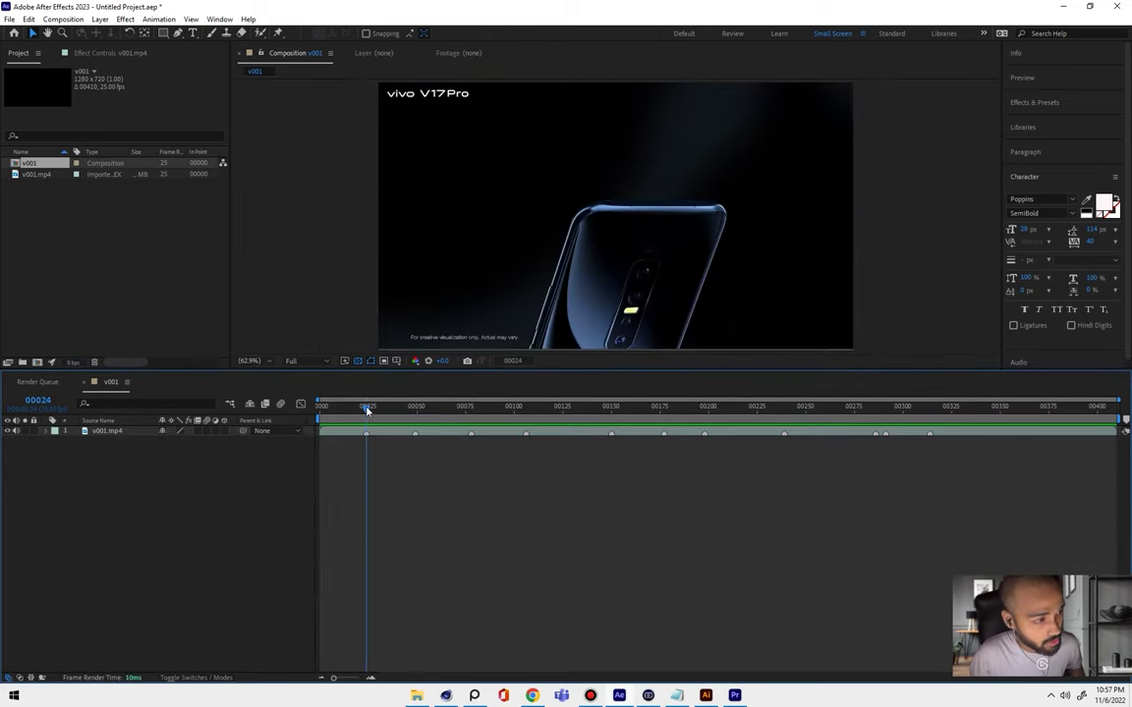
{"action": "left_click", "coordinate": [374, 434]}
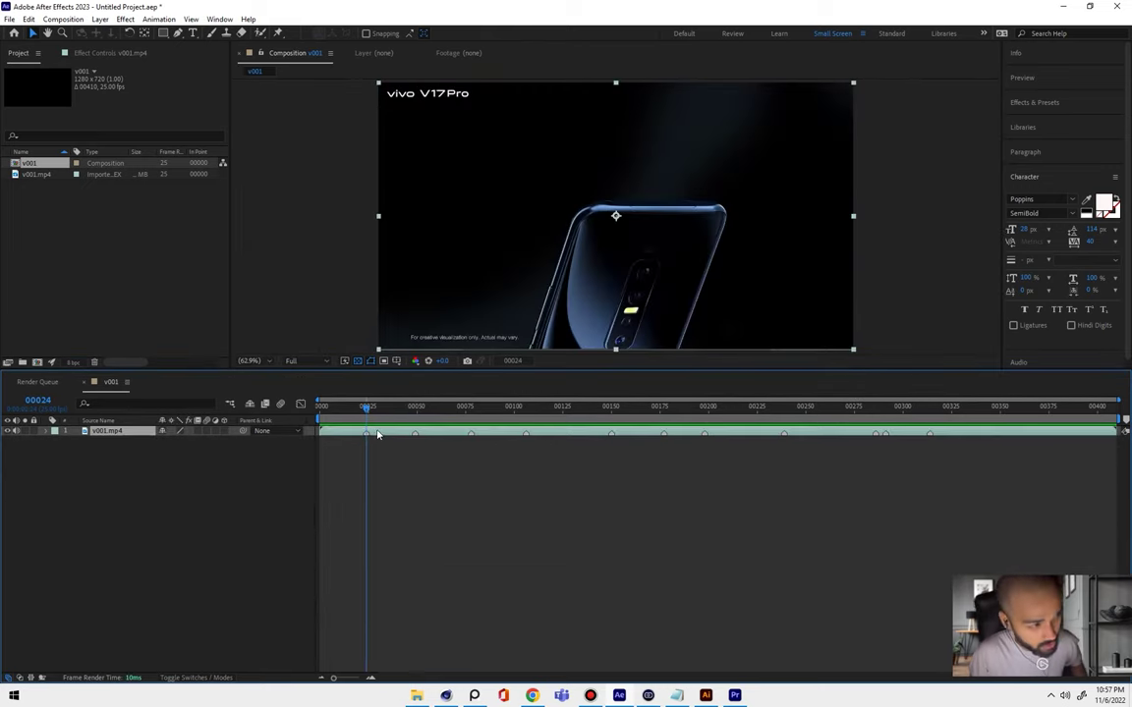
{"action": "key", "text": "ctrl+shift+d"}
{"action": "left_click", "coordinate": [413, 408]}
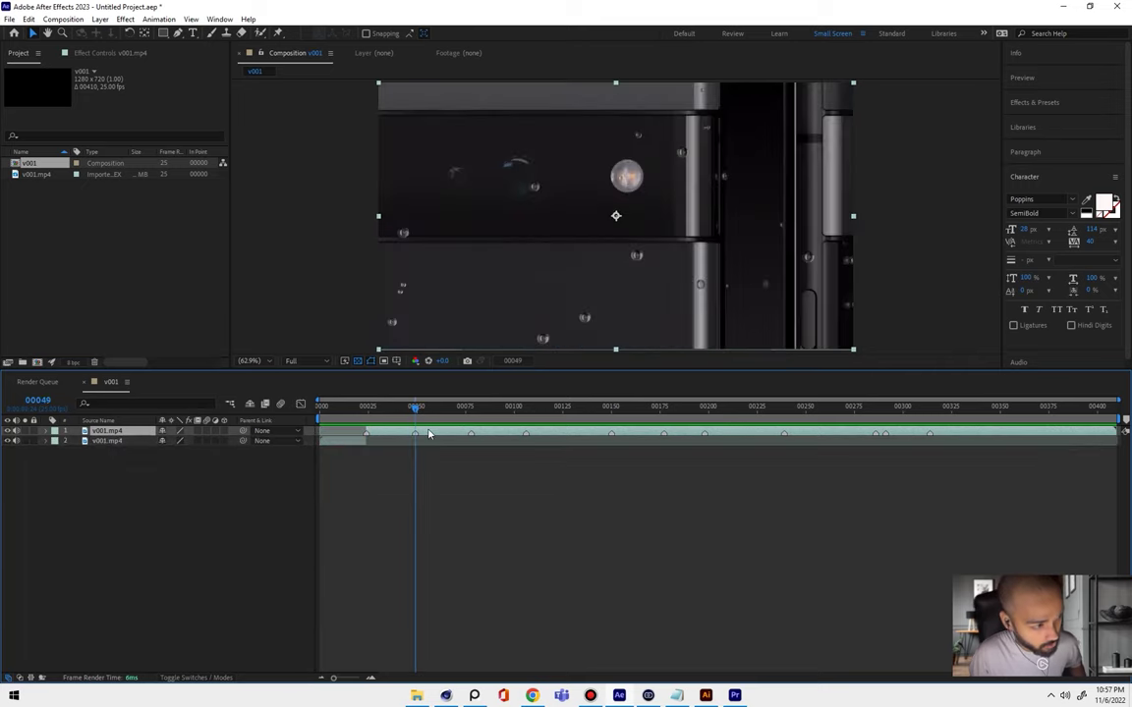
{"action": "key", "text": "ctrl+shift+d"}
{"action": "left_click", "coordinate": [470, 410]}
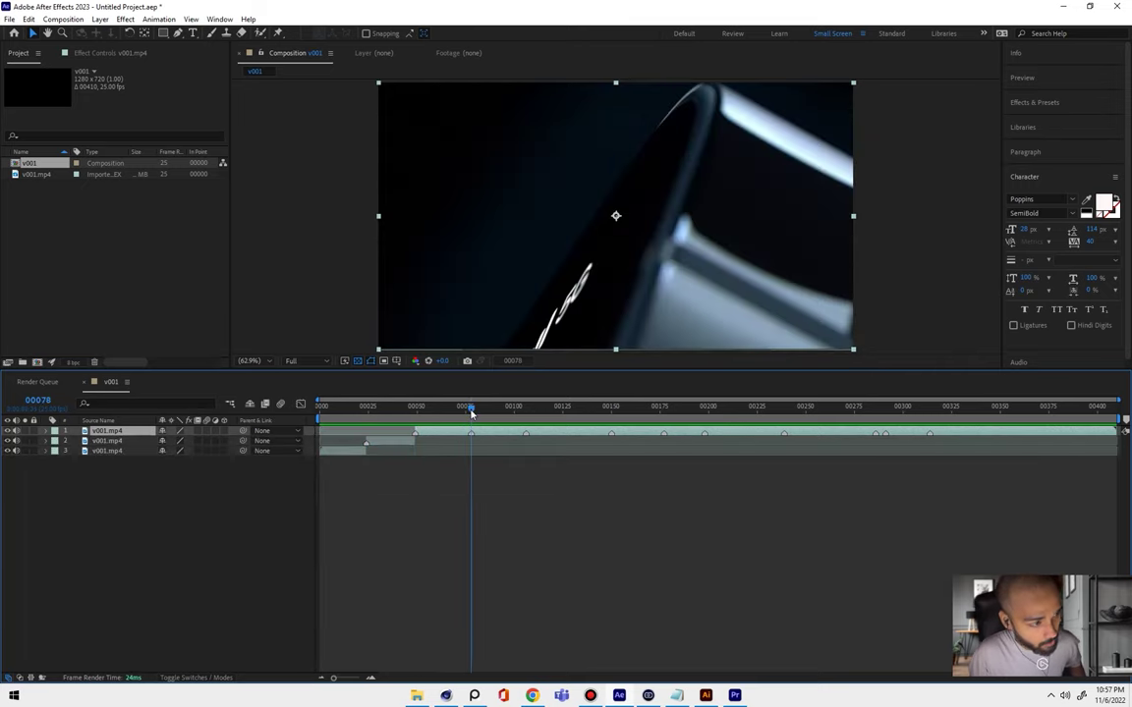
{"action": "key", "text": "ctrl+shift+d"}
{"action": "left_click", "coordinate": [527, 408]}
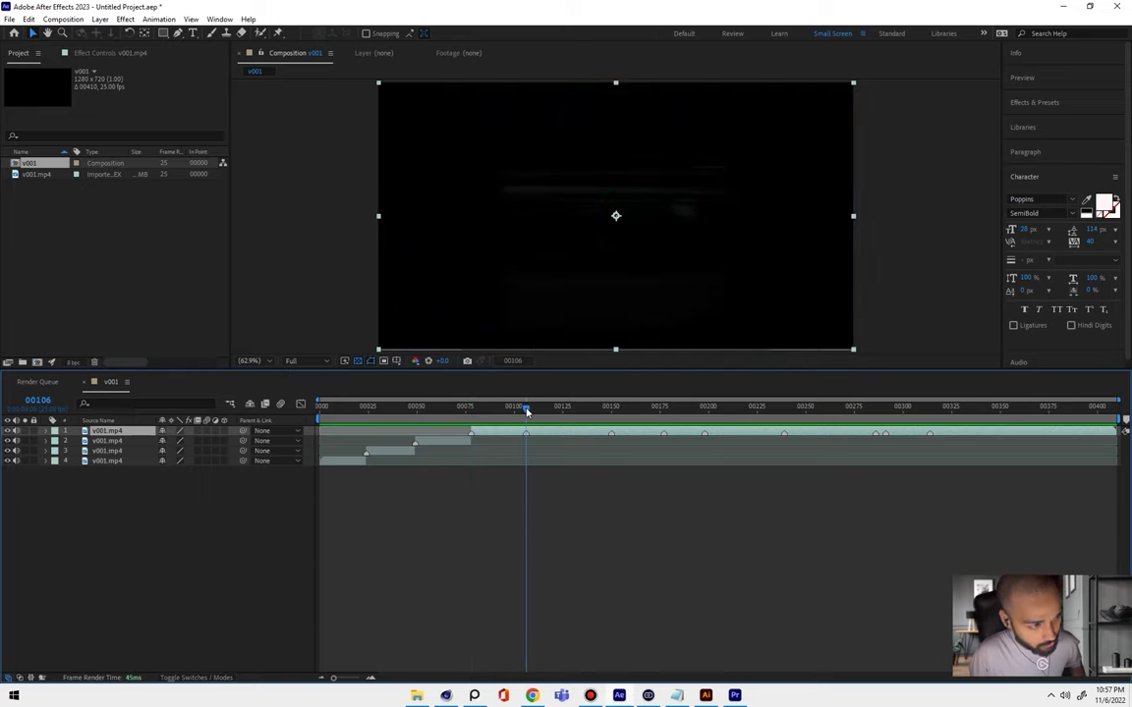
{"action": "key", "text": "ctrl+shift+d"}
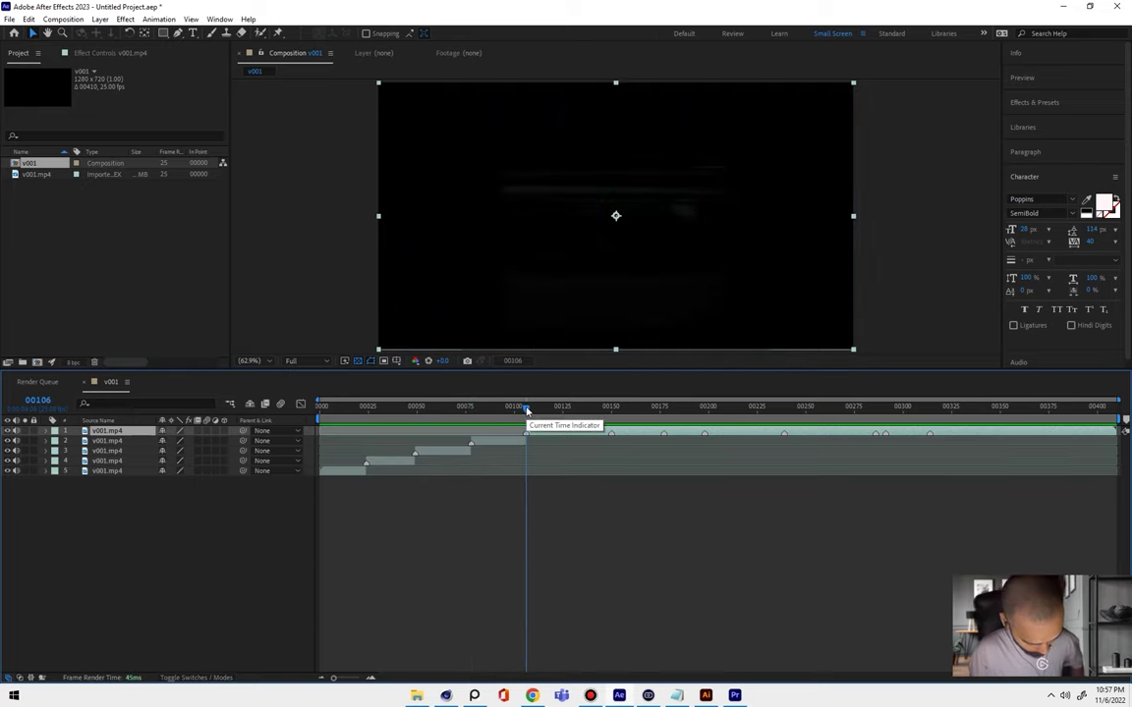
{"action": "left_click", "coordinate": [611, 408]}
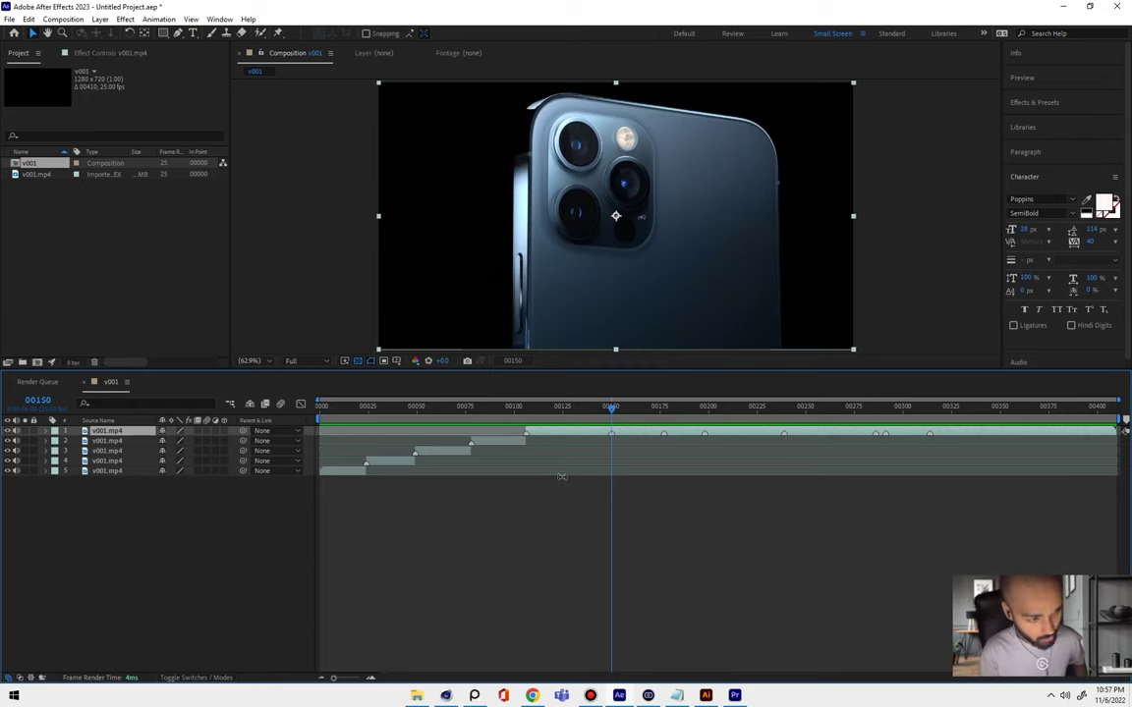
{"action": "key", "text": "ctrl+shift+d"}
- Split the top layer at markers 00177, 00198, 00239, 00286, 00291 and 00314
{"action": "key", "text": "k"}
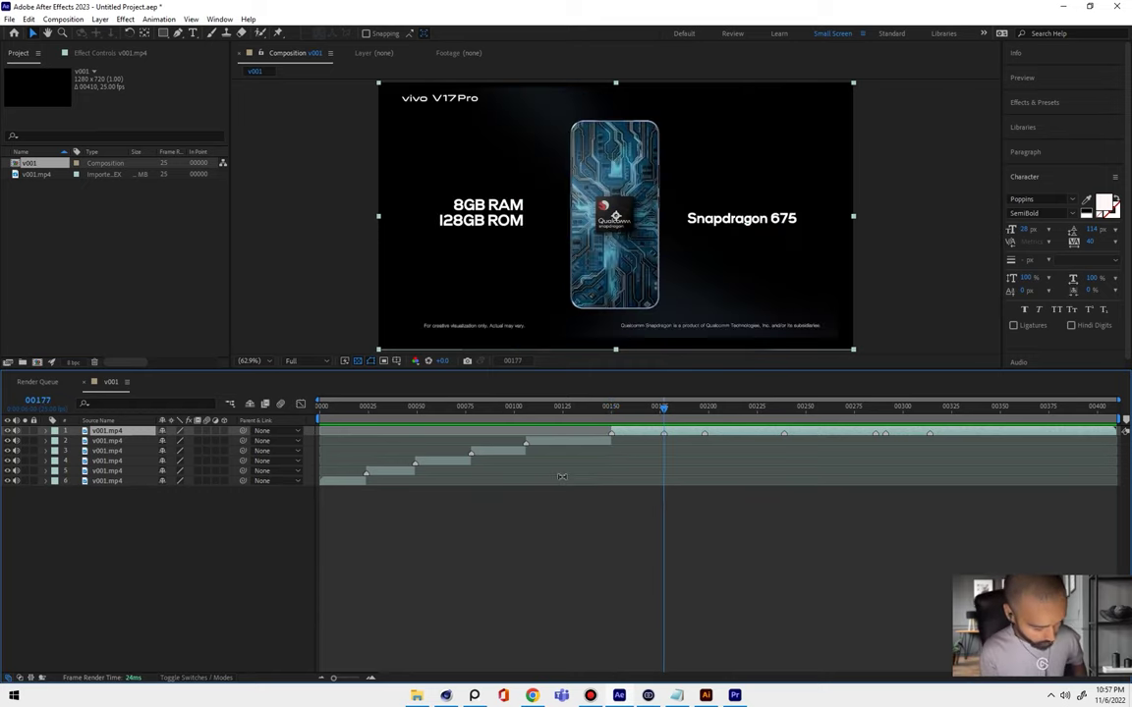
{"action": "key", "text": "ctrl+shift+d"}
{"action": "key", "text": "k"}
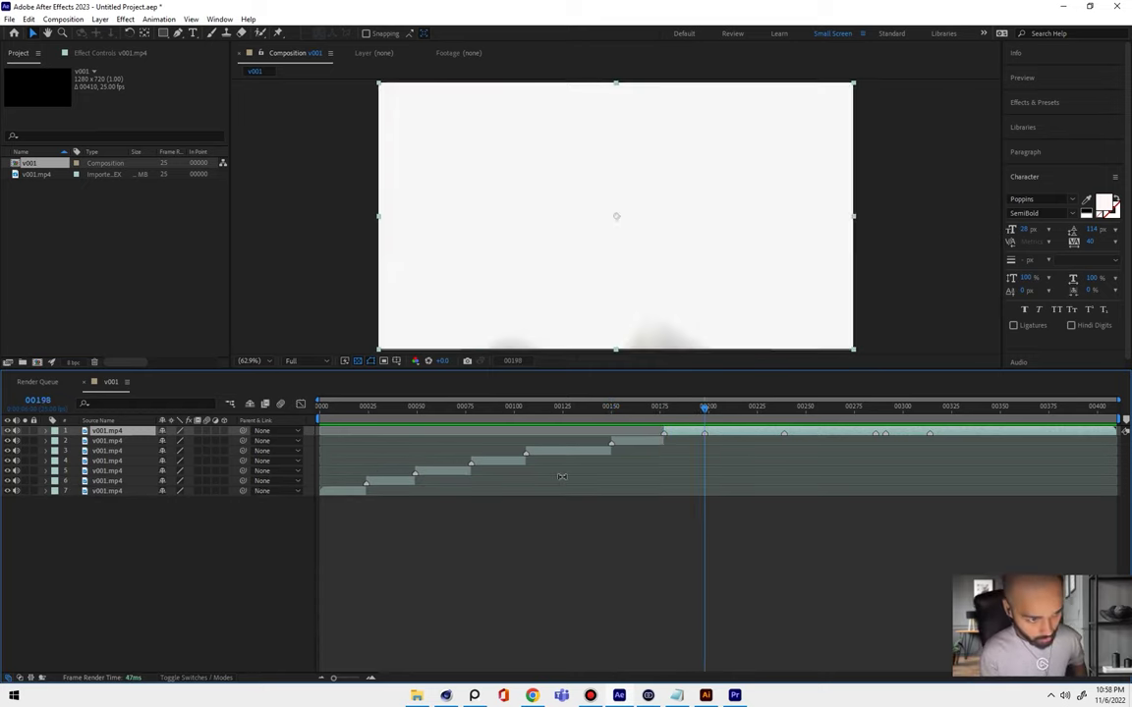
{"action": "key", "text": "ctrl+shift+d"}
{"action": "key", "text": "k"}
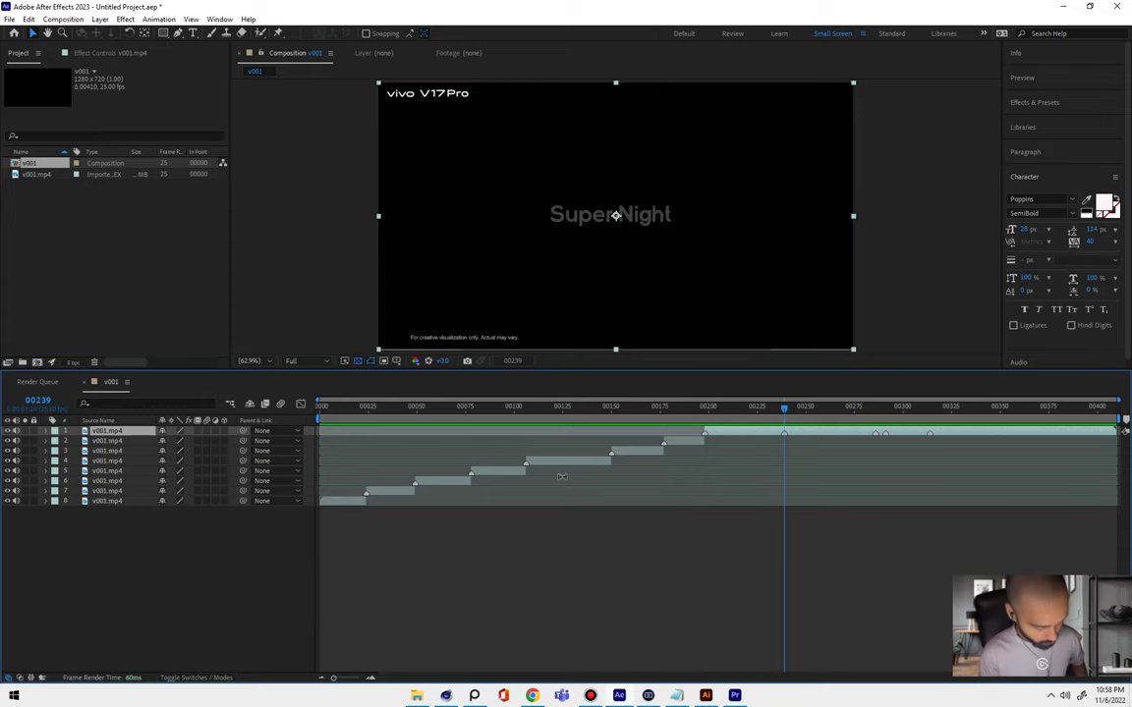
{"action": "key", "text": "ctrl+shift+d"}
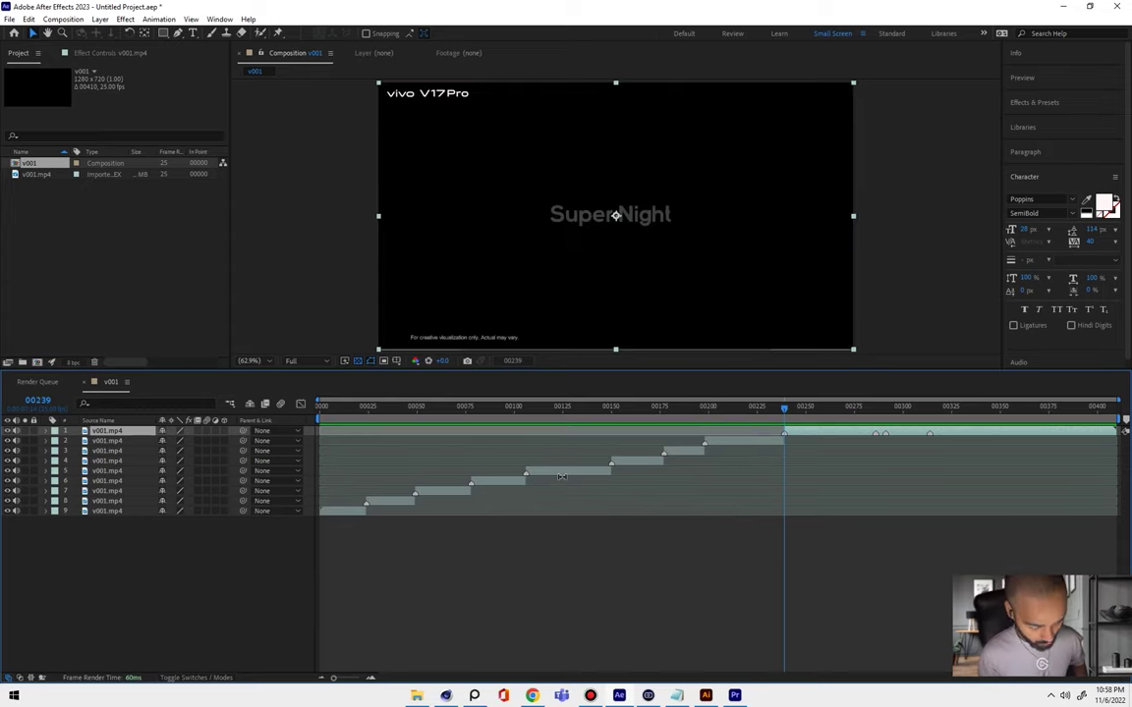
{"action": "key", "text": "k"}
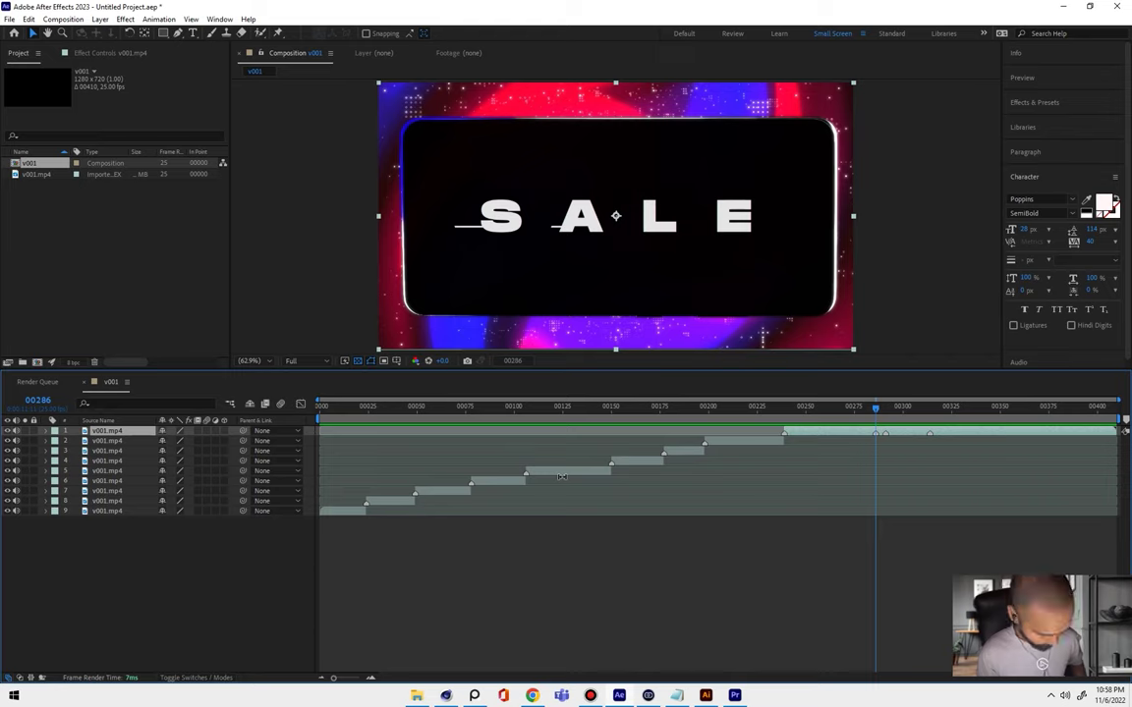
{"action": "key", "text": "ctrl+shift+d"}
{"action": "key", "text": "k"}
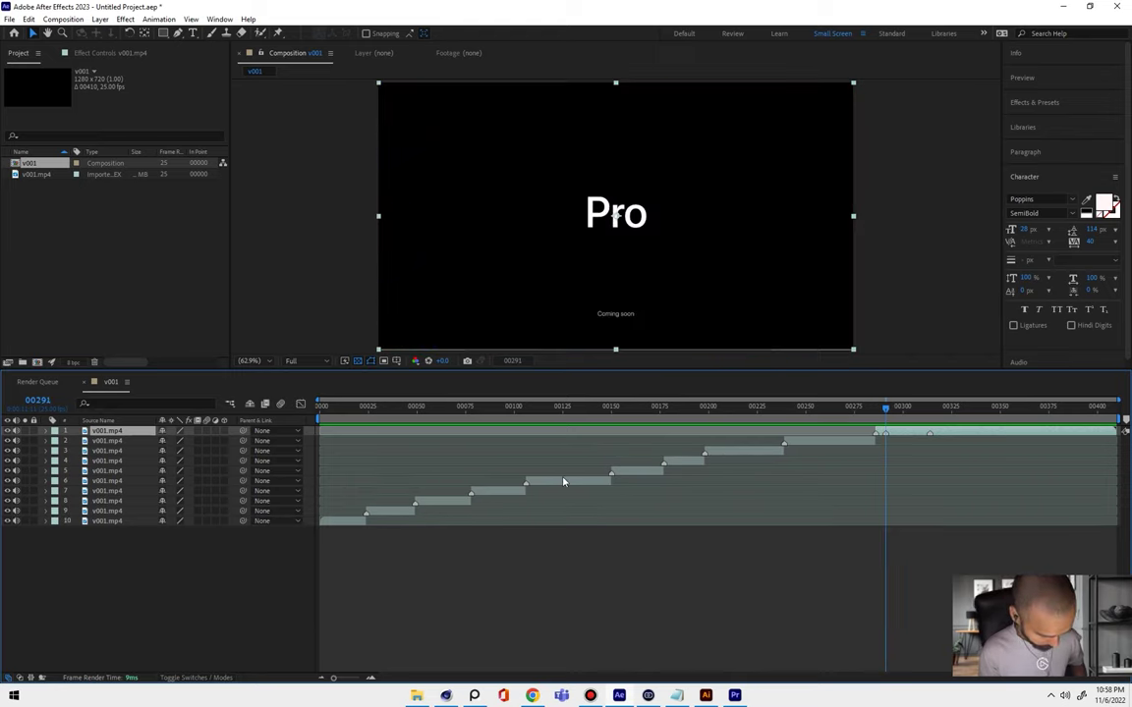
{"action": "key", "text": "ctrl+shift+d"}
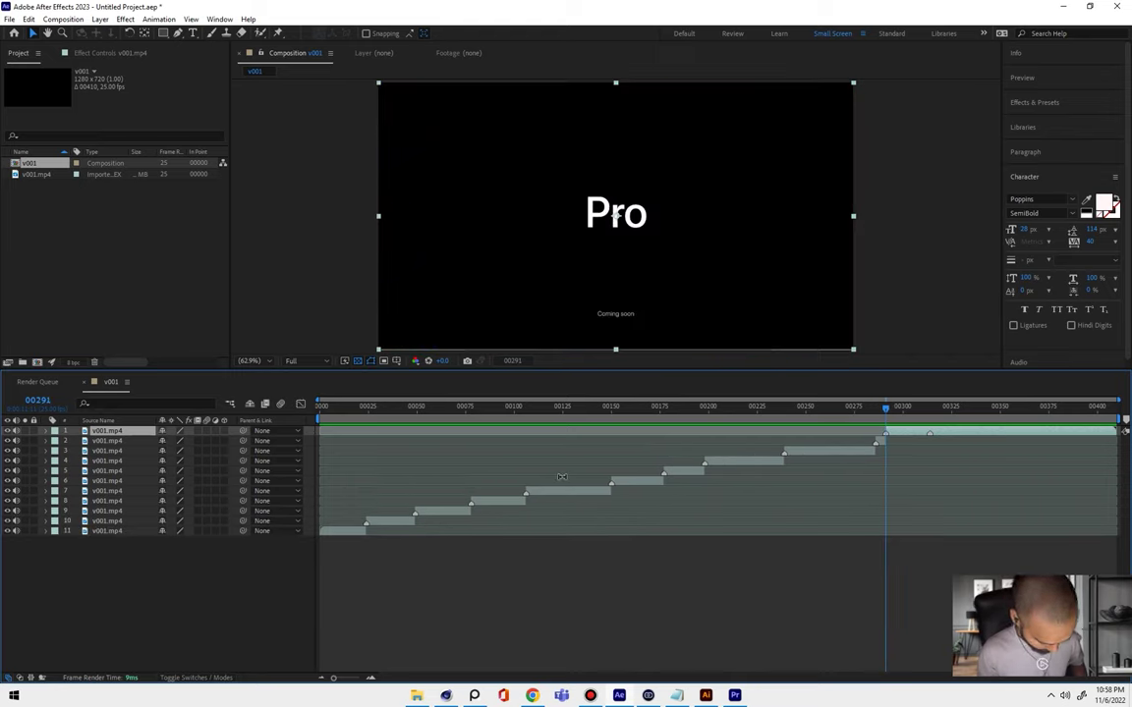
{"action": "key", "text": "k"}
{"action": "key", "text": "ctrl+shift+d"}
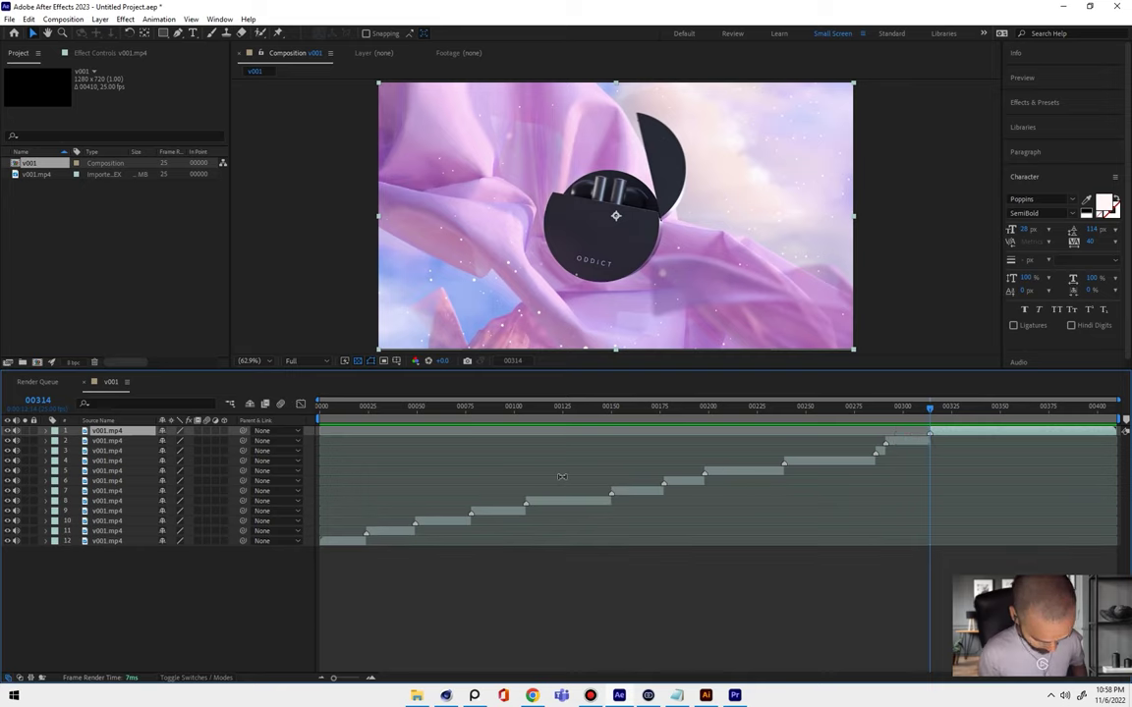
- Select the bottom first-shot layer at frame 00012 and open Pre-compose
{"action": "left_click", "coordinate": [576, 539]}
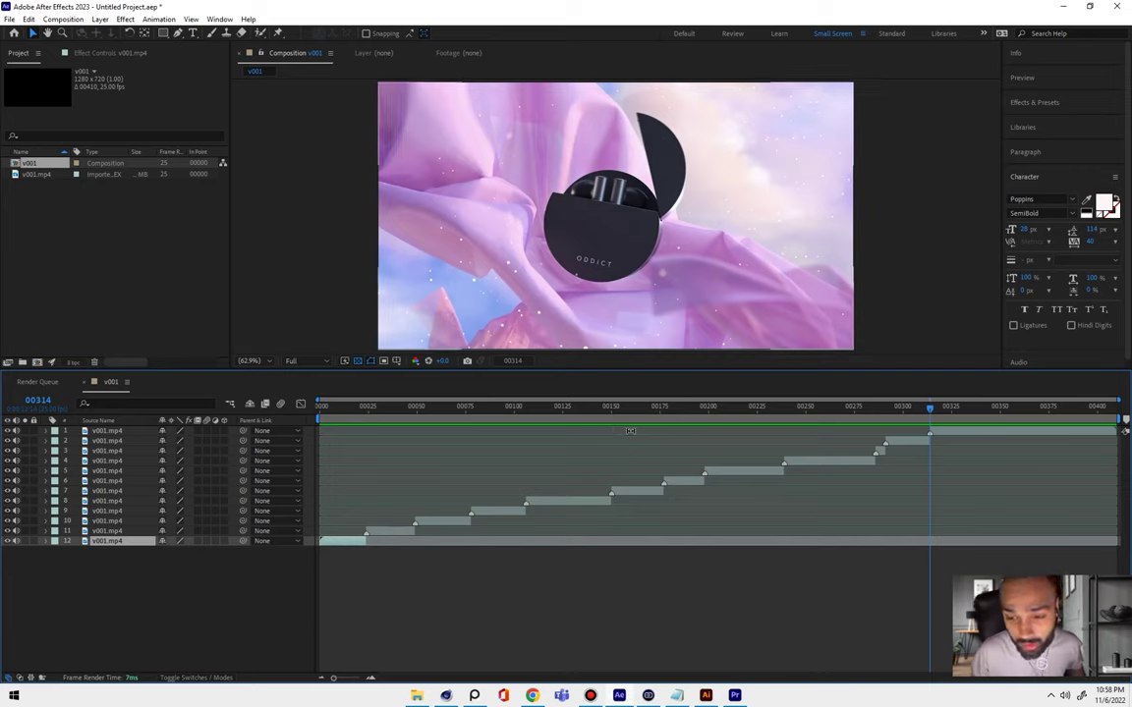
{"action": "left_click_drag", "start_coordinate": [364, 413], "coordinate": [343, 408]}
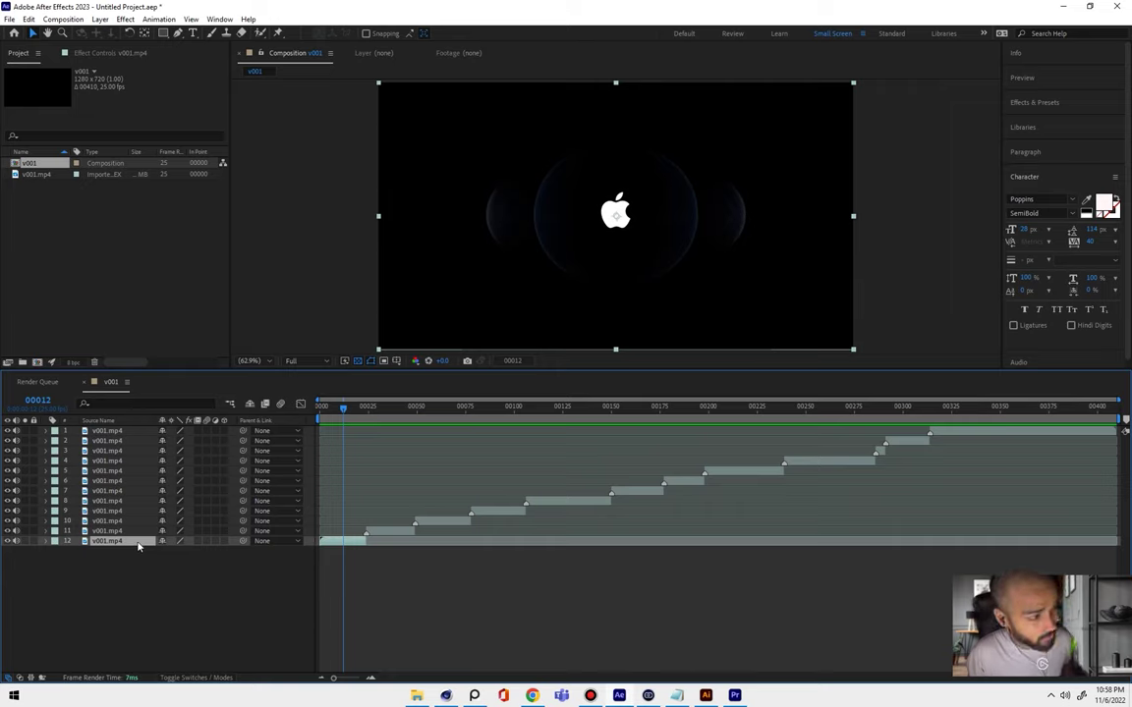
{"action": "key", "text": "ctrl+shift+c"}
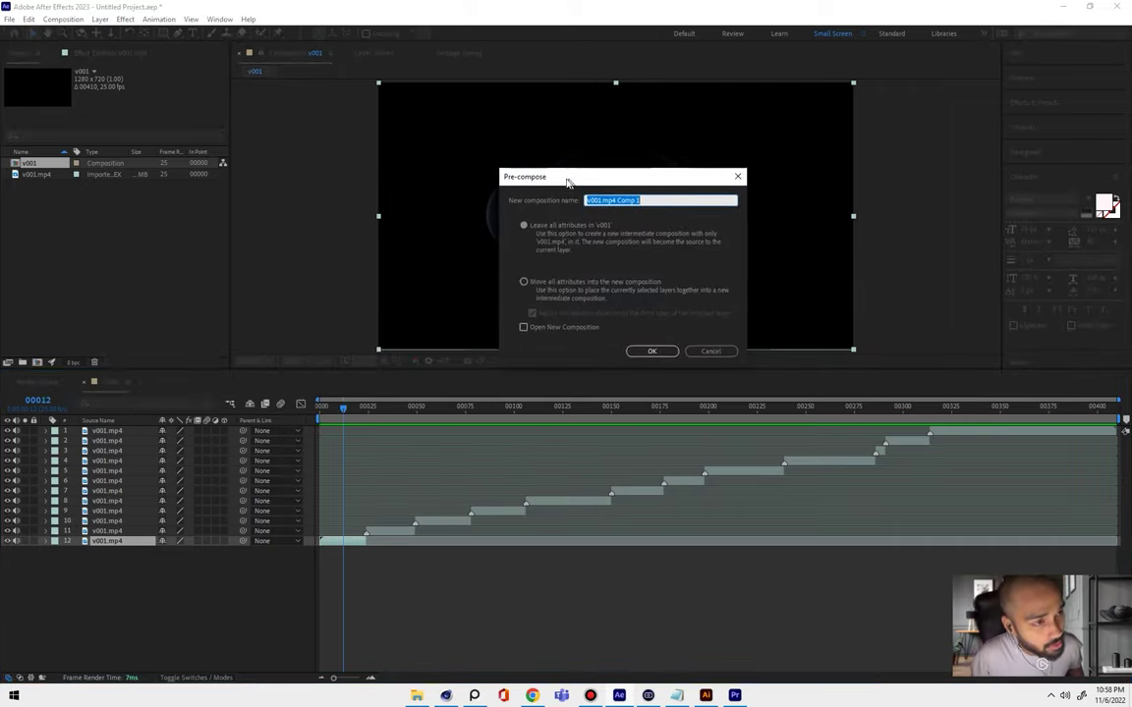
- Choose 'Move all attributes into the new composition' and create precomp v001.mp4 Comp 1
{"action": "left_click", "coordinate": [548, 287]}
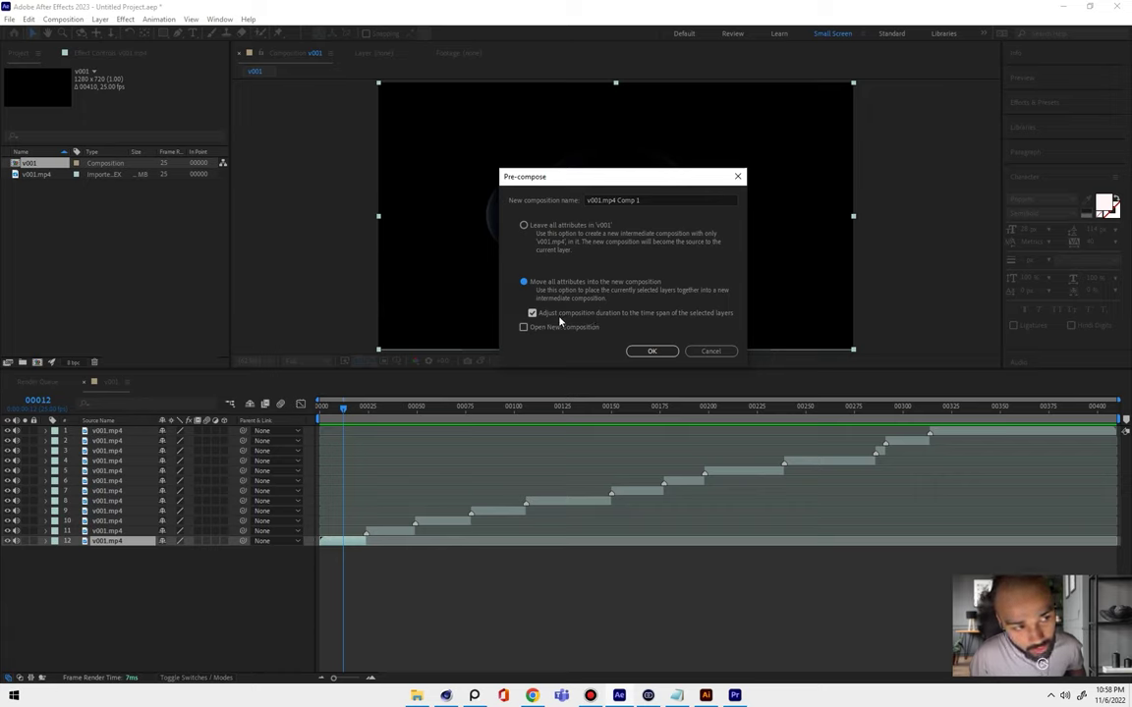
{"action": "left_click", "coordinate": [648, 353]}
{"action": "left_click", "coordinate": [649, 353]}
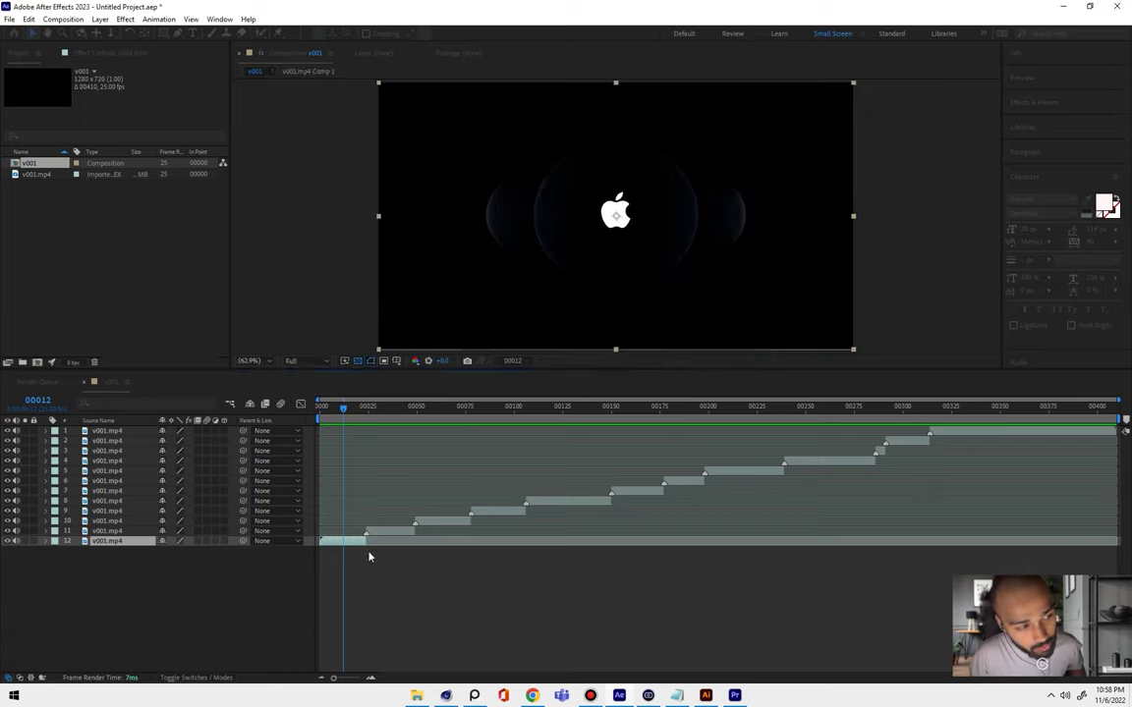
- Play back the v001.mp4 Comp 1 precomp, then return to v001 via the Mini-Flowchart
{"action": "double_click", "coordinate": [343, 543]}
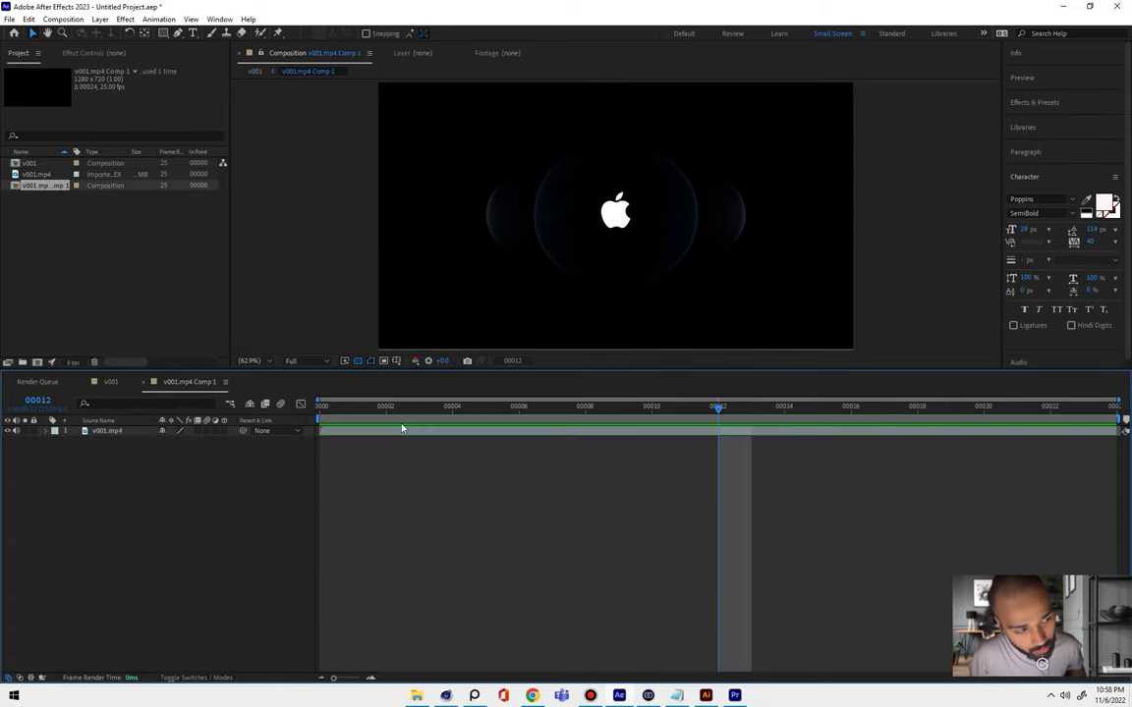
{"action": "key", "text": "space"}
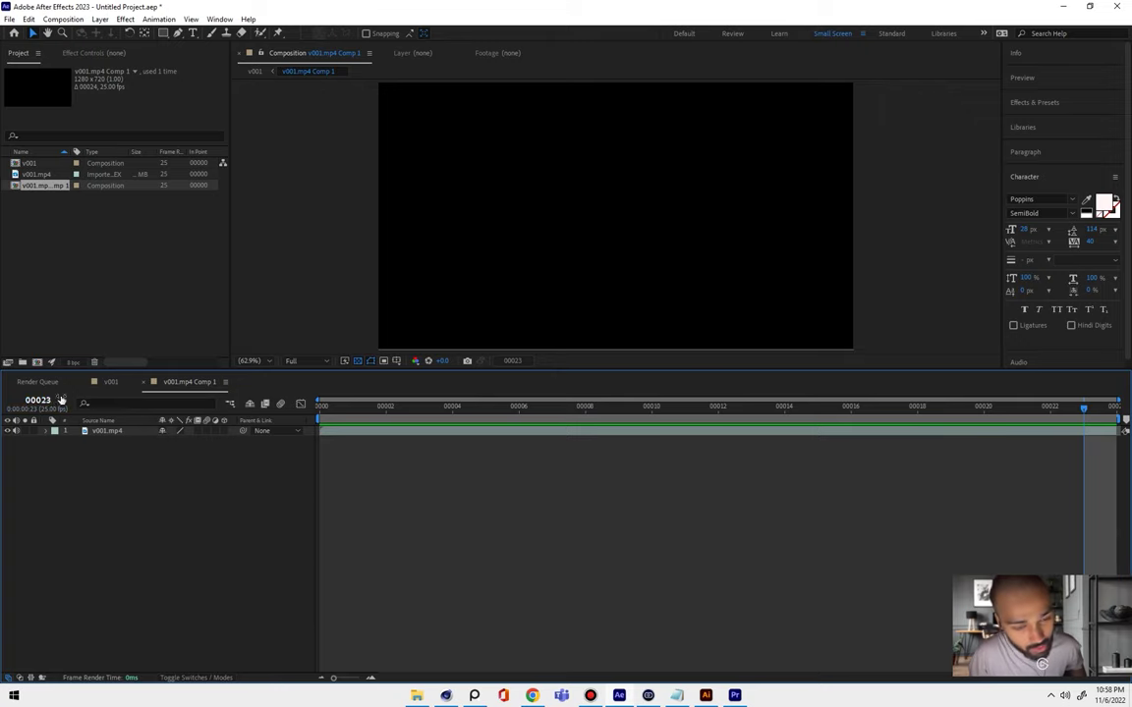
{"action": "left_click", "coordinate": [231, 403]}
{"action": "left_click", "coordinate": [224, 406]}
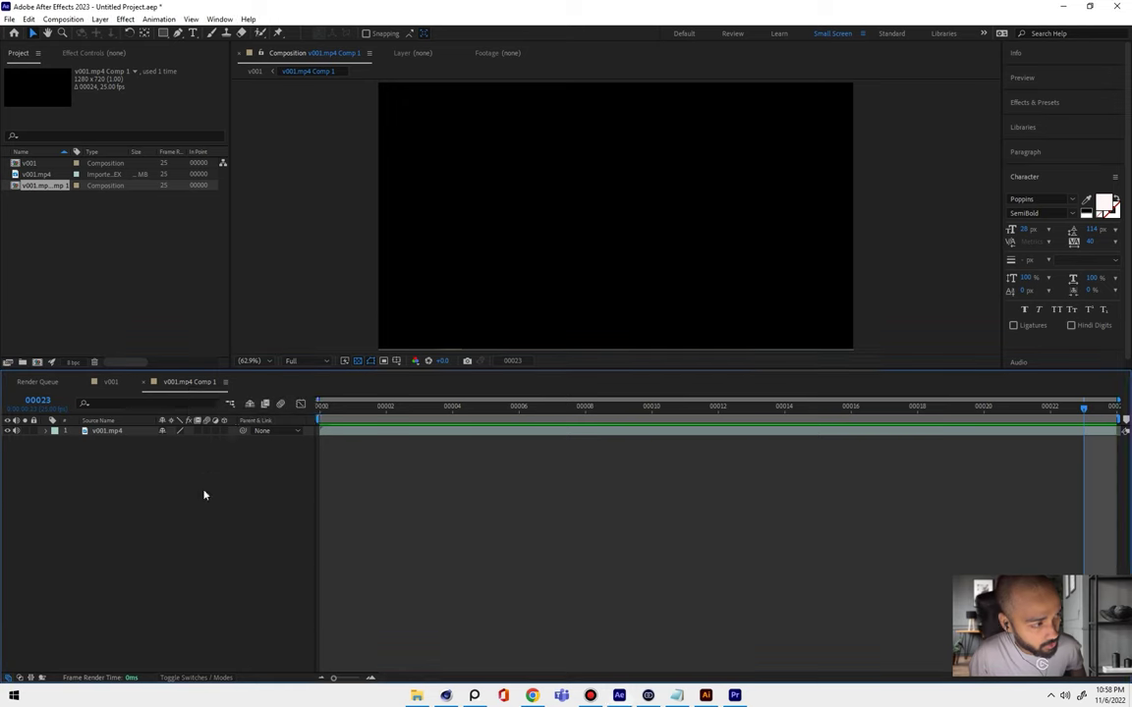
{"action": "left_click", "coordinate": [227, 404]}
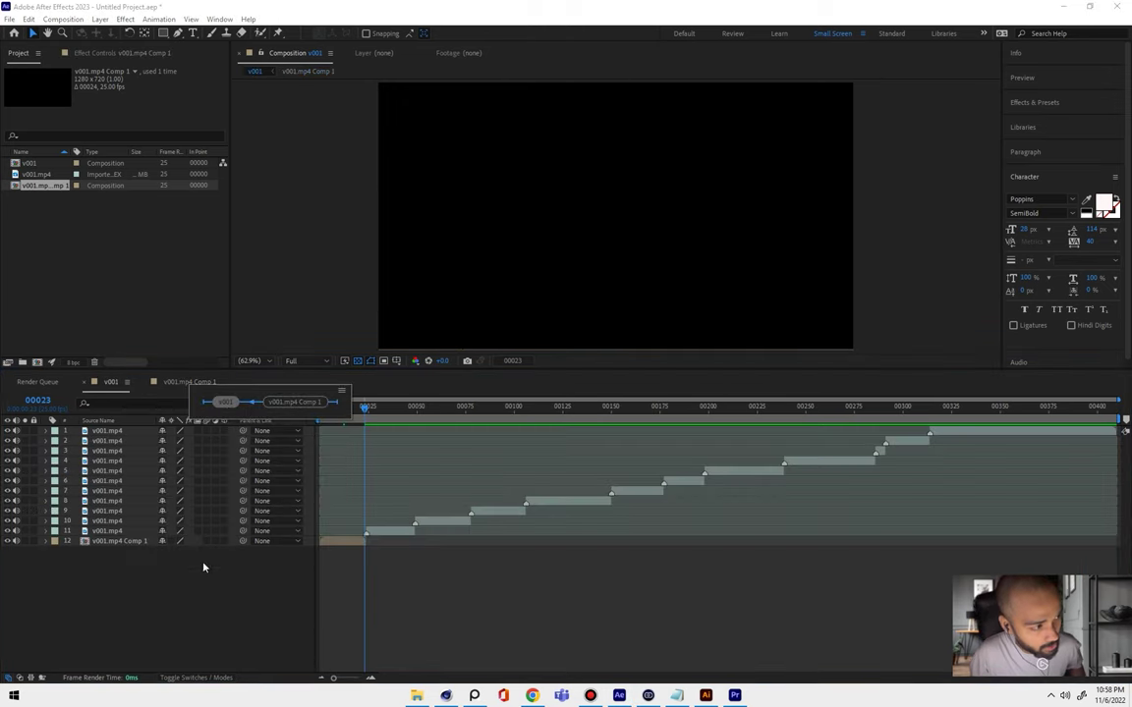
{"action": "left_click", "coordinate": [215, 421]}
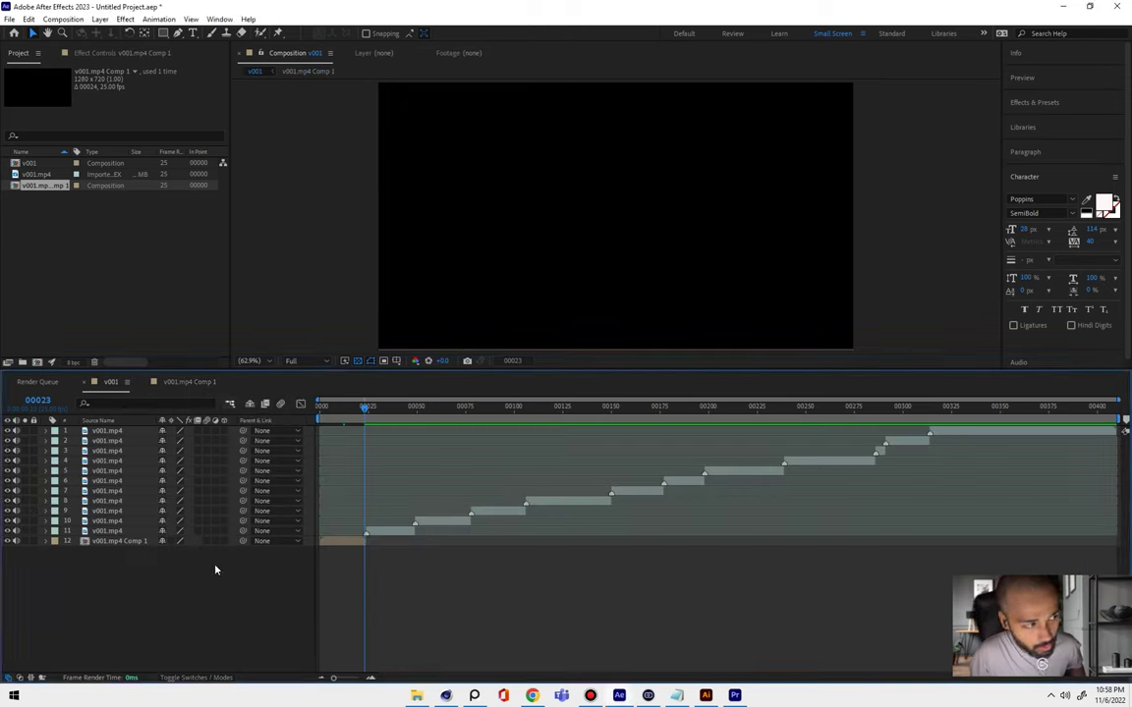
- Reopen v001.mp4 Comp 1 and navigate back to the v001 composition through the nesting chain
{"action": "double_click", "coordinate": [128, 541]}
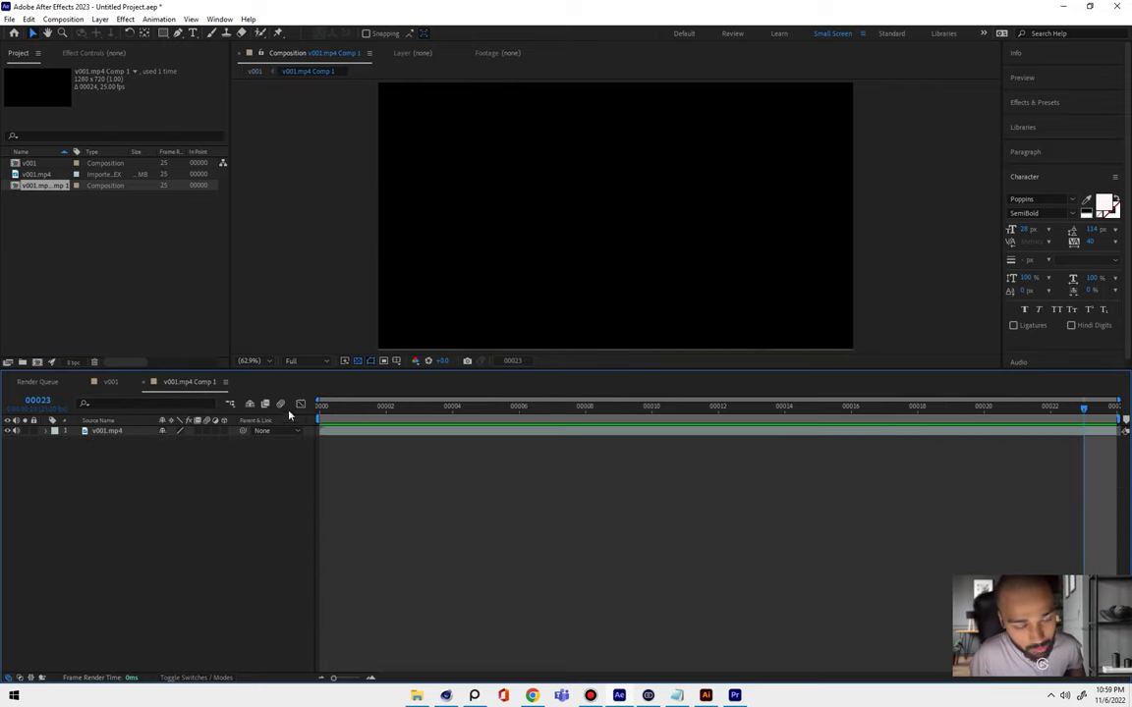
{"action": "left_click", "coordinate": [231, 405]}
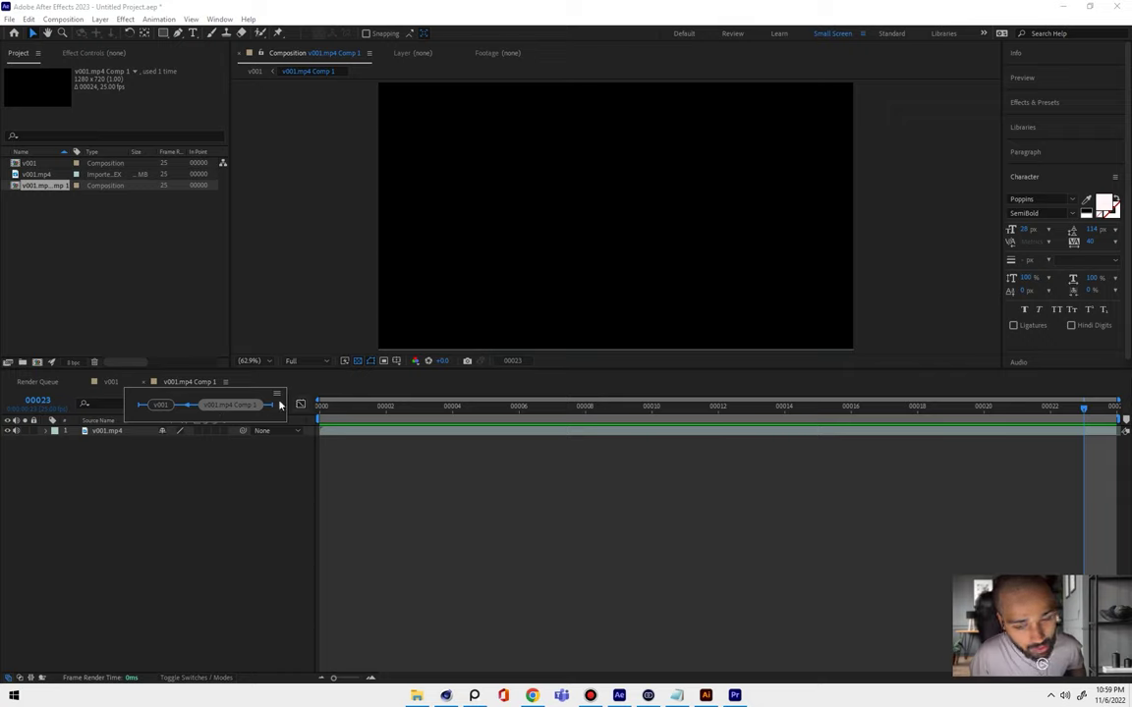
{"action": "left_click", "coordinate": [158, 407]}
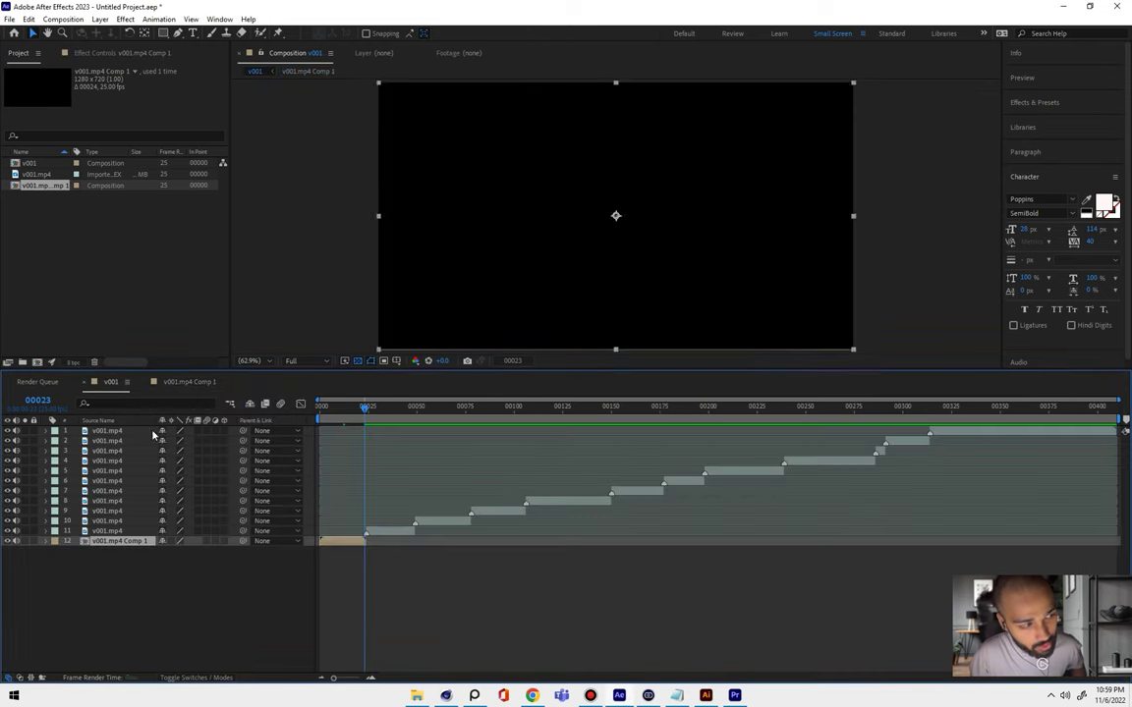
{"action": "left_click", "coordinate": [231, 405]}
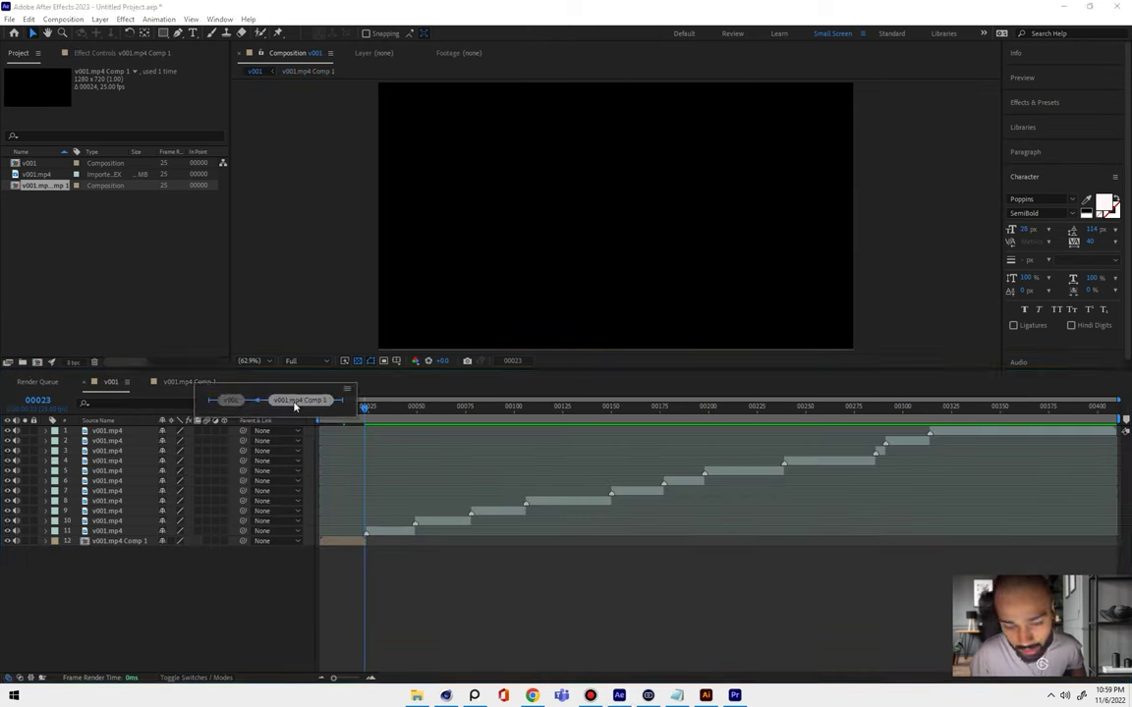
{"action": "left_click", "coordinate": [406, 594]}
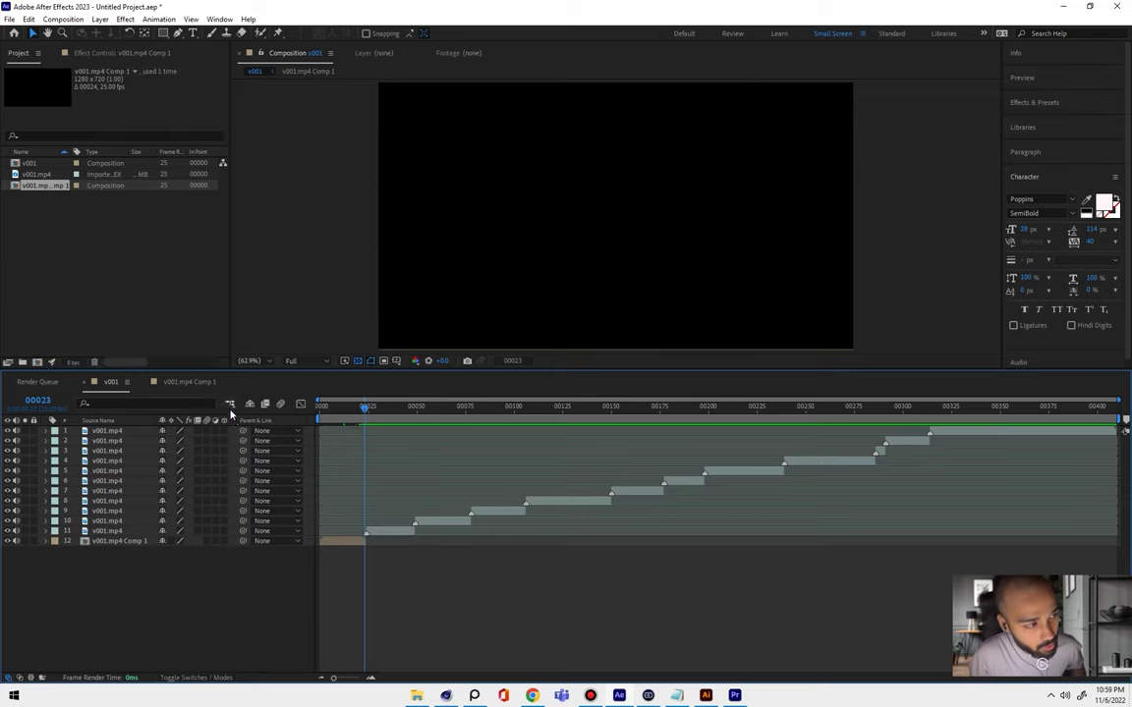
{"action": "key", "text": "Tab"}
- Pre-compose layers 11 through 8 as v001.mp4 Comp 2 to Comp 5
{"action": "left_click", "coordinate": [378, 532]}
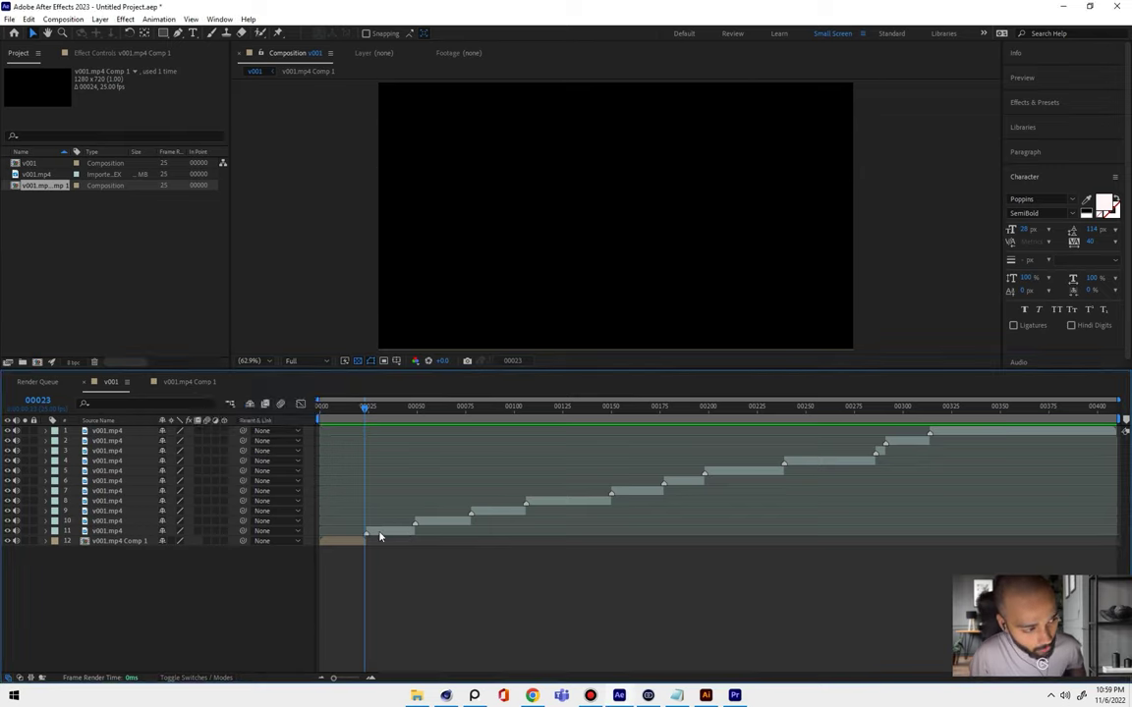
{"action": "key", "text": "ctrl+shift+c"}
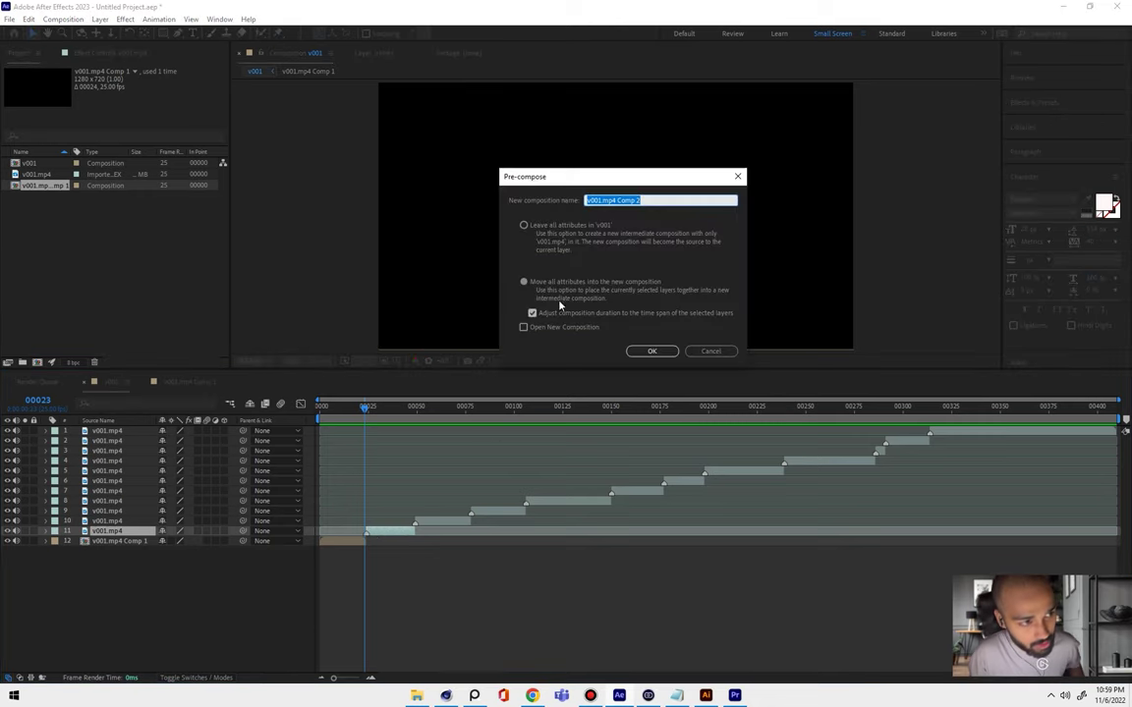
{"action": "left_click", "coordinate": [648, 352]}
{"action": "left_click", "coordinate": [430, 524]}
{"action": "key", "text": "ctrl+shift+c"}
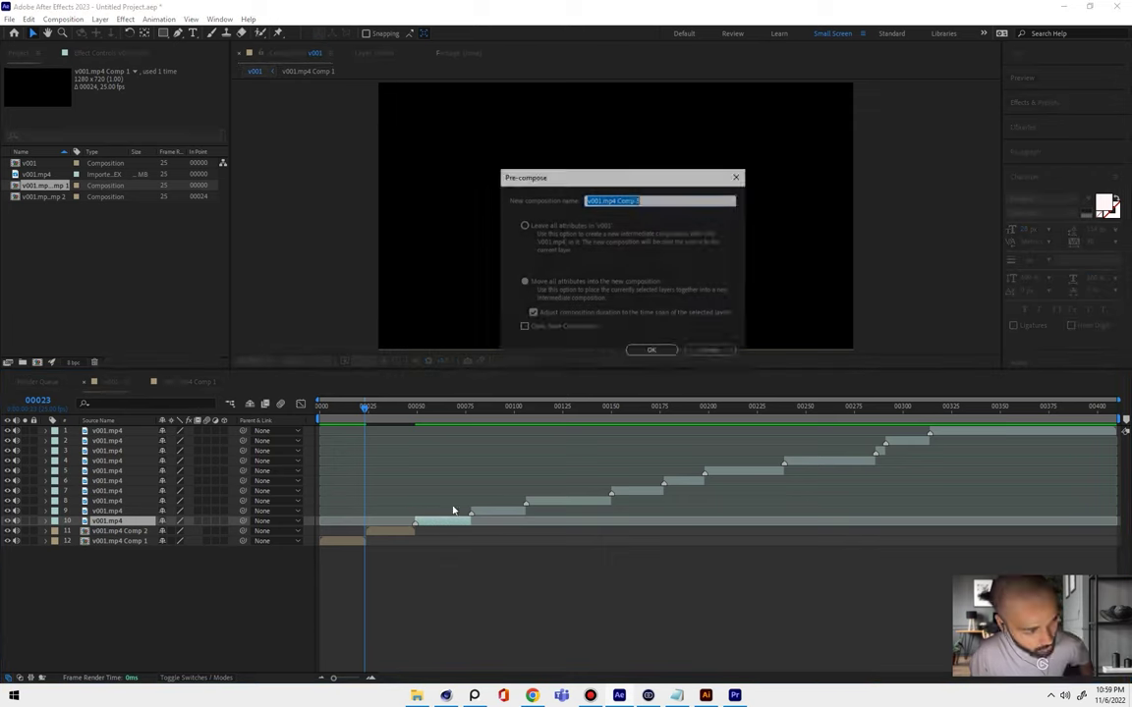
{"action": "left_click", "coordinate": [651, 351]}
{"action": "left_click", "coordinate": [495, 513]}
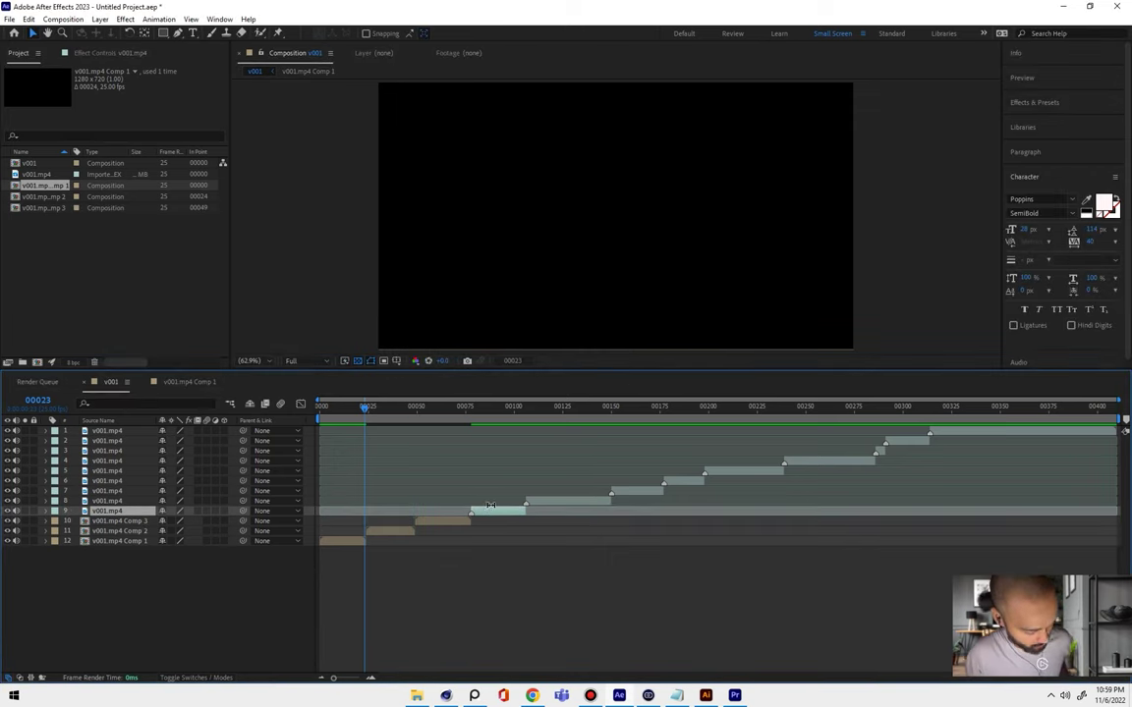
{"action": "key", "text": "ctrl+shift+c"}
{"action": "key", "text": "Return"}
{"action": "left_click", "coordinate": [564, 497]}
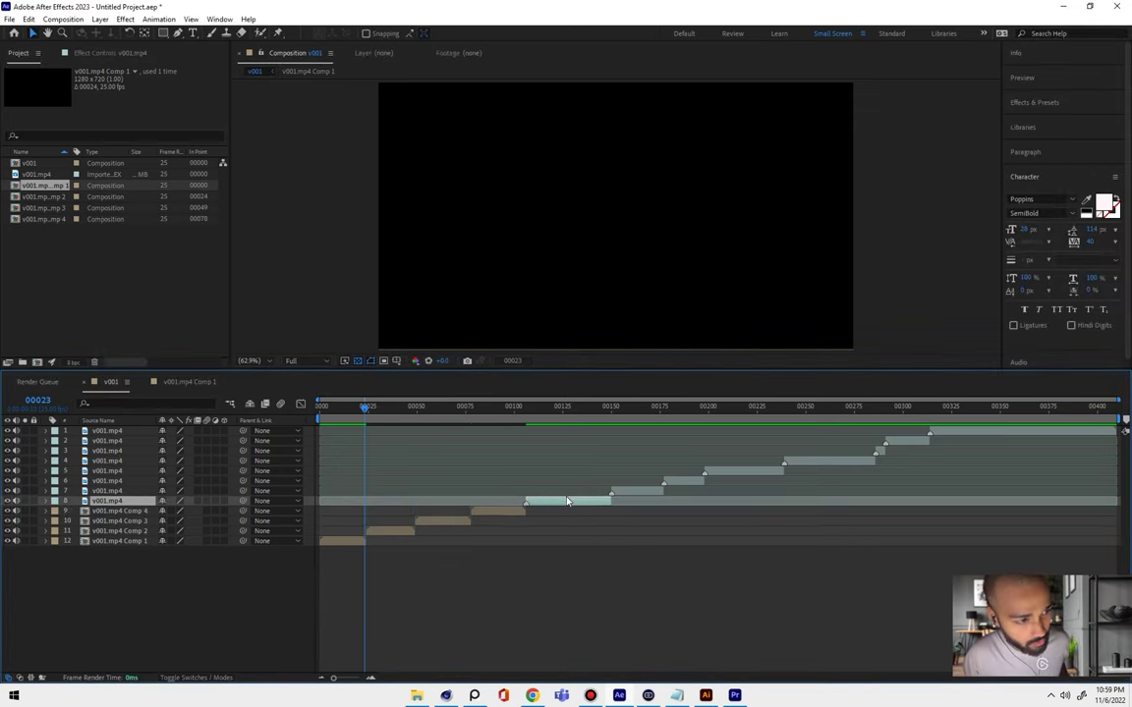
{"action": "key", "text": "ctrl+shift+c"}
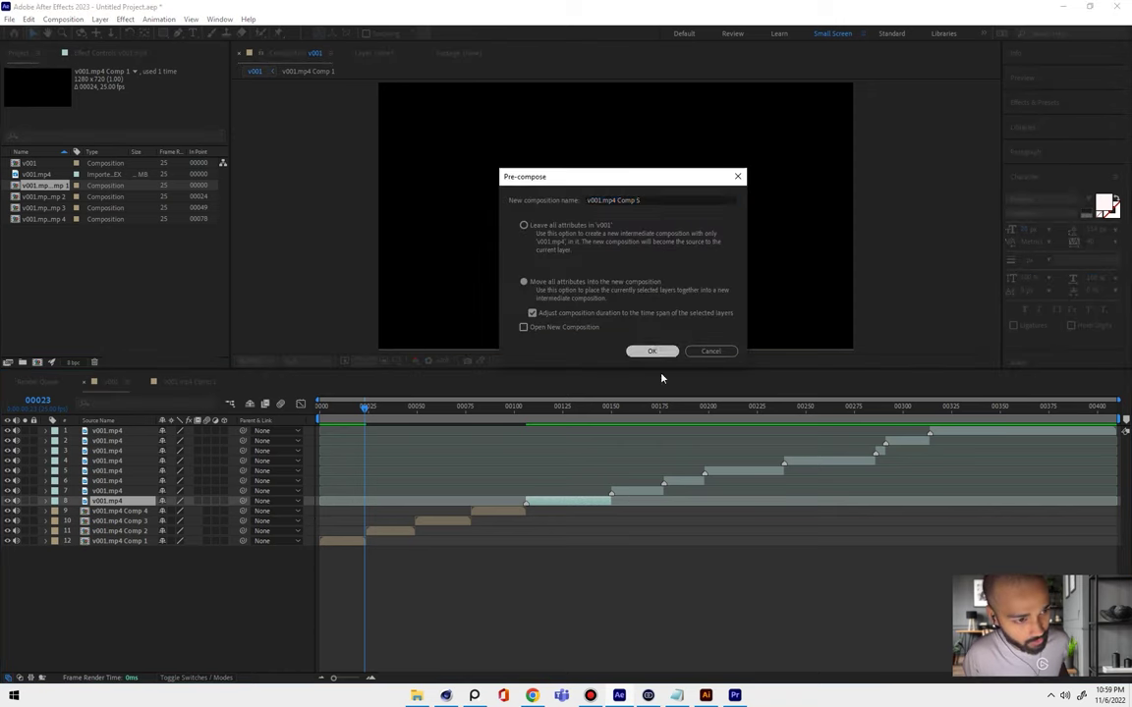
{"action": "key", "text": "Return"}
- Pre-compose layers 7 through 4 as v001.mp4 Comp 6 to Comp 9
{"action": "left_click", "coordinate": [633, 494]}
{"action": "key", "text": "ctrl+shift+c"}
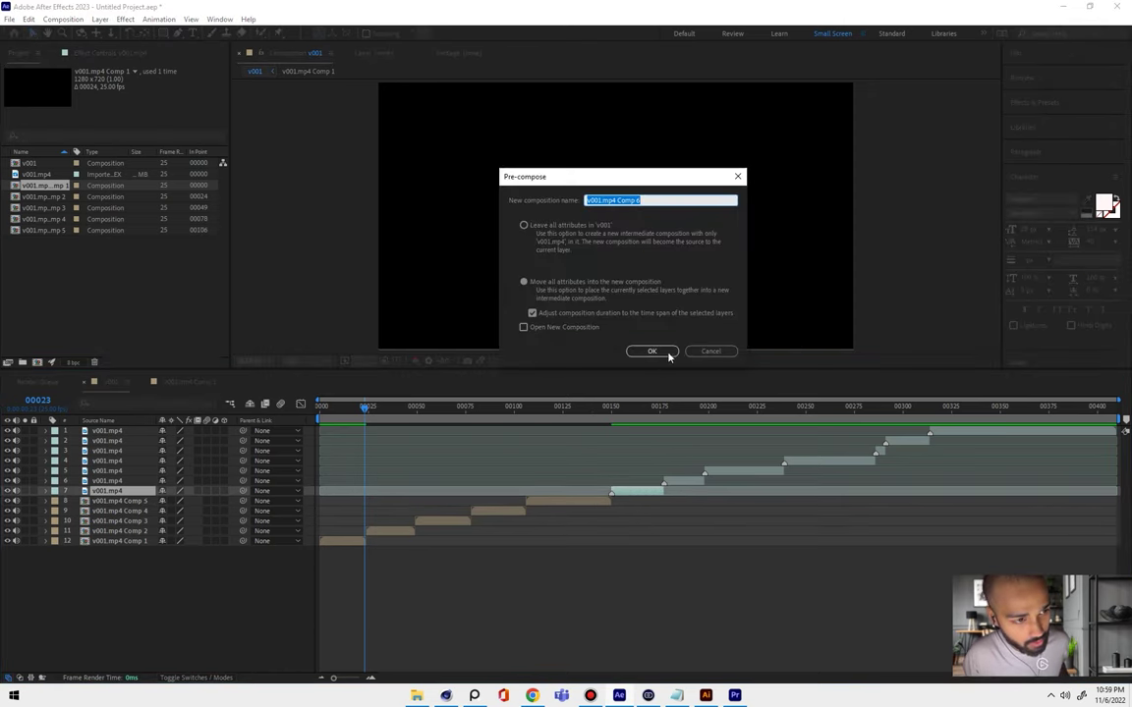
{"action": "left_click", "coordinate": [666, 353]}
{"action": "left_click", "coordinate": [677, 484]}
{"action": "key", "text": "ctrl+shift+c"}
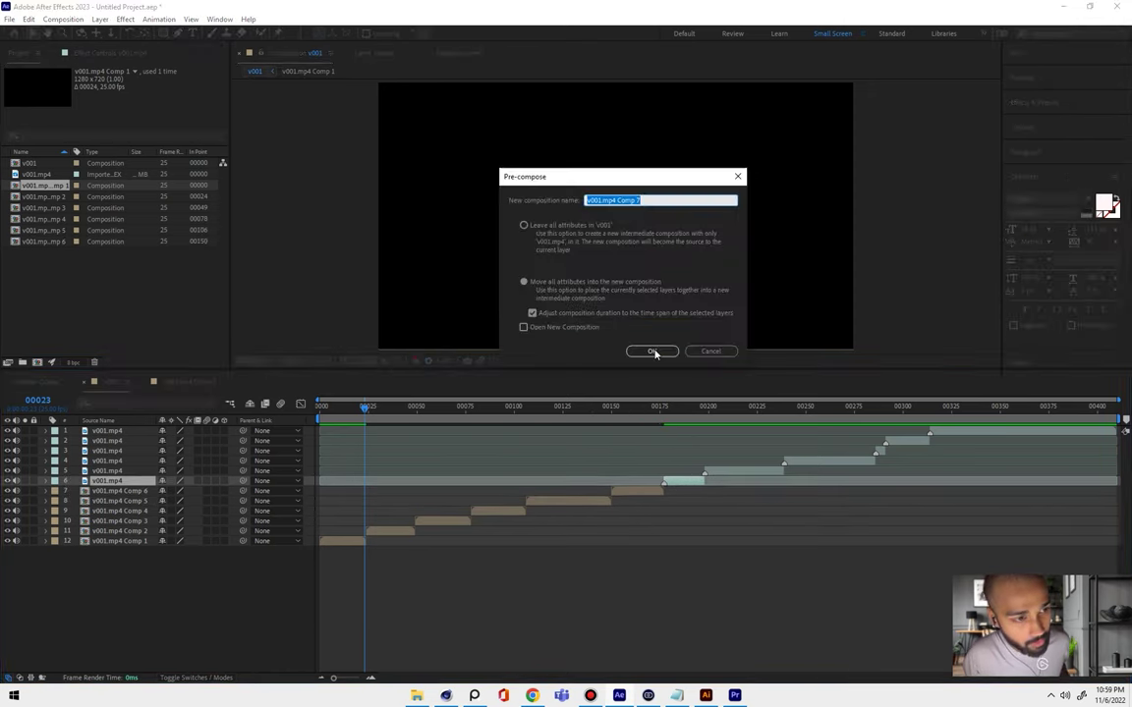
{"action": "left_click", "coordinate": [653, 352]}
{"action": "left_click", "coordinate": [726, 475]}
{"action": "key", "text": "ctrl+shift+c"}
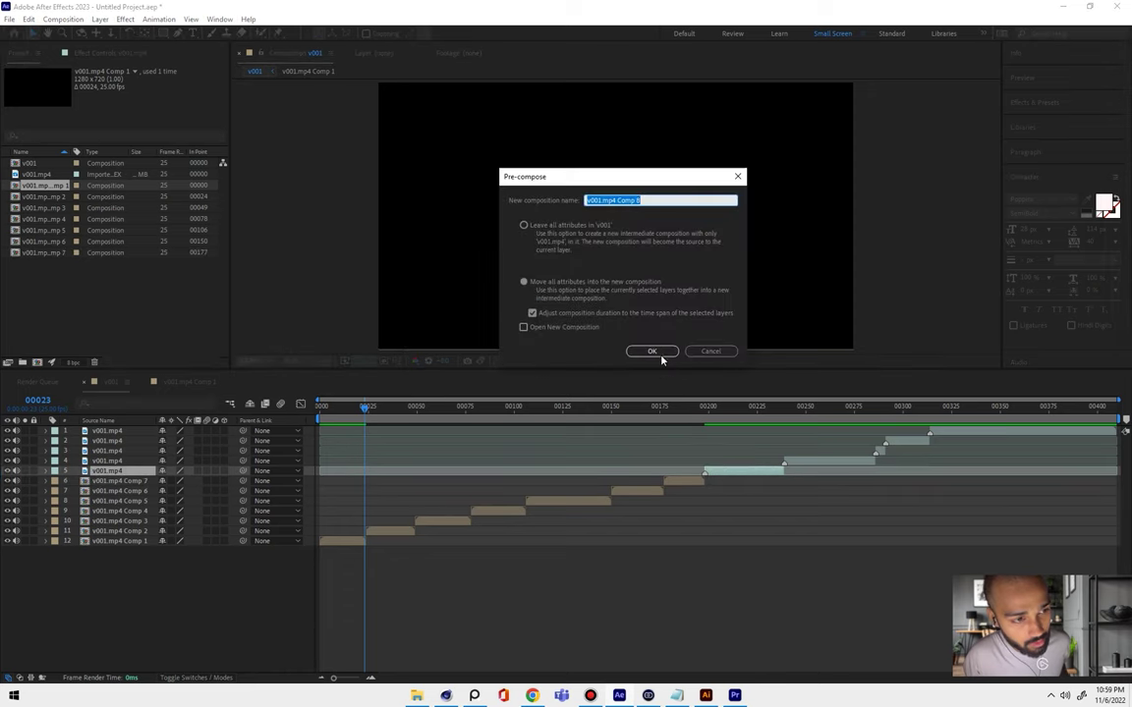
{"action": "left_click", "coordinate": [653, 351]}
{"action": "left_click", "coordinate": [802, 462]}
{"action": "key", "text": "ctrl+shift+c"}
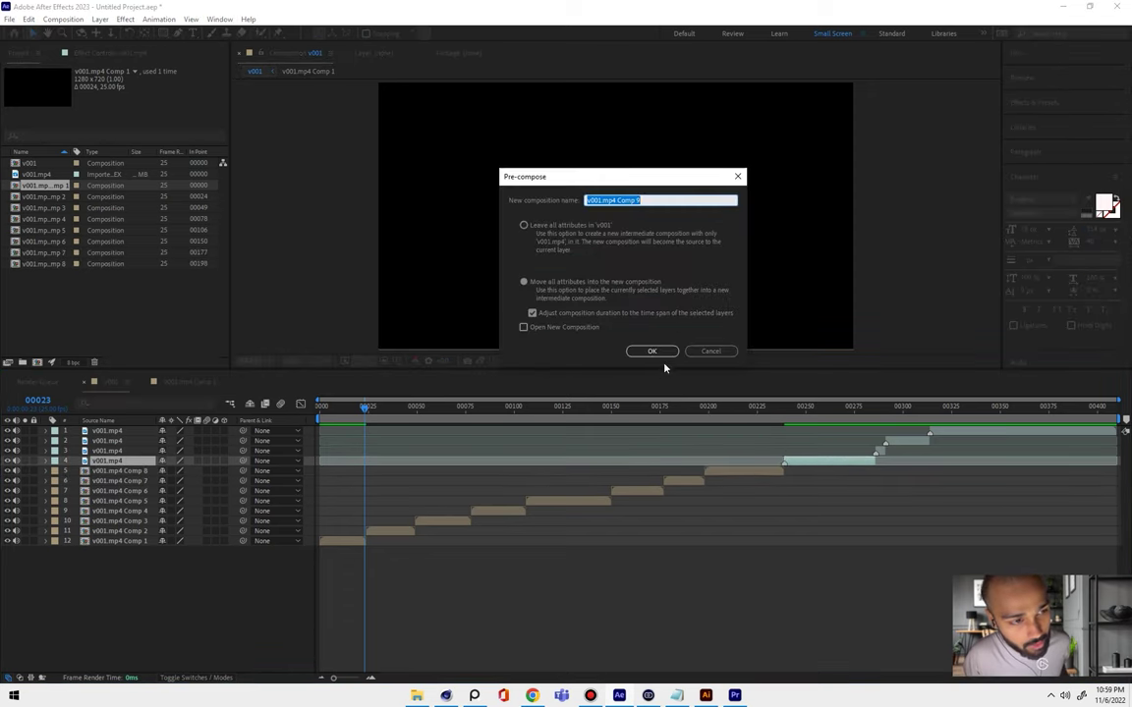
{"action": "left_click", "coordinate": [653, 351]}
- Pre-compose layers 3 through 1 as v001.mp4 Comp 10 to Comp 12, then bring up Save As
{"action": "left_click", "coordinate": [879, 450]}
{"action": "key", "text": "ctrl+shift+c"}
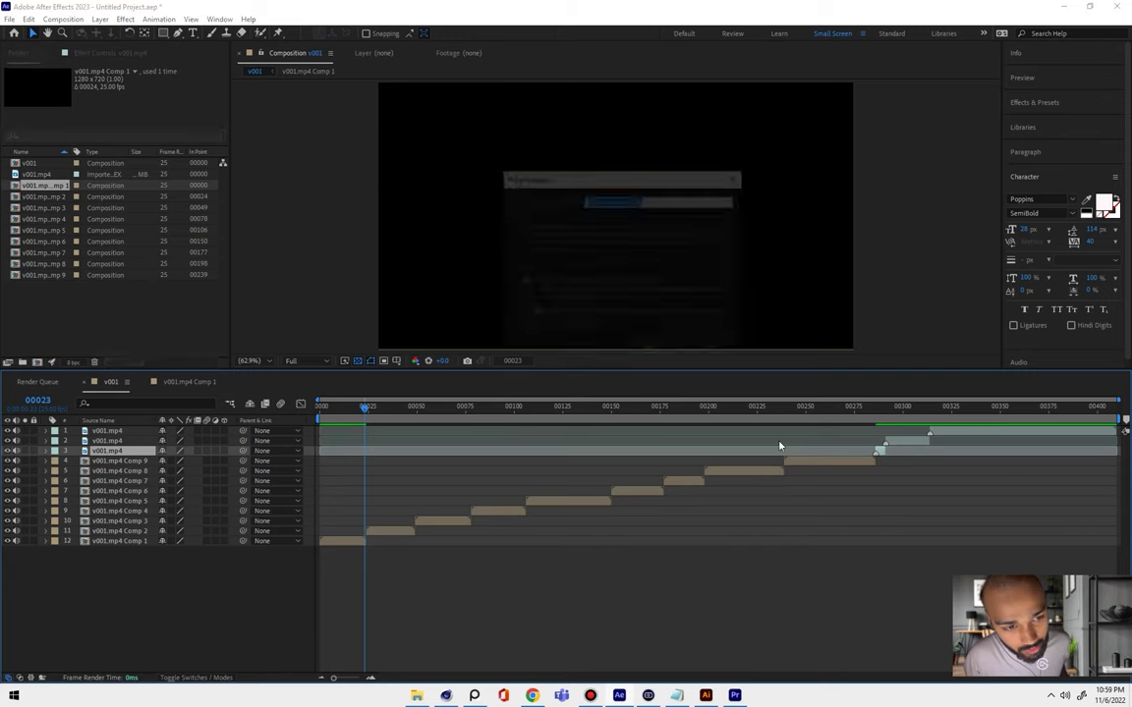
{"action": "left_click", "coordinate": [653, 351]}
{"action": "left_click", "coordinate": [904, 440]}
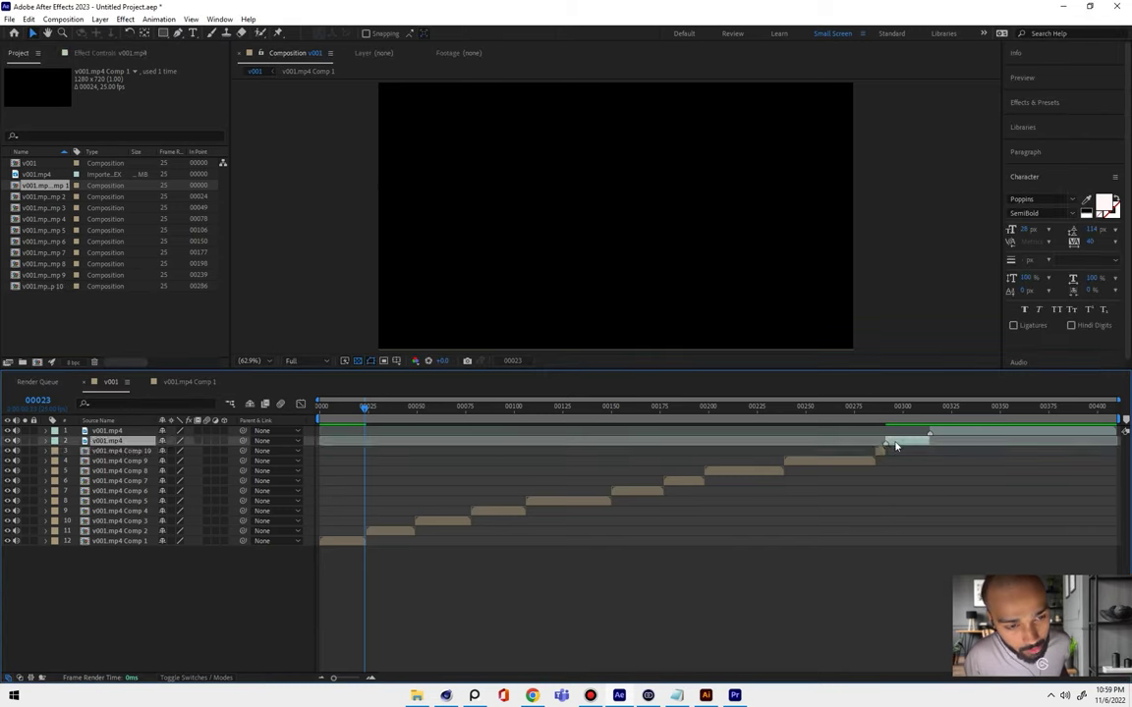
{"action": "key", "text": "ctrl+shift+c"}
{"action": "left_click", "coordinate": [653, 351]}
{"action": "left_click", "coordinate": [899, 430]}
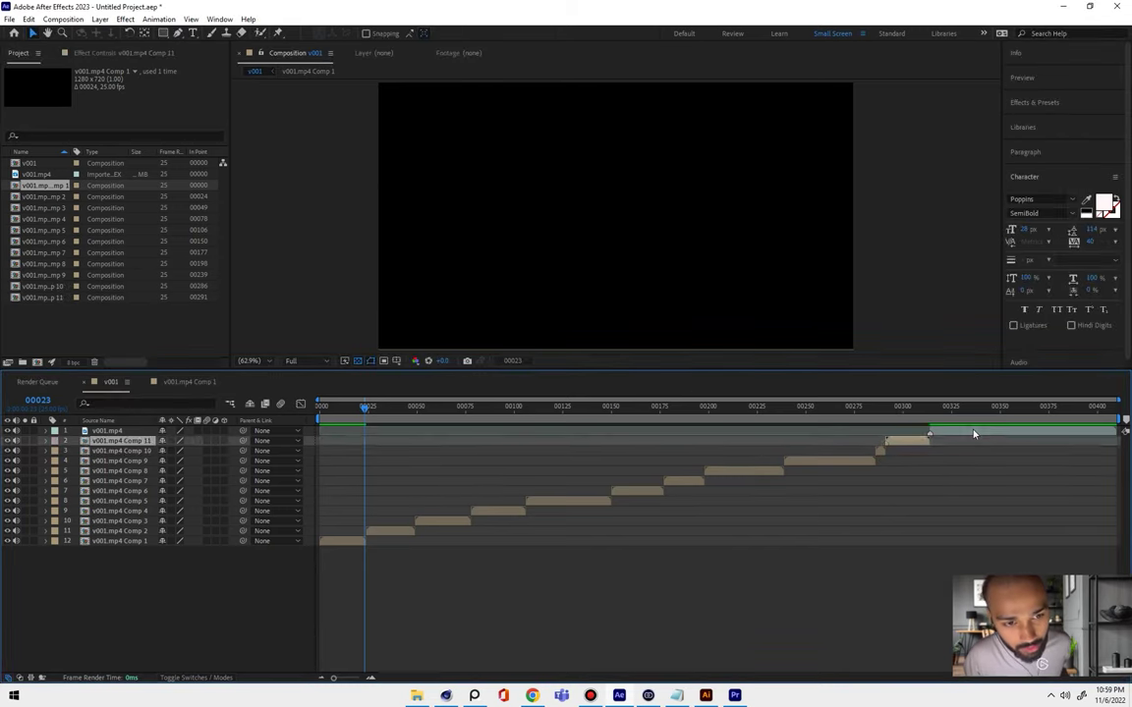
{"action": "key", "text": "ctrl+shift+c"}
{"action": "left_click", "coordinate": [652, 352]}
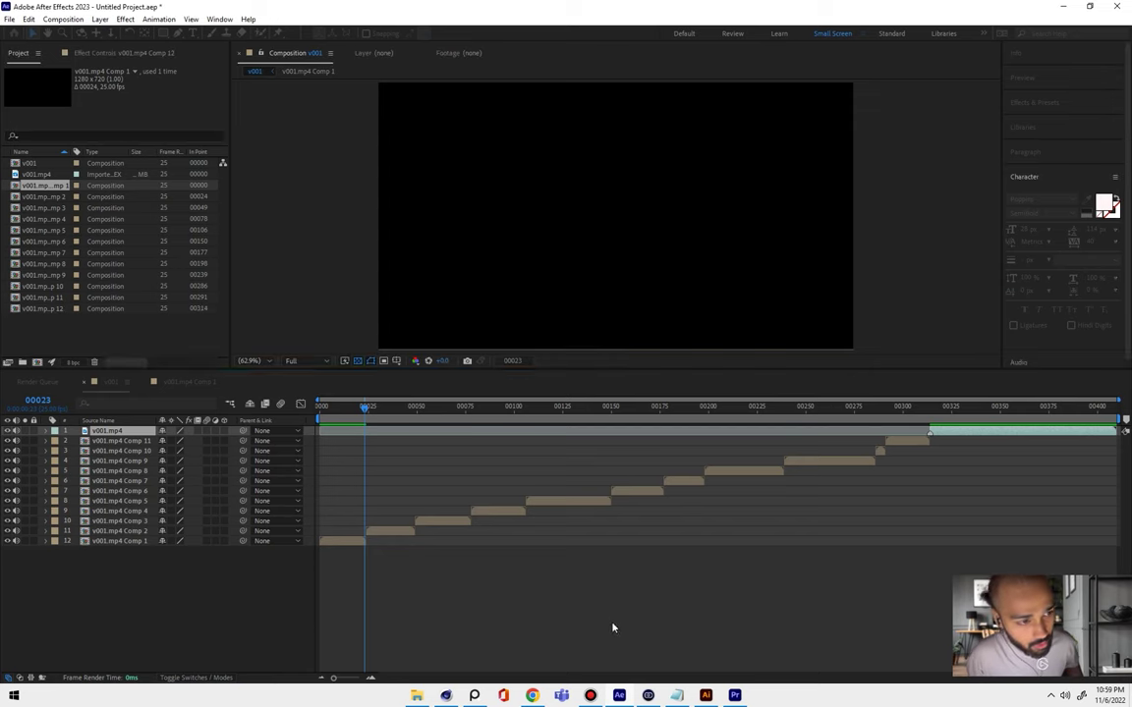
{"action": "key", "text": "ctrl+s"}
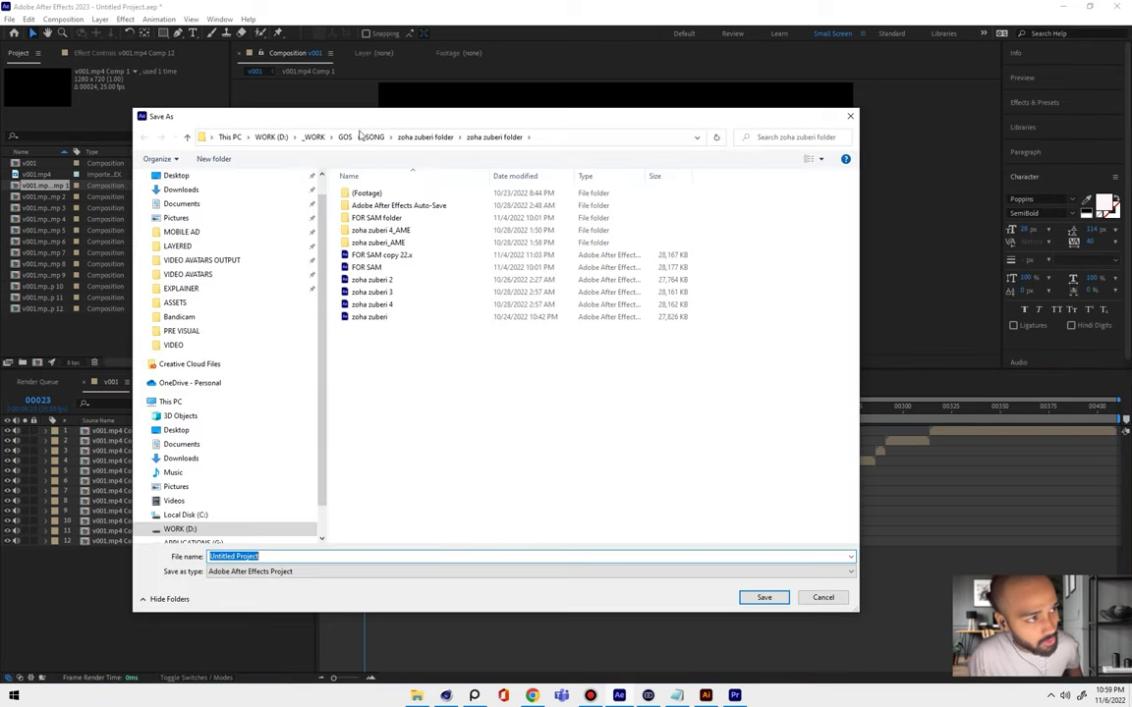
- Browse to MOBILE AD > MOTION > AFX and save the project as 'Pre Visual Setup v001'
{"action": "left_click", "coordinate": [299, 200]}
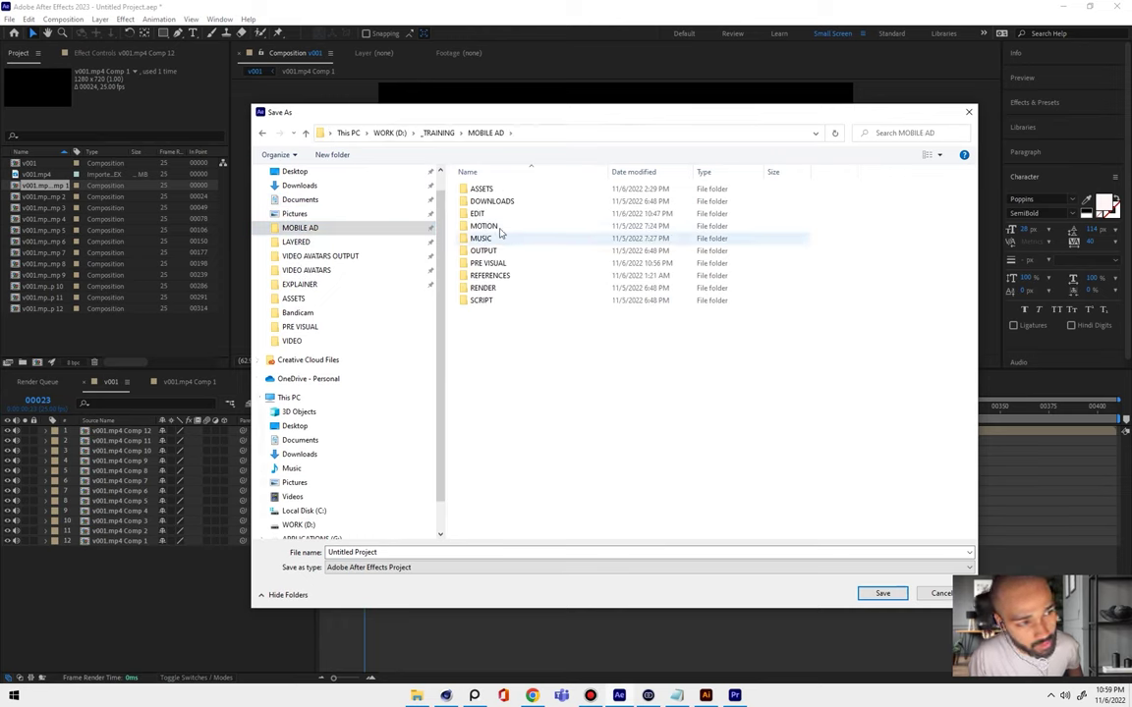
{"action": "double_click", "coordinate": [500, 227]}
{"action": "double_click", "coordinate": [503, 188]}
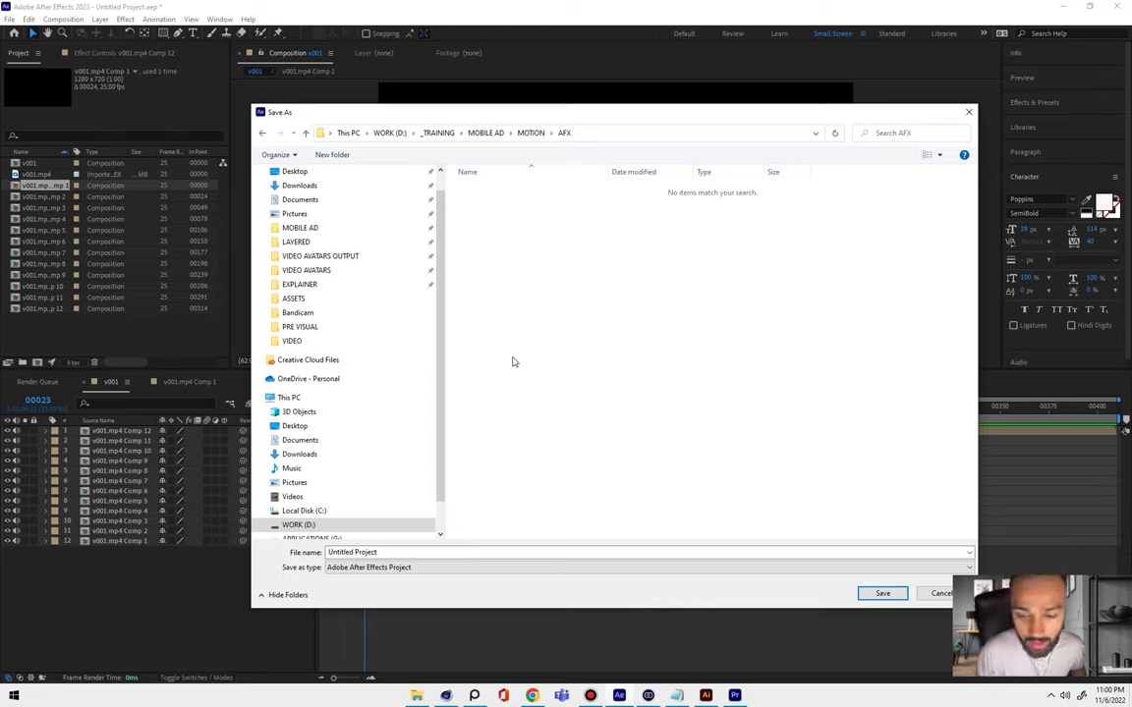
{"action": "left_click", "coordinate": [405, 552]}
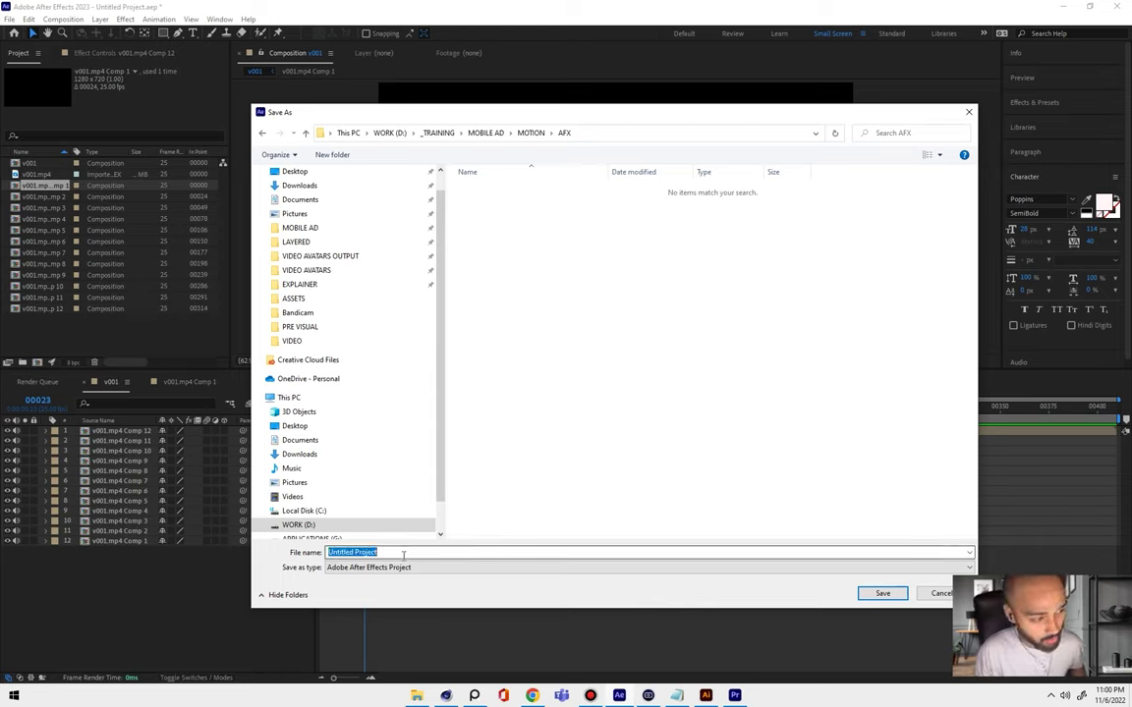
{"action": "type", "text": "Pre Visual Setup v001"}
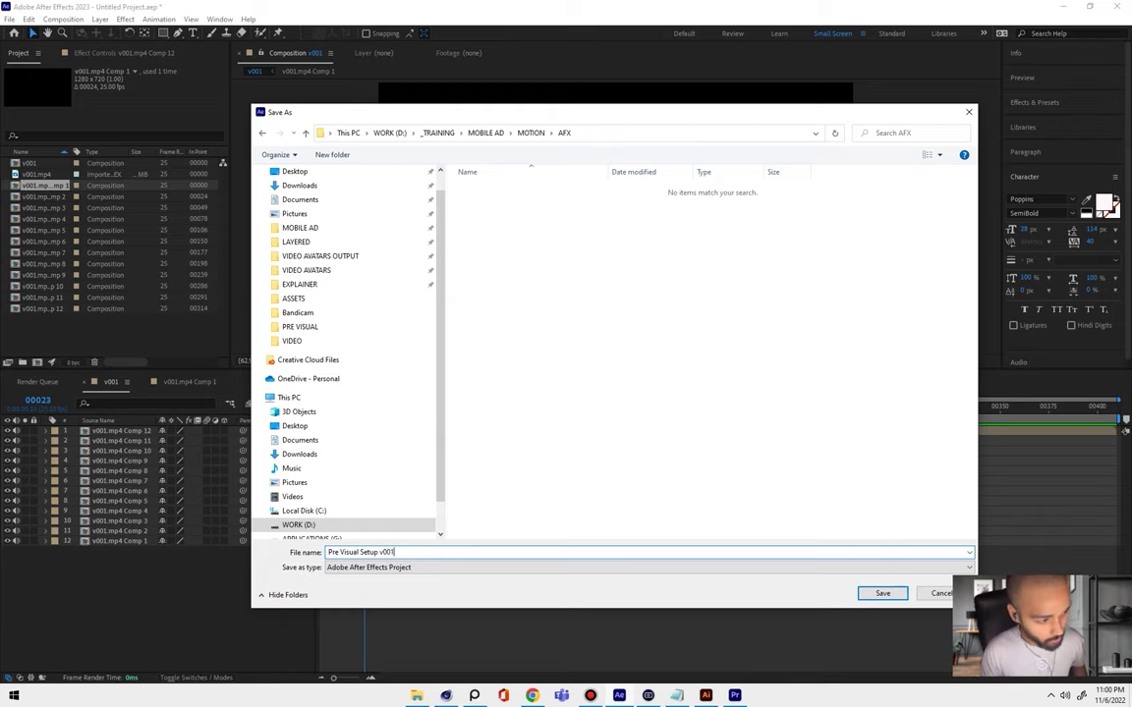
{"action": "key", "text": "Return"}
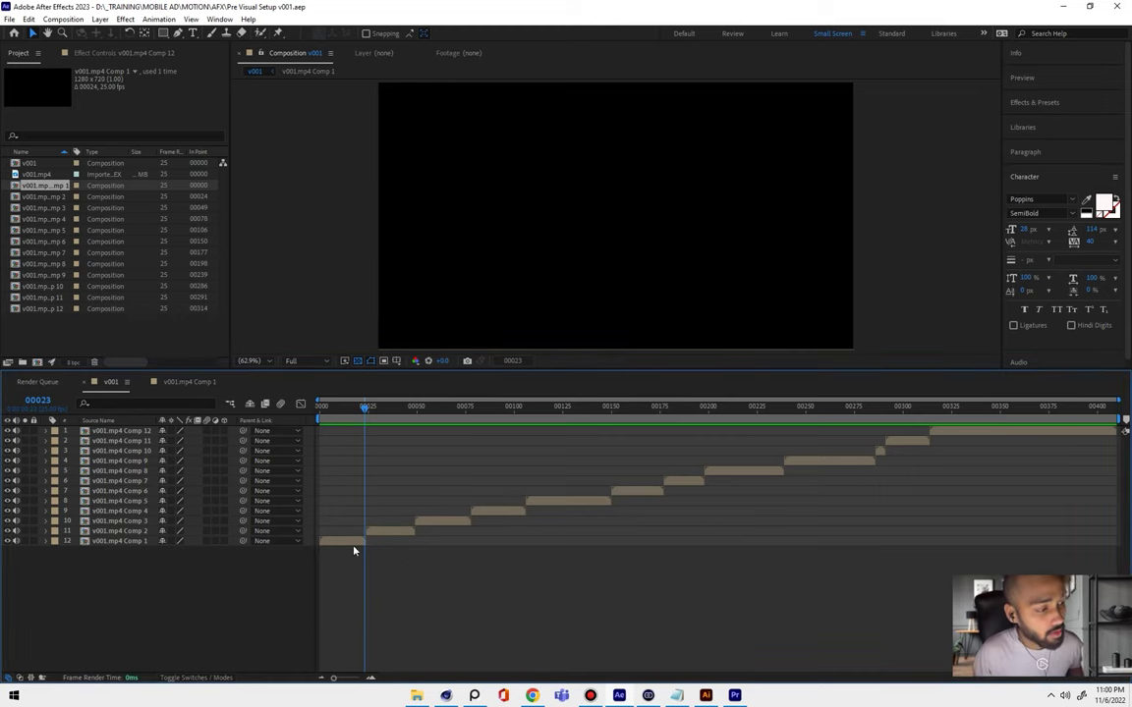
- Set v001.mp4 Comp 2's start frame to 00000, scrub through it, and return to v001
{"action": "double_click", "coordinate": [378, 531]}
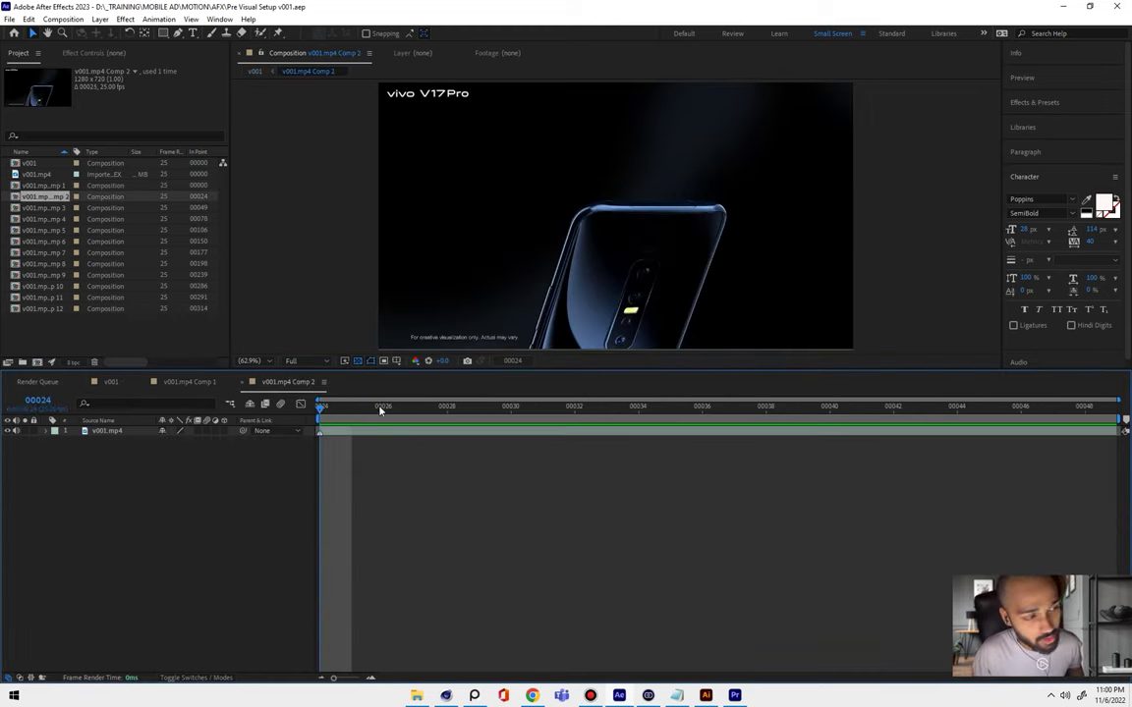
{"action": "right_click", "coordinate": [189, 491]}
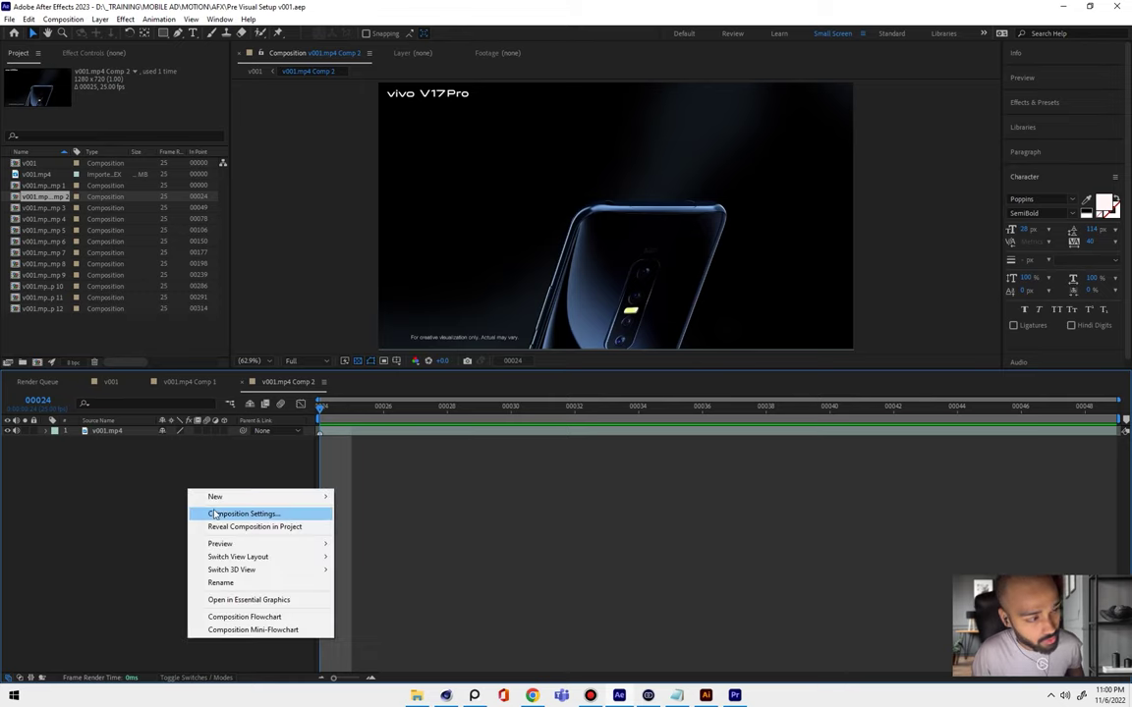
{"action": "left_click", "coordinate": [223, 515]}
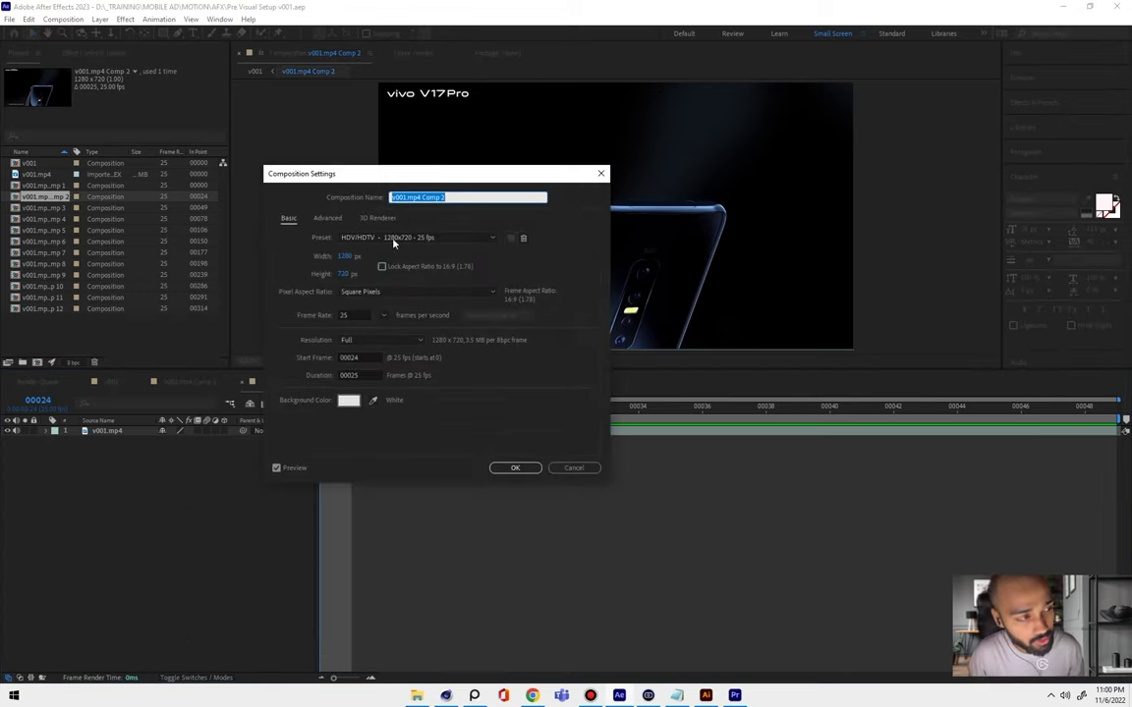
{"action": "left_click_drag", "start_coordinate": [486, 175], "coordinate": [631, 163]}
{"action": "left_click", "coordinate": [503, 347]}
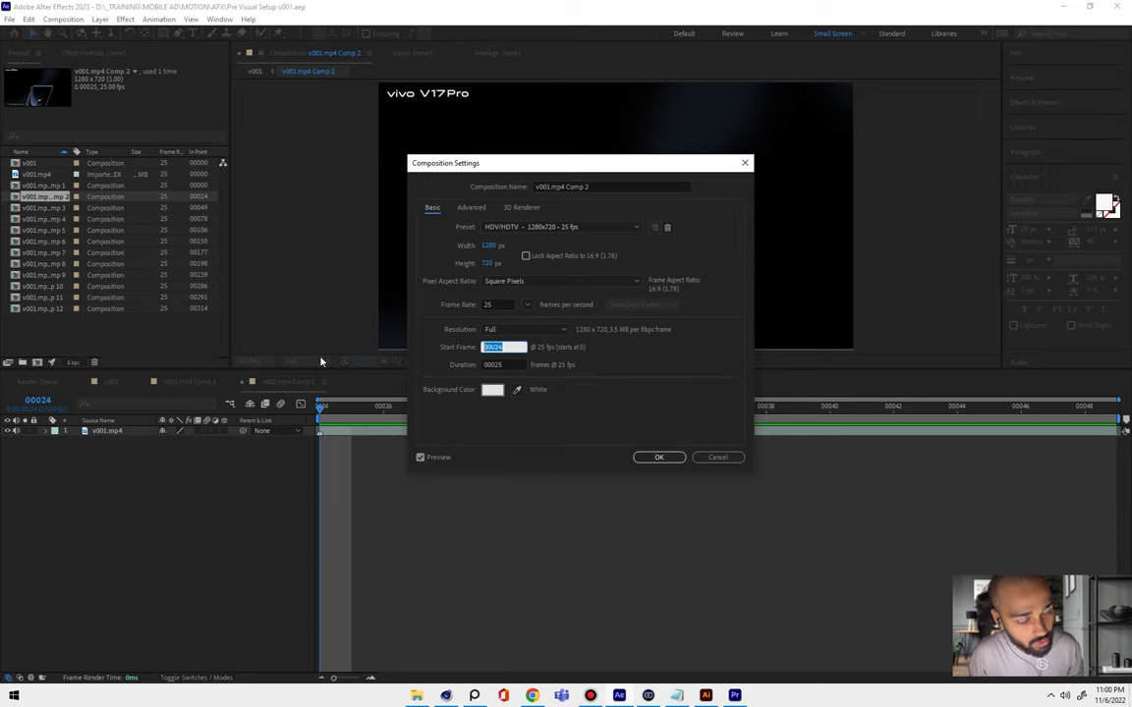
{"action": "type", "text": "00"}
{"action": "left_click", "coordinate": [660, 457]}
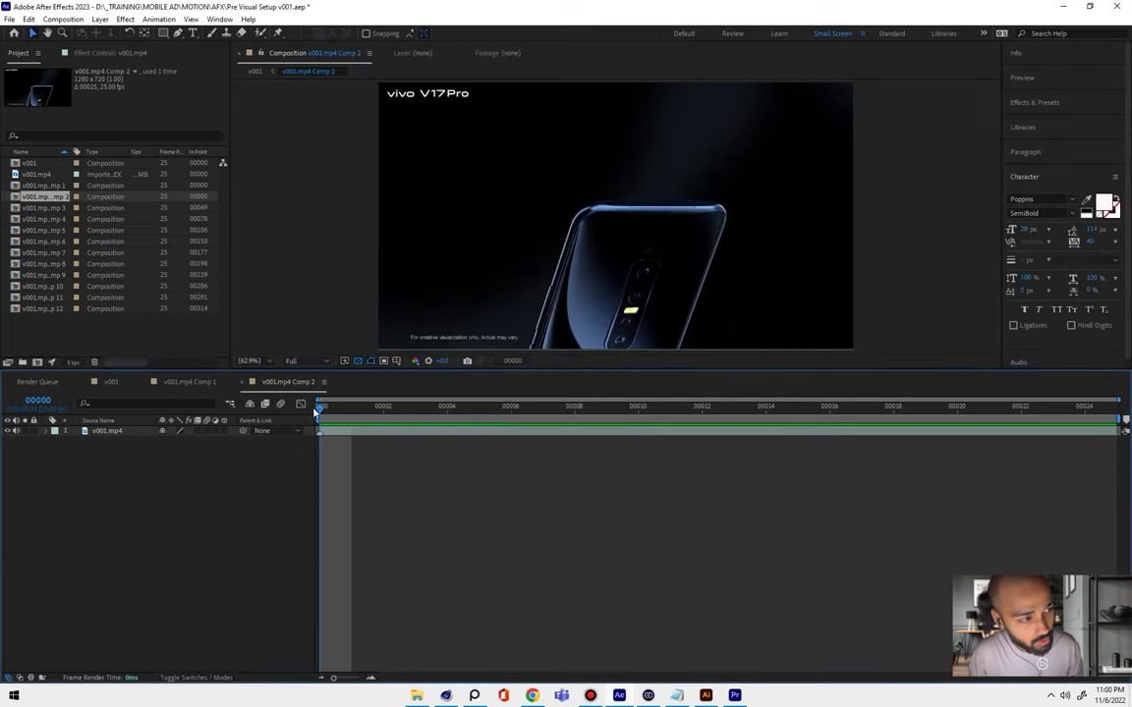
{"action": "left_click", "coordinate": [402, 411]}
{"action": "left_click_drag", "start_coordinate": [401, 417], "coordinate": [1084, 410]}
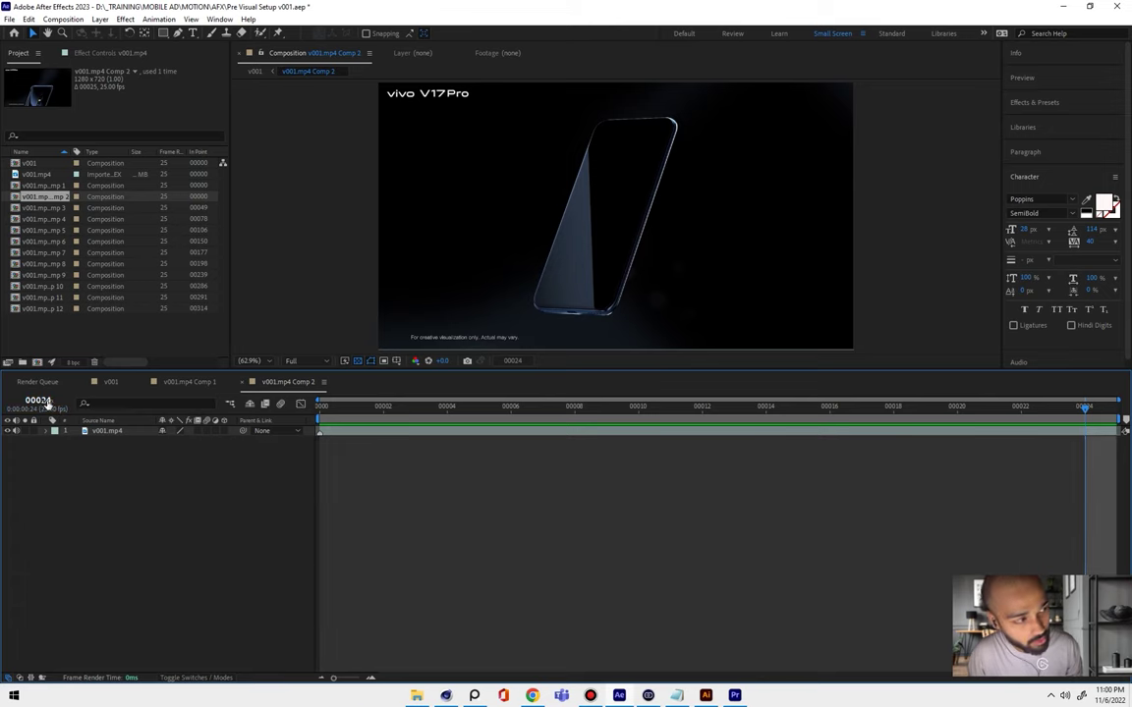
{"action": "left_click", "coordinate": [110, 381]}
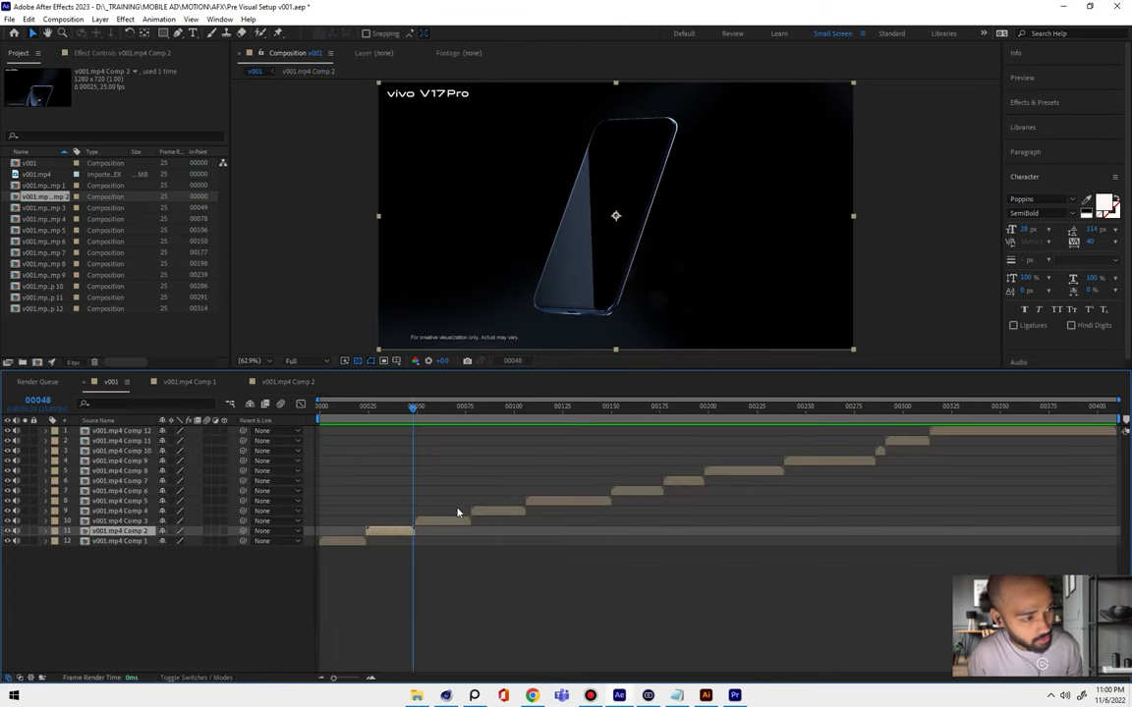
- Change v001.mp4 Comp 3's start frame from 00049 to 00000, keeping its 29-frame duration
{"action": "double_click", "coordinate": [423, 470]}
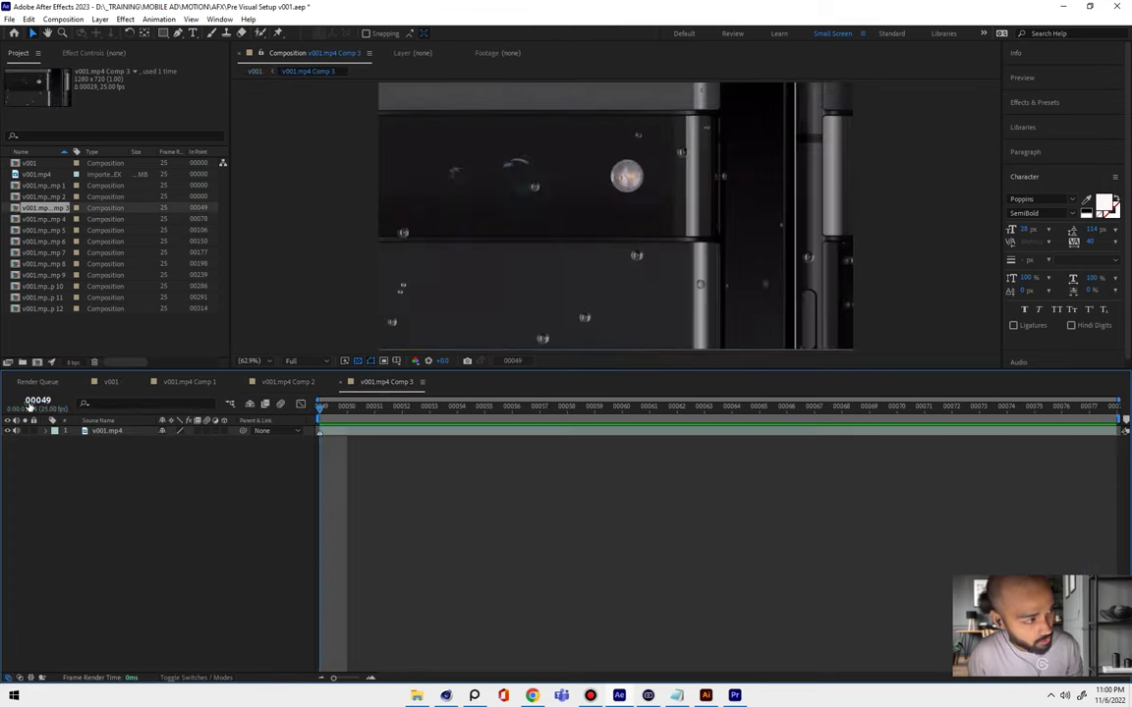
{"action": "key", "text": "space"}
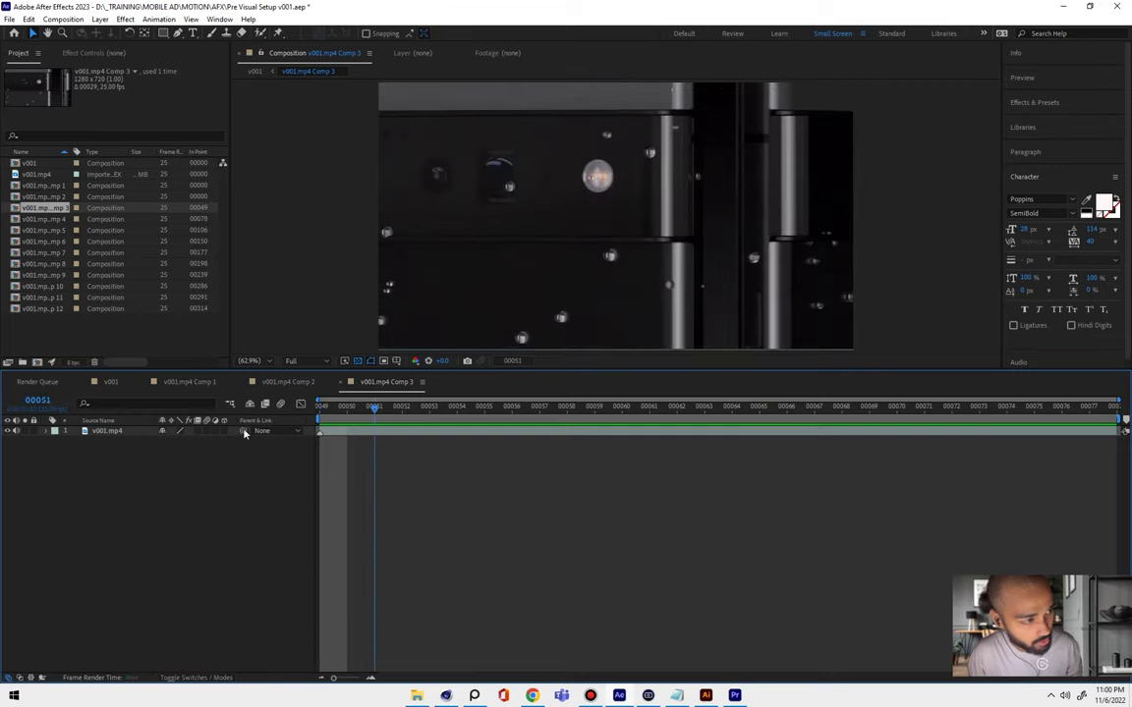
{"action": "right_click", "coordinate": [213, 503]}
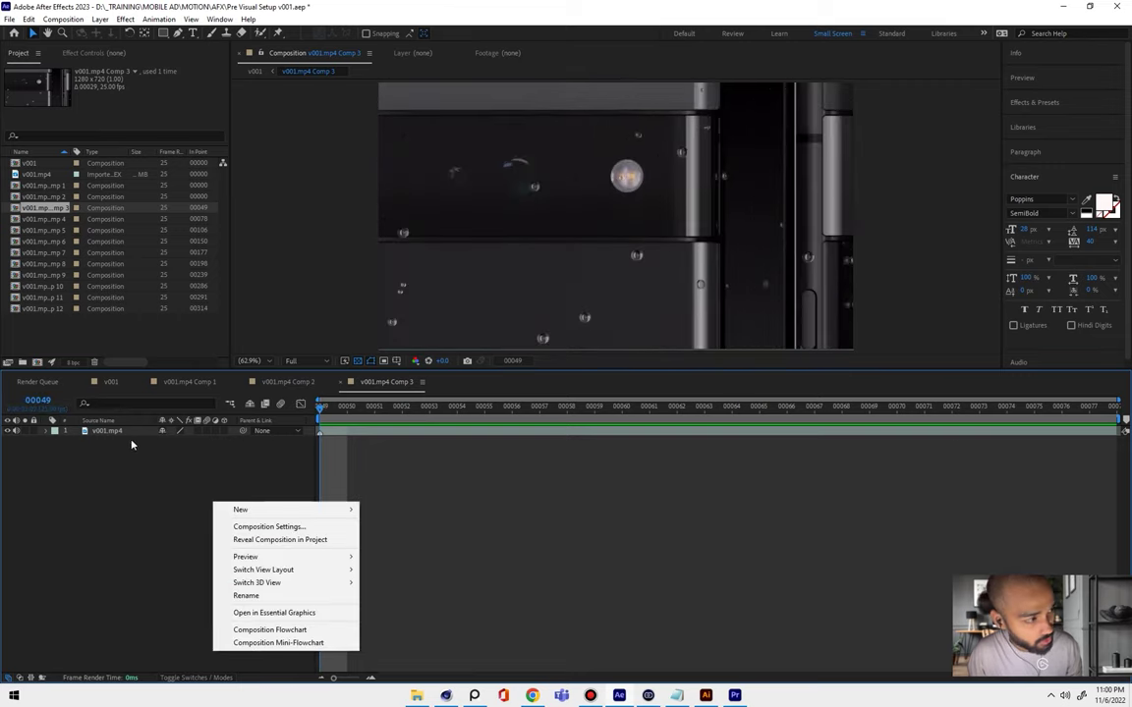
{"action": "left_click", "coordinate": [267, 527]}
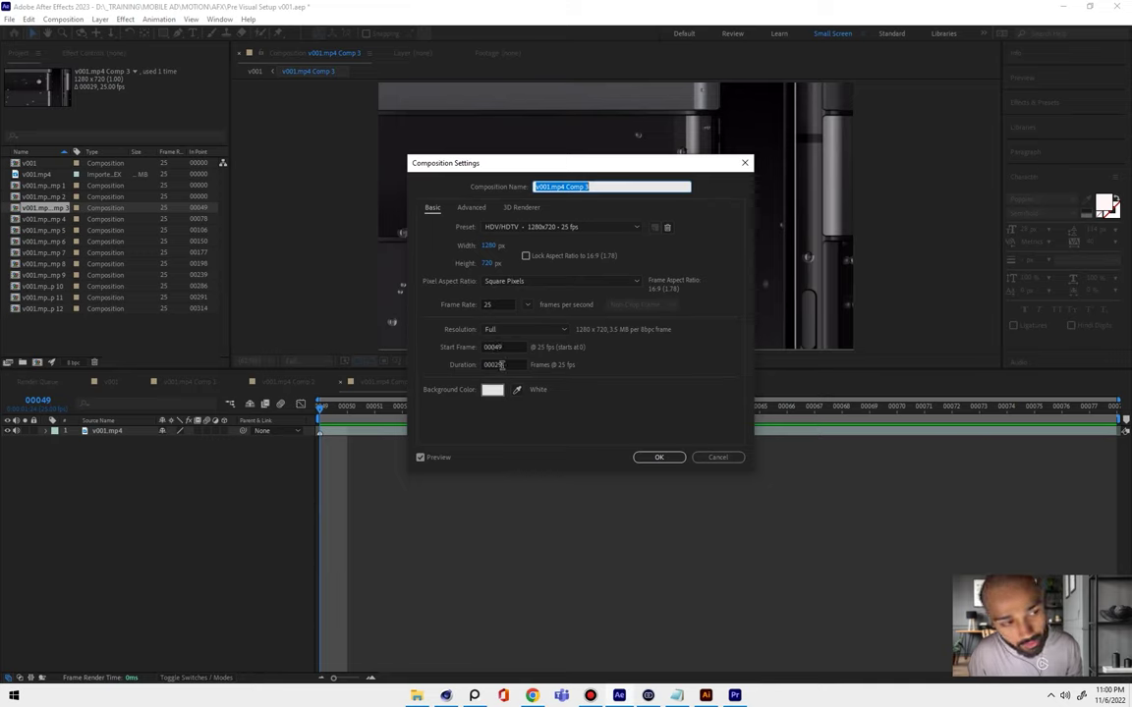
{"action": "left_click", "coordinate": [500, 365]}
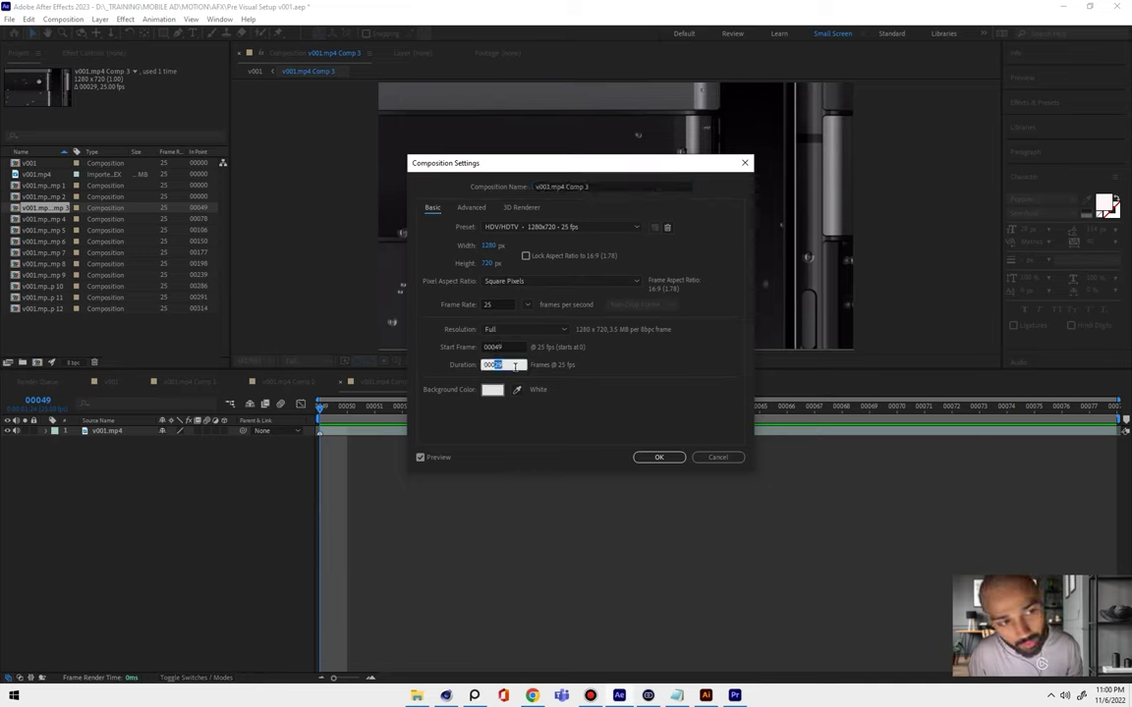
{"action": "left_click", "coordinate": [513, 347]}
{"action": "type", "text": "0000"}
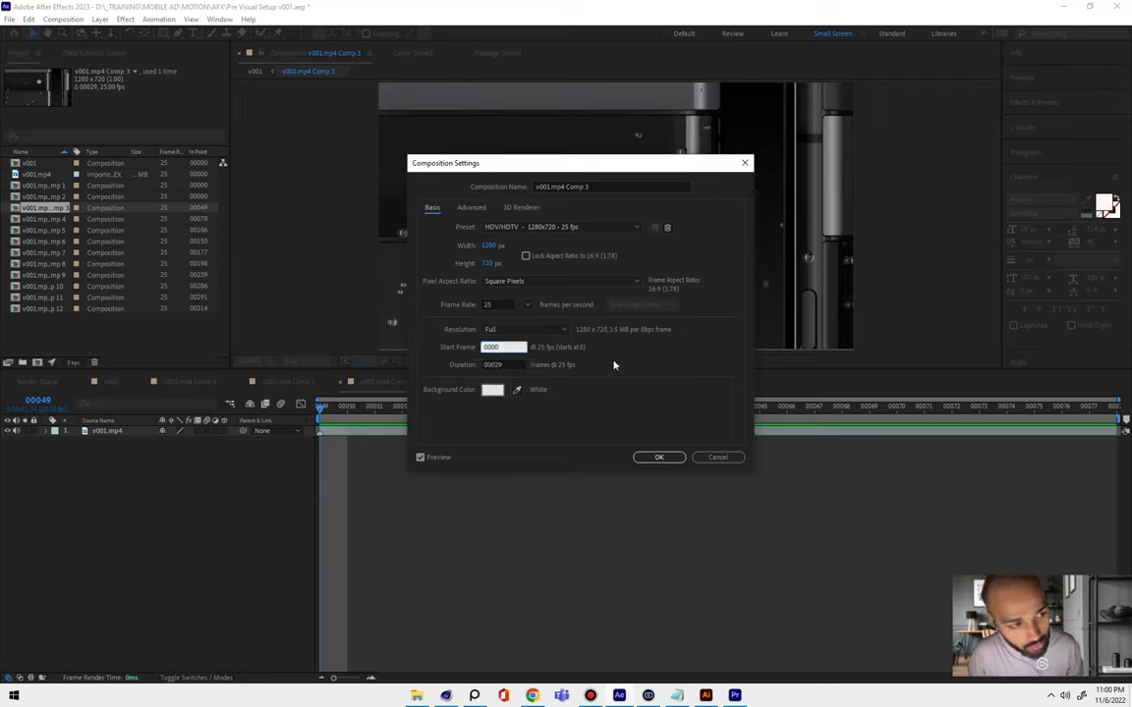
{"action": "key", "text": "Return"}
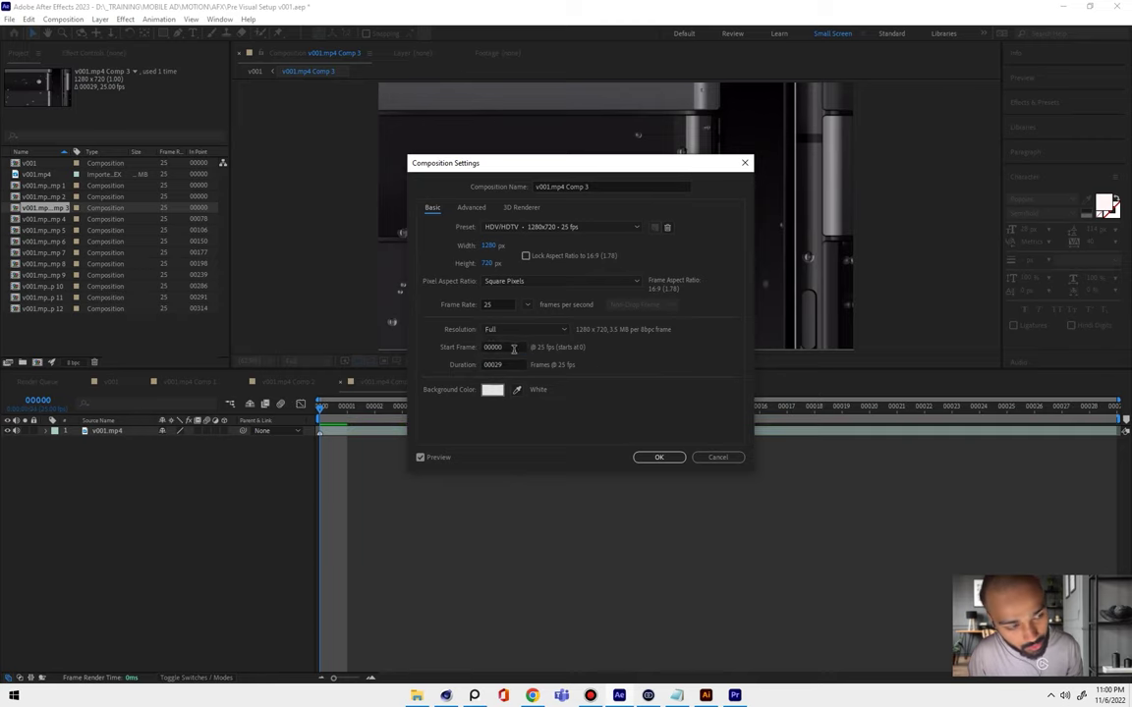
{"action": "left_click", "coordinate": [654, 458]}
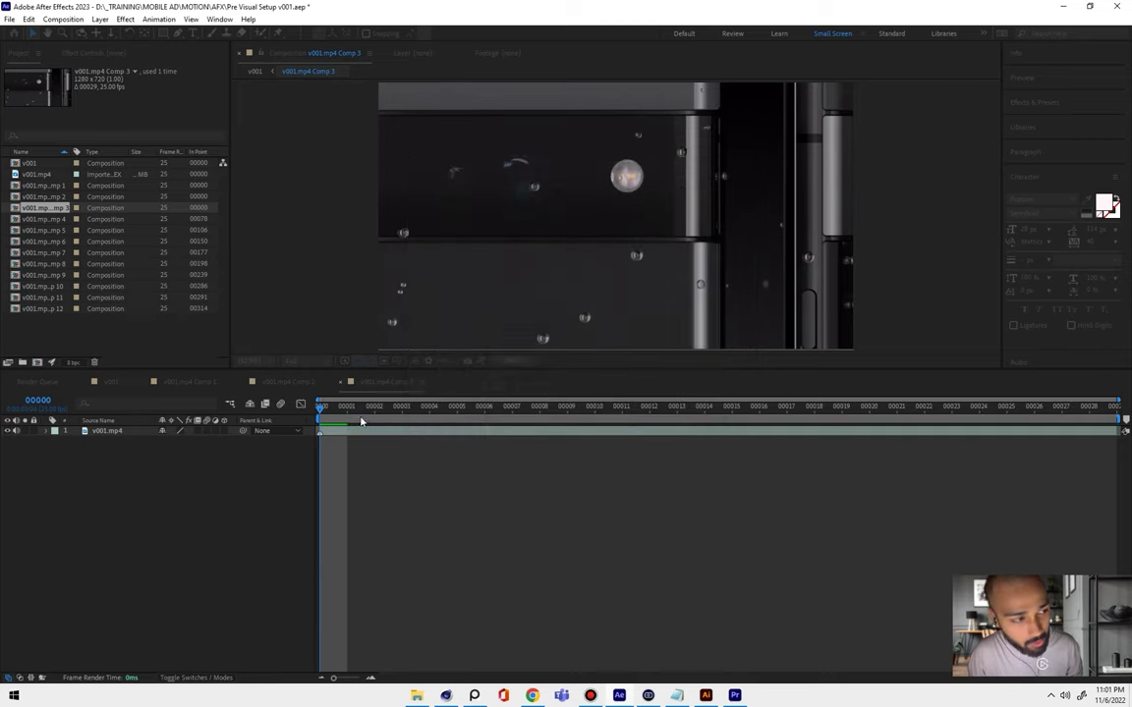
{"action": "left_click_drag", "start_coordinate": [879, 408], "coordinate": [1108, 425]}
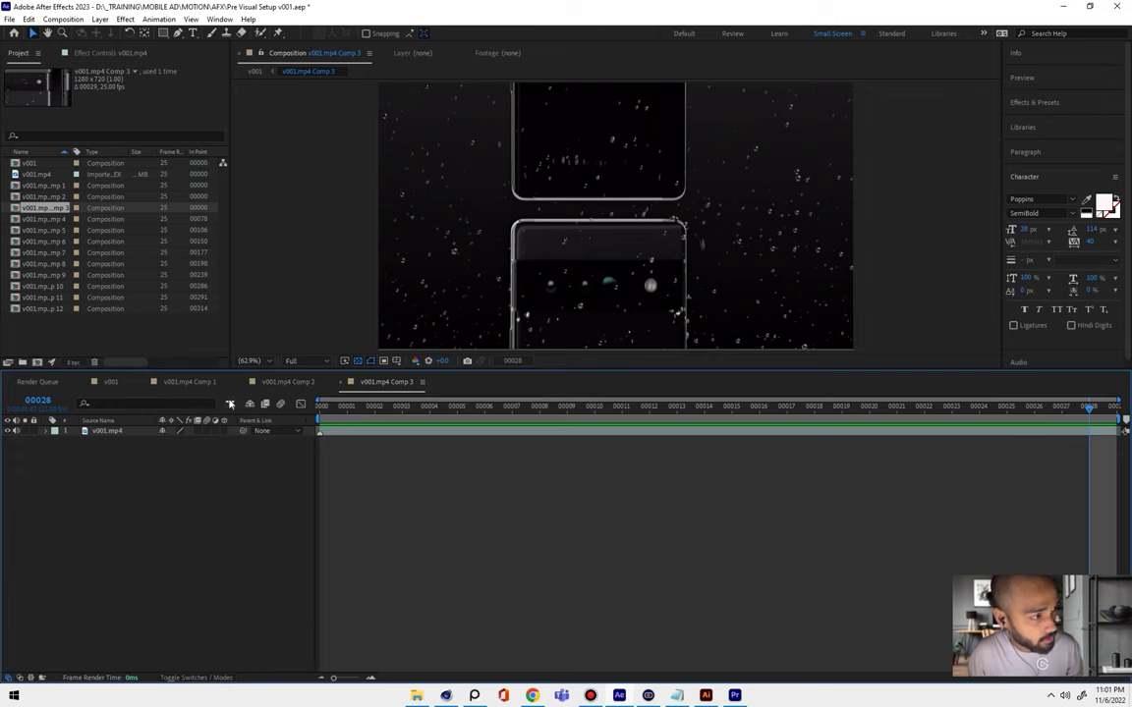
- Set the start frame of v001.mp4 Comp 4 and Comp 5 to 00000
{"action": "left_click", "coordinate": [110, 381]}
{"action": "double_click", "coordinate": [109, 462]}
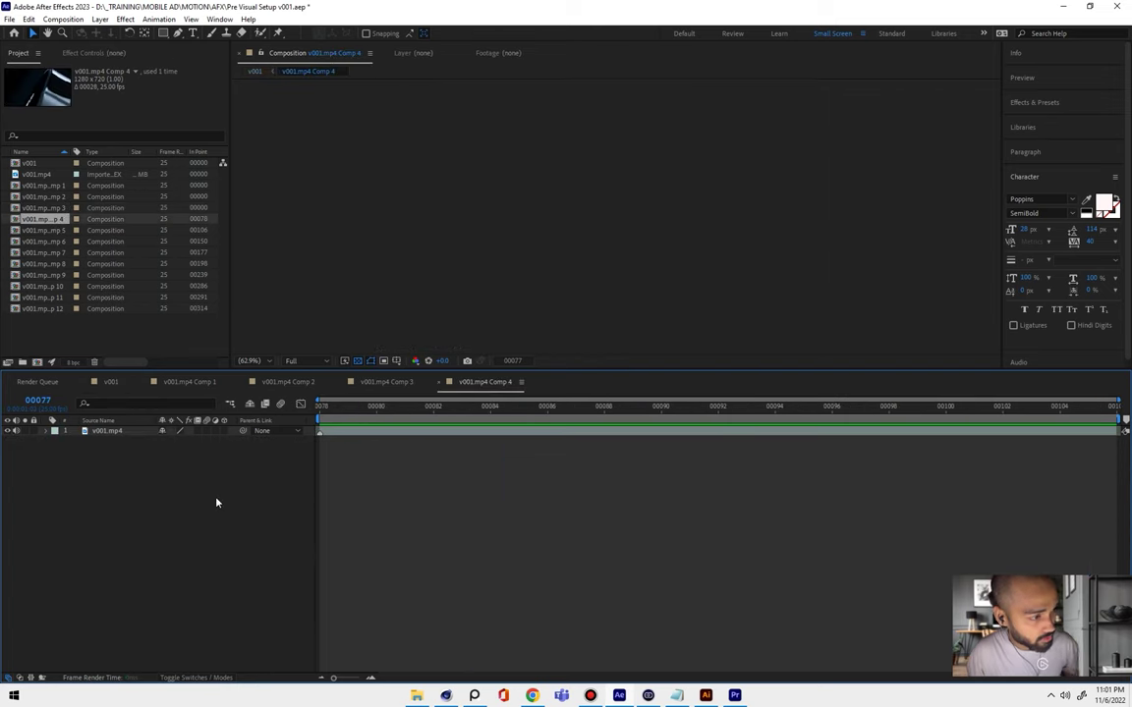
{"action": "right_click", "coordinate": [217, 502]}
{"action": "left_click", "coordinate": [270, 521]}
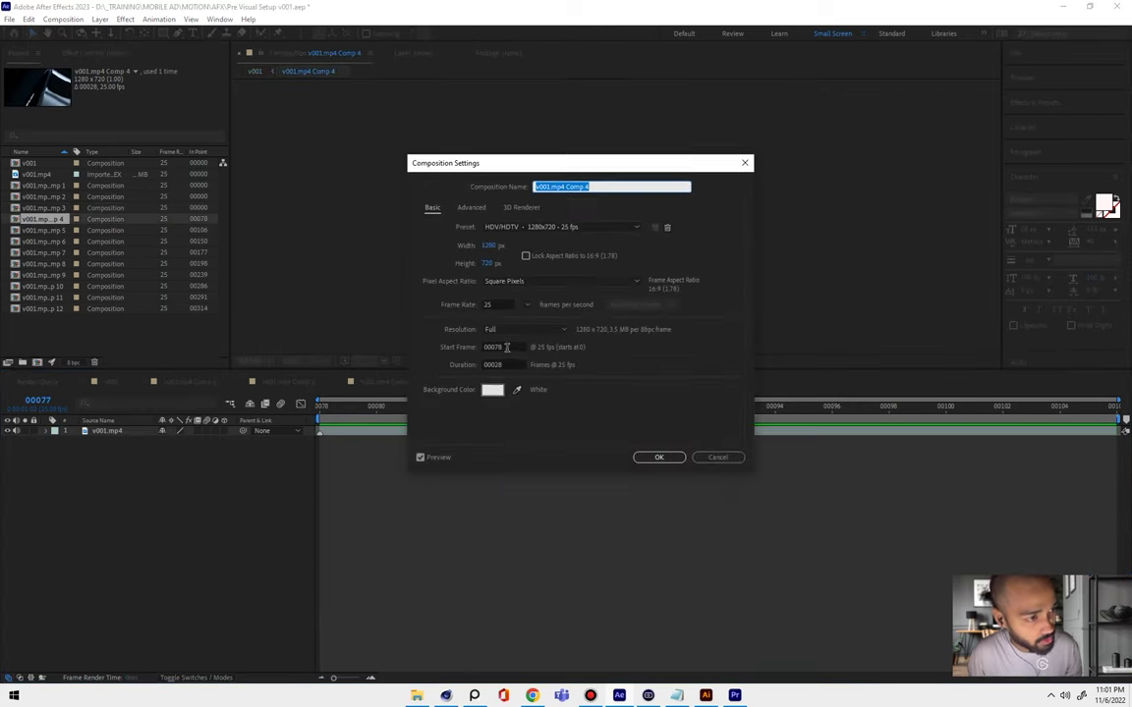
{"action": "left_click", "coordinate": [506, 346]}
{"action": "type", "text": "0"}
{"action": "key", "text": "Tab"}
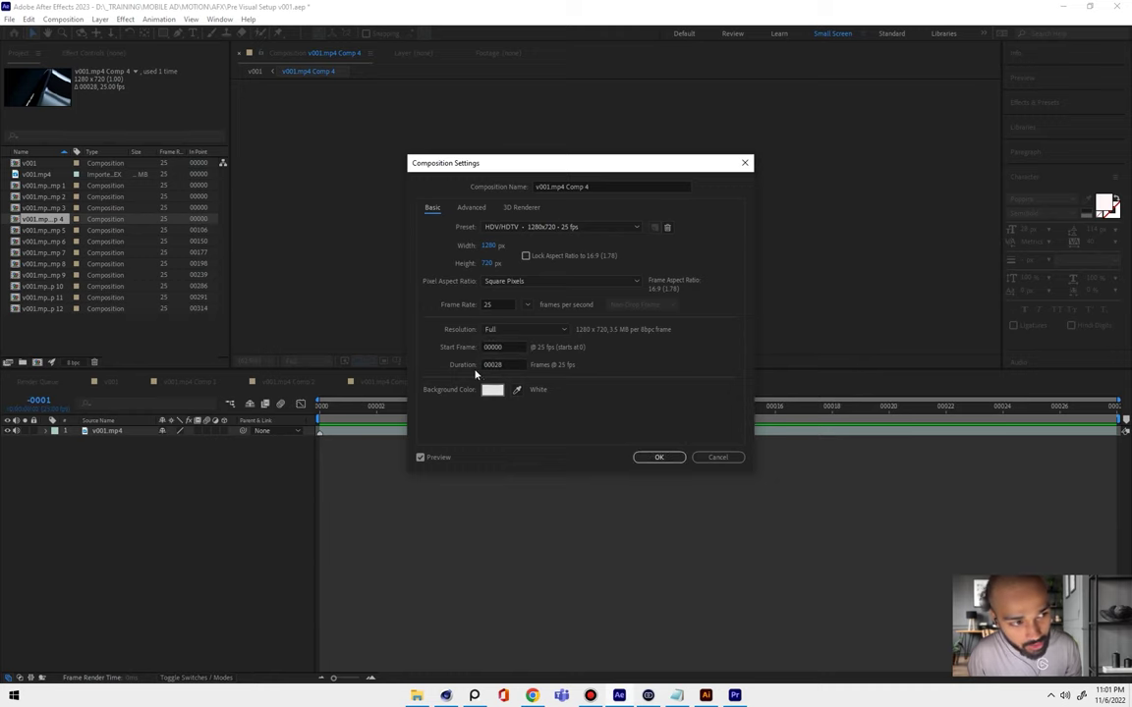
{"action": "left_click", "coordinate": [667, 458]}
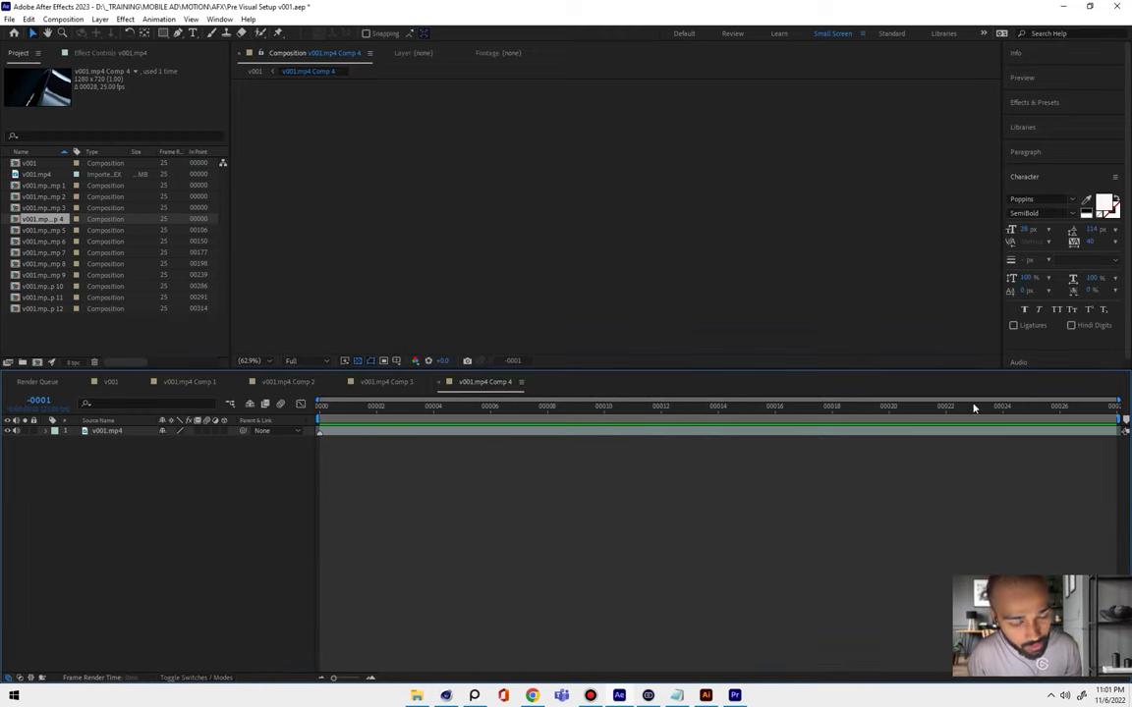
{"action": "left_click", "coordinate": [110, 381]}
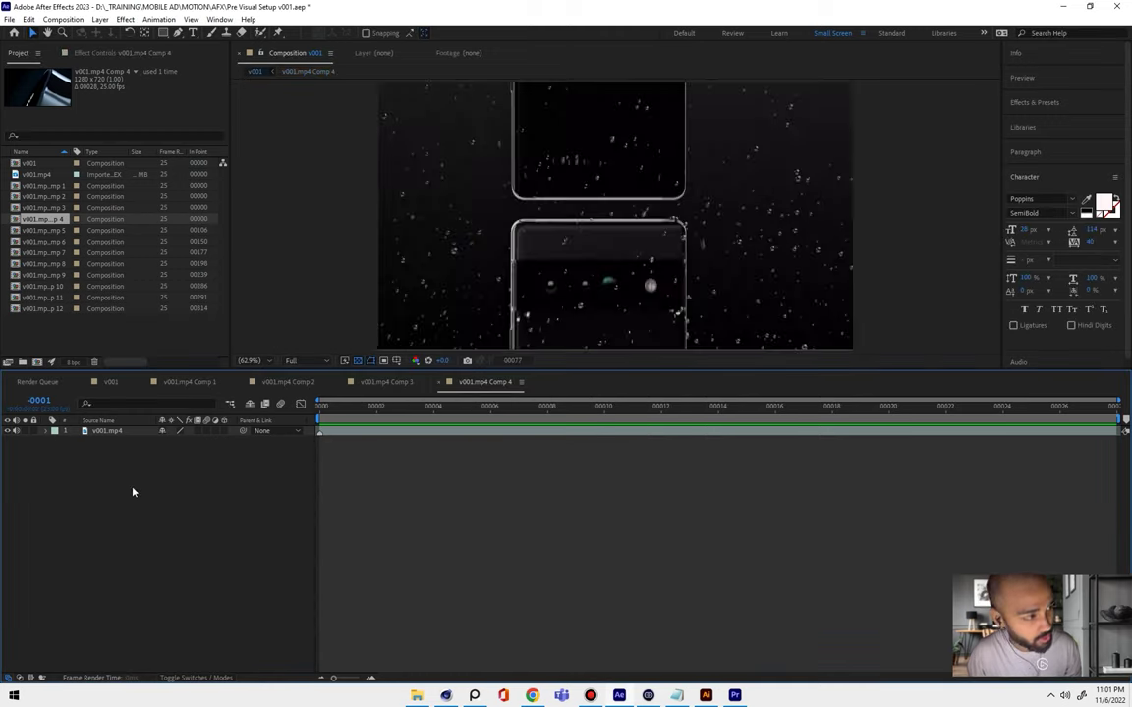
{"action": "double_click", "coordinate": [123, 502]}
{"action": "right_click", "coordinate": [157, 506]}
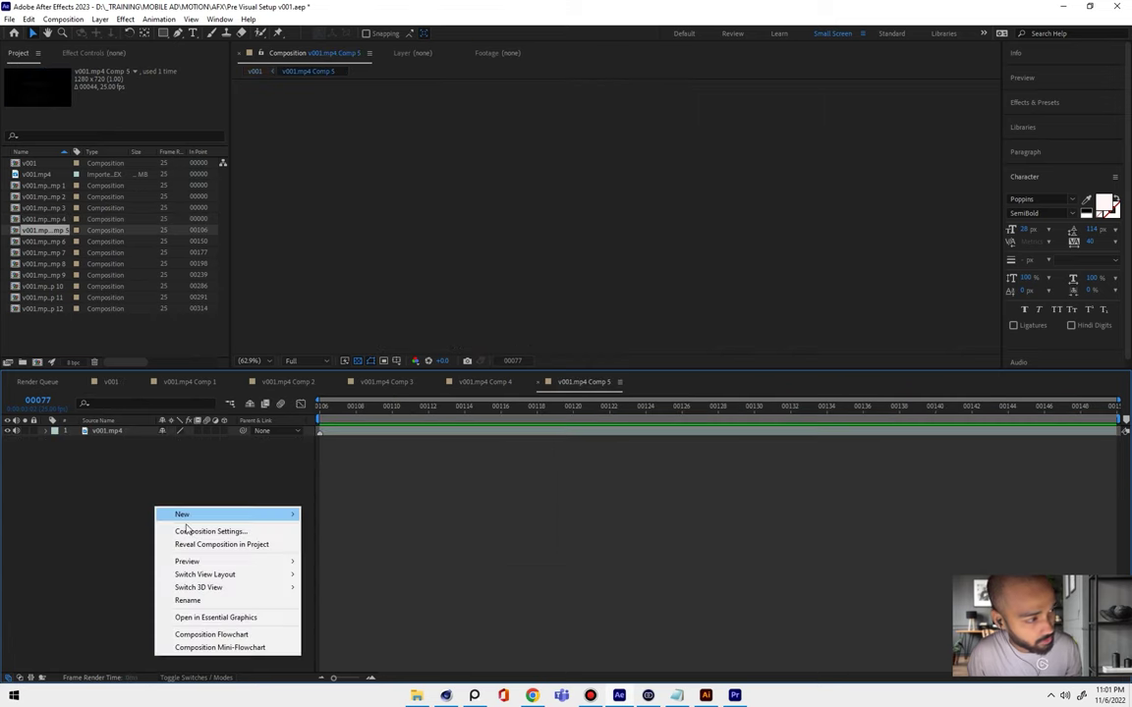
{"action": "left_click", "coordinate": [214, 531]}
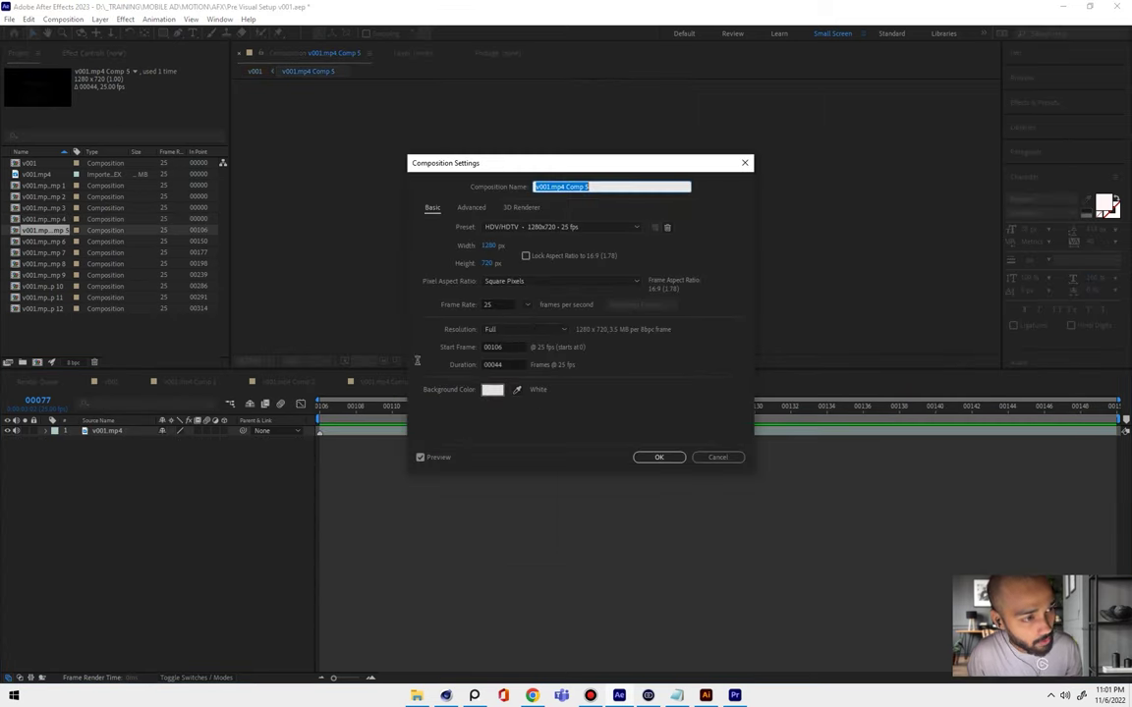
{"action": "left_click", "coordinate": [492, 347]}
{"action": "type", "text": "00"}
{"action": "left_click", "coordinate": [658, 457]}
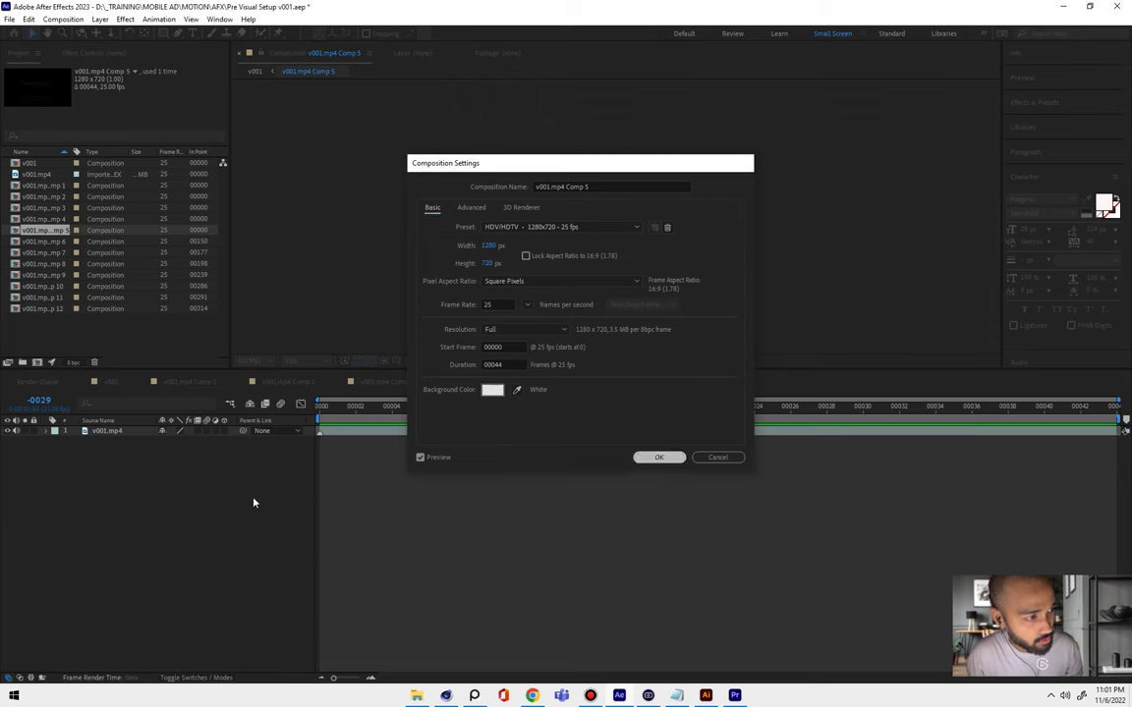
- Set the start frame of v001.mp4 Comp 6 and Comp 7 to 00000
{"action": "left_click", "coordinate": [110, 381]}
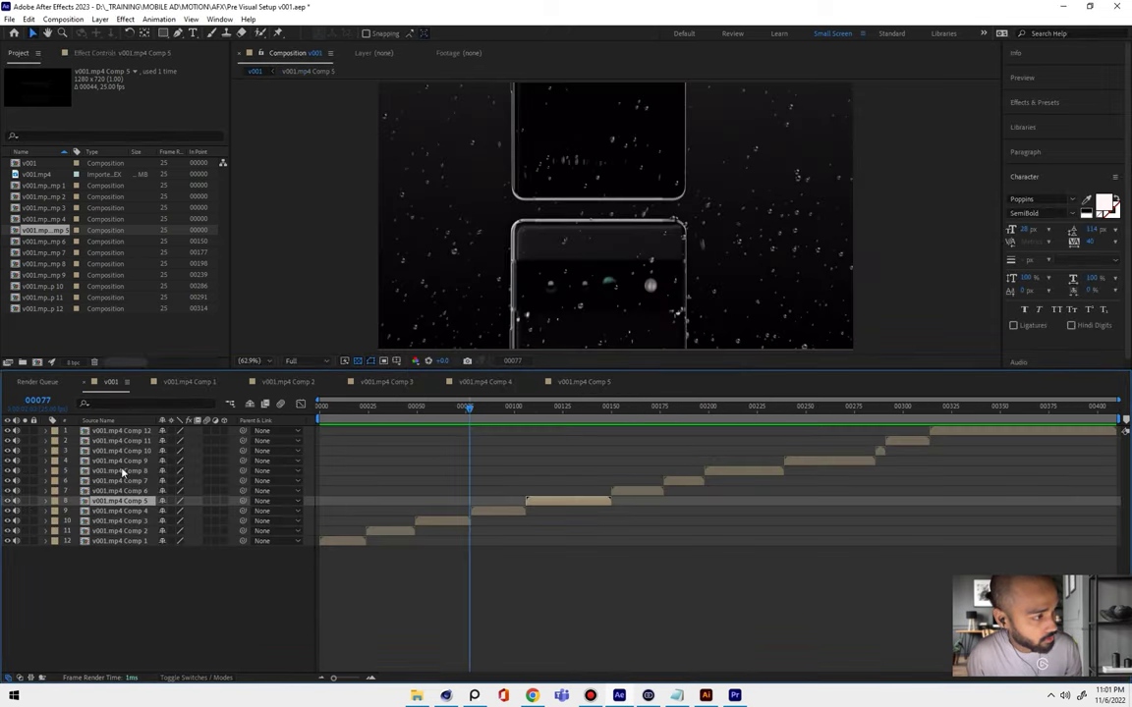
{"action": "double_click", "coordinate": [123, 491]}
{"action": "right_click", "coordinate": [216, 530]}
{"action": "left_click", "coordinate": [253, 554]}
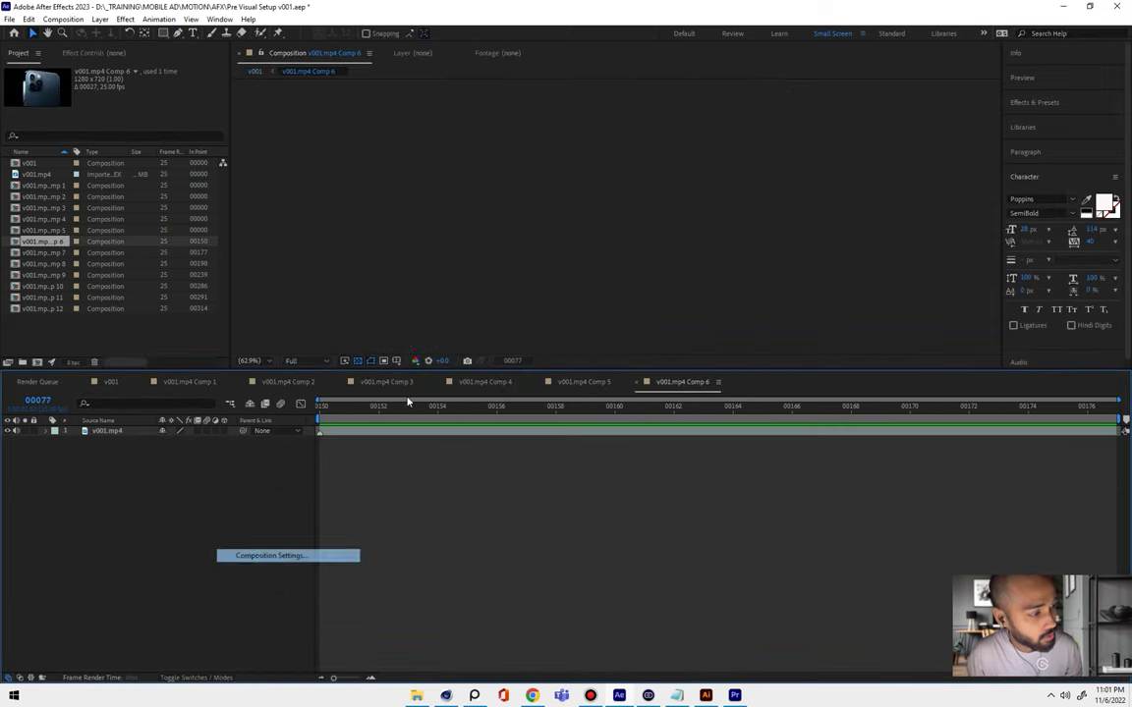
{"action": "left_click", "coordinate": [515, 346]}
{"action": "type", "text": "00000"}
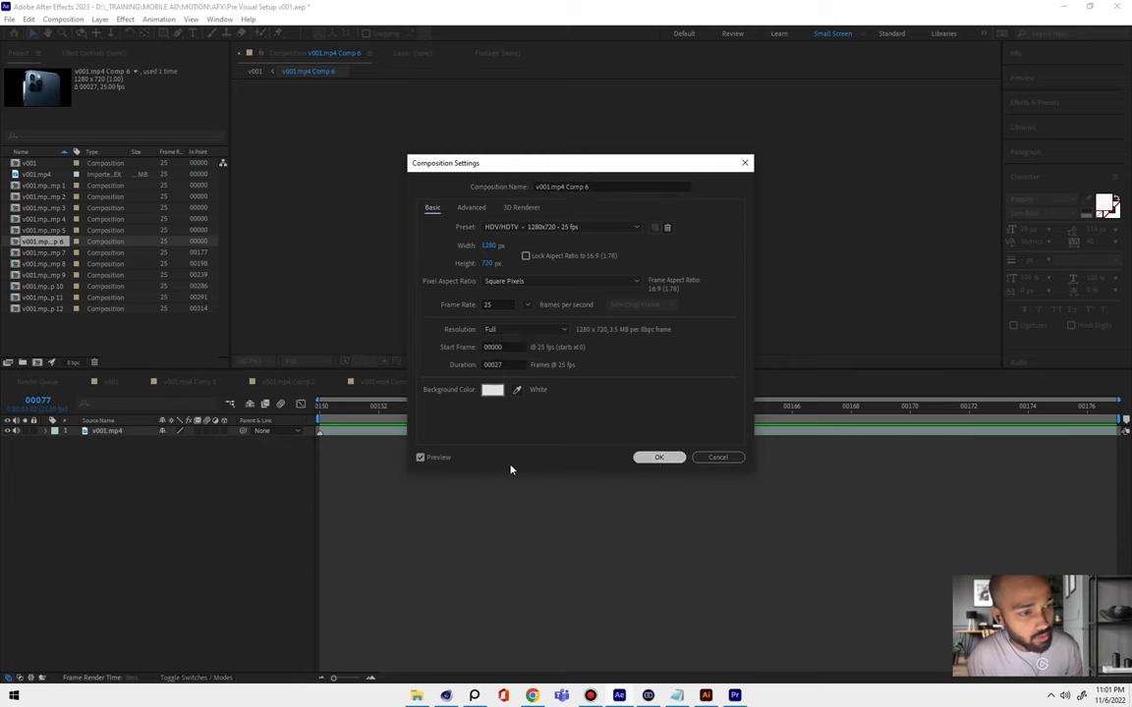
{"action": "key", "text": "Return"}
{"action": "left_click", "coordinate": [110, 381]}
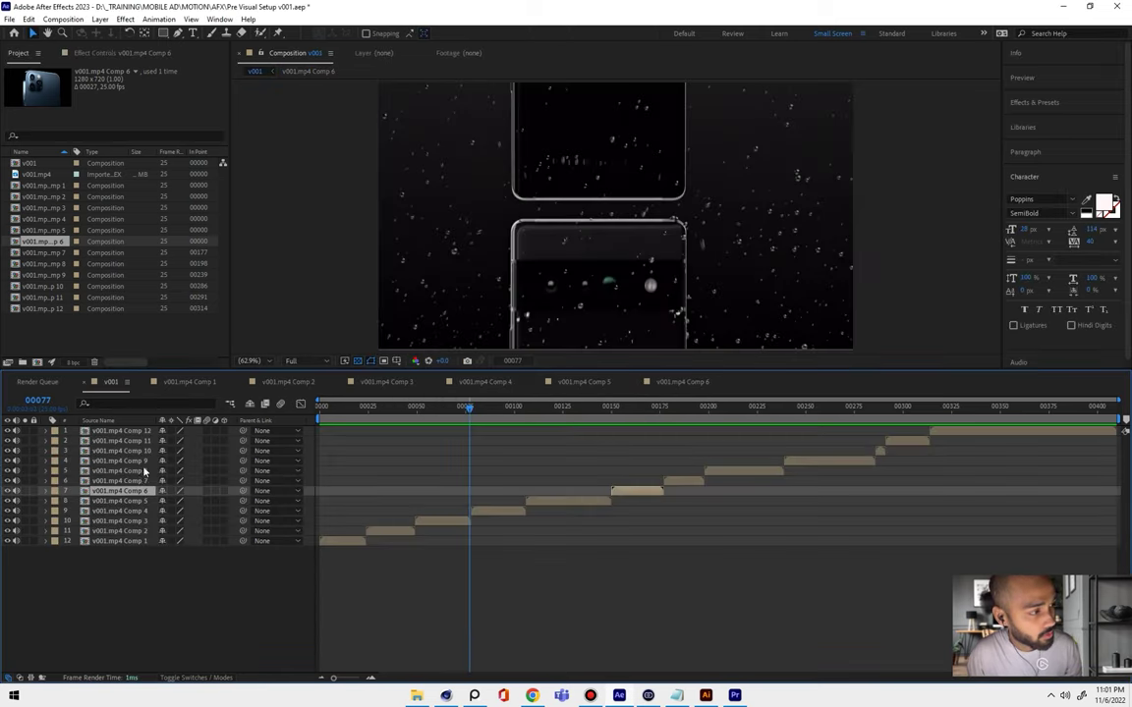
{"action": "double_click", "coordinate": [134, 482]}
{"action": "right_click", "coordinate": [198, 514]}
{"action": "left_click", "coordinate": [257, 535]}
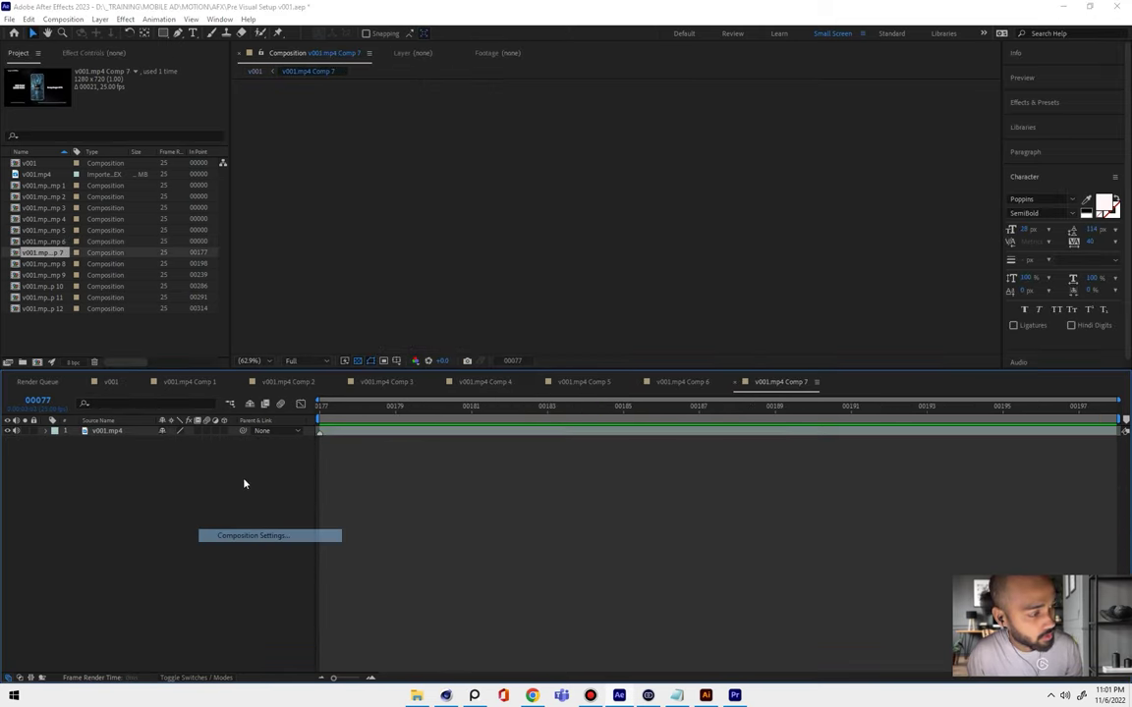
{"action": "left_click", "coordinate": [509, 346]}
{"action": "type", "text": "00000"}
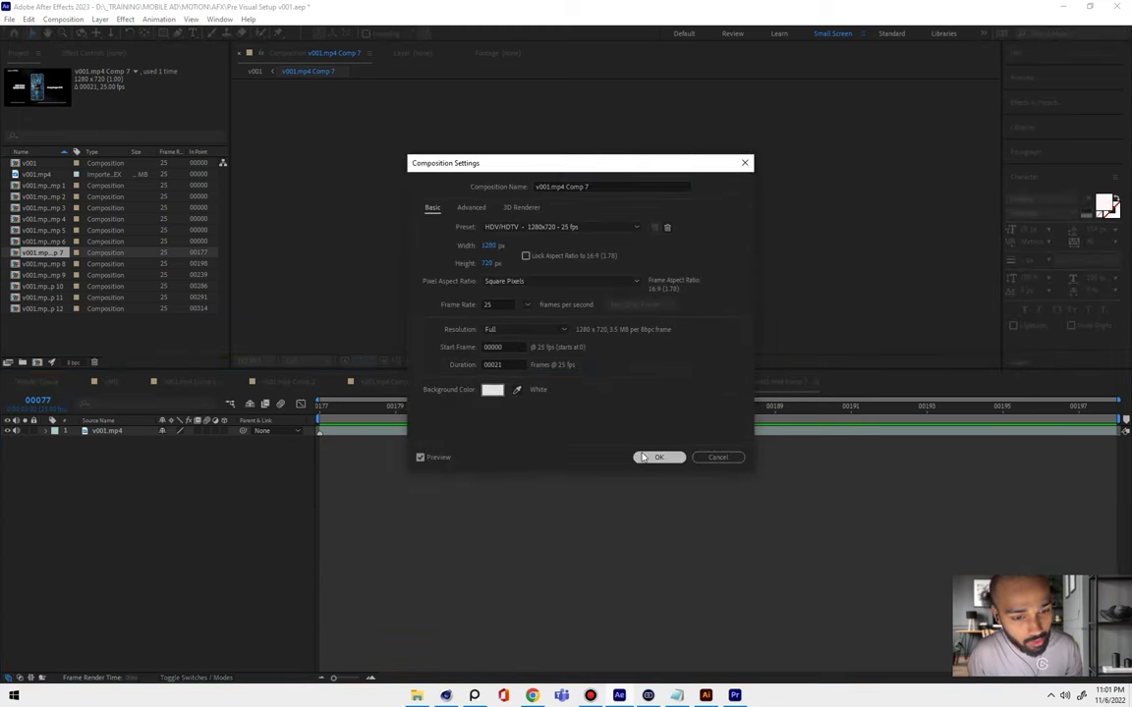
{"action": "left_click", "coordinate": [656, 457]}
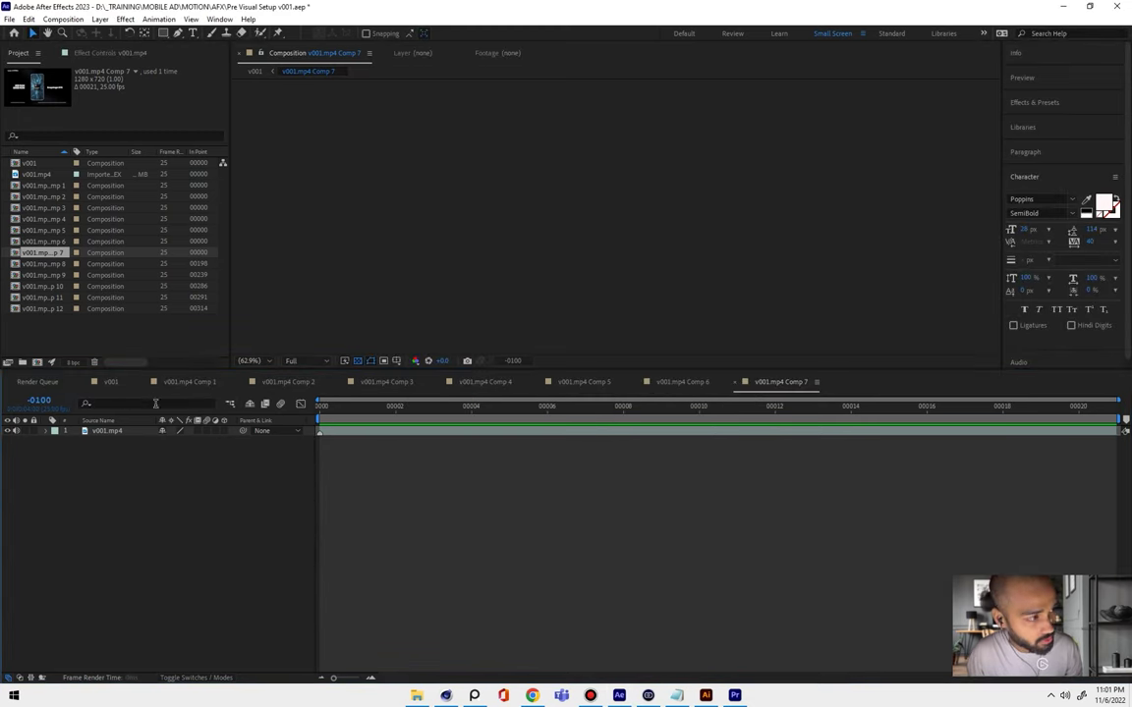
- Set the start frame of v001.mp4 Comp 8 and Comp 9 to 00000
{"action": "left_click", "coordinate": [110, 381]}
{"action": "double_click", "coordinate": [128, 472]}
{"action": "right_click", "coordinate": [226, 408]}
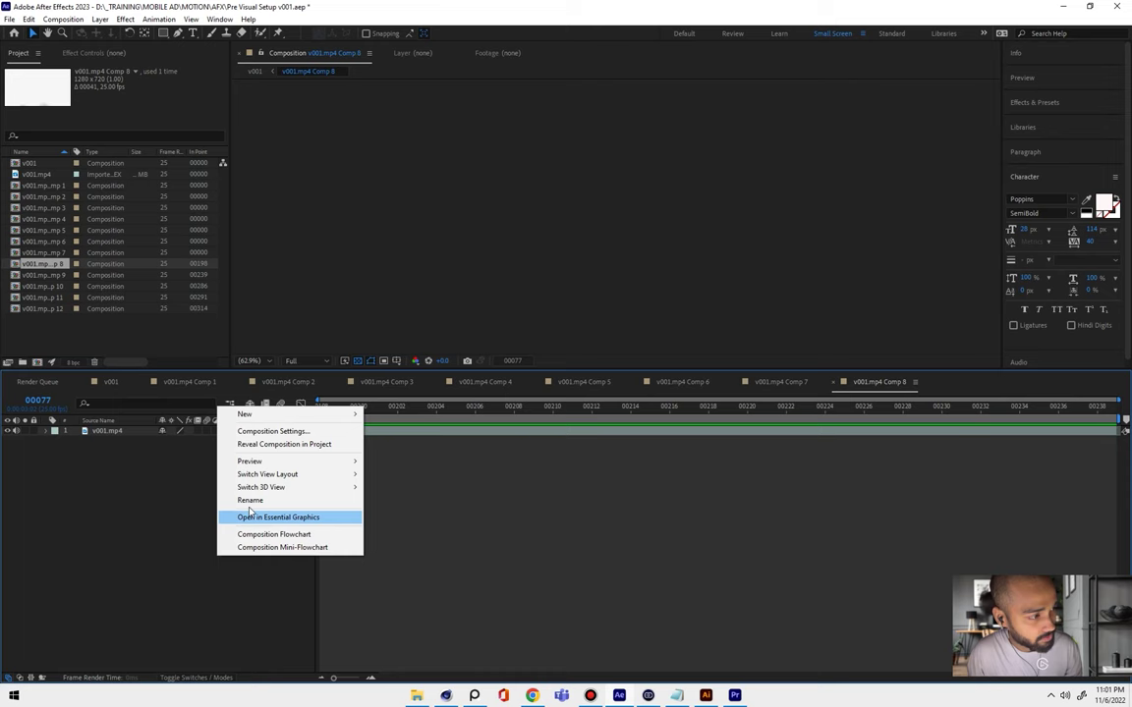
{"action": "left_click", "coordinate": [257, 432]}
{"action": "left_click", "coordinate": [507, 346]}
{"action": "type", "text": "00041"}
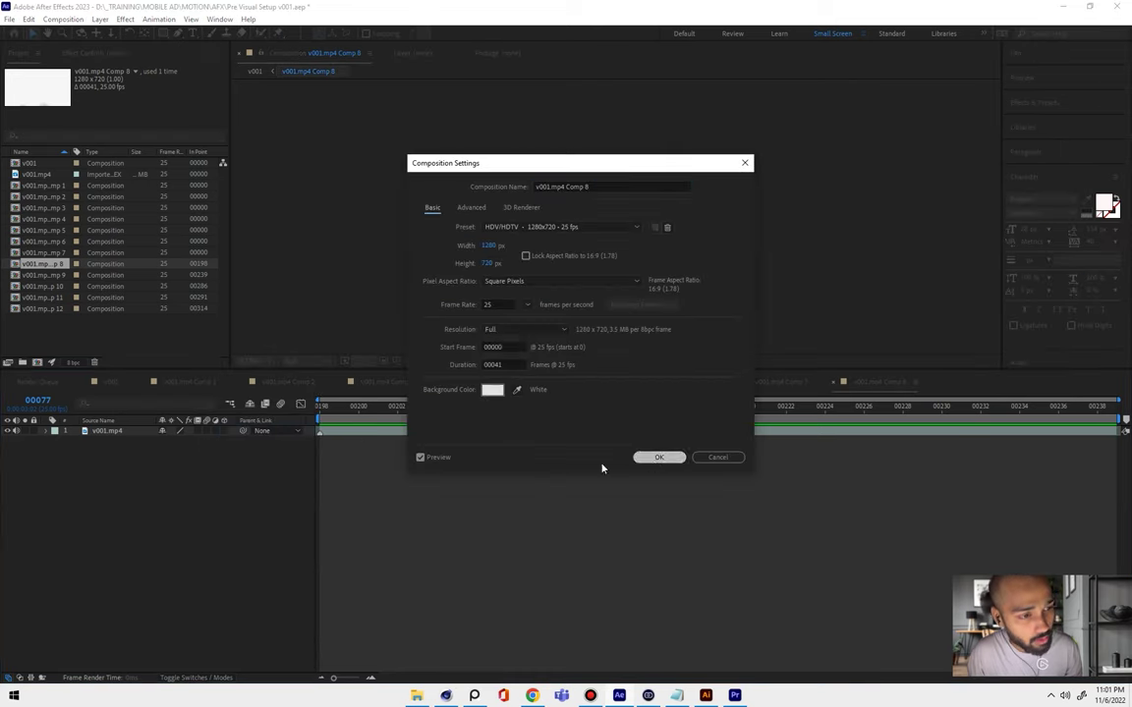
{"action": "key", "text": "Return"}
{"action": "left_click", "coordinate": [154, 402]}
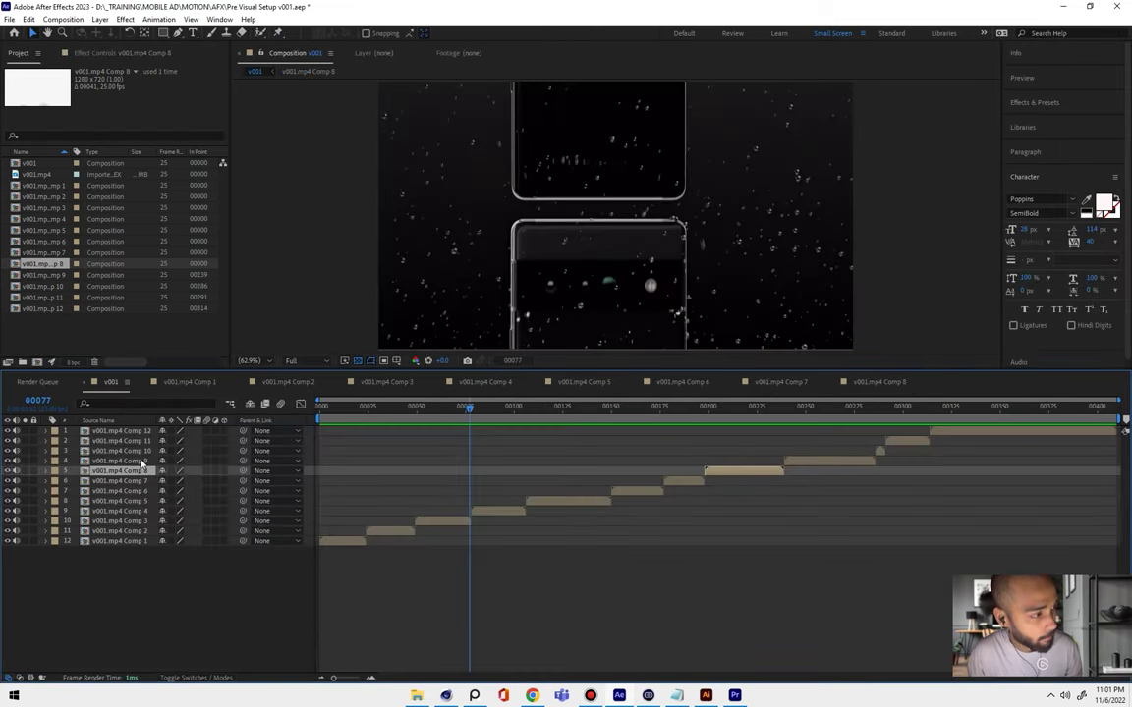
{"action": "double_click", "coordinate": [138, 462]}
{"action": "right_click", "coordinate": [218, 526]}
{"action": "left_click", "coordinate": [243, 547]}
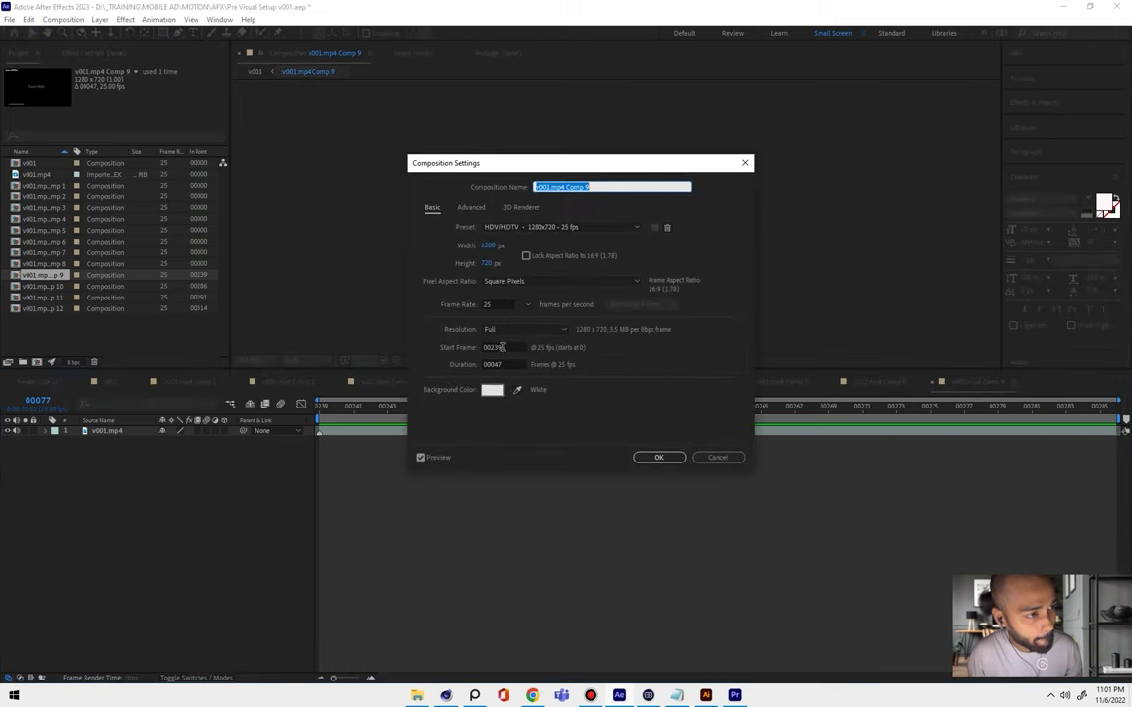
{"action": "type", "text": "0"}
{"action": "left_click", "coordinate": [656, 458]}
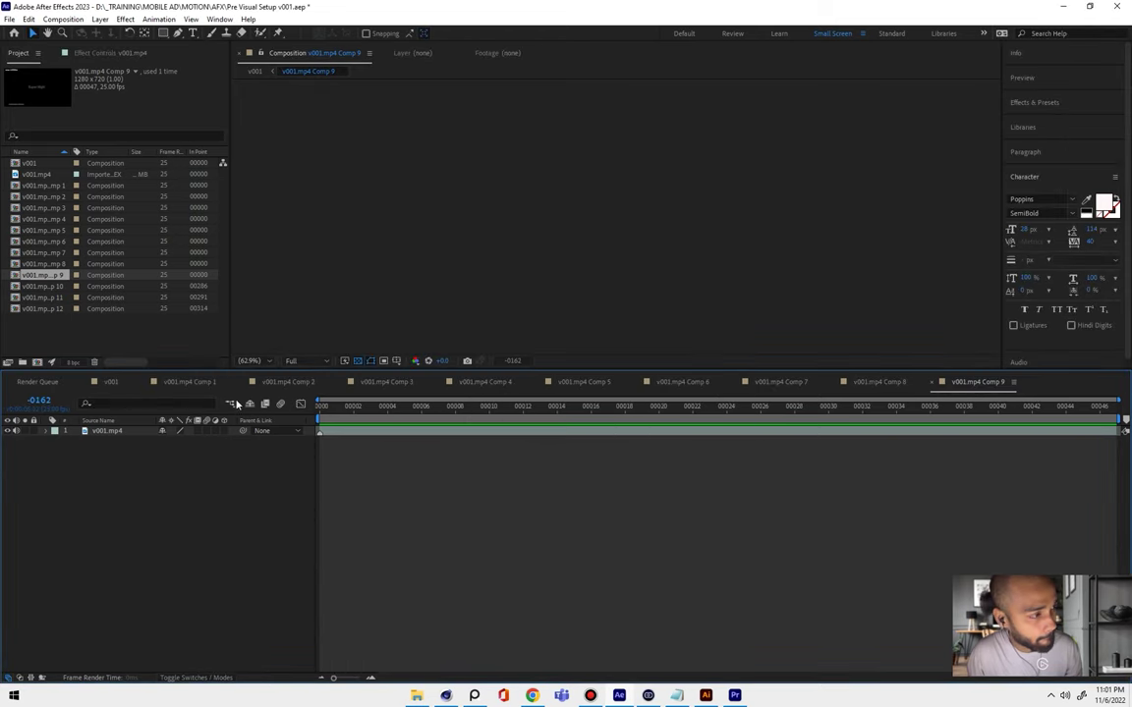
{"action": "key", "text": "Tab"}
- Change Comp 10's start frame from 00286 to 00000, and Comp 11's to frame 0
{"action": "left_click", "coordinate": [162, 396]}
{"action": "double_click", "coordinate": [141, 451]}
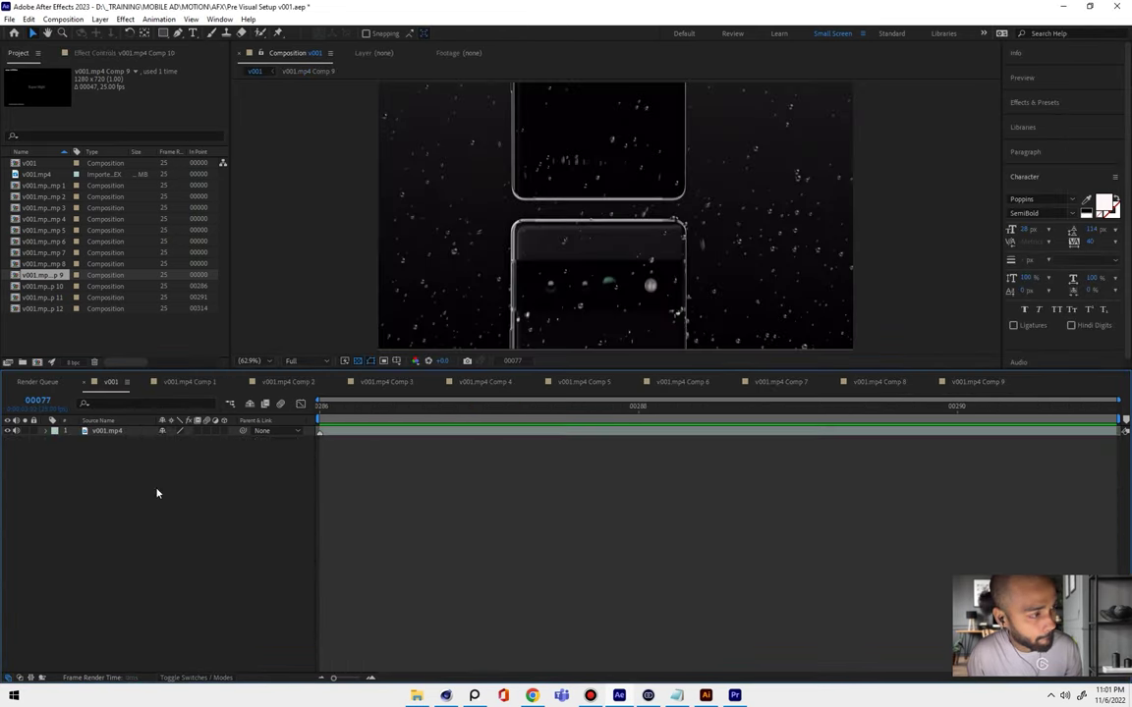
{"action": "right_click", "coordinate": [156, 503]}
{"action": "left_click", "coordinate": [236, 525]}
{"action": "left_click", "coordinate": [511, 348]}
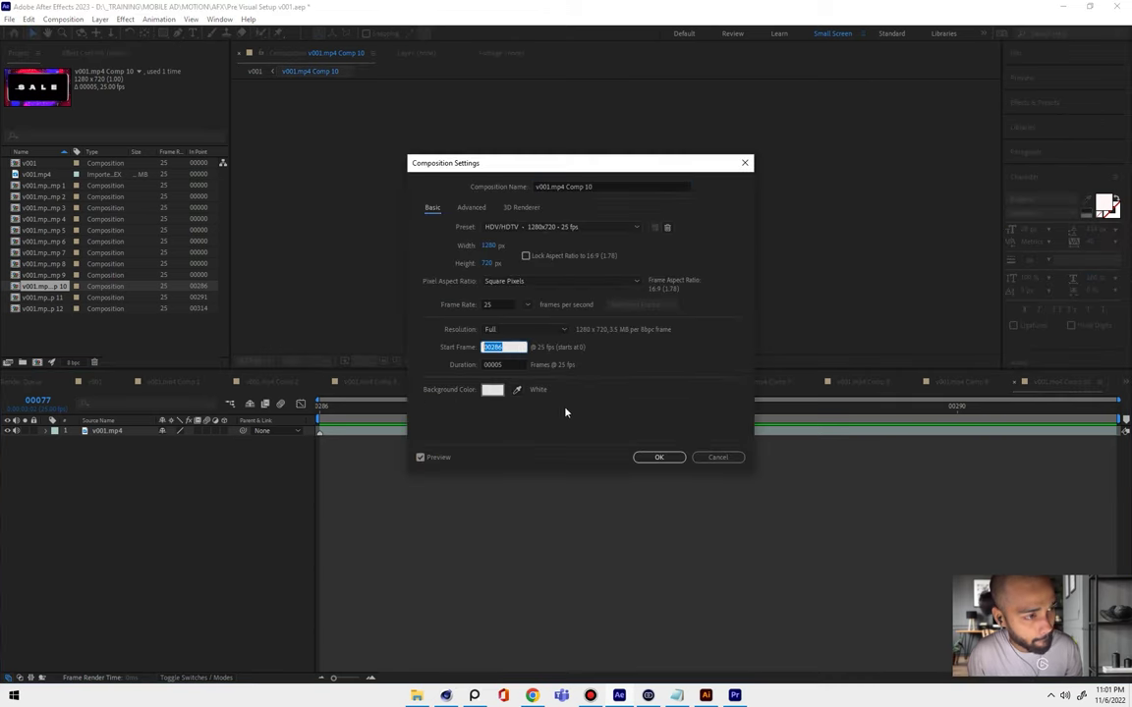
{"action": "type", "text": "0"}
{"action": "left_click", "coordinate": [656, 458]}
{"action": "key", "text": "Tab"}
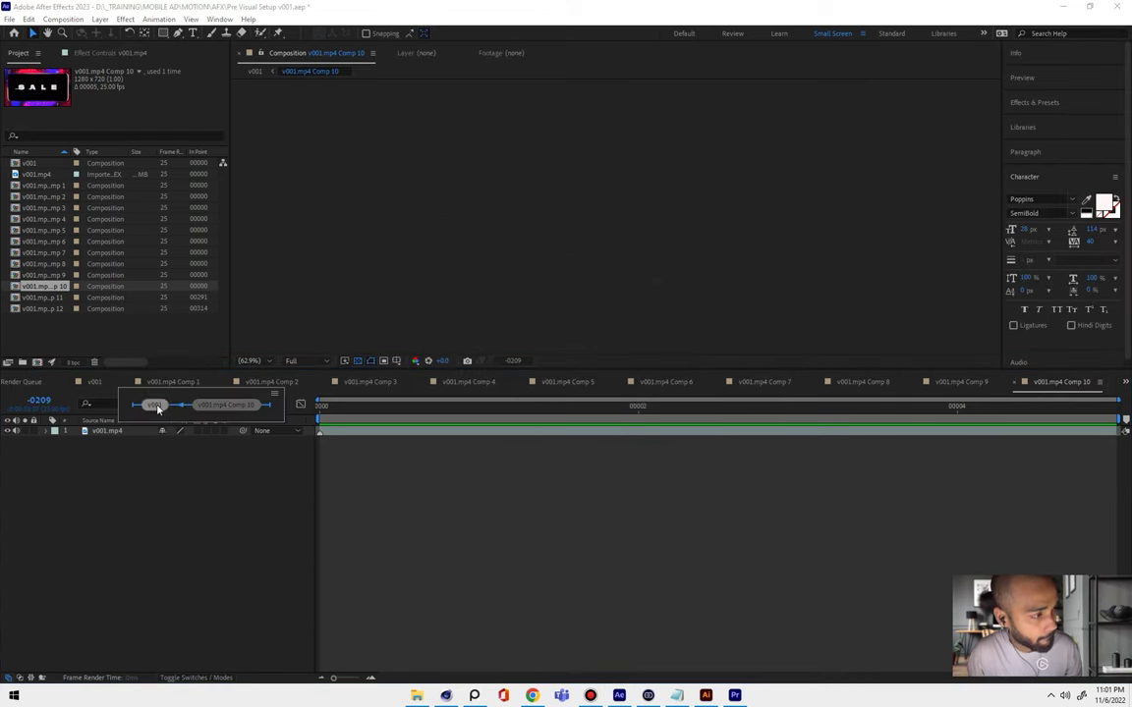
{"action": "left_click", "coordinate": [162, 396]}
{"action": "double_click", "coordinate": [134, 442]}
{"action": "right_click", "coordinate": [196, 528]}
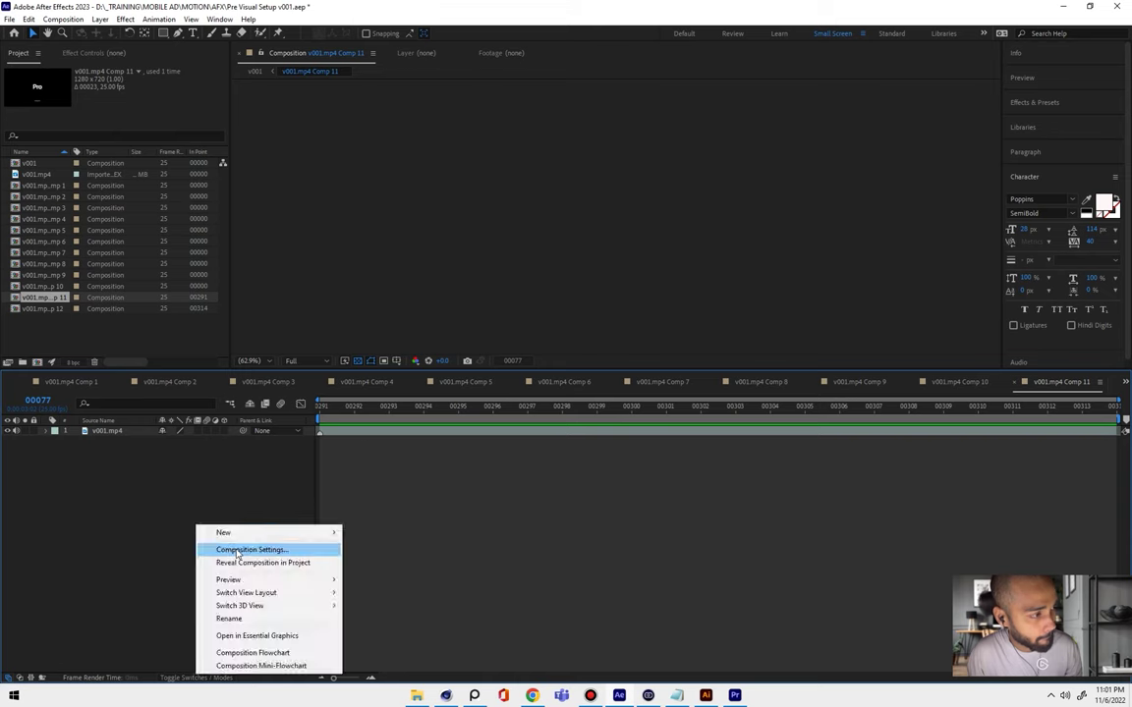
{"action": "left_click", "coordinate": [236, 548]}
{"action": "left_click", "coordinate": [491, 347]}
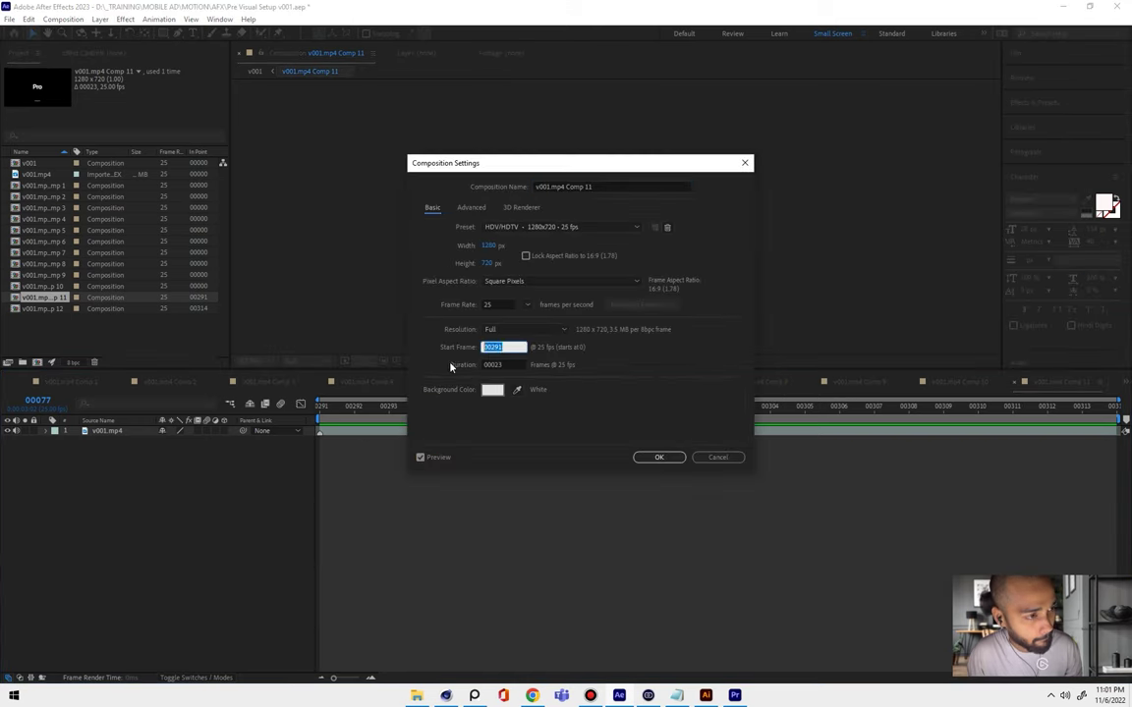
{"action": "left_click", "coordinate": [657, 458]}
{"action": "key", "text": "Tab"}
{"action": "left_click", "coordinate": [148, 365]}
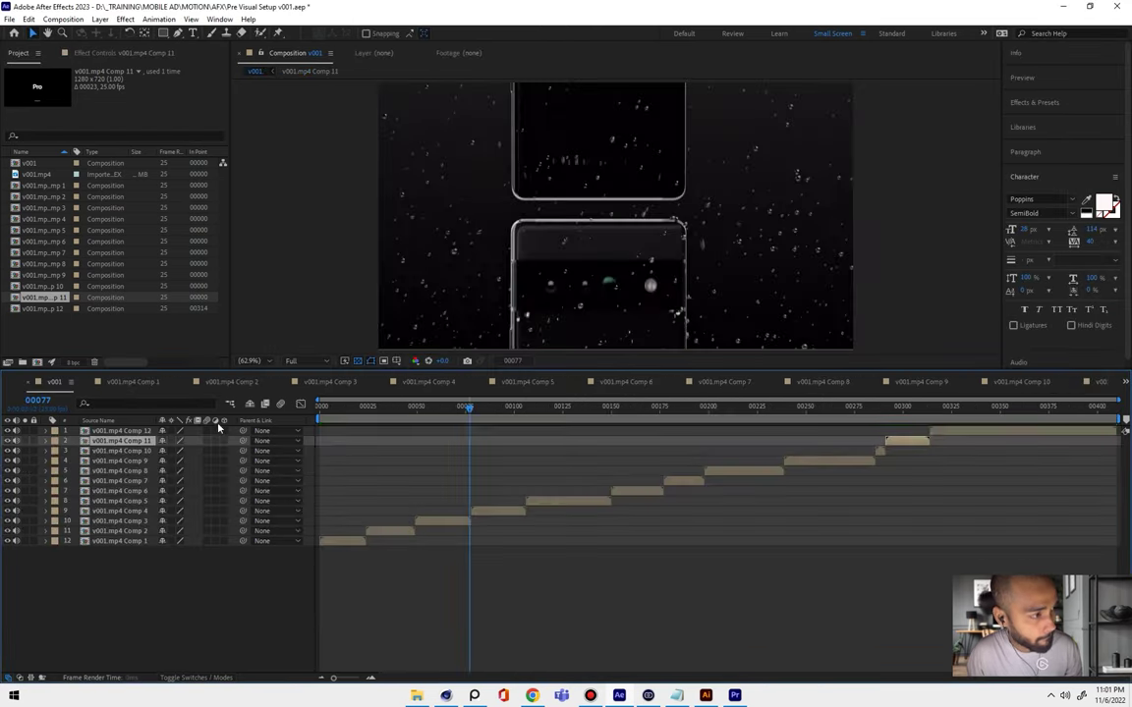
- Set v001.mp4 Comp 12's start frame to 0 and go back to the v001 composition
{"action": "double_click", "coordinate": [118, 430]}
{"action": "right_click", "coordinate": [202, 500]}
{"action": "left_click", "coordinate": [257, 522]}
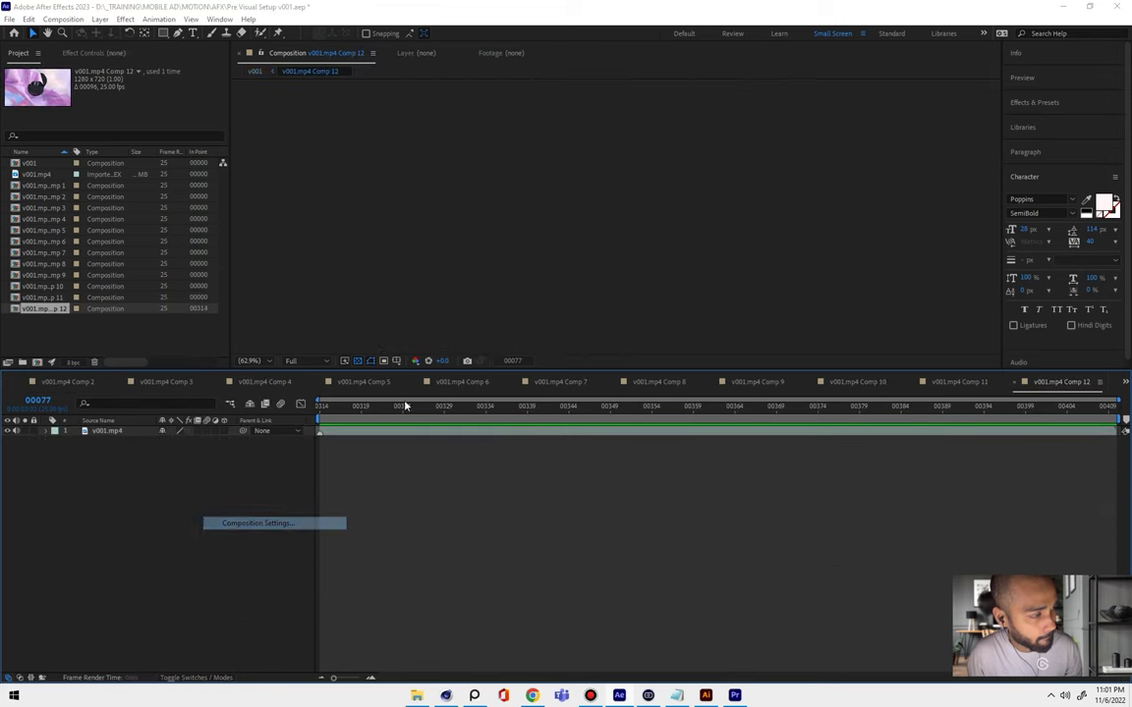
{"action": "left_click", "coordinate": [491, 346]}
{"action": "left_click", "coordinate": [664, 458]}
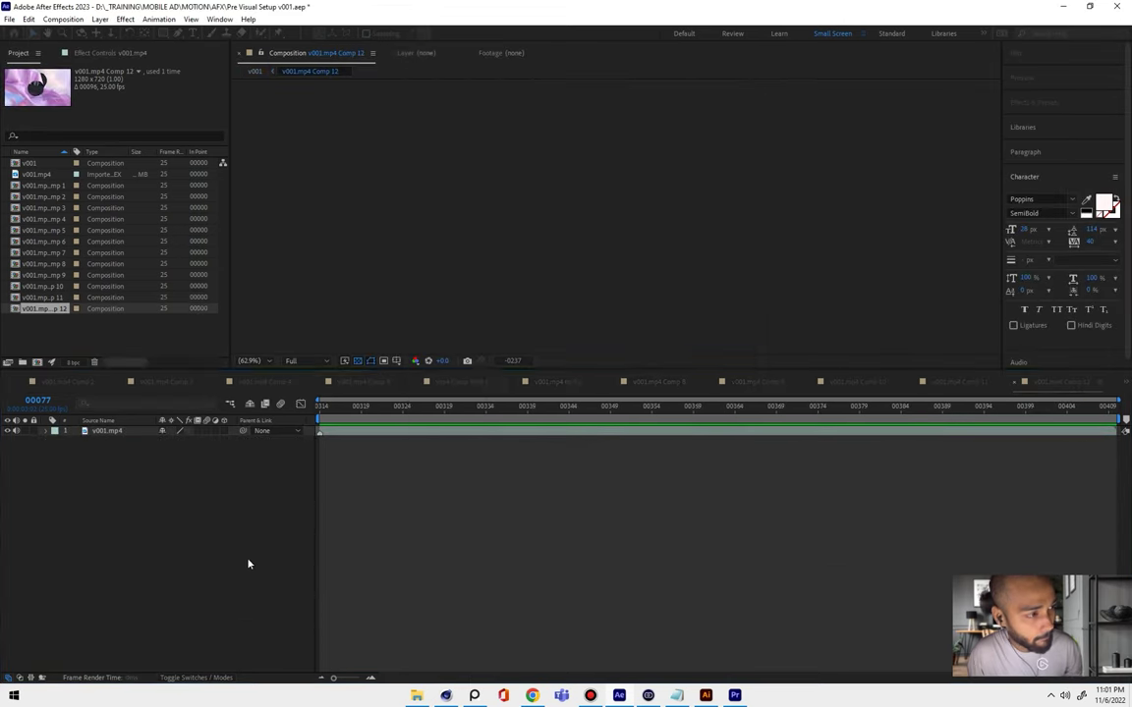
{"action": "key", "text": "Tab"}
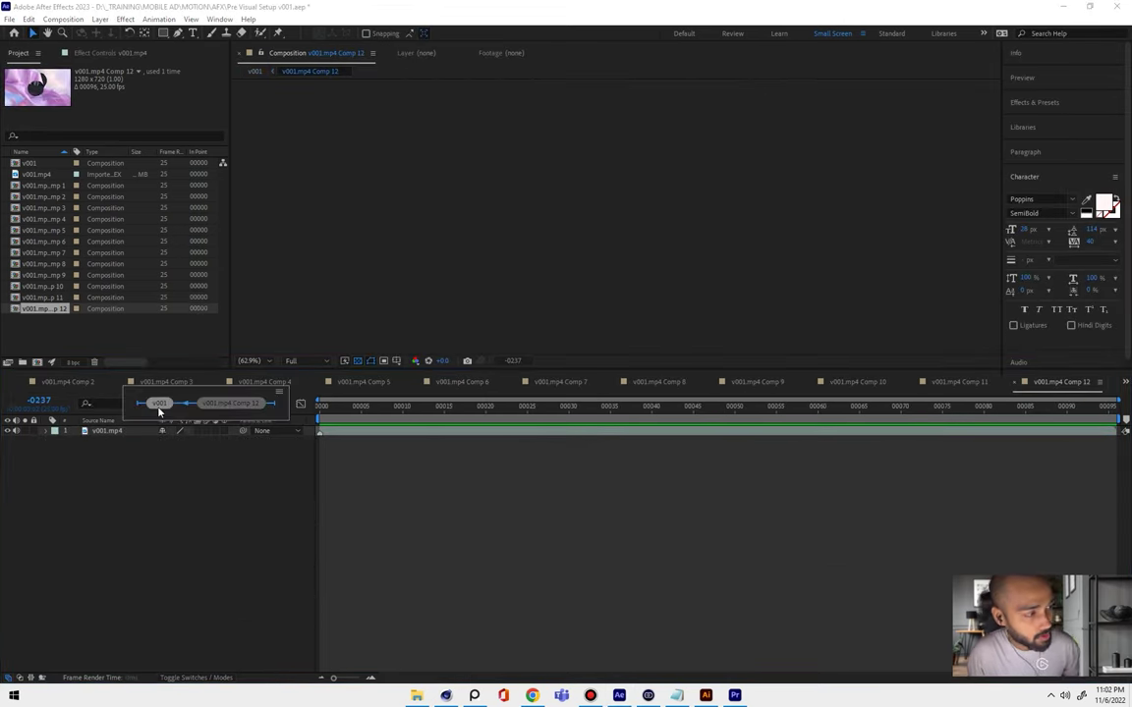
{"action": "left_click", "coordinate": [159, 402]}
{"action": "key", "text": "Tab"}
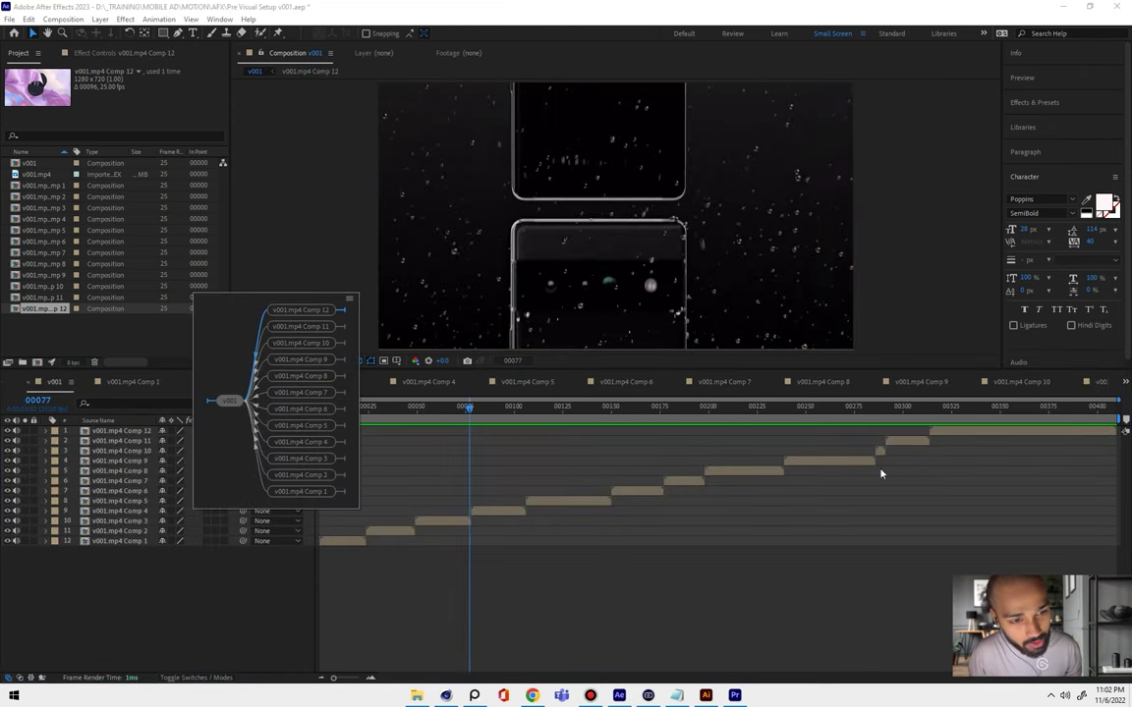
- Close every composition timeline except the parent v001 comp
{"action": "left_click", "coordinate": [300, 394]}
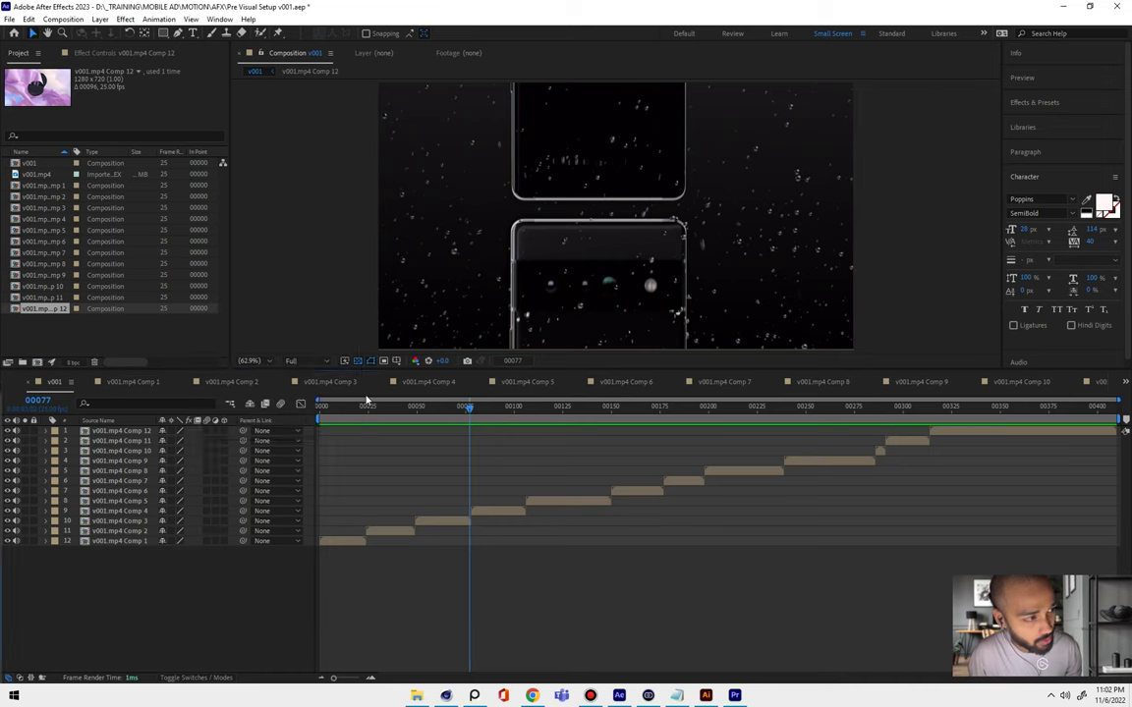
{"action": "left_click", "coordinate": [230, 404]}
{"action": "left_click", "coordinate": [158, 405]}
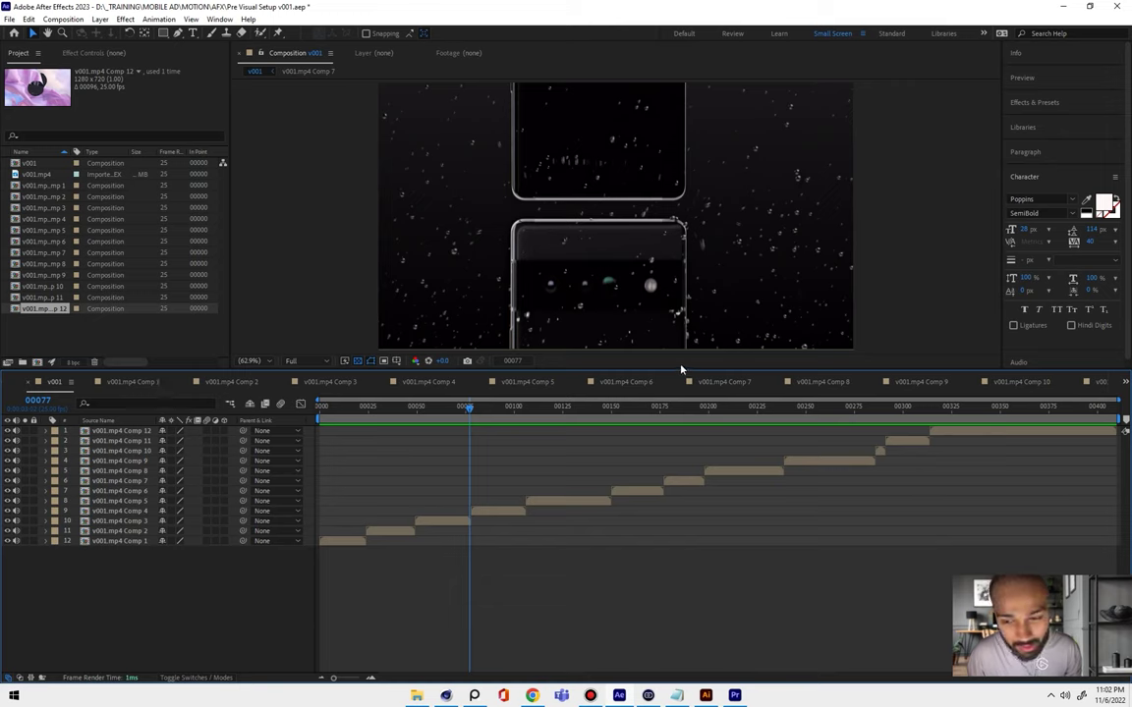
{"action": "right_click", "coordinate": [77, 380]}
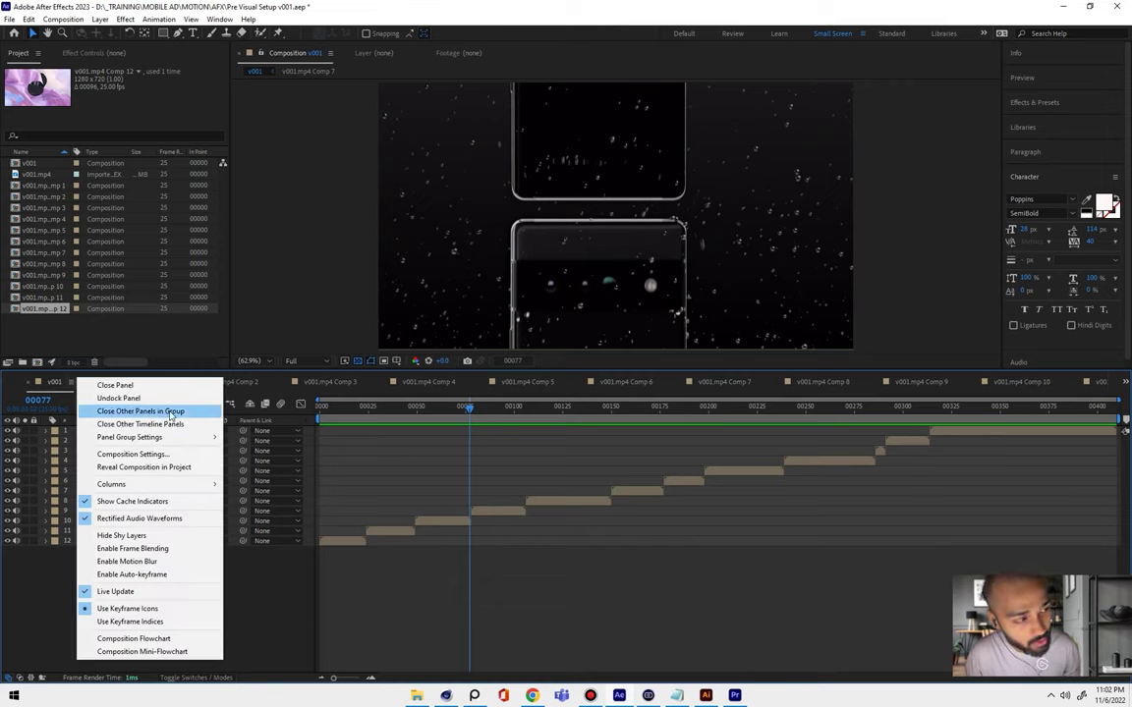
{"action": "left_click", "coordinate": [171, 417]}
- Rename the v001 composition to Master_Comp in Composition Settings
{"action": "right_click", "coordinate": [134, 596]}
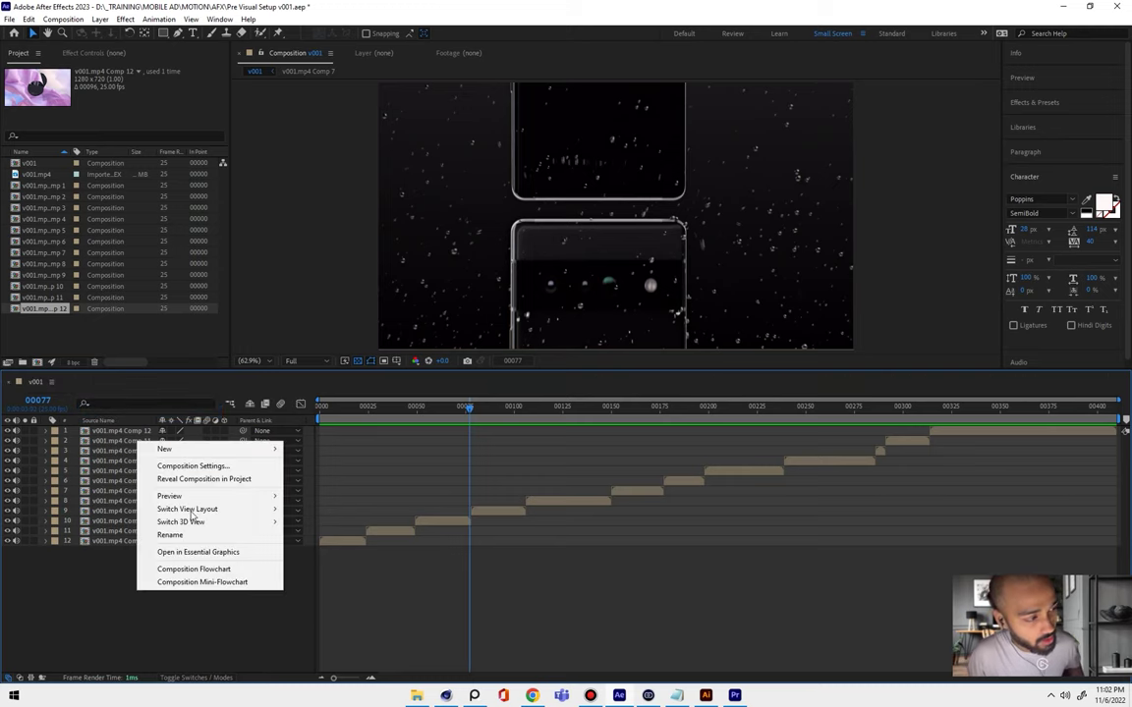
{"action": "left_click", "coordinate": [218, 465]}
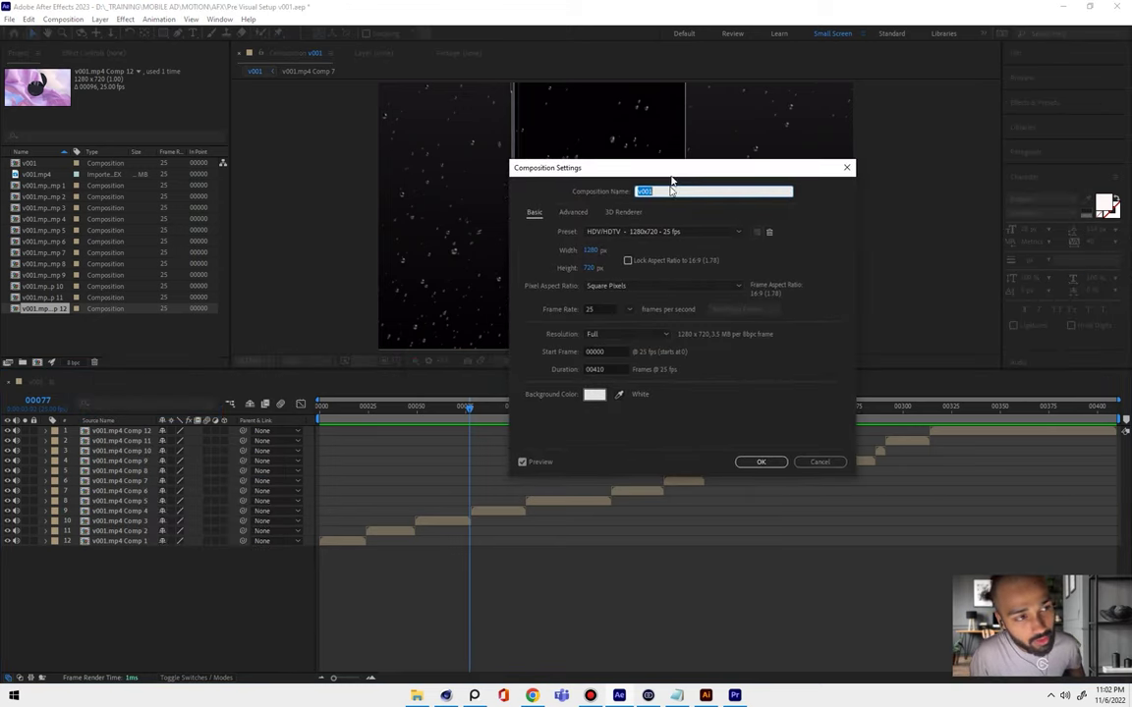
{"action": "type", "text": "Mast"}
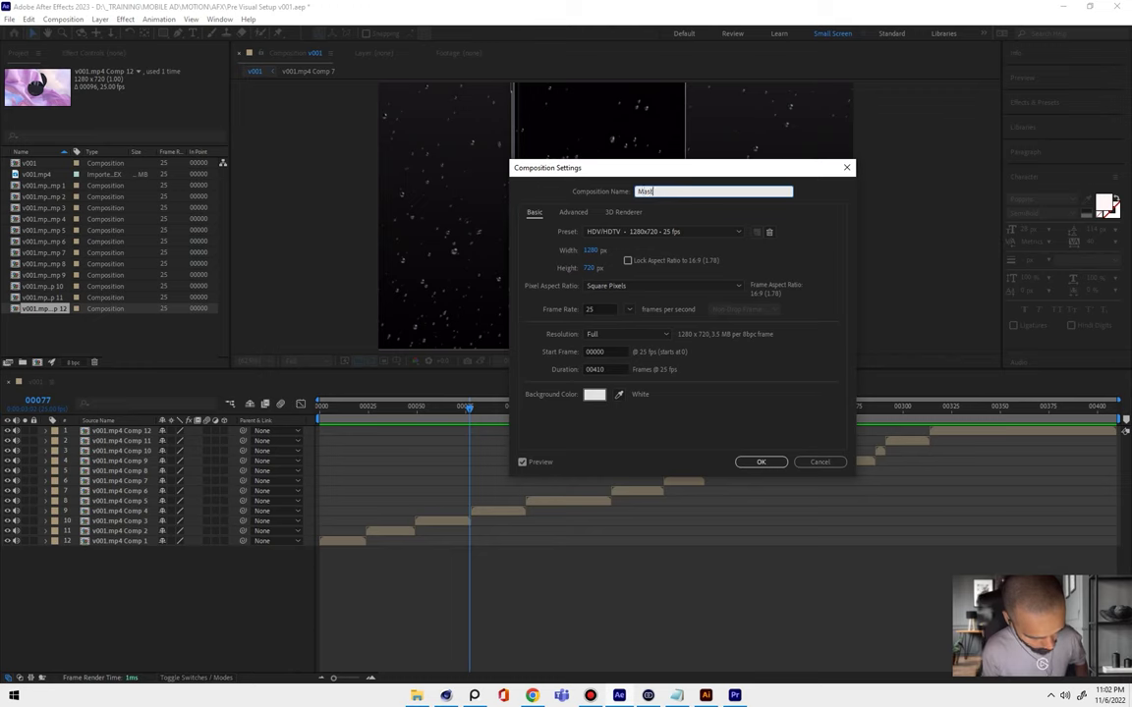
{"action": "type", "text": "er_Comp"}
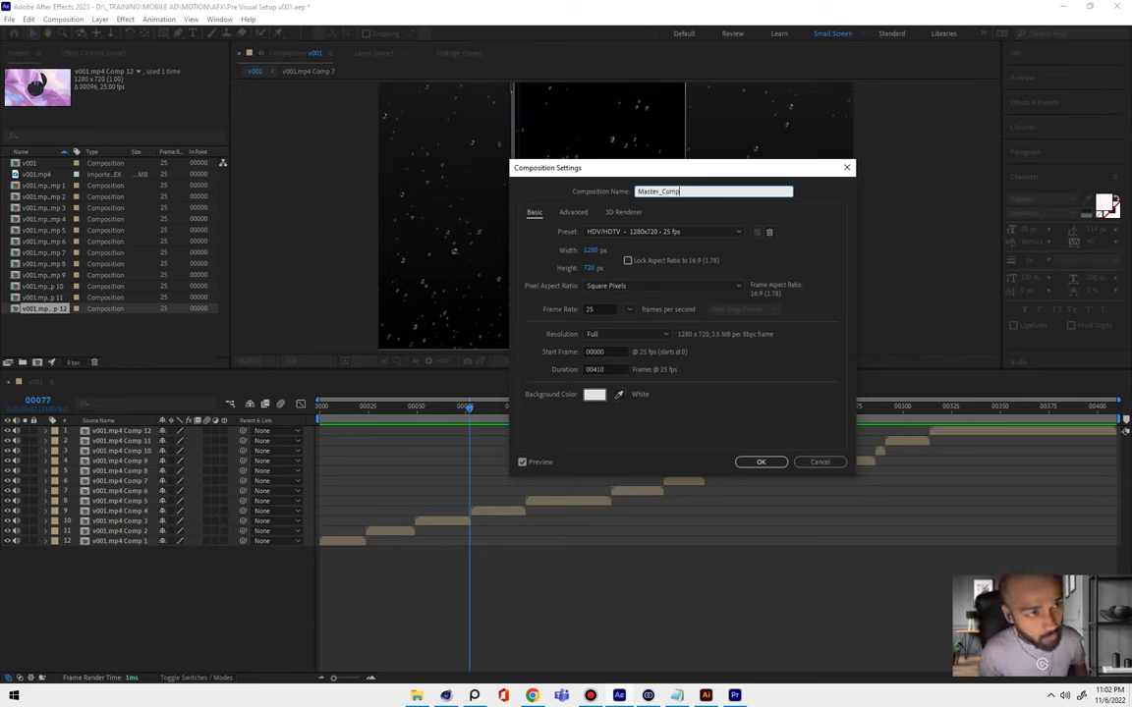
{"action": "key", "text": "Return"}
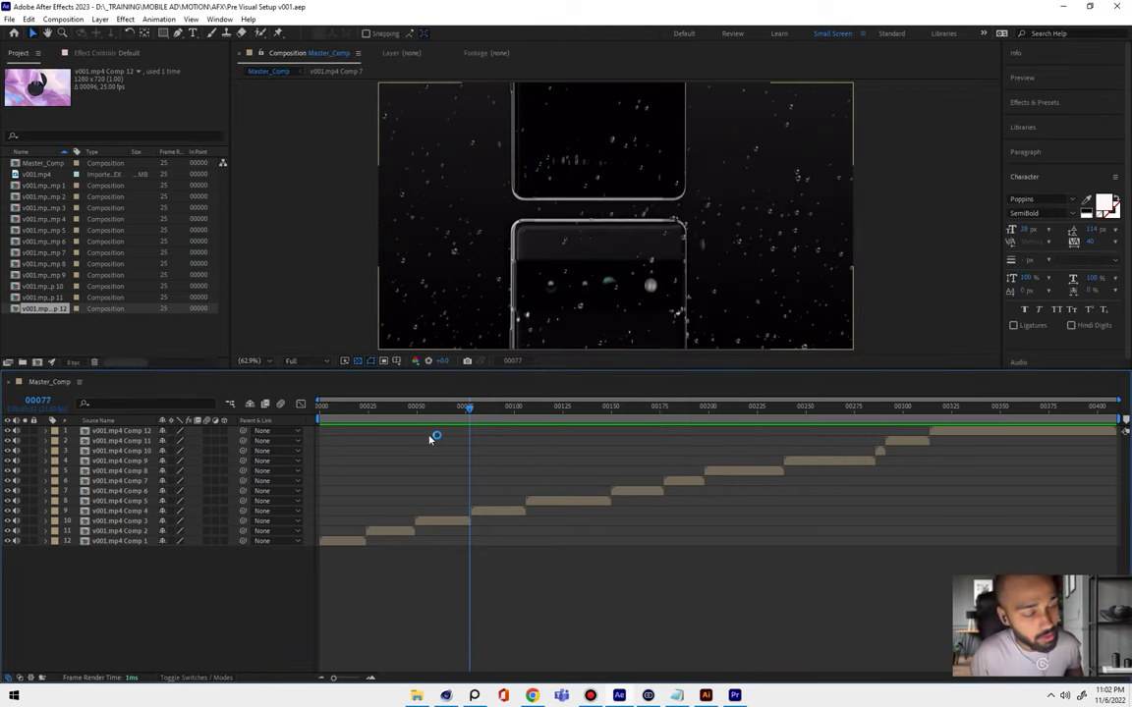
- Rename the bottom three layers (12, 11, 10) to SHOT 01, SHOT 02 and SHOT 03
{"action": "left_click", "coordinate": [101, 543]}
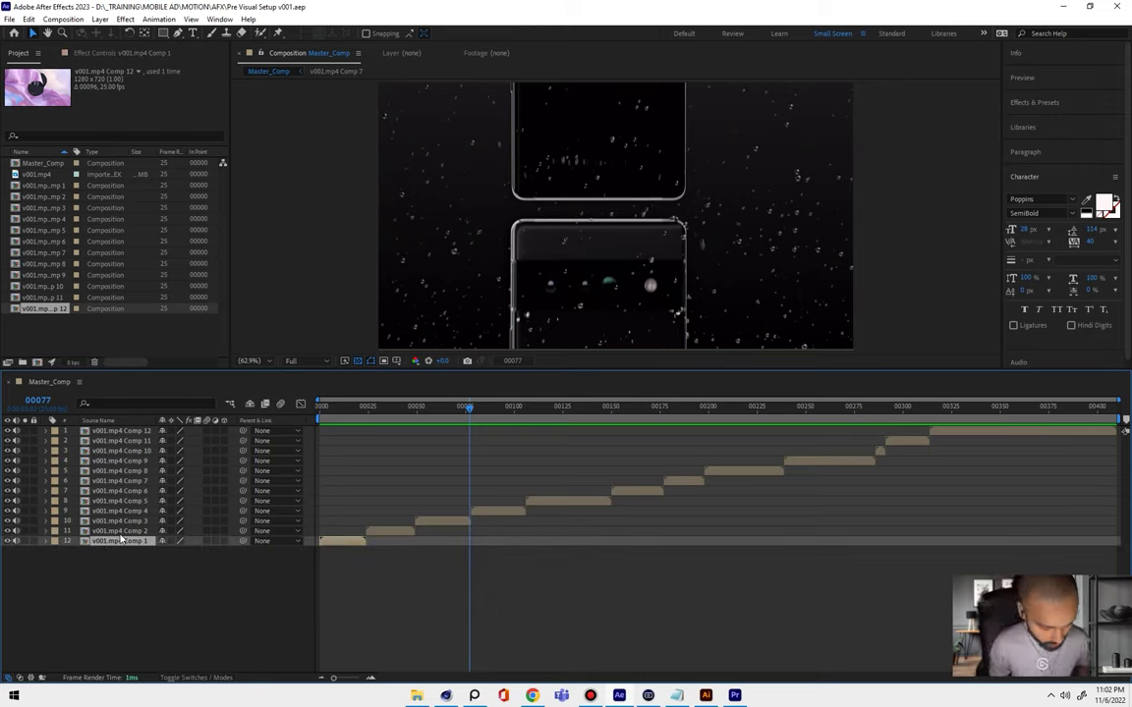
{"action": "key", "text": "Return"}
{"action": "type", "text": "SHOT 01"}
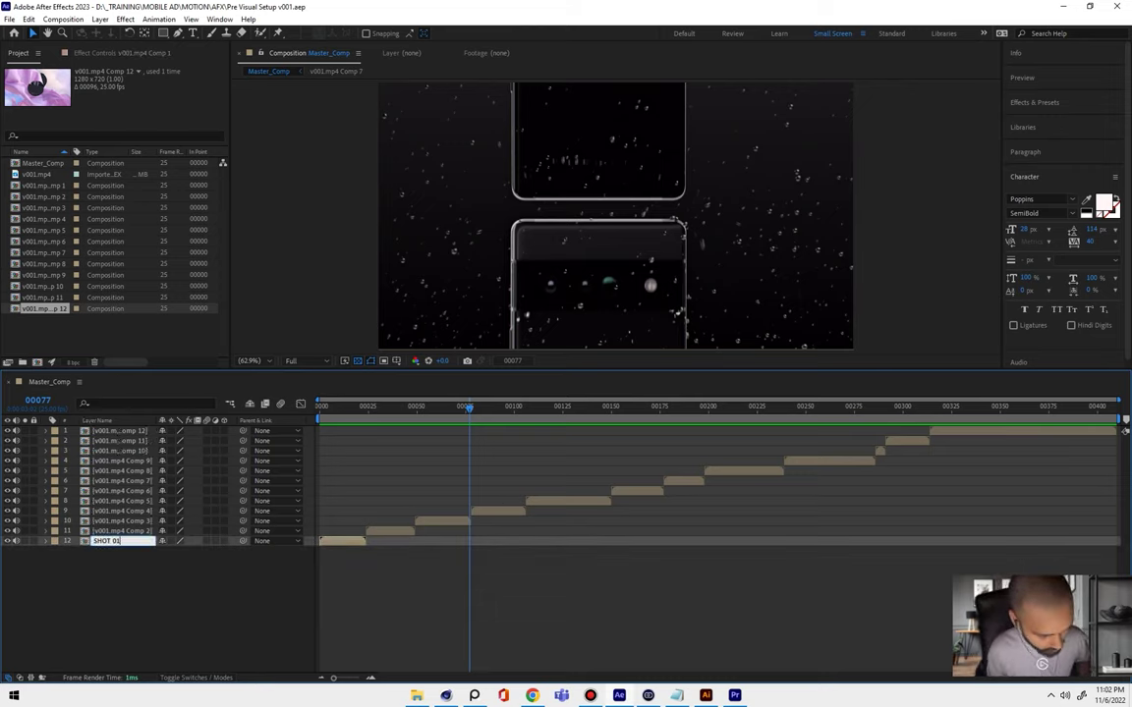
{"action": "key", "text": "Return"}
{"action": "key", "text": "ctrl+Up"}
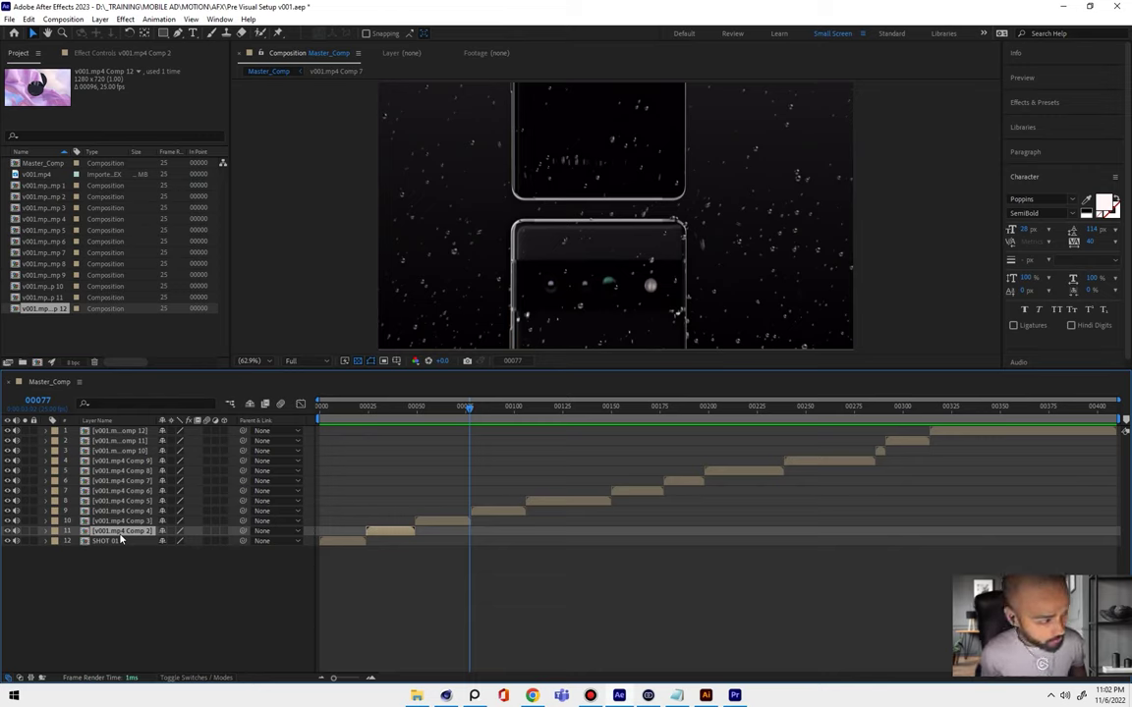
{"action": "key", "text": "Return"}
{"action": "type", "text": "SHOT 02"}
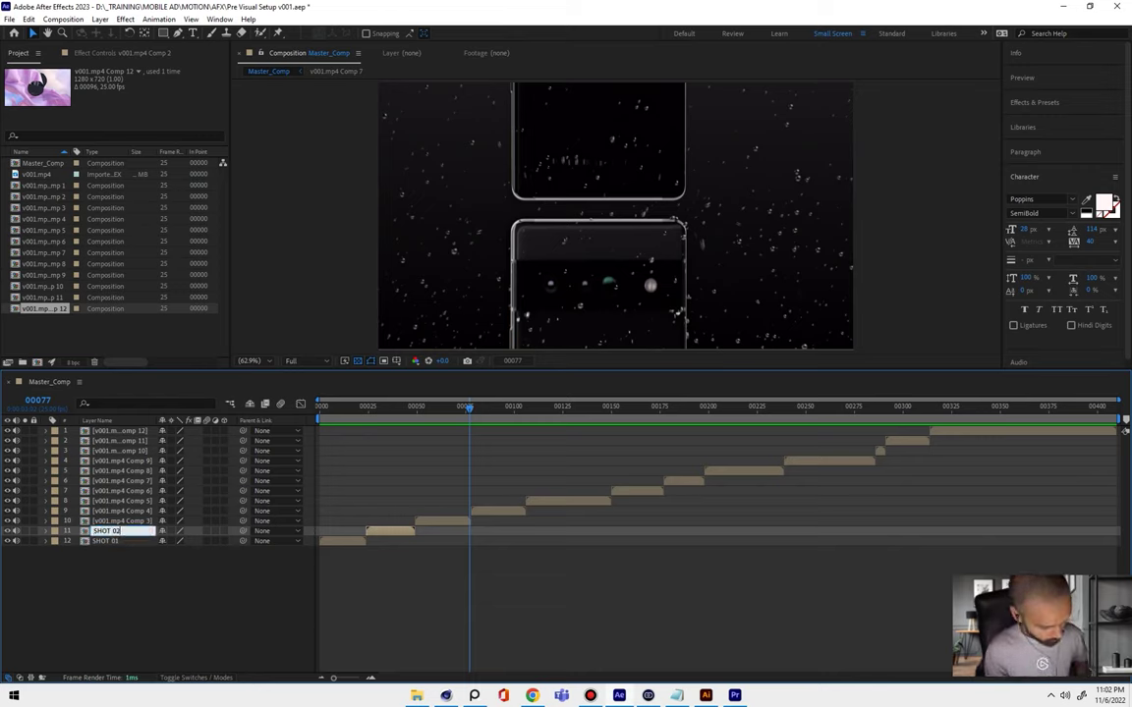
{"action": "key", "text": "Return"}
{"action": "key", "text": "ctrl+Up"}
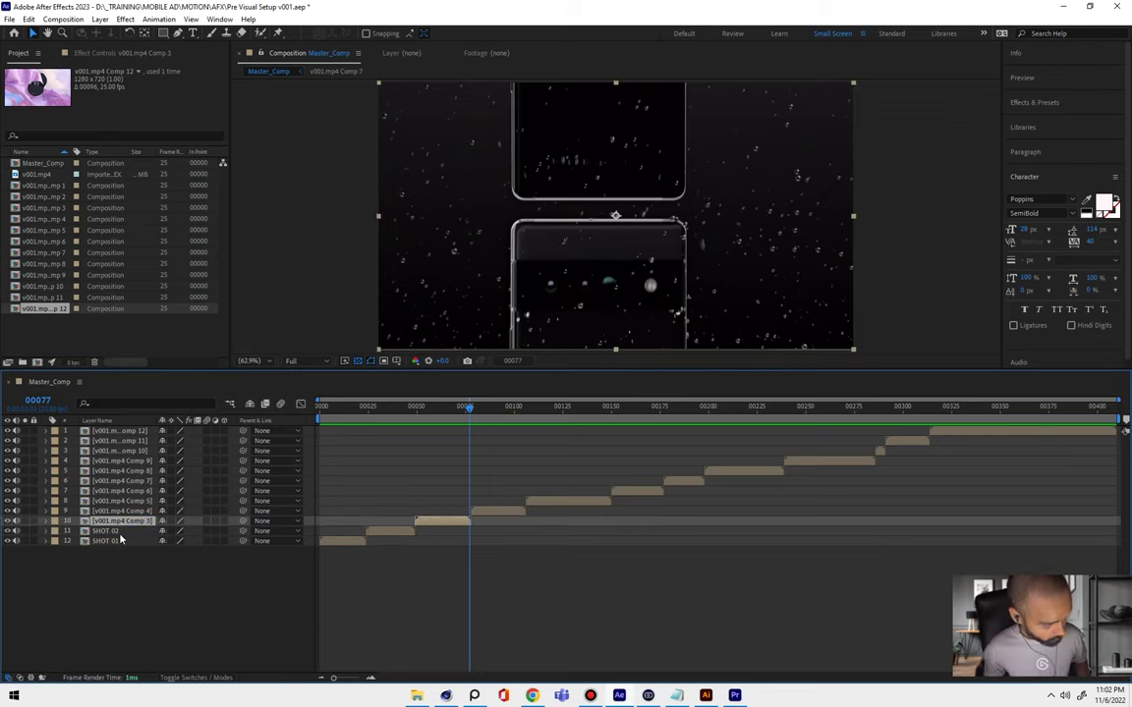
{"action": "key", "text": "Return"}
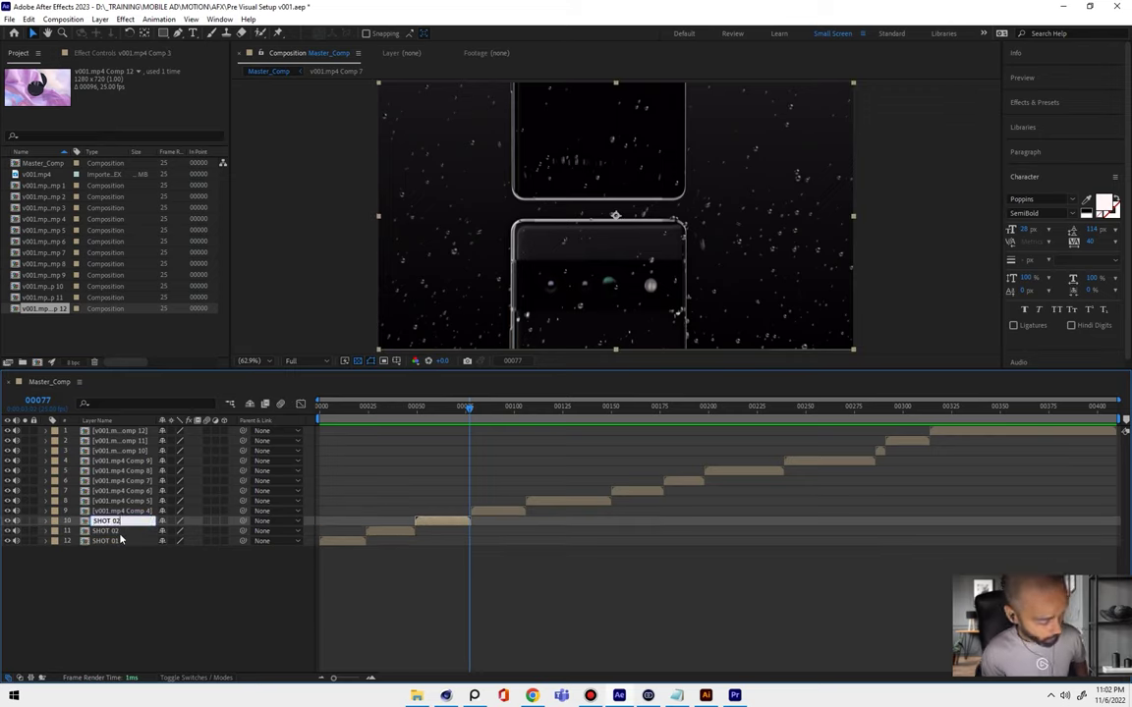
{"action": "key", "text": "Return"}
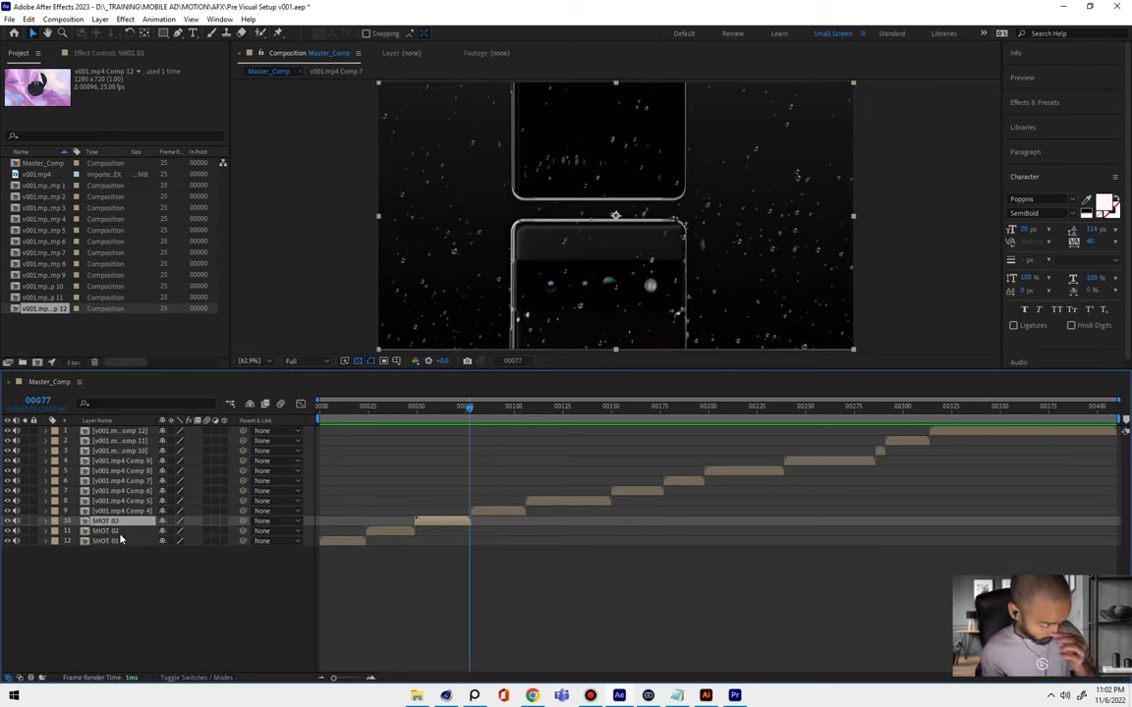
- Rename layers 9, 8 and 7 to SHOT 04, SHOT 05 and SHOT 06
{"action": "key", "text": "ctrl+Up"}
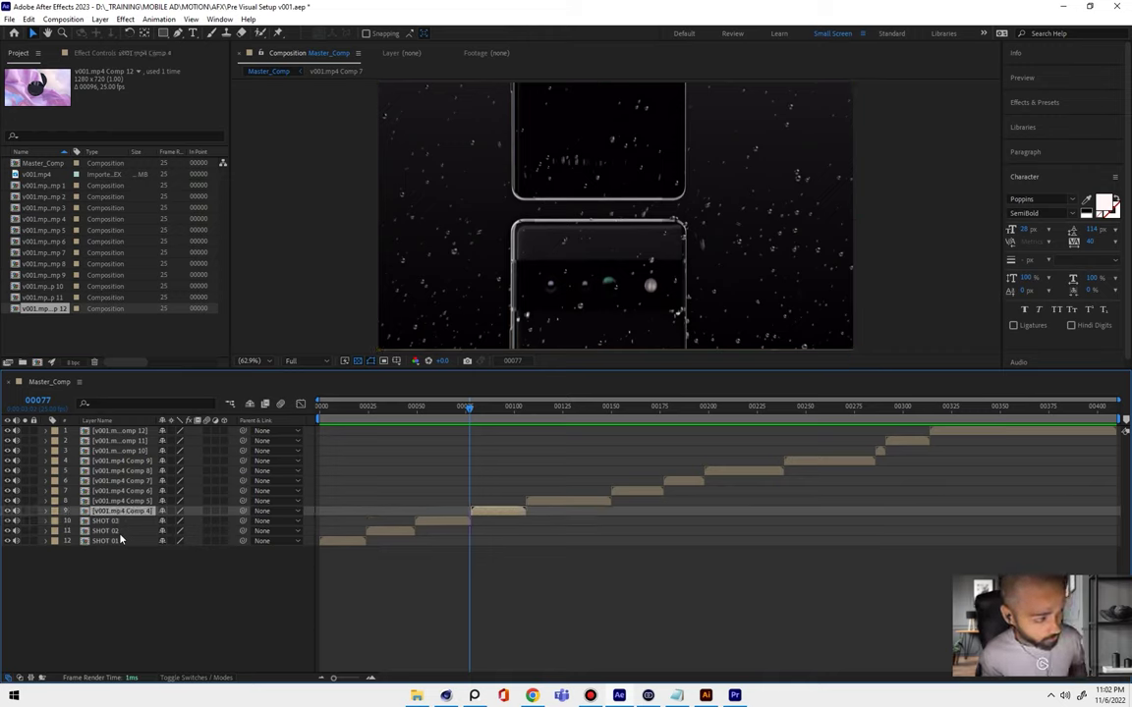
{"action": "key", "text": "Return"}
{"action": "type", "text": "SHOT 04"}
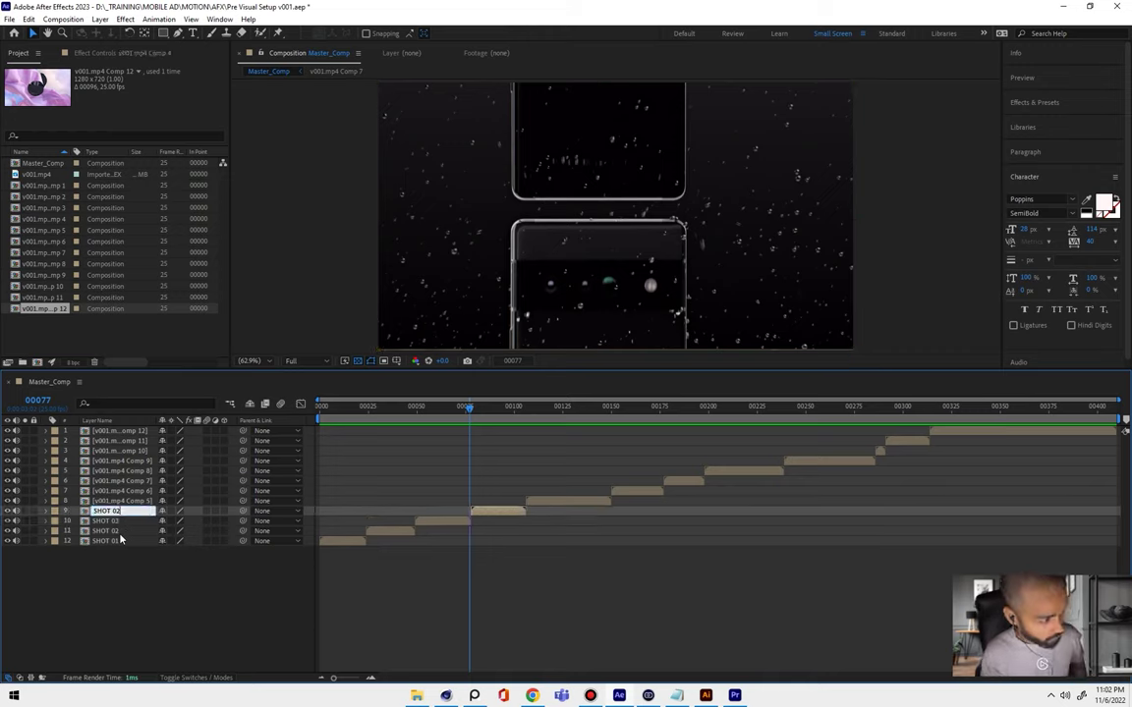
{"action": "type", "text": "4"}
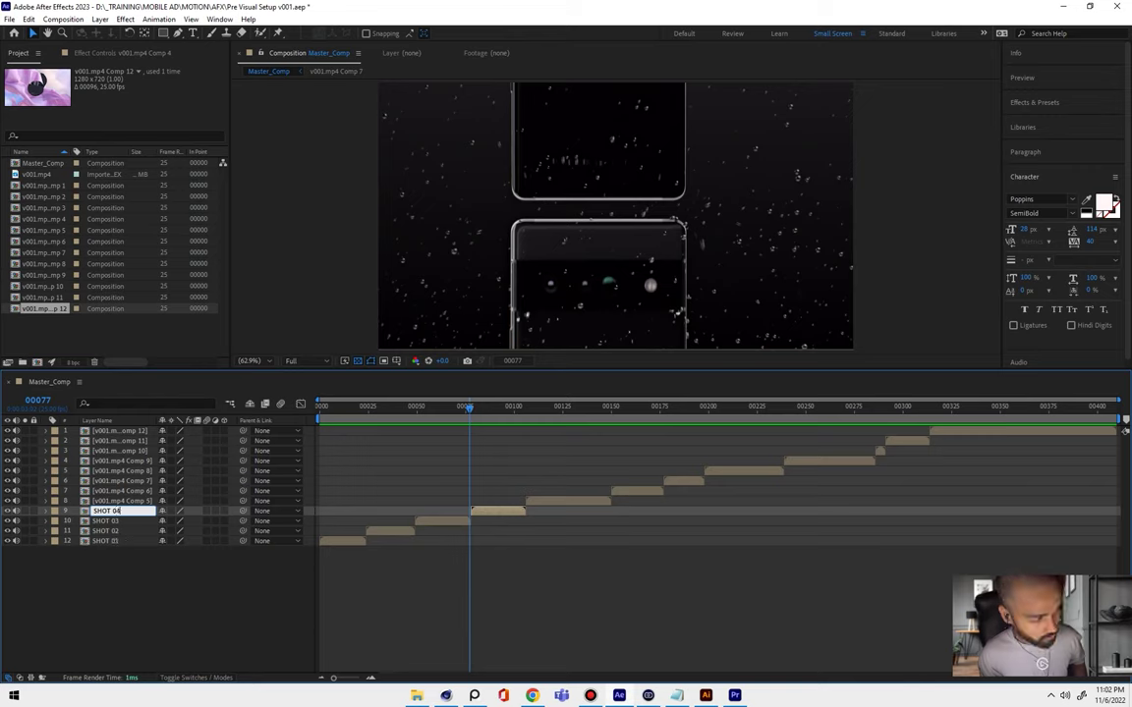
{"action": "key", "text": "Return"}
{"action": "key", "text": "ctrl+Up"}
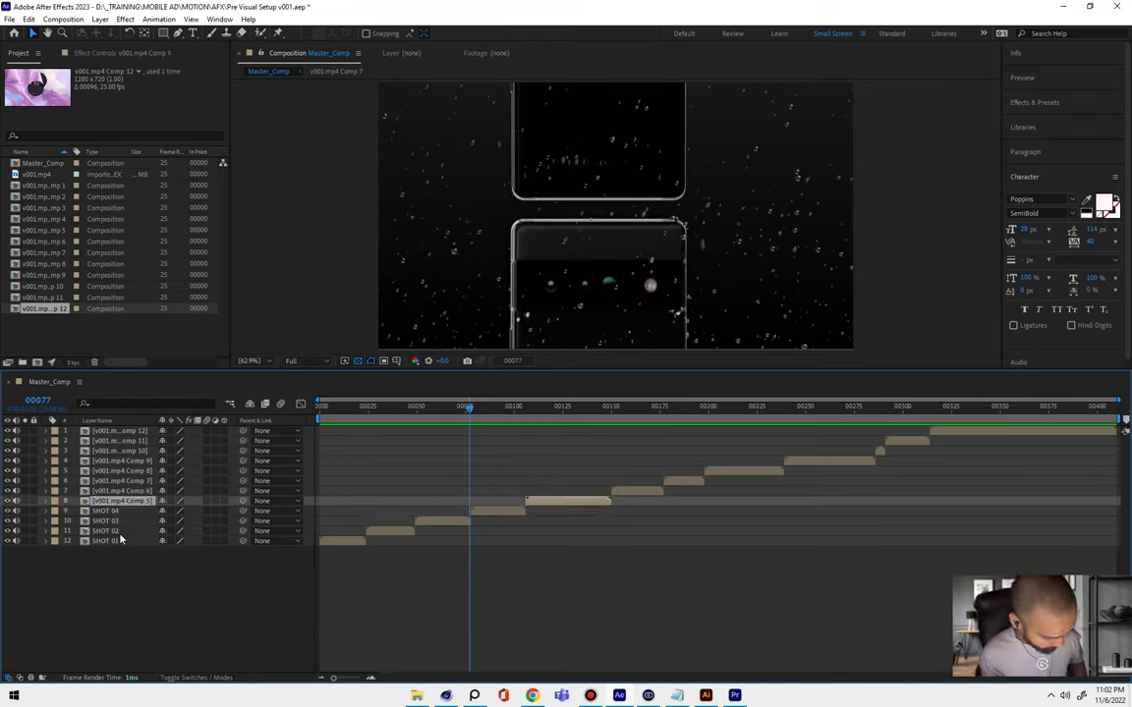
{"action": "key", "text": "Return"}
{"action": "type", "text": "SHOT 05"}
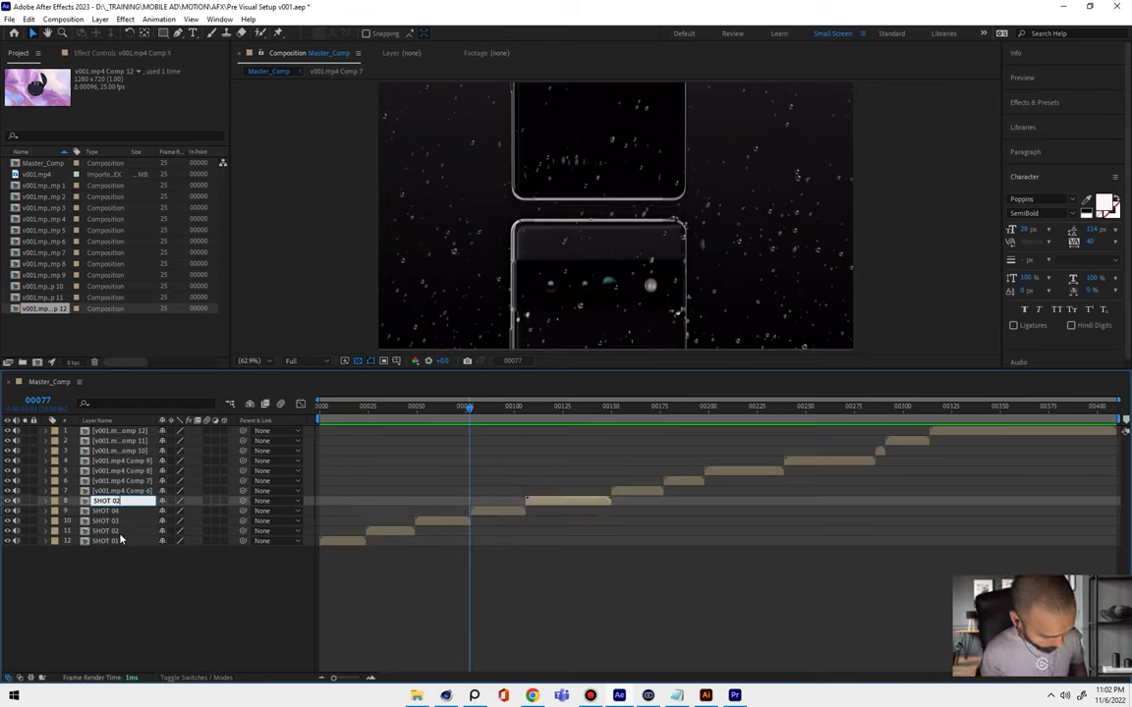
{"action": "key", "text": "Return"}
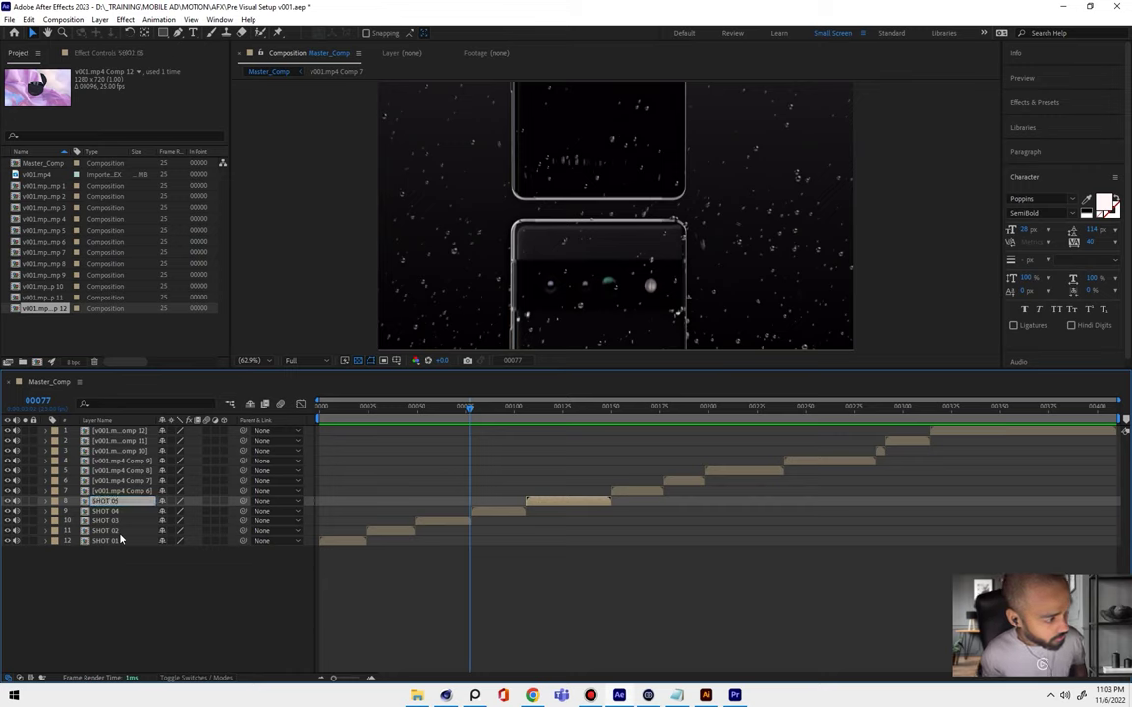
{"action": "key", "text": "ctrl+Up"}
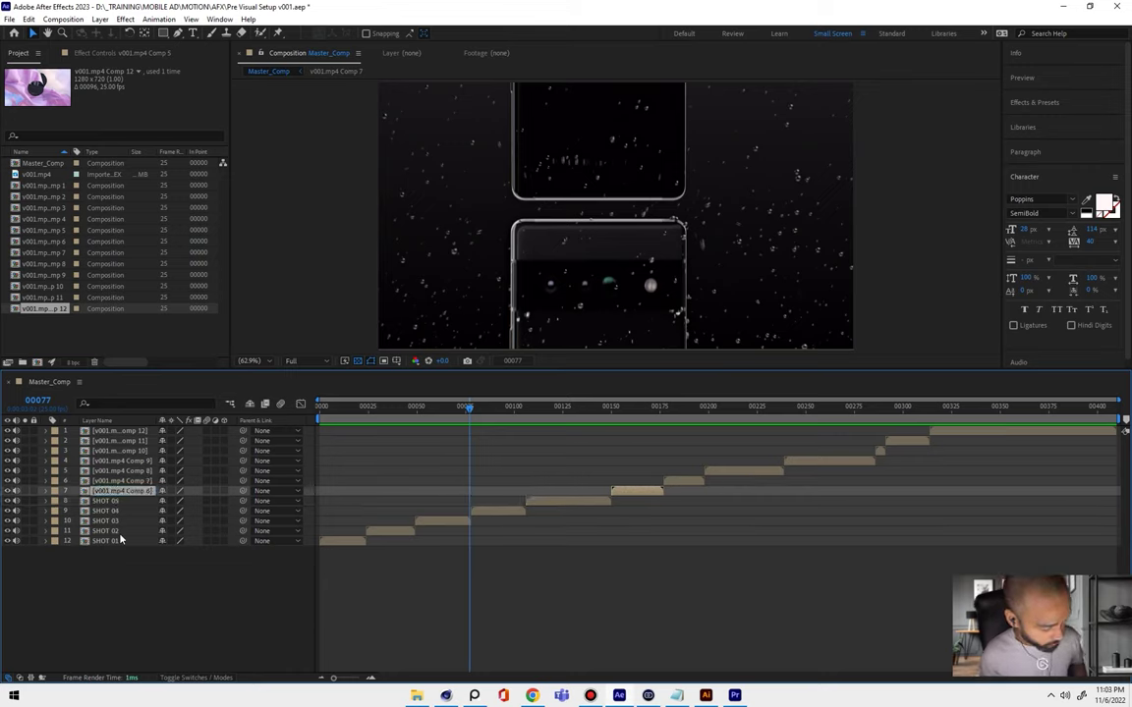
{"action": "key", "text": "Return"}
{"action": "type", "text": "SHOT 06"}
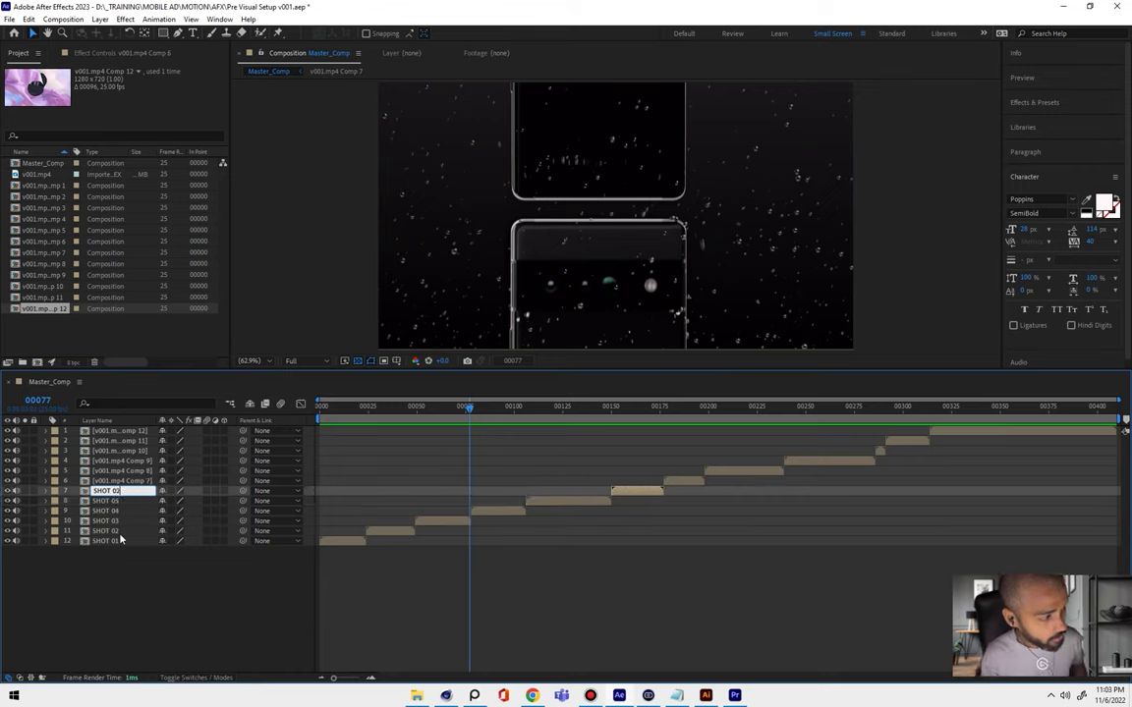
{"action": "key", "text": "BackSpace"}
{"action": "type", "text": "6"}
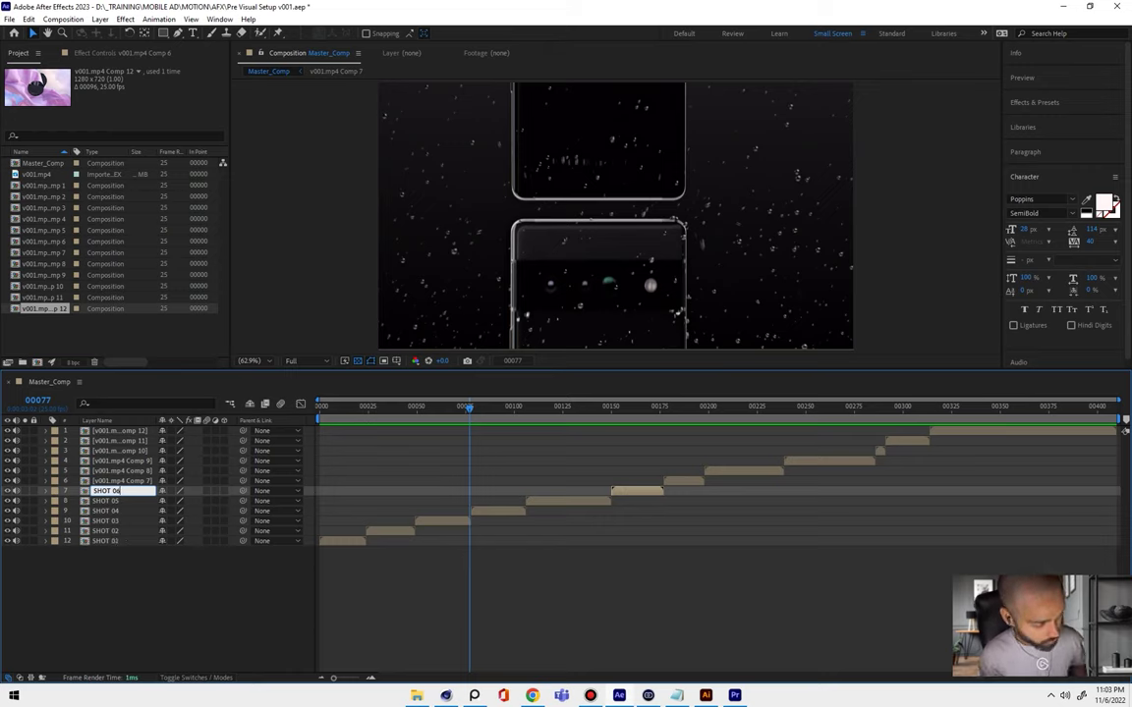
{"action": "key", "text": "Return"}
- Rename layers 6, 5 and 4 to SHOT 07, SHOT 08 and SHOT 09
{"action": "key", "text": "ctrl+Up"}
{"action": "key", "text": "Return"}
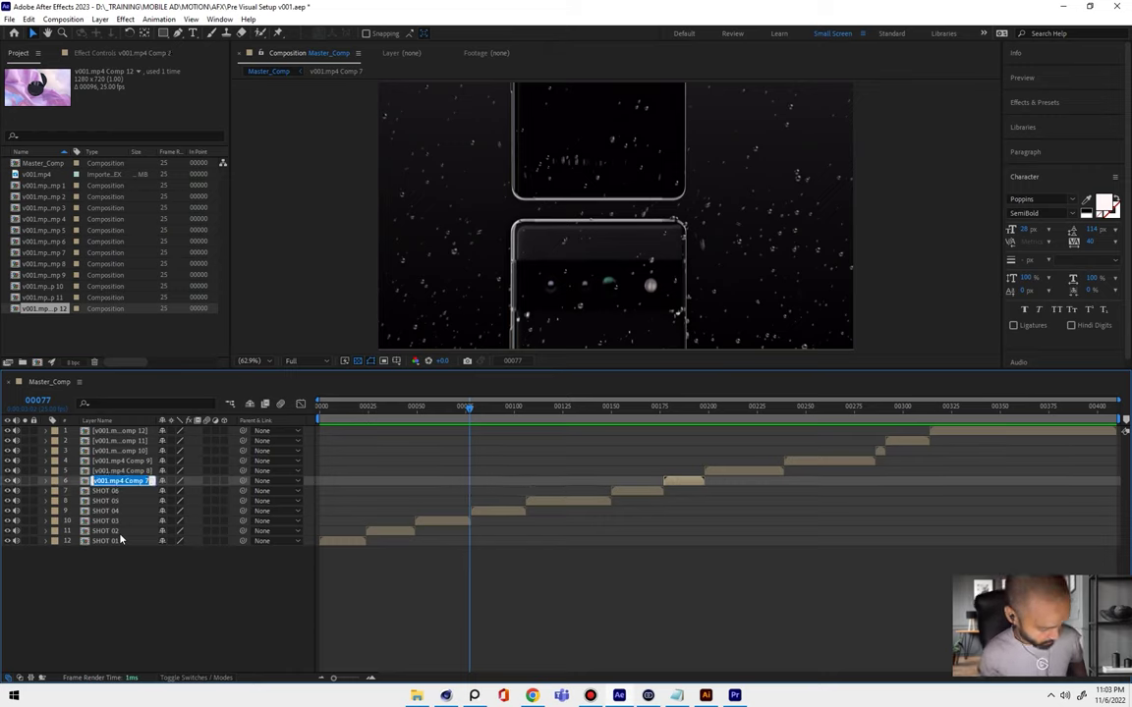
{"action": "type", "text": "SHOT 07"}
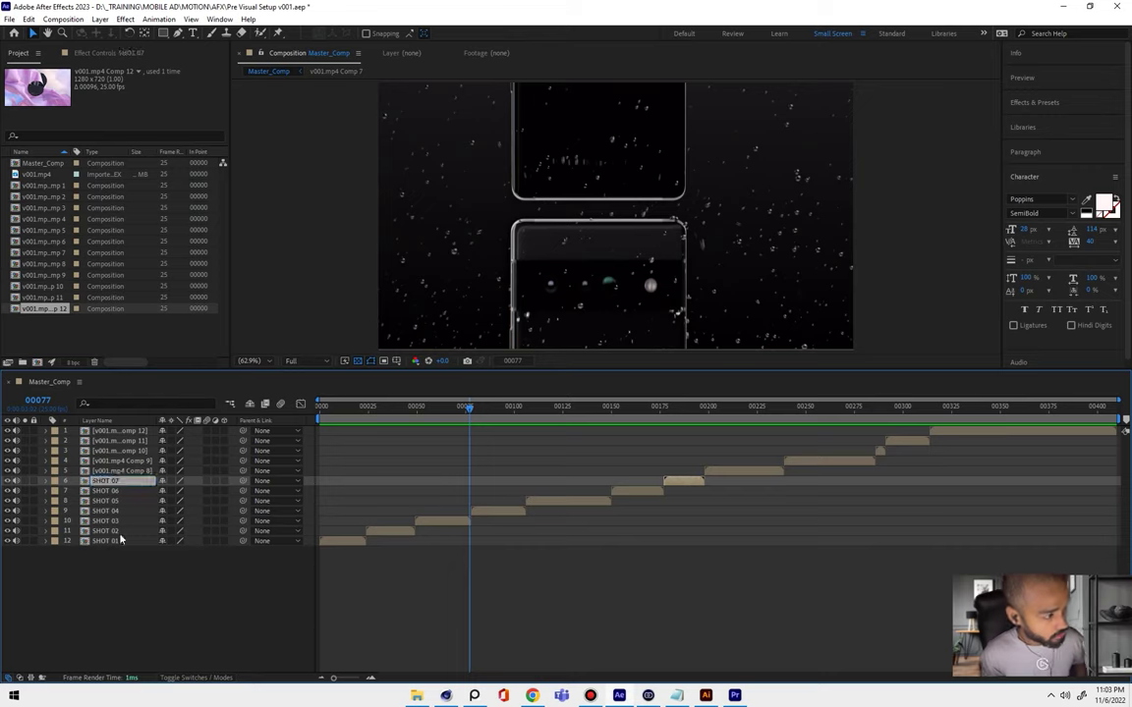
{"action": "key", "text": "Return"}
{"action": "key", "text": "ctrl+Up"}
{"action": "key", "text": "Return"}
{"action": "type", "text": "SHOT 02"}
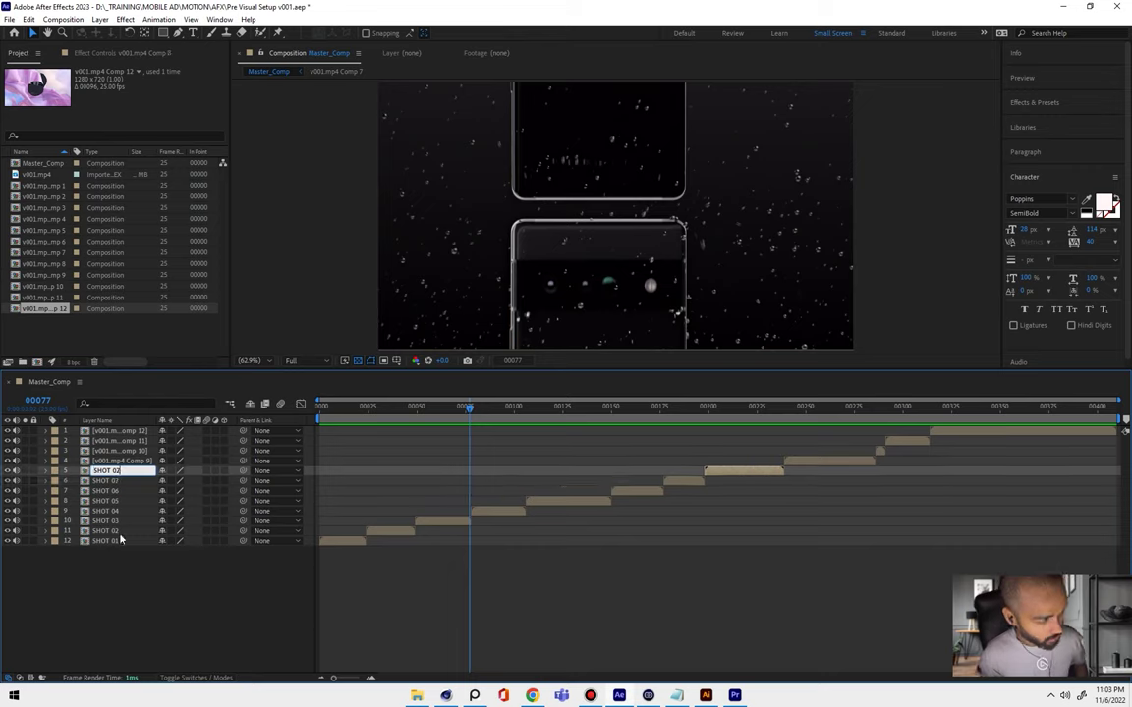
{"action": "type", "text": "8"}
{"action": "key", "text": "Return"}
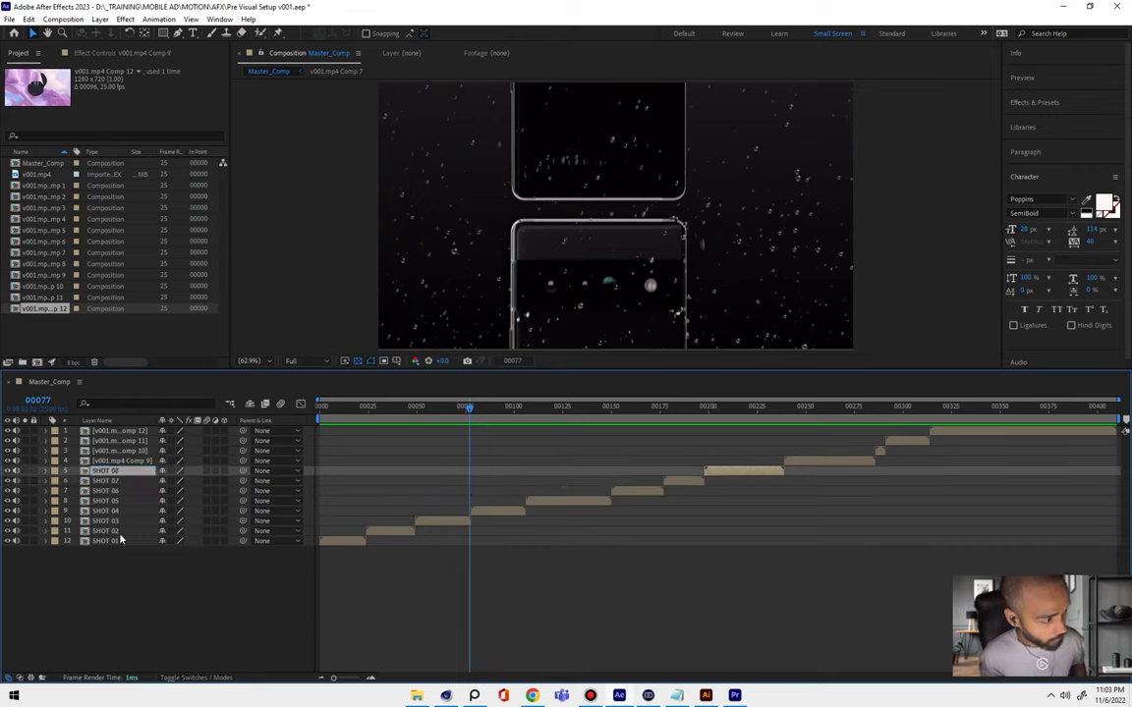
{"action": "key", "text": "ctrl+Up"}
{"action": "key", "text": "Return"}
{"action": "type", "text": "SHOT 0"}
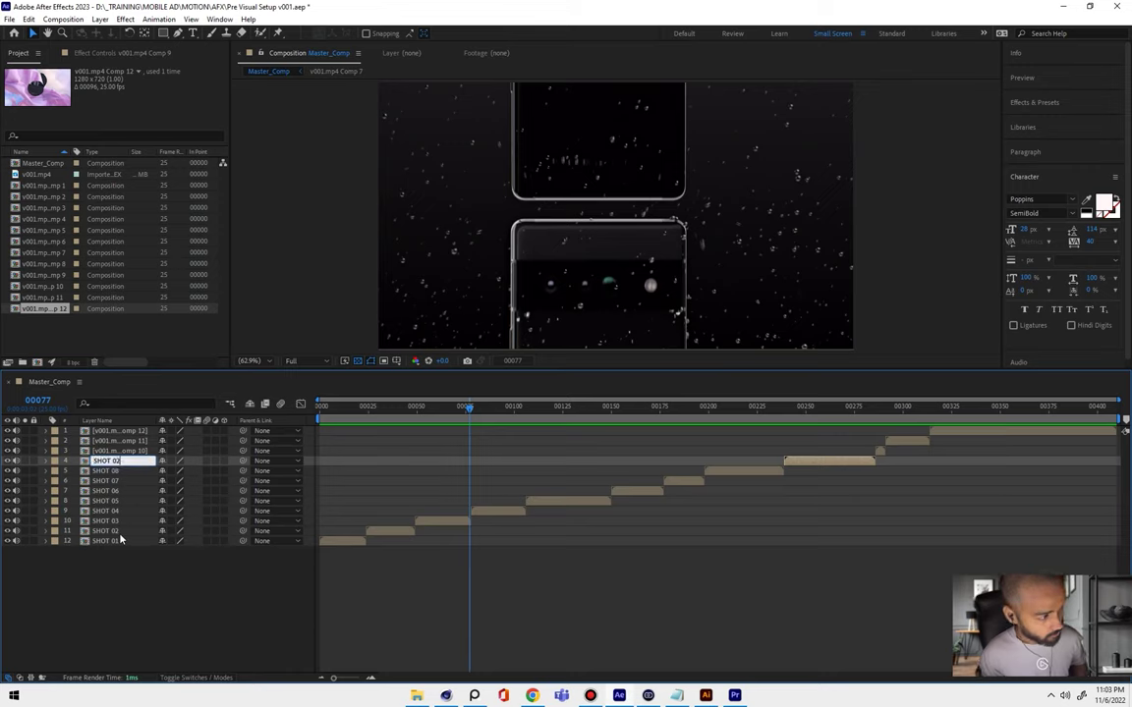
{"action": "type", "text": "9"}
{"action": "key", "text": "Return"}
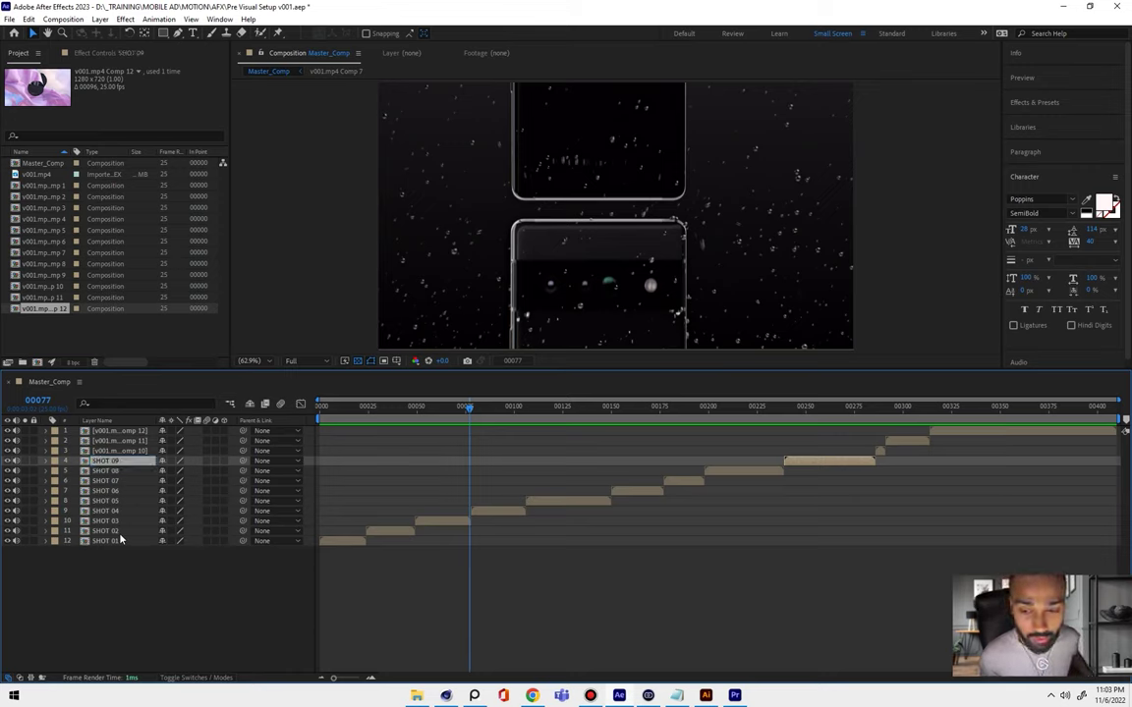
- Rename the top three layers (3, 2, 1) to SHOT 10, SHOT 11 and SHOT 12
{"action": "key", "text": "ctrl+Up"}
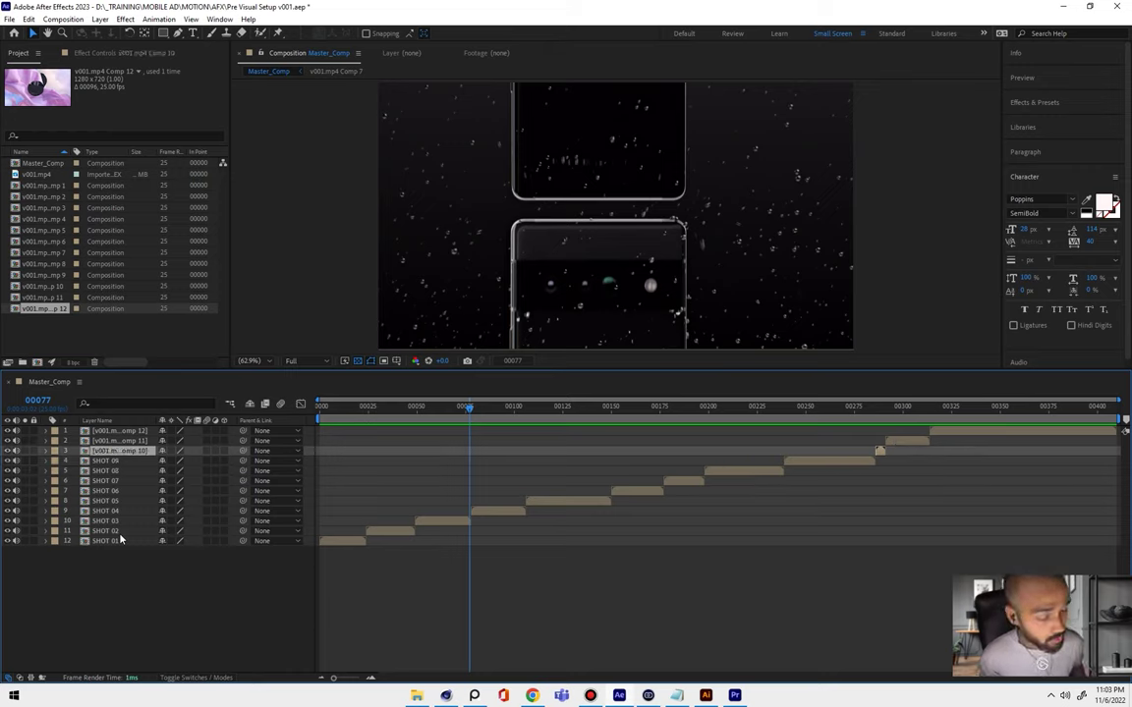
{"action": "key", "text": "Return"}
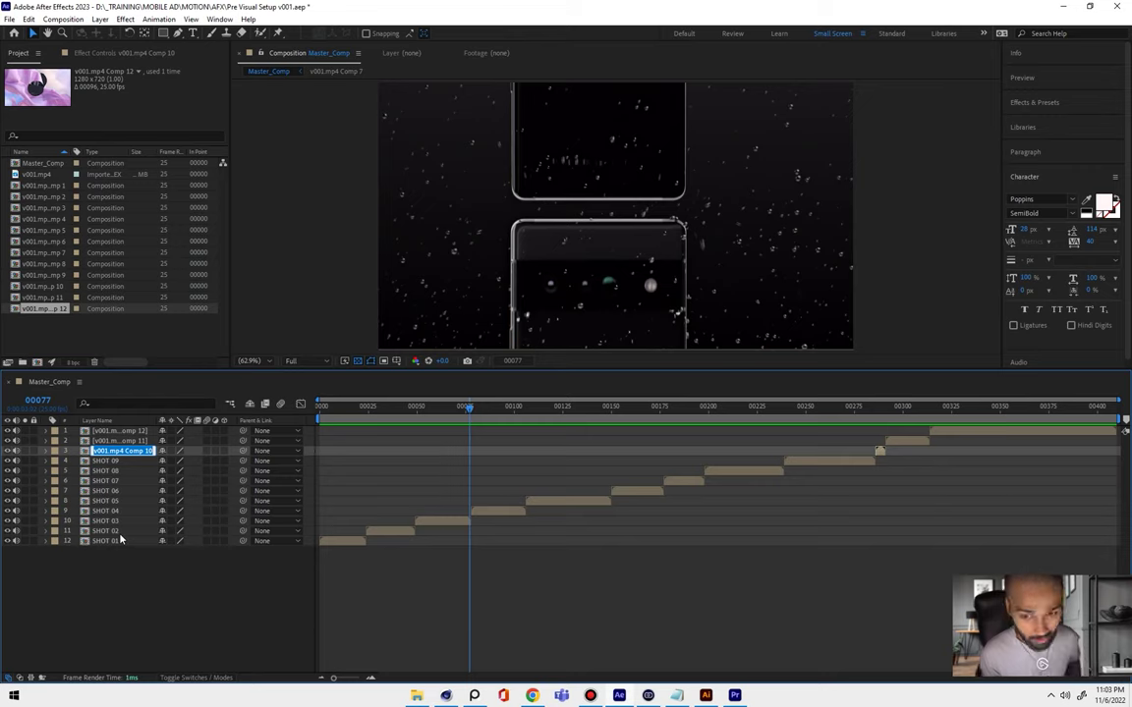
{"action": "type", "text": "10"}
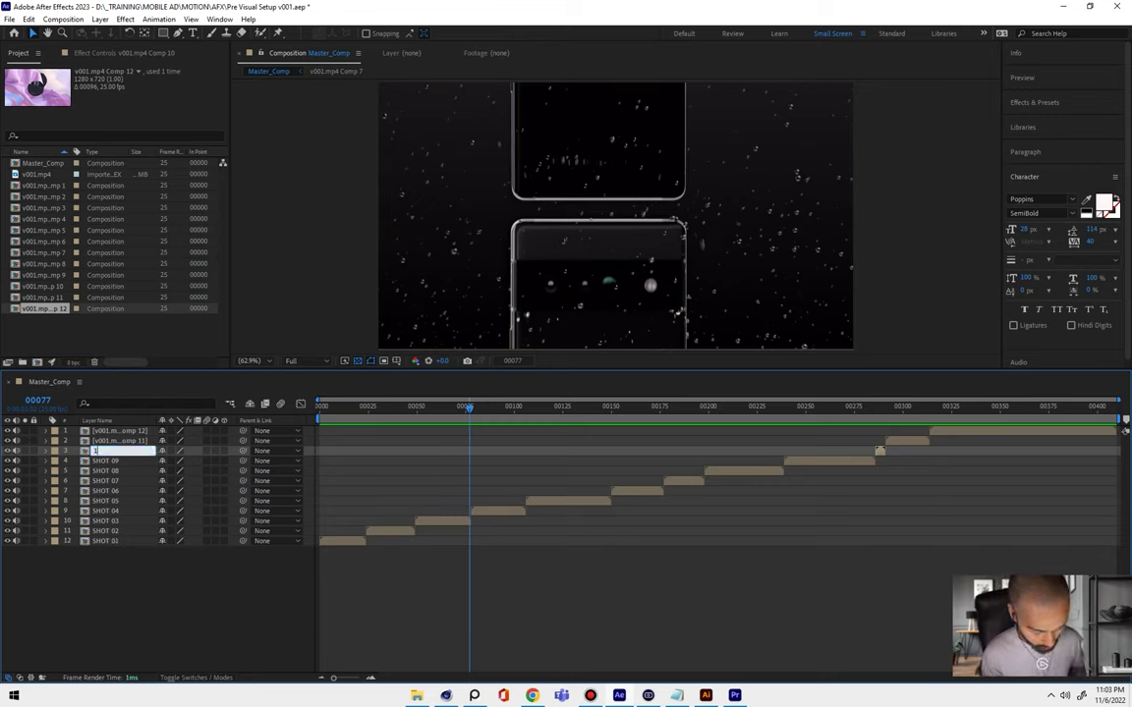
{"action": "type", "text": "SHOT 02"}
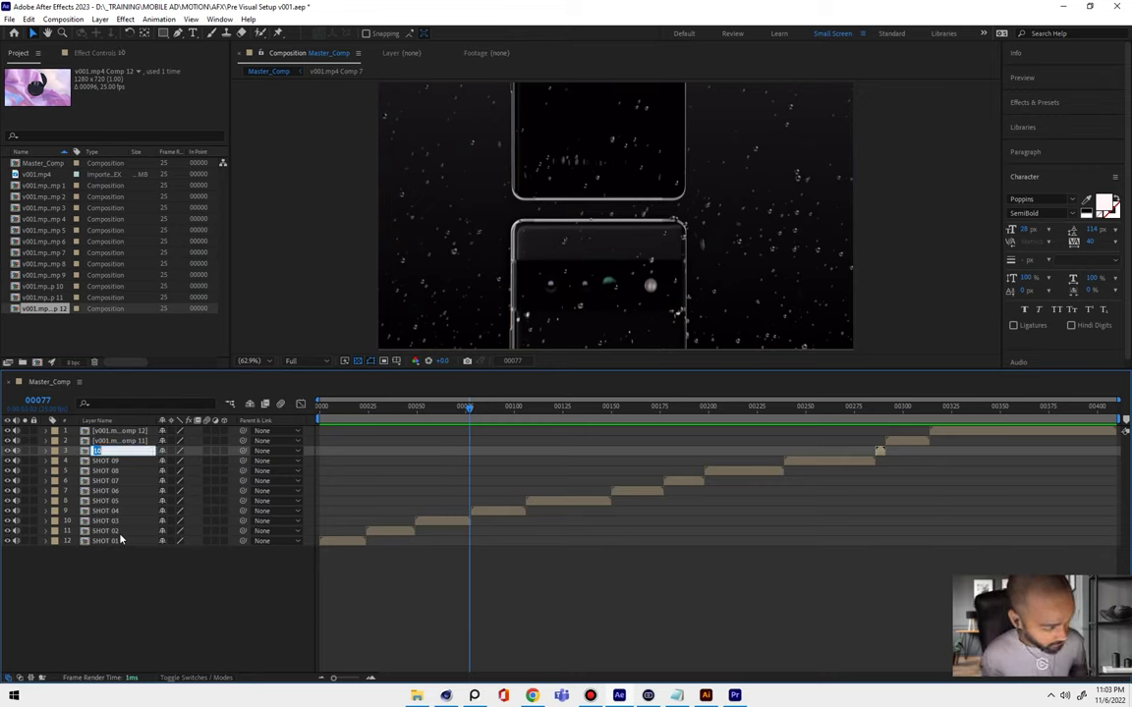
{"action": "key", "text": "BackSpace"}
{"action": "type", "text": "SHOT"}
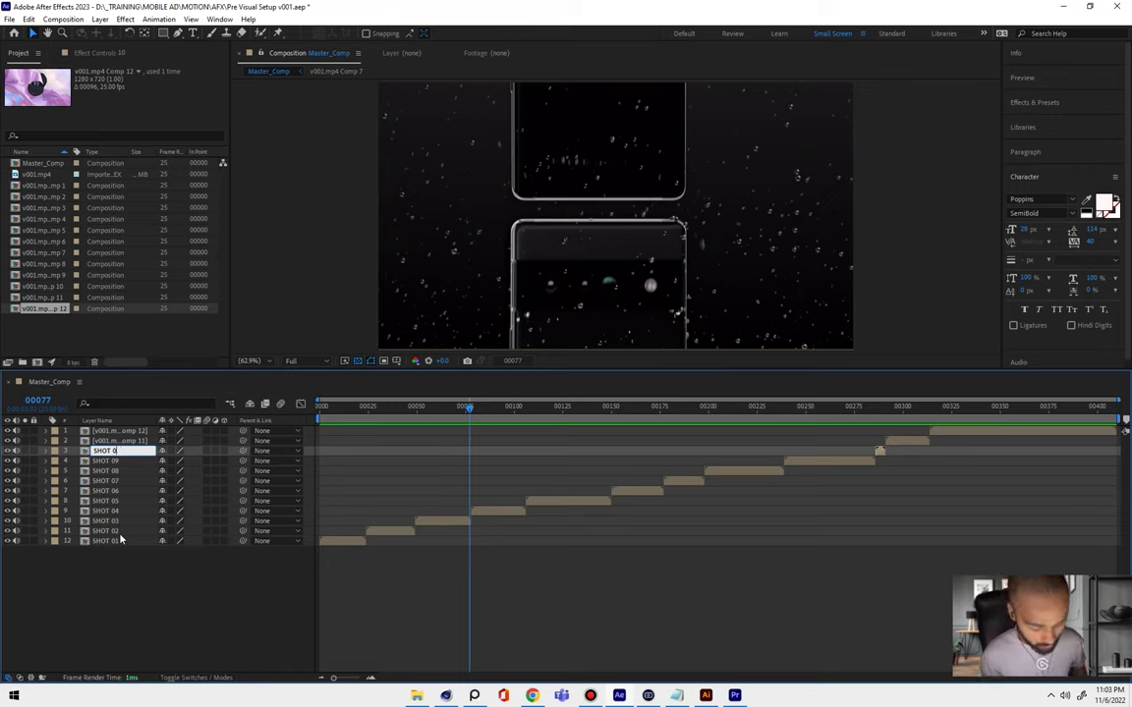
{"action": "key", "text": "BackSpace"}
{"action": "type", "text": "10"}
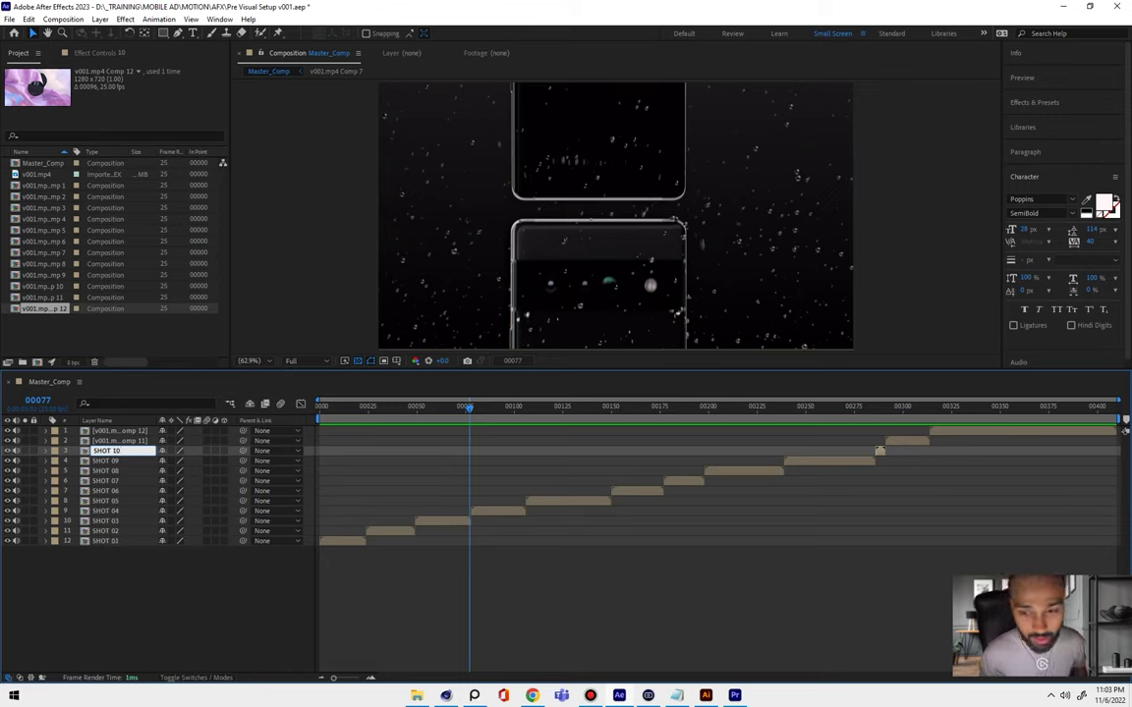
{"action": "key", "text": "Return"}
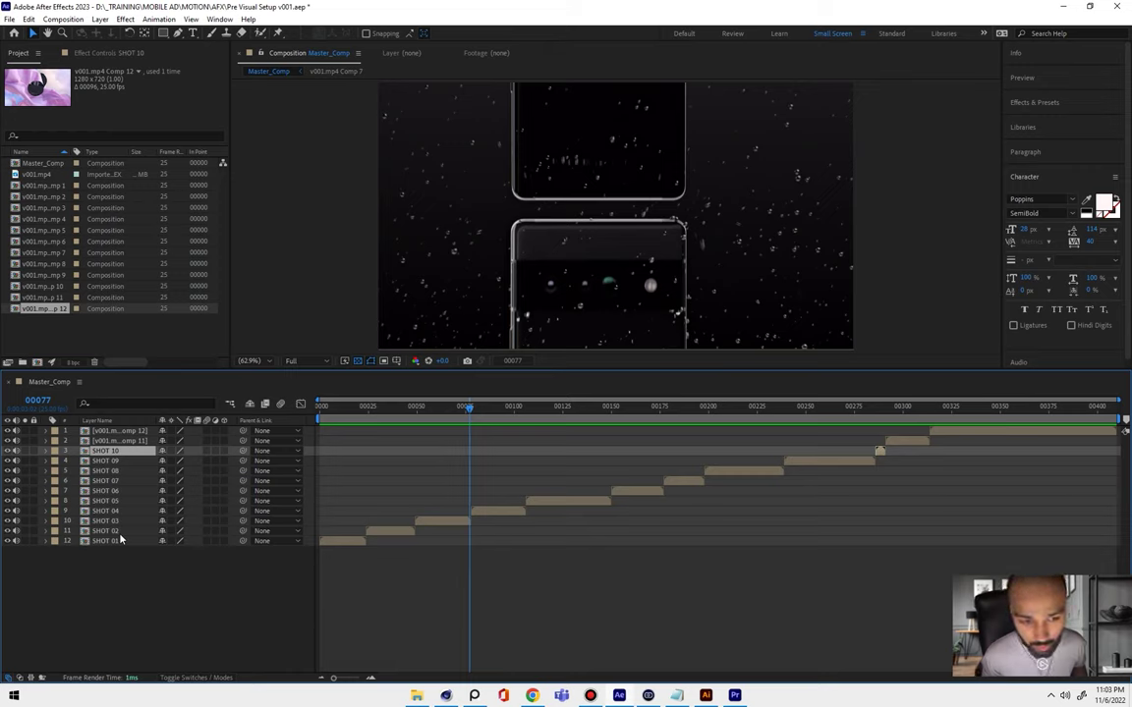
{"action": "key", "text": "ctrl+Up"}
{"action": "key", "text": "Return"}
{"action": "type", "text": "SHOT 02"}
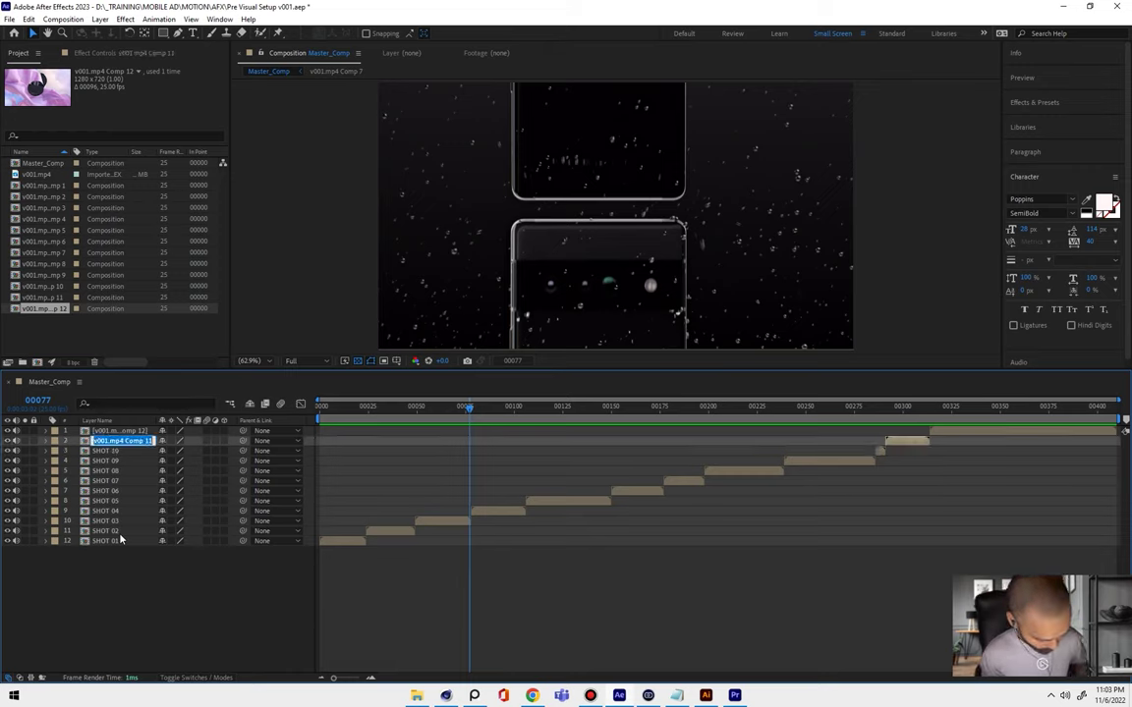
{"action": "key", "text": "BackSpace"}
{"action": "key", "text": "BackSpace"}
{"action": "type", "text": "SHOT"}
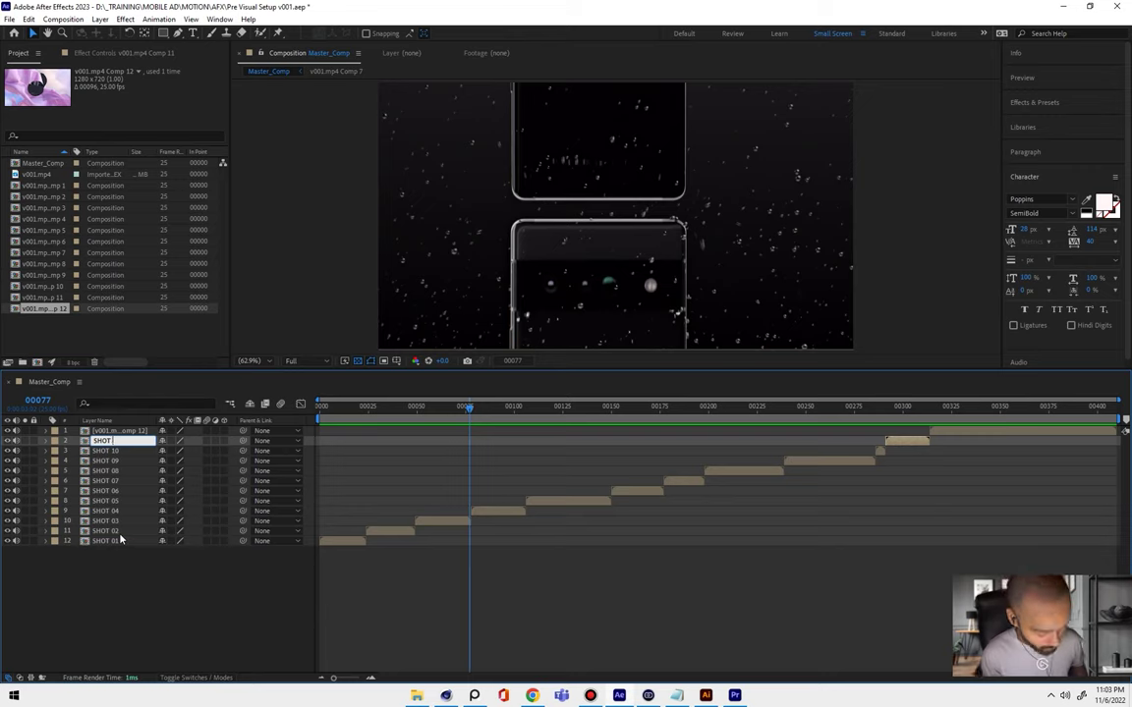
{"action": "type", "text": "11"}
{"action": "key", "text": "Return"}
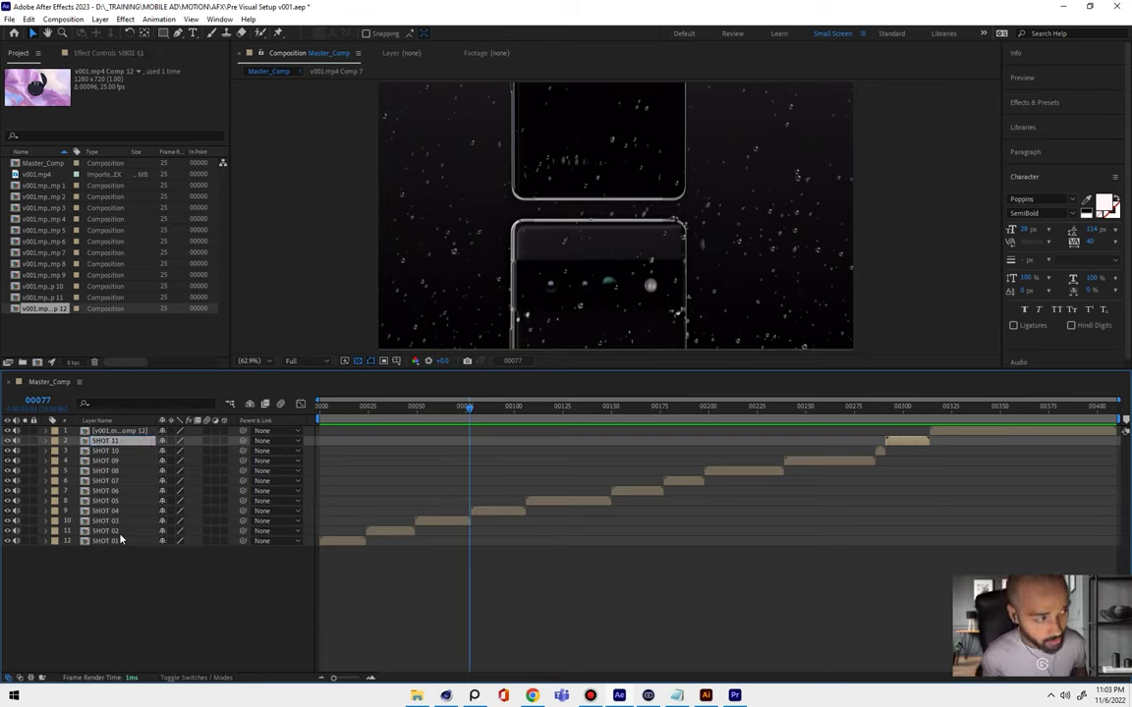
{"action": "key", "text": "ctrl+Up"}
{"action": "key", "text": "Return"}
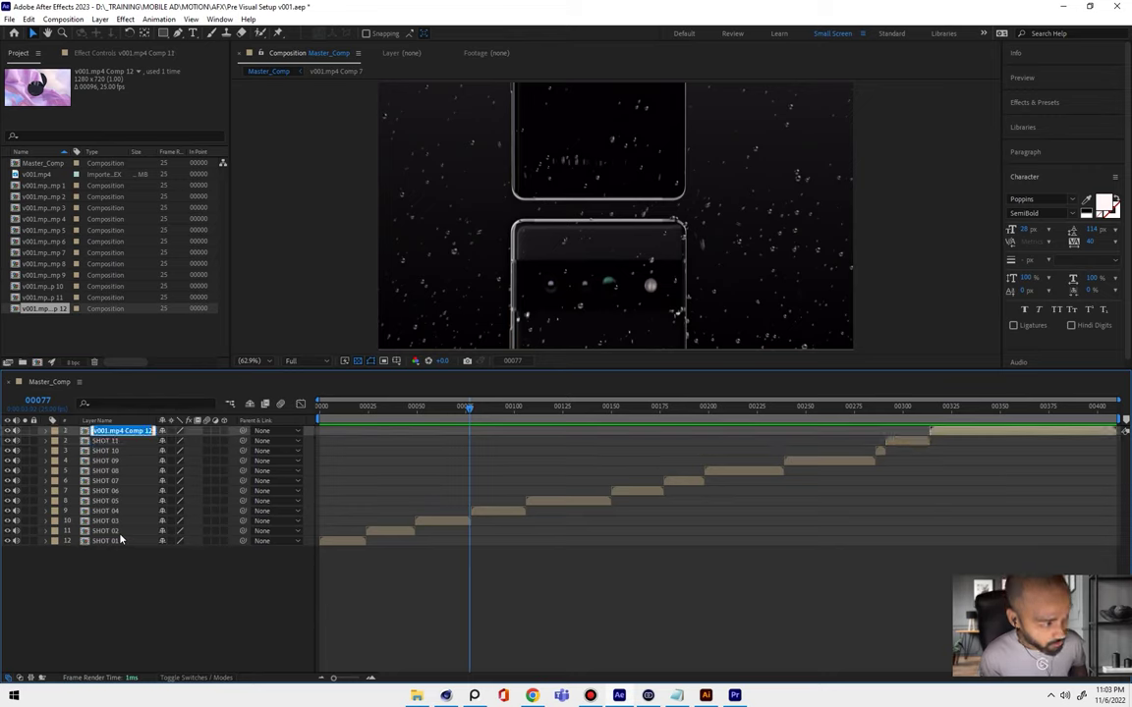
{"action": "type", "text": "SHOT 12"}
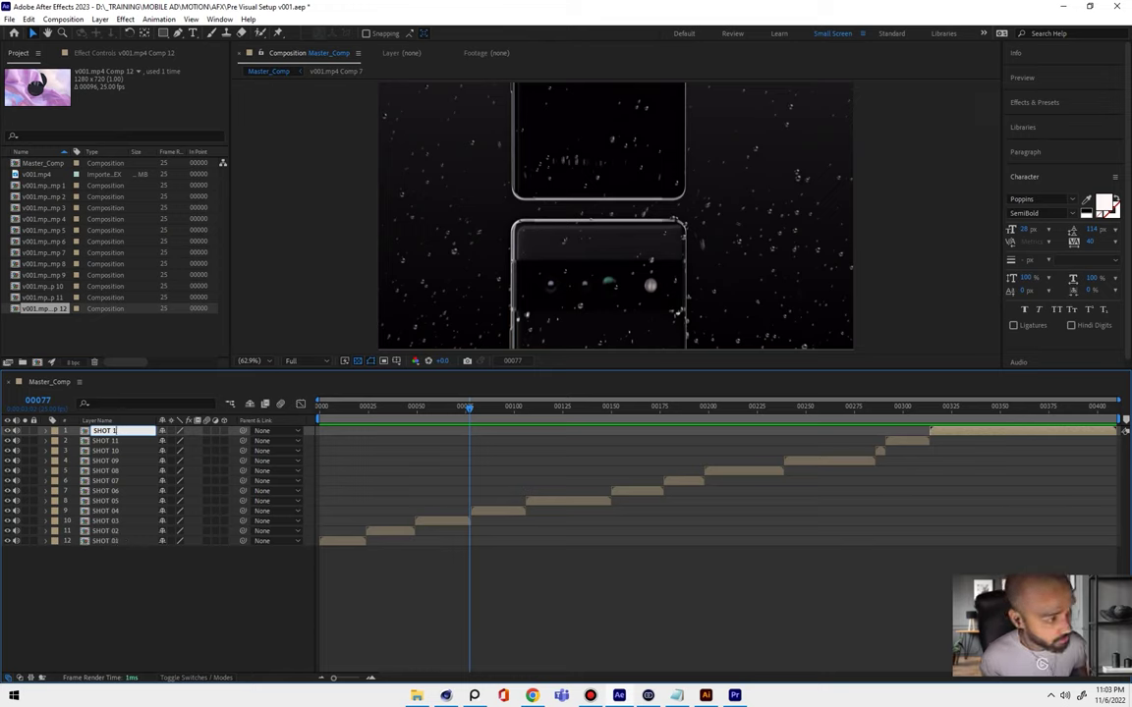
{"action": "key", "text": "Return"}
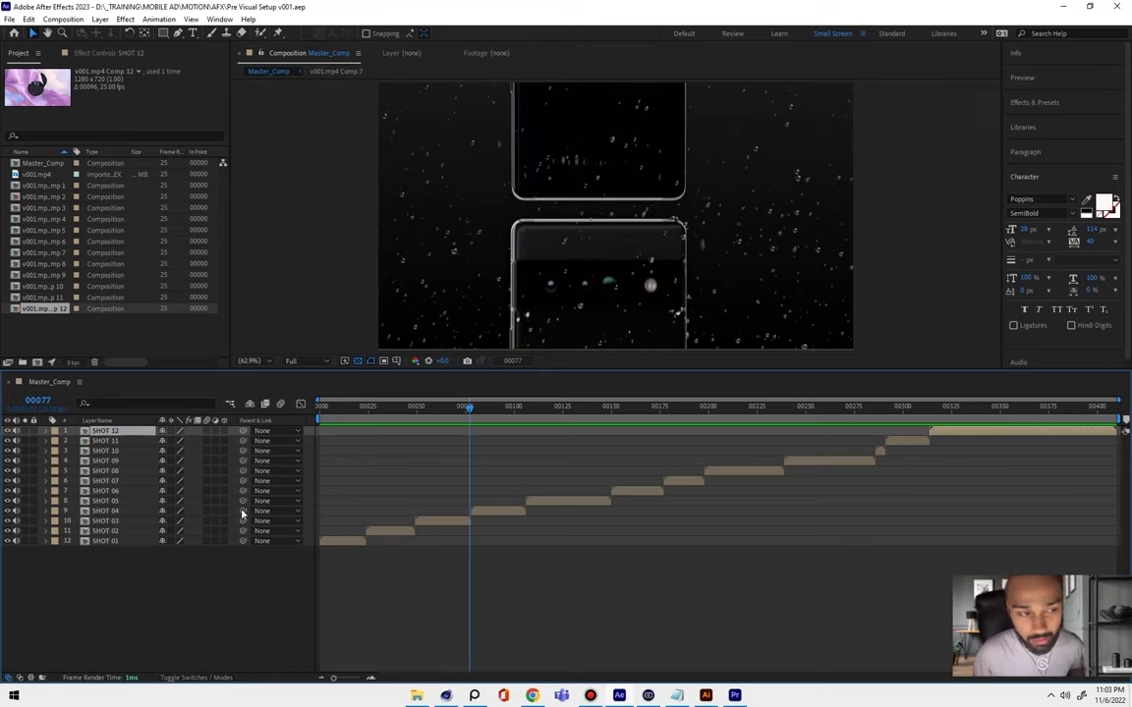
{"action": "left_click", "coordinate": [123, 324]}
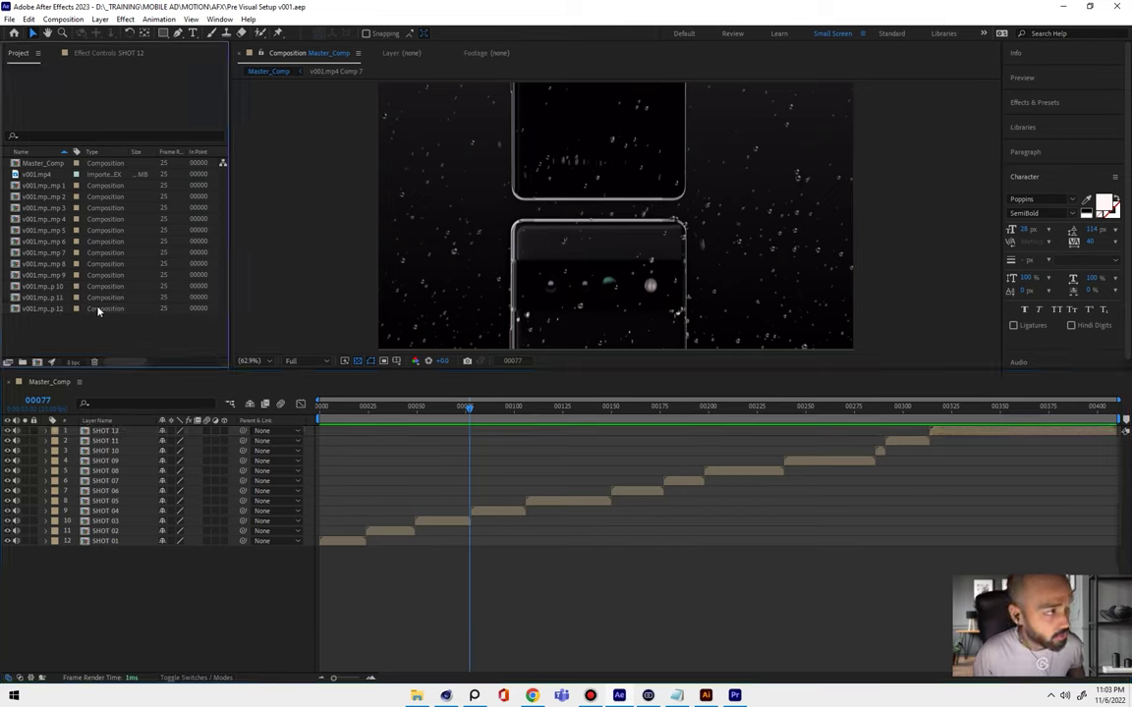
- Create two project folders, PRE_COMPS and FOOTAGES, both at the top level
{"action": "left_click", "coordinate": [23, 361]}
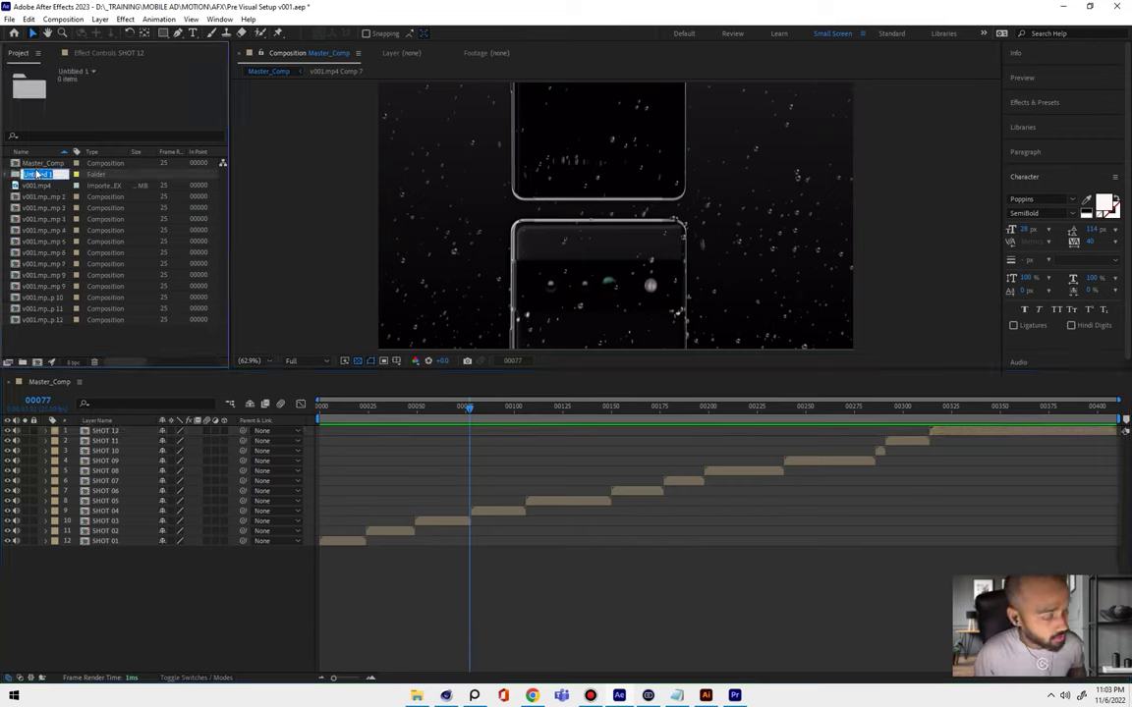
{"action": "type", "text": "PRE_COMPS"}
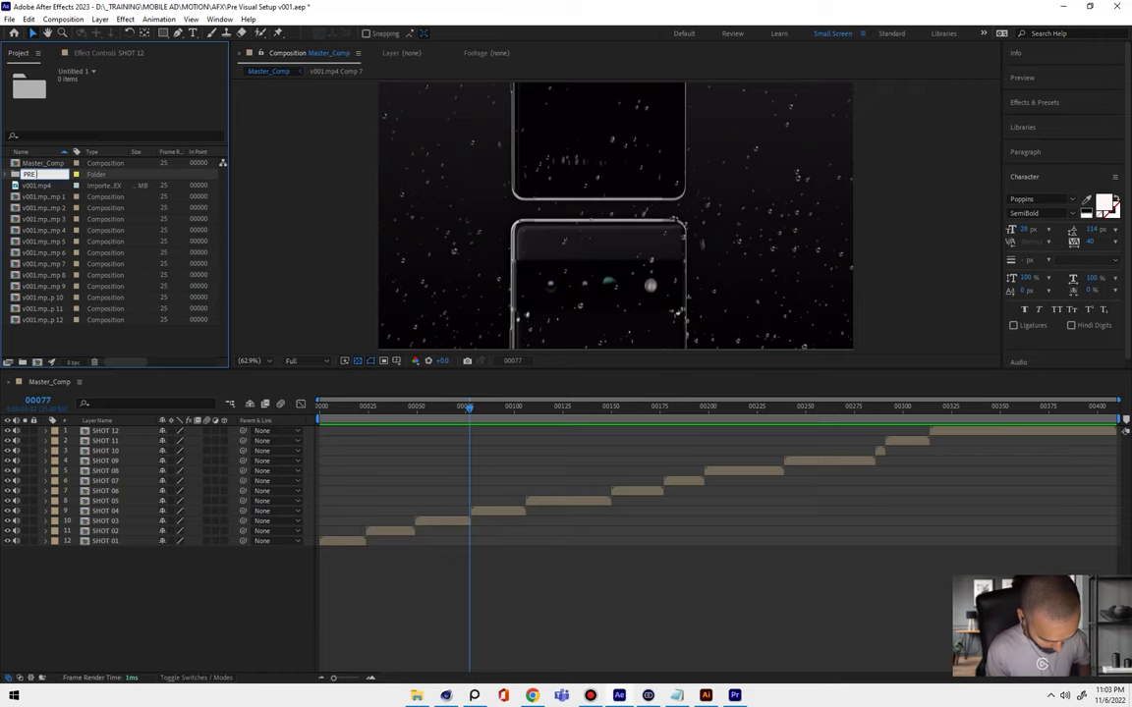
{"action": "key", "text": "Return"}
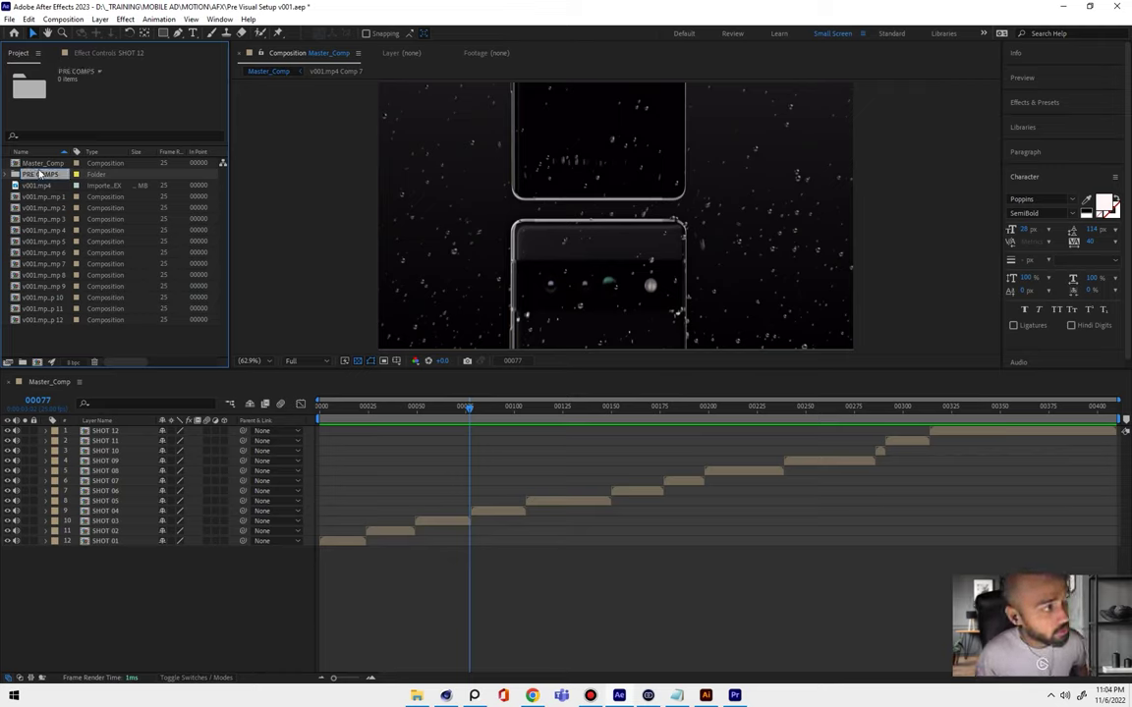
{"action": "left_click", "coordinate": [22, 362]}
{"action": "type", "text": "F"}
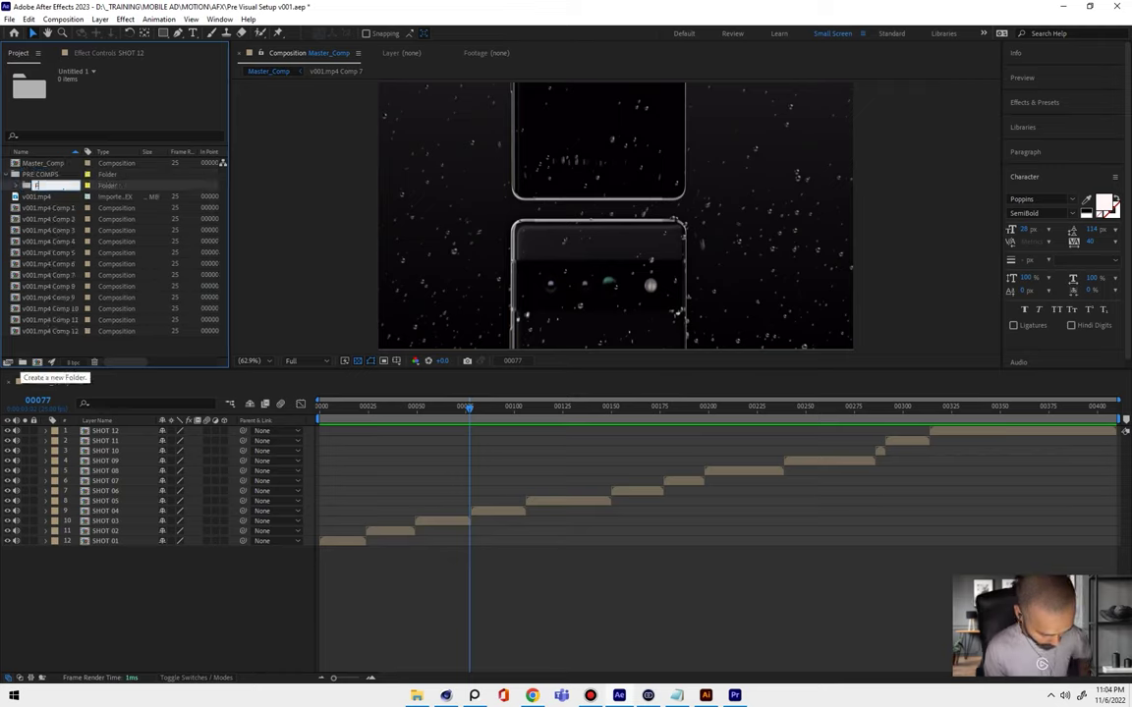
{"action": "type", "text": "OOTAGES"}
{"action": "key", "text": "Return"}
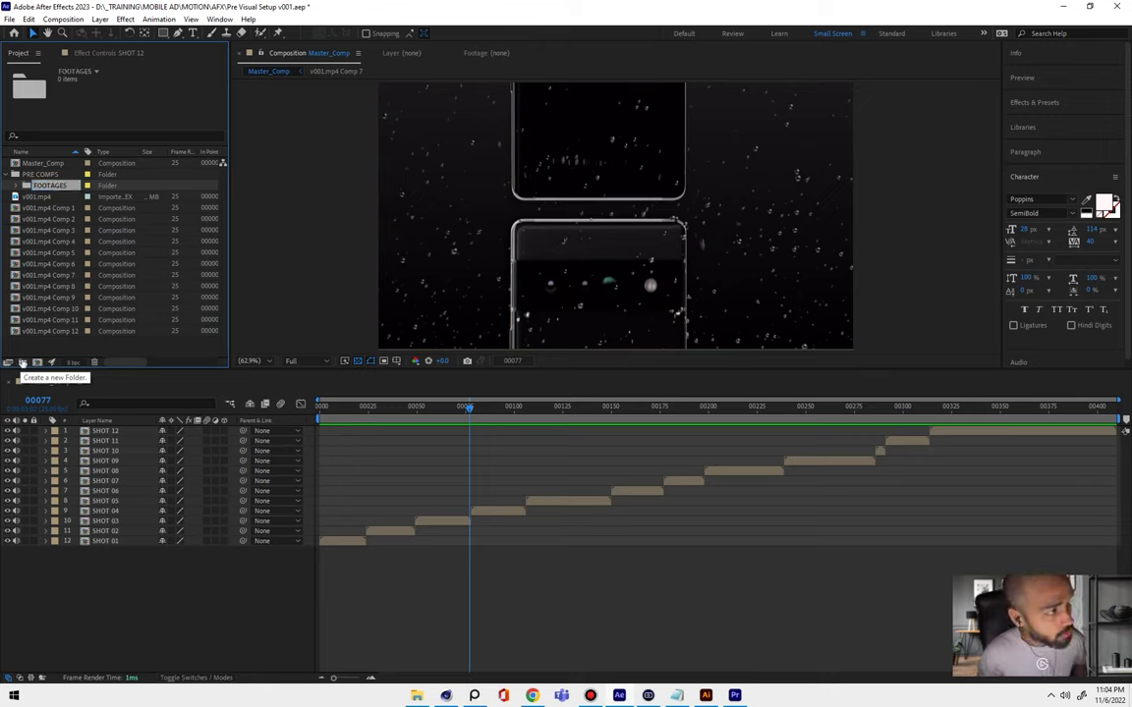
{"action": "mouse_move", "coordinate": [78, 341]}
{"action": "left_mouse_down"}
{"action": "mouse_move", "coordinate": [54, 352]}
{"action": "mouse_move", "coordinate": [53, 320]}
{"action": "left_mouse_up"}
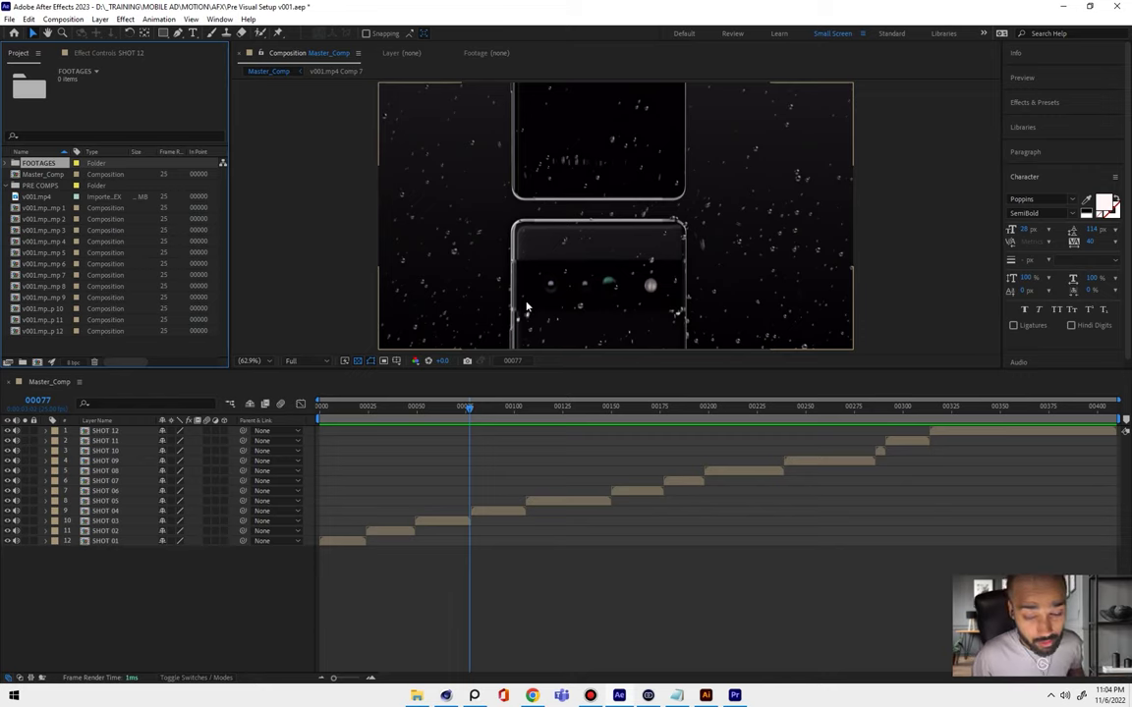
- Move the twelve comps into PRE COMPS and v001.mp4 into FOOTAGES, then collapse PRE COMPS
{"action": "left_click", "coordinate": [44, 208]}
{"action": "left_click", "coordinate": [44, 331], "text": "shift"}
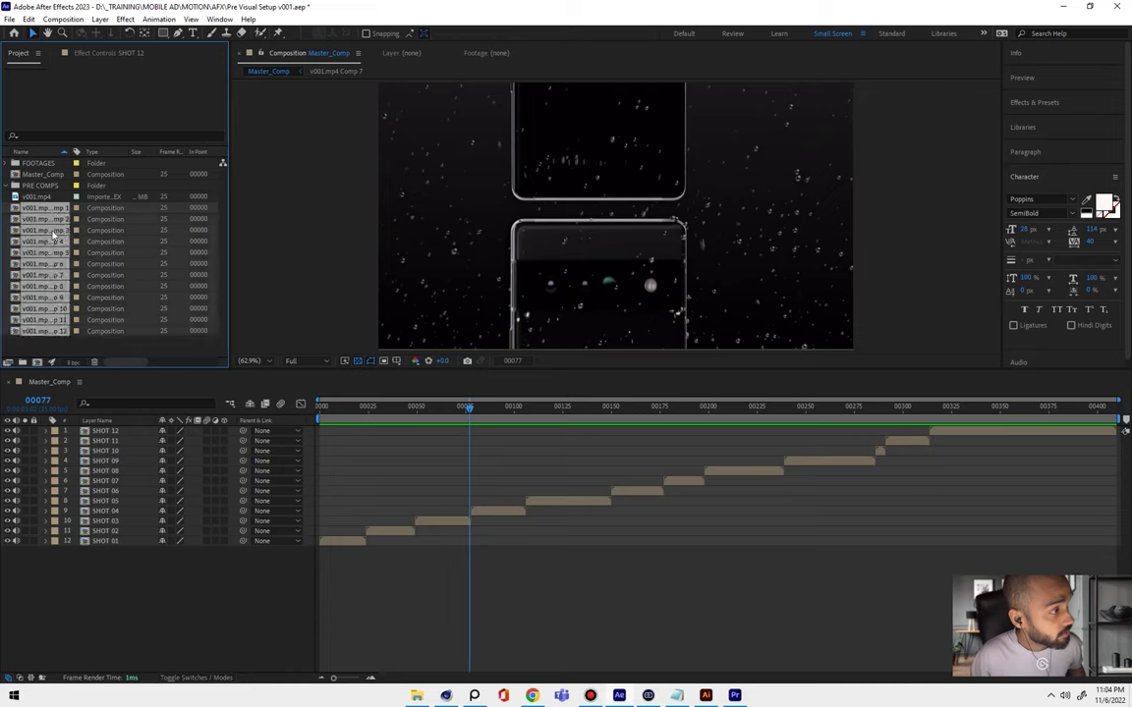
{"action": "left_click_drag", "start_coordinate": [53, 232], "coordinate": [45, 184]}
{"action": "left_click", "coordinate": [46, 177]}
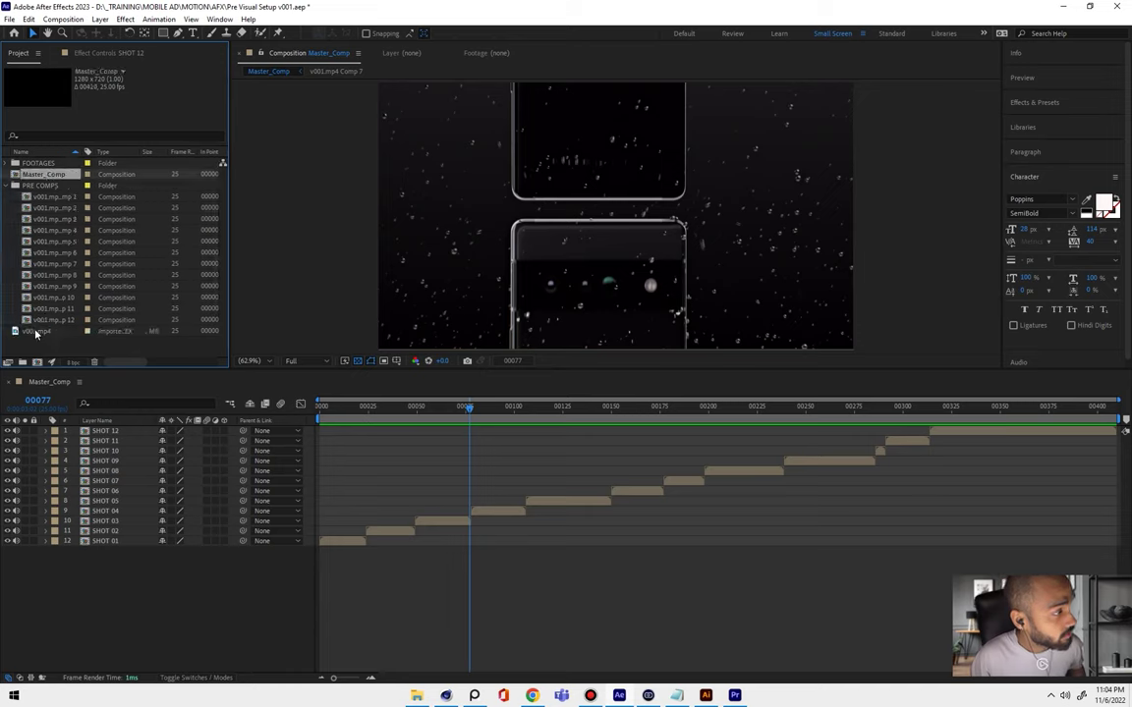
{"action": "left_click_drag", "start_coordinate": [35, 331], "coordinate": [52, 164]}
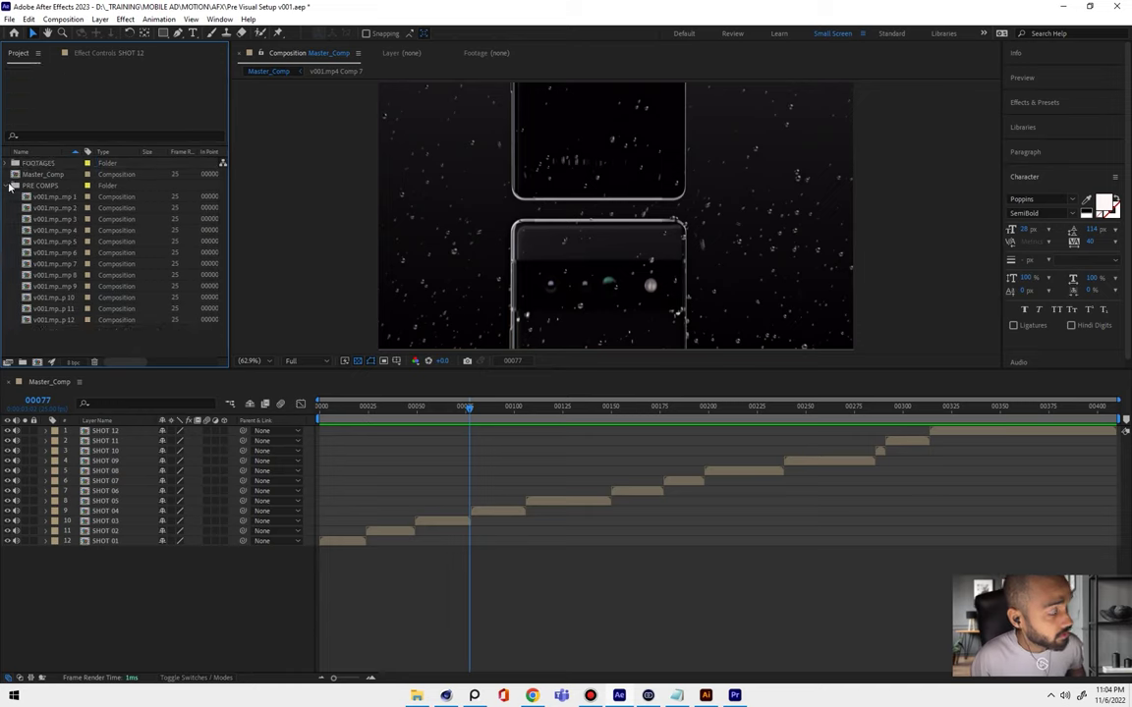
{"action": "left_click", "coordinate": [15, 184]}
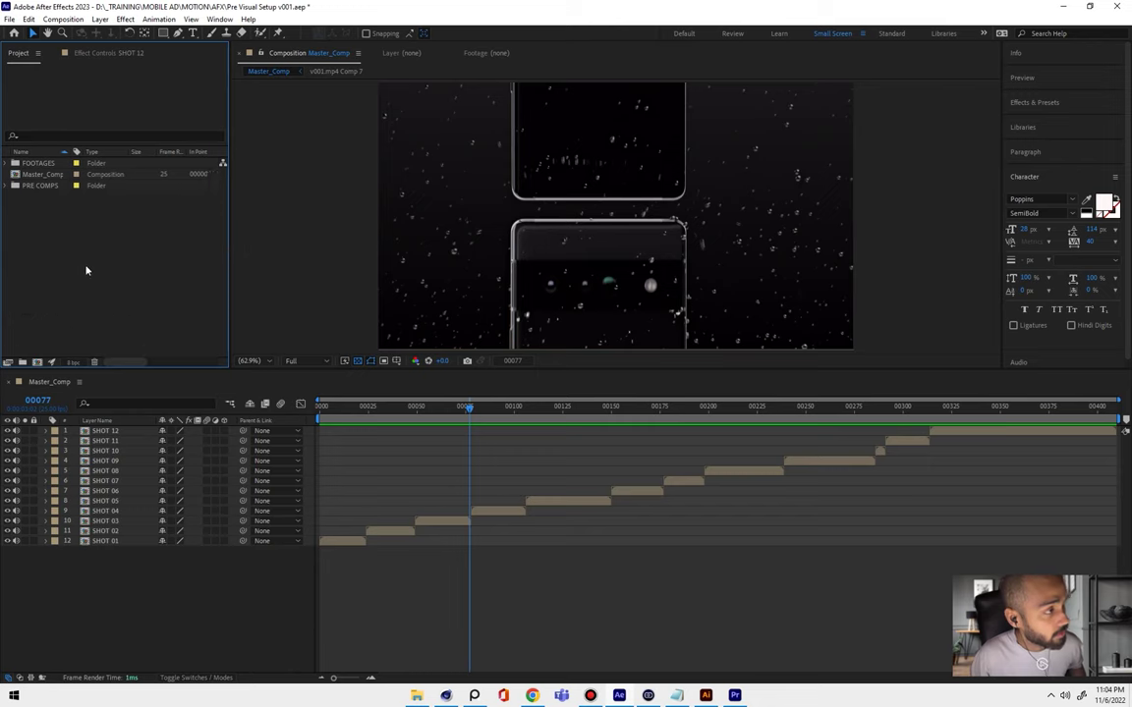
- Rename Master_Comp to _Master_Comp by adding a leading underscore
{"action": "left_click", "coordinate": [41, 173]}
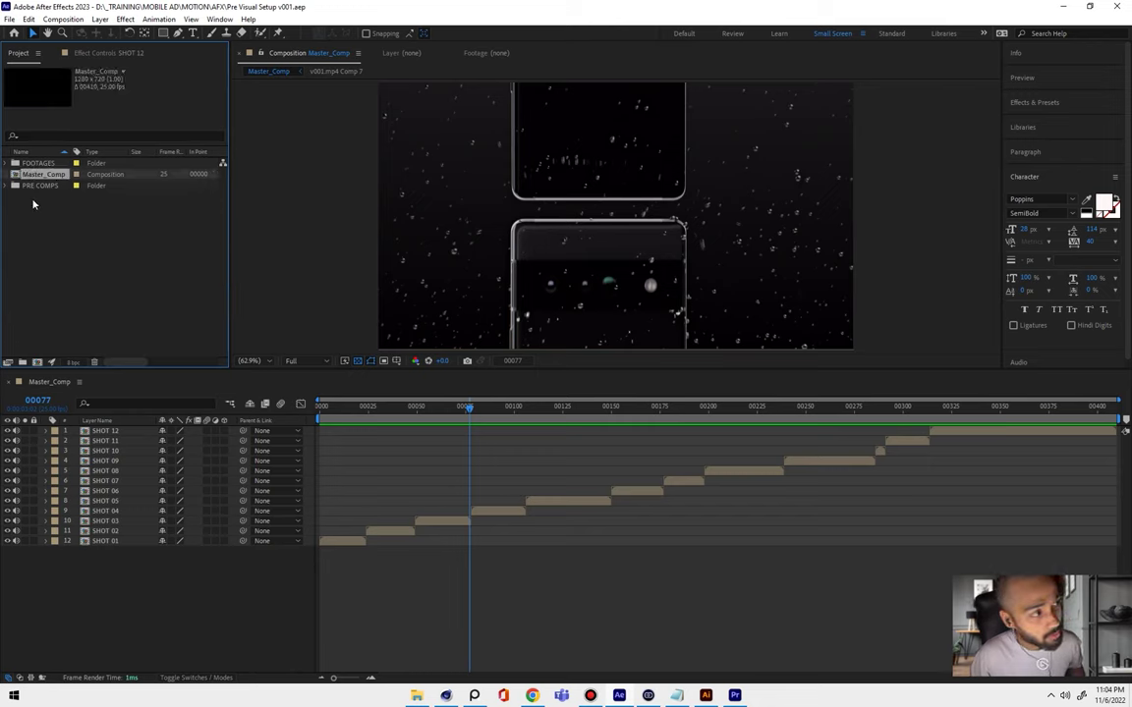
{"action": "left_click", "coordinate": [45, 196]}
{"action": "left_click", "coordinate": [41, 174]}
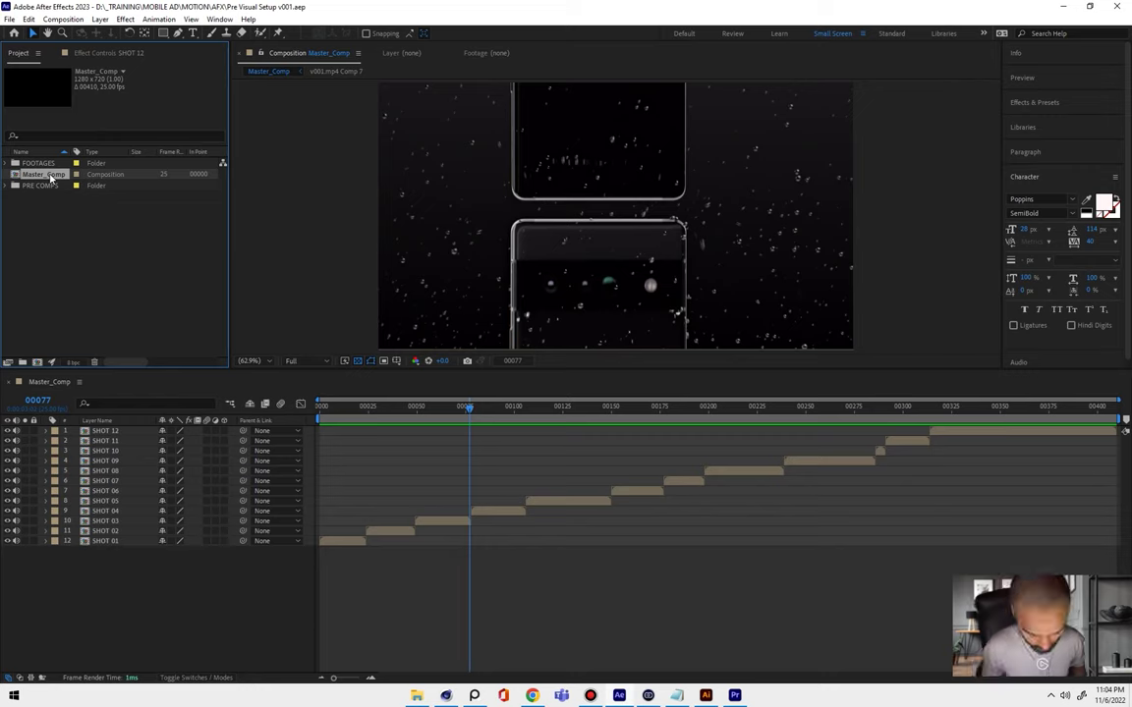
{"action": "key", "text": "Return"}
{"action": "left_click", "coordinate": [47, 174]}
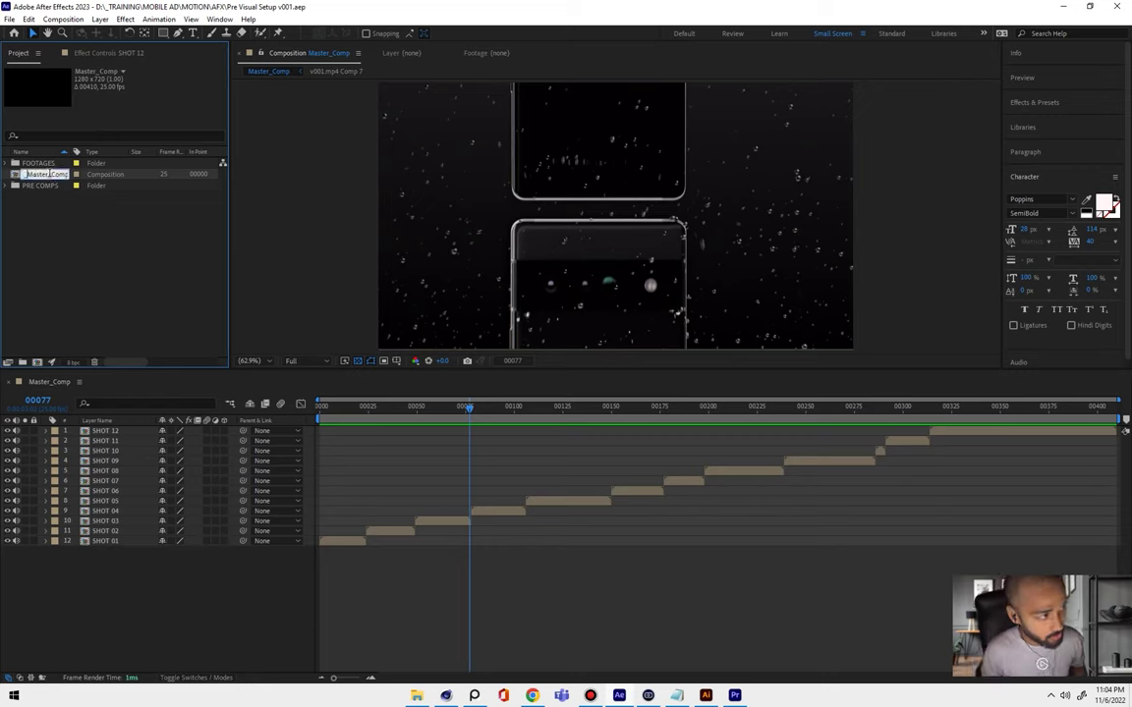
{"action": "type", "text": "_"}
{"action": "key", "text": "Return"}
- Widen the project Name column and give _Master_Comp a Red label
{"action": "left_click", "coordinate": [72, 154]}
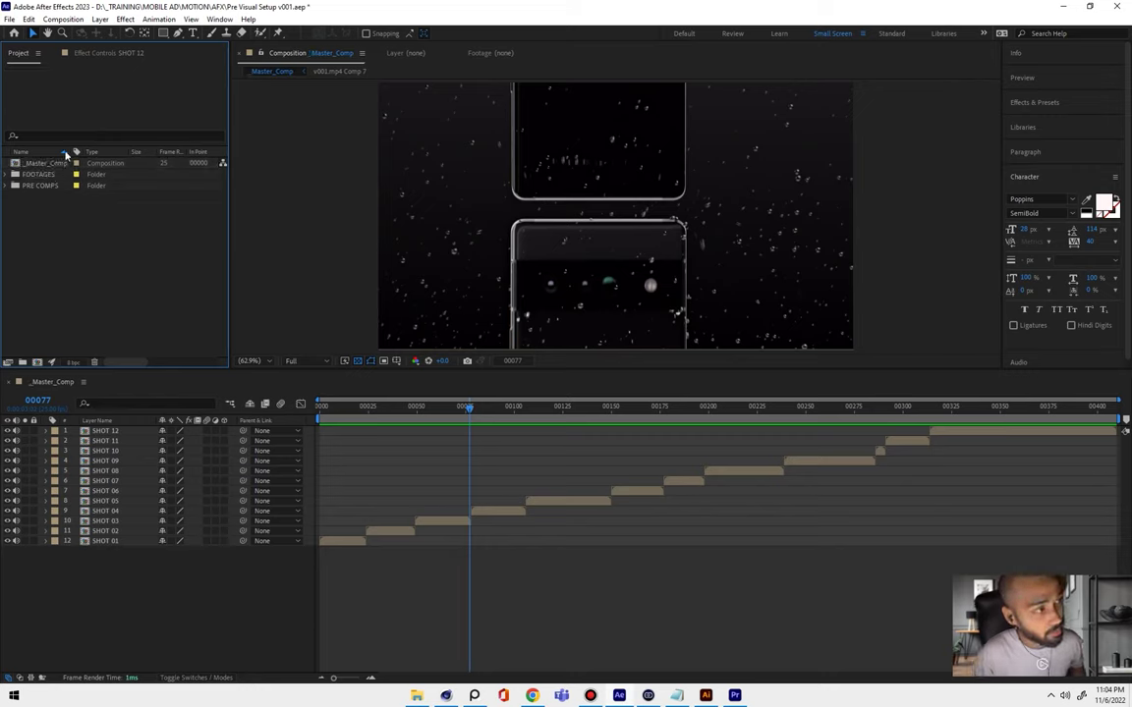
{"action": "left_click_drag", "start_coordinate": [71, 152], "coordinate": [123, 153]}
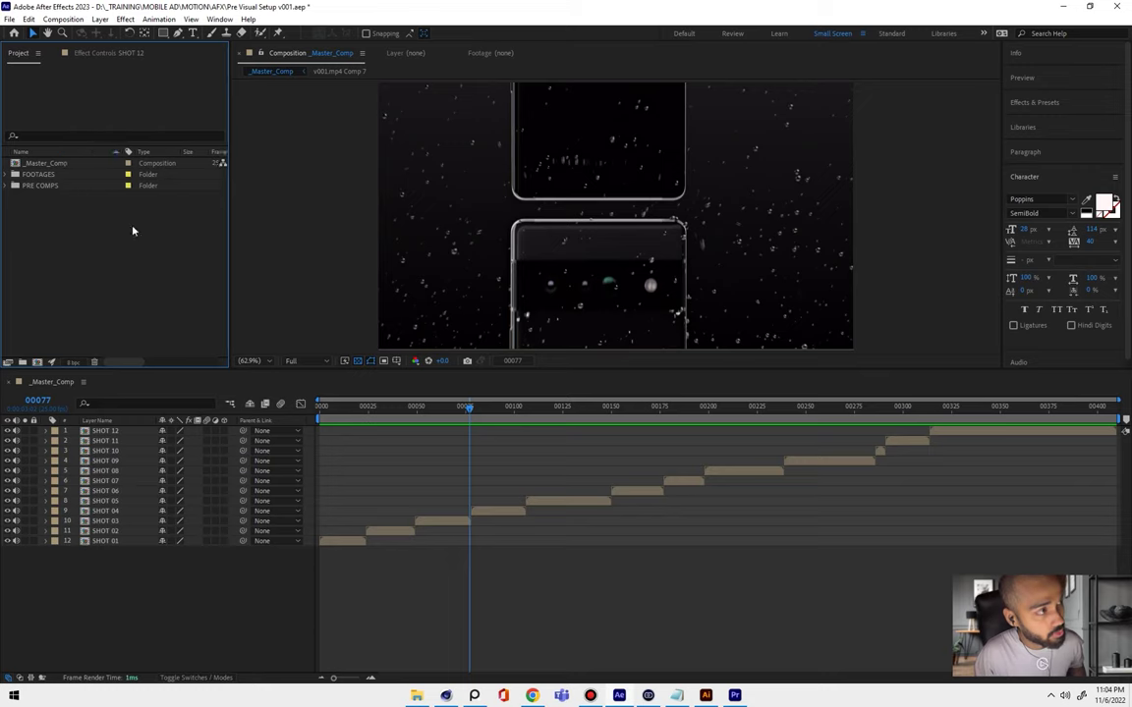
{"action": "left_click", "coordinate": [129, 164]}
{"action": "left_click", "coordinate": [129, 164]}
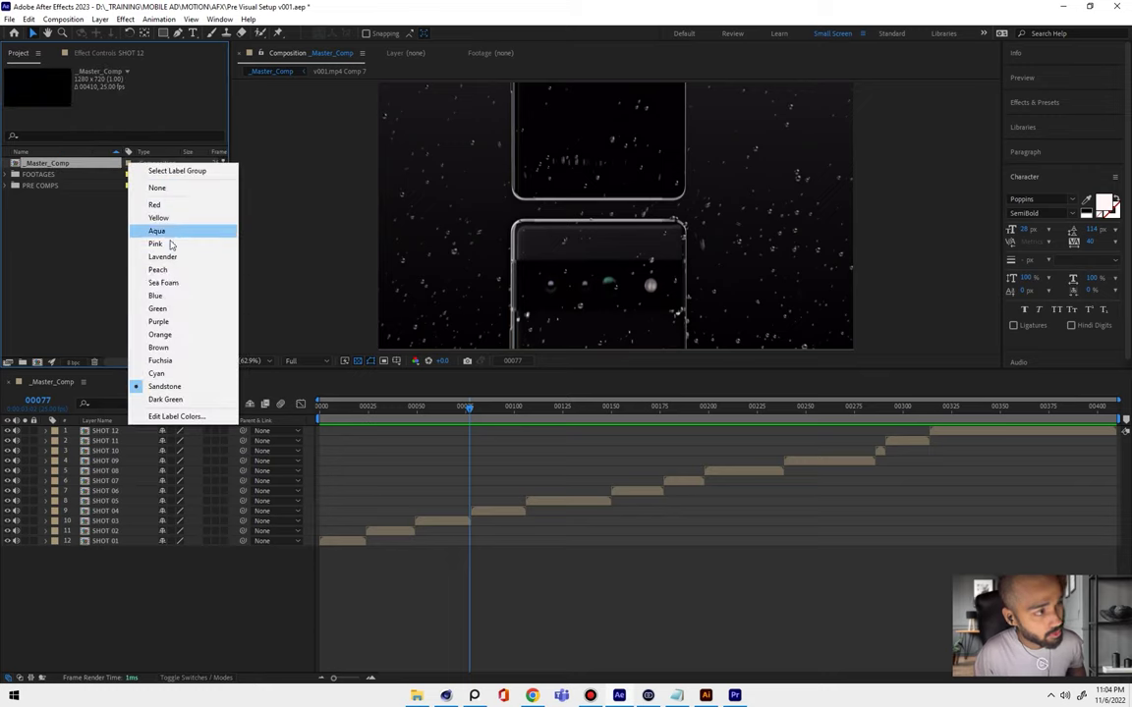
{"action": "left_click", "coordinate": [155, 204]}
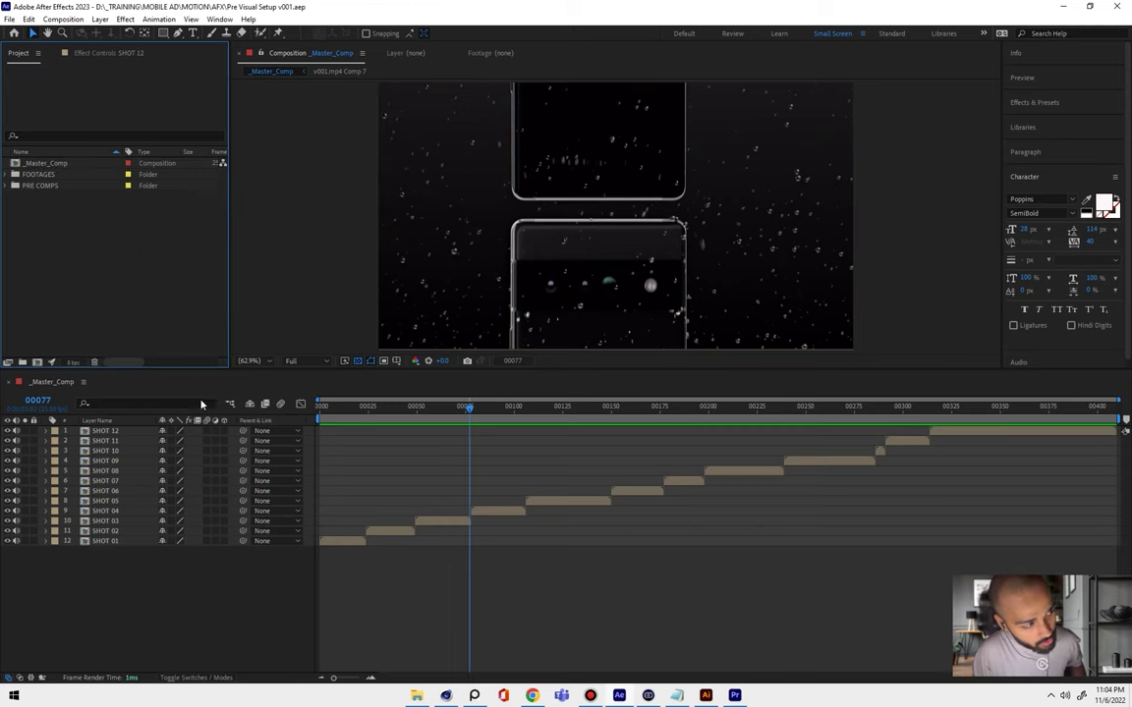
- Close the v001.mp4 Comp 2 timeline and mute audio on all twelve SHOT layers
{"action": "double_click", "coordinate": [393, 531]}
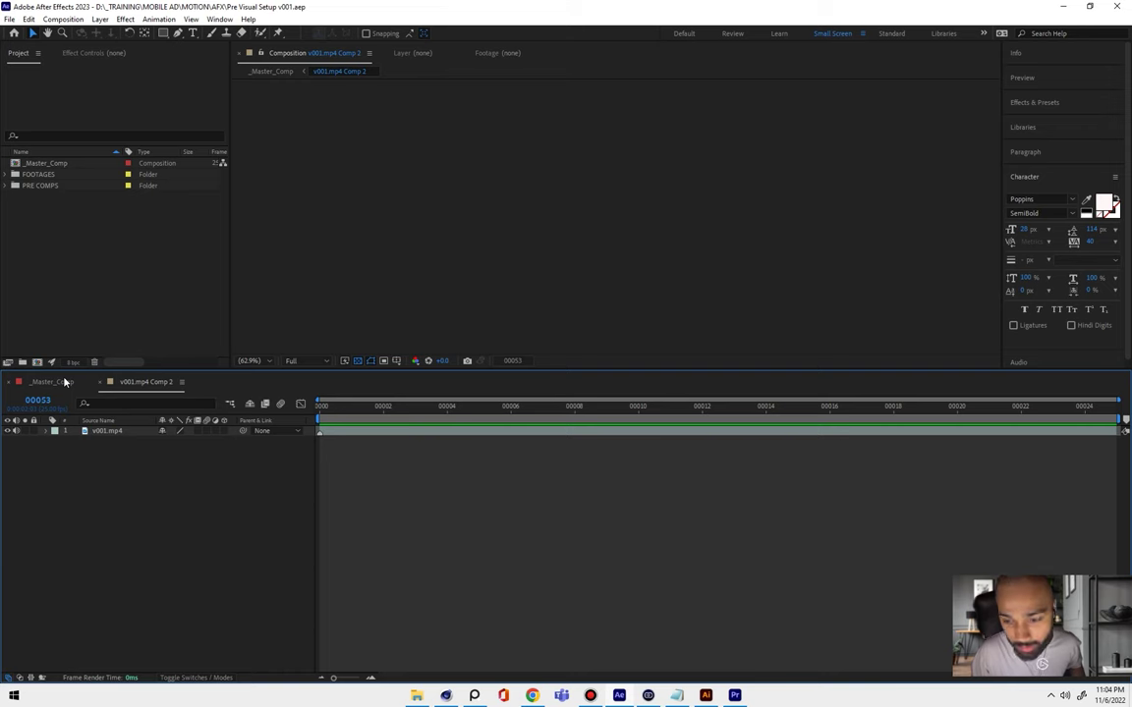
{"action": "left_click", "coordinate": [65, 382]}
{"action": "left_click", "coordinate": [99, 382]}
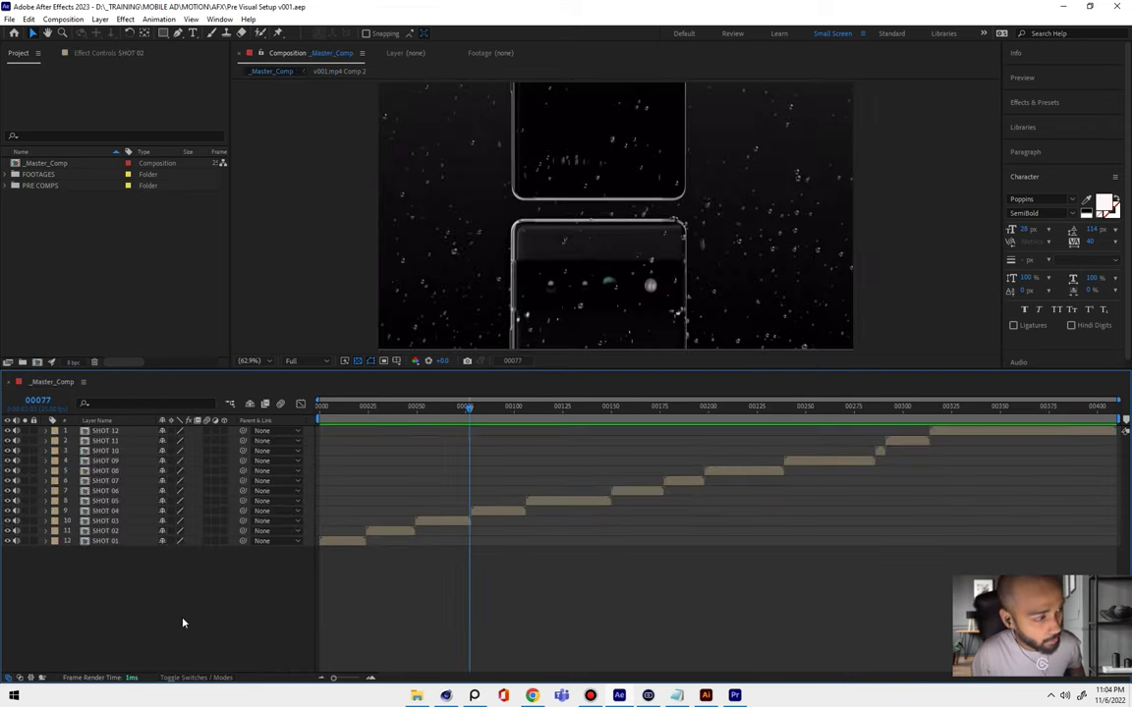
{"action": "left_click", "coordinate": [182, 621]}
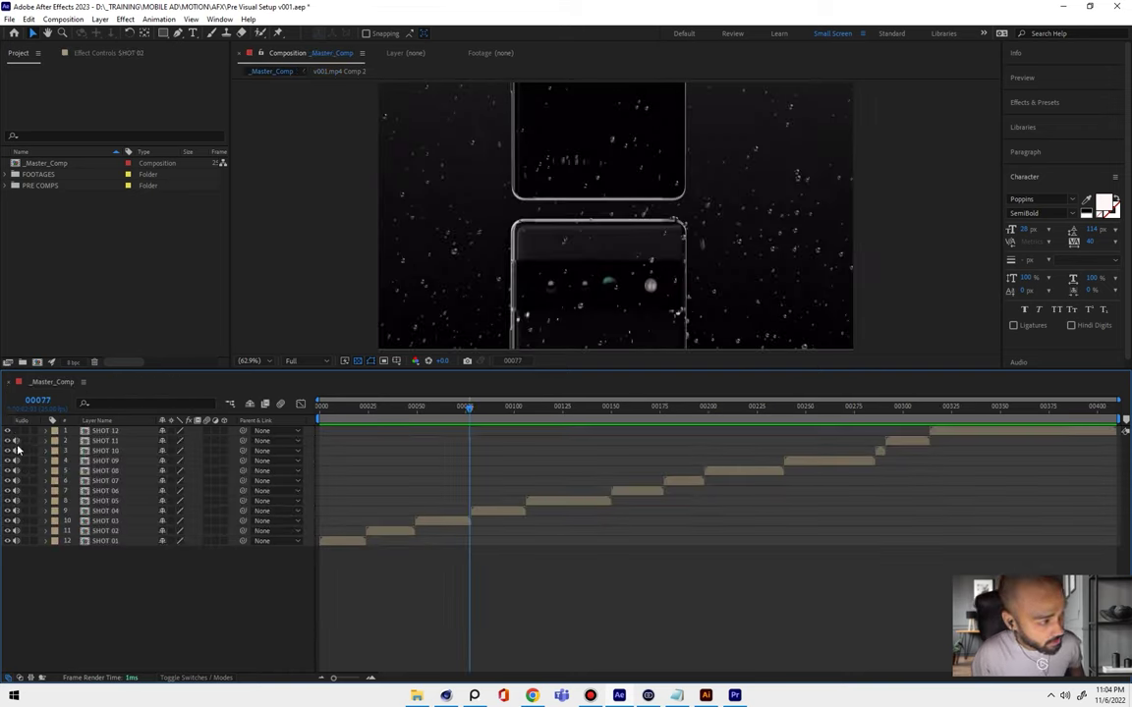
{"action": "left_click_drag", "start_coordinate": [15, 431], "coordinate": [16, 541]}
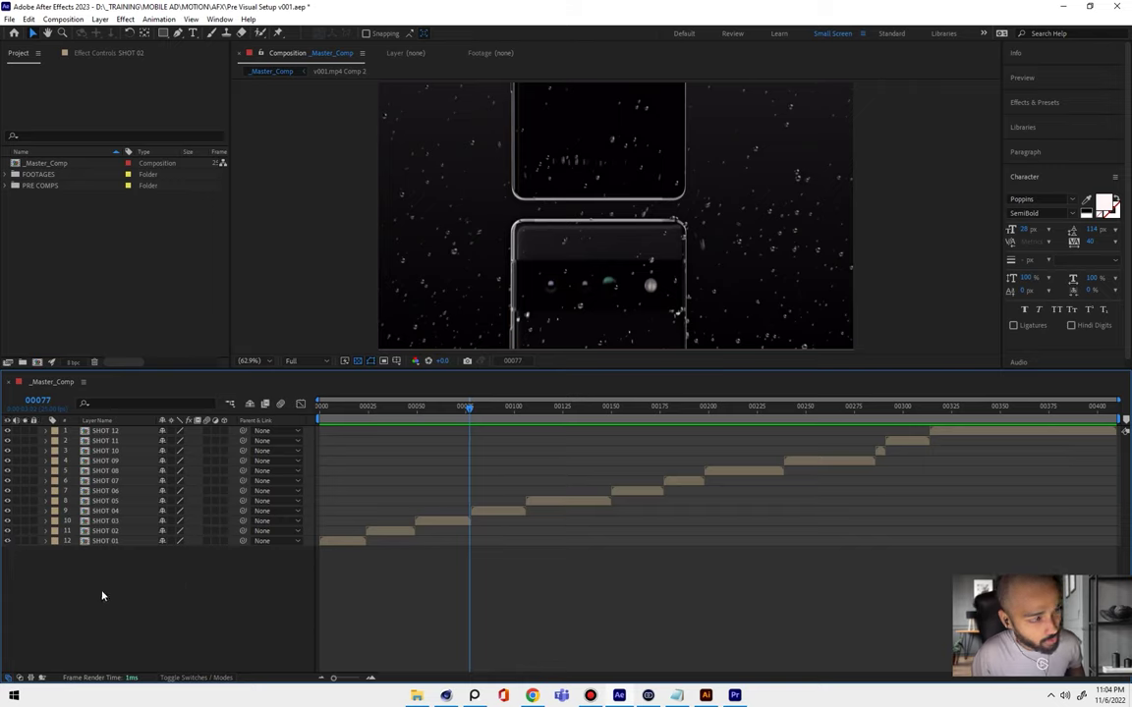
- Add v001.mp4 as the bottom layer of _Master_Comp, hidden and labelled Yellow
{"action": "left_click", "coordinate": [15, 174]}
{"action": "left_click", "coordinate": [51, 186]}
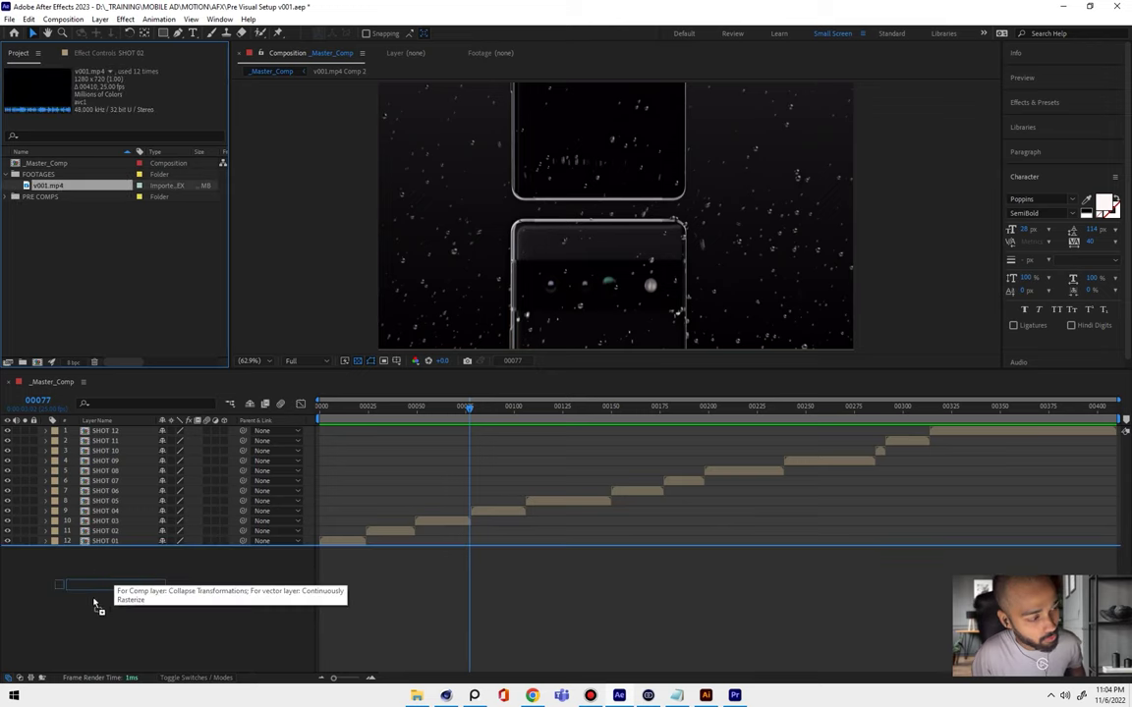
{"action": "left_click_drag", "start_coordinate": [60, 197], "coordinate": [53, 591]}
{"action": "left_click", "coordinate": [53, 591]}
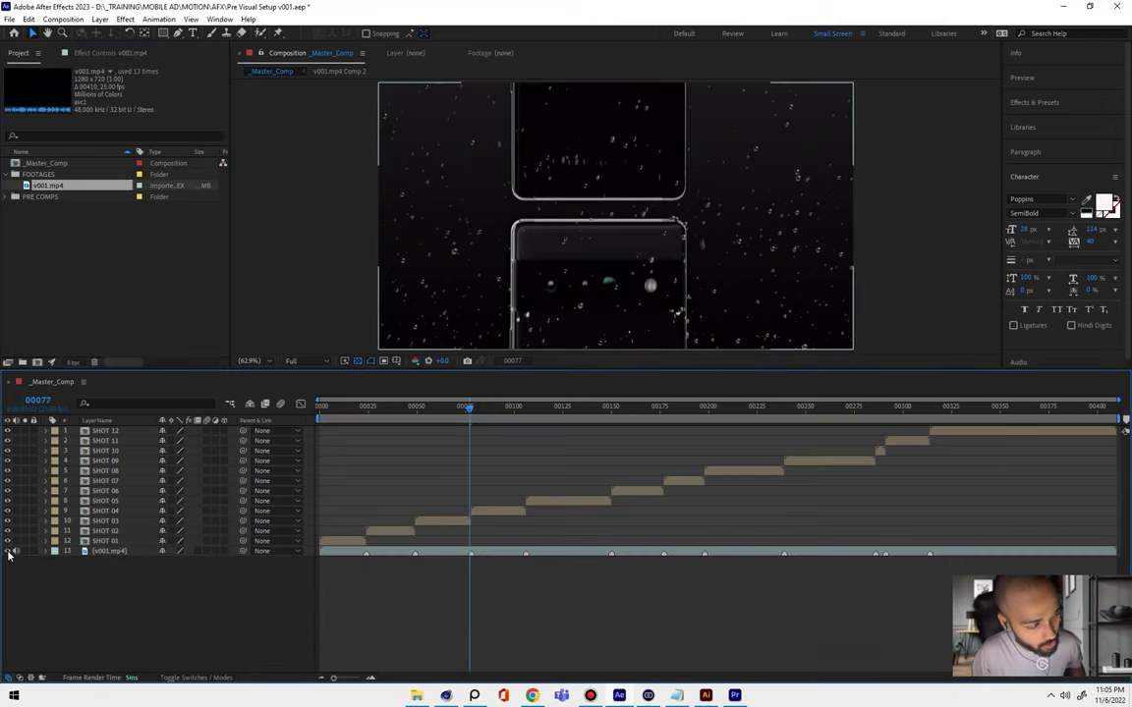
{"action": "left_click", "coordinate": [7, 551]}
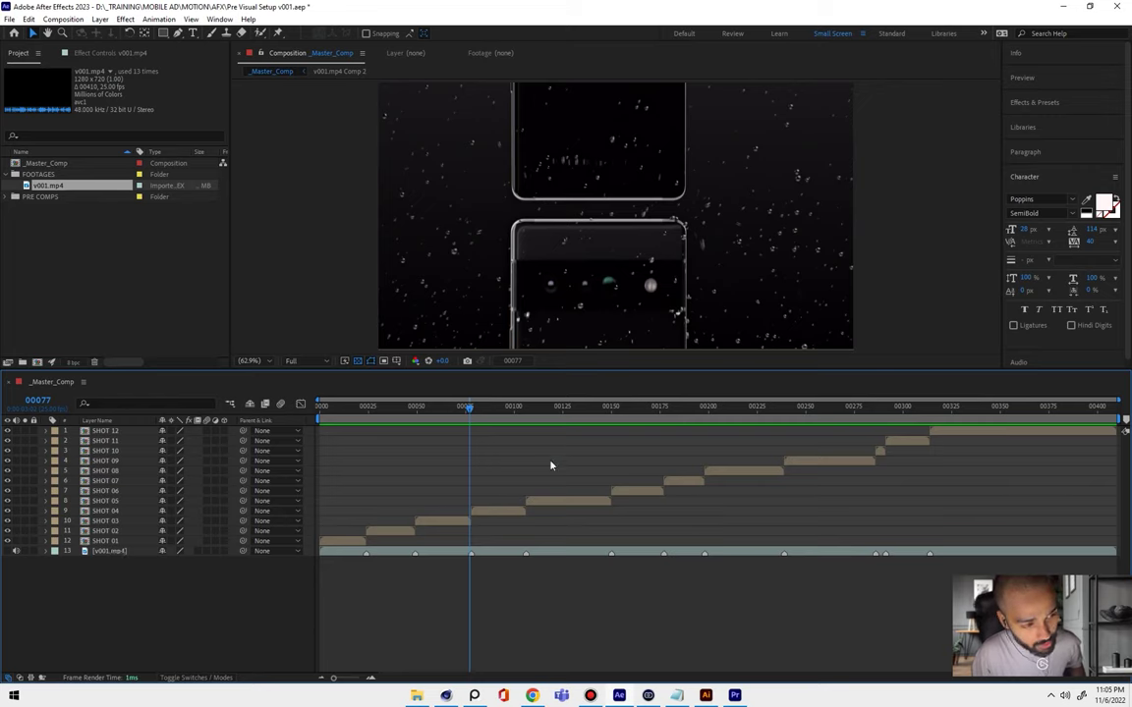
{"action": "left_click", "coordinate": [113, 551]}
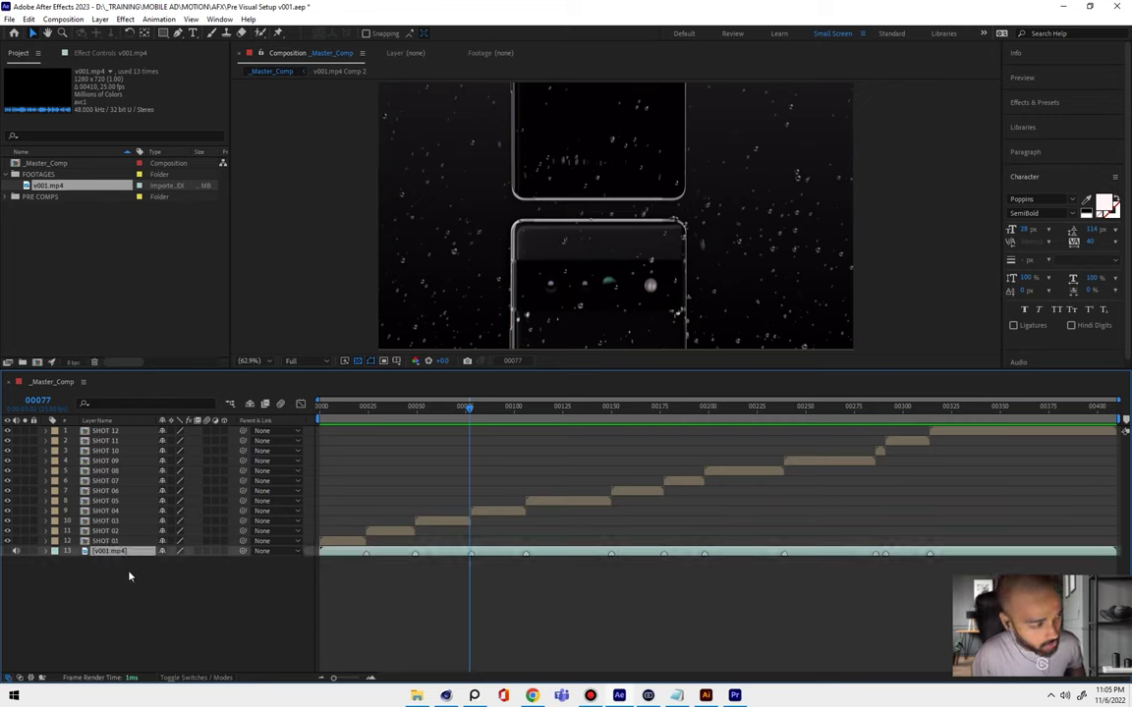
{"action": "left_click", "coordinate": [54, 551]}
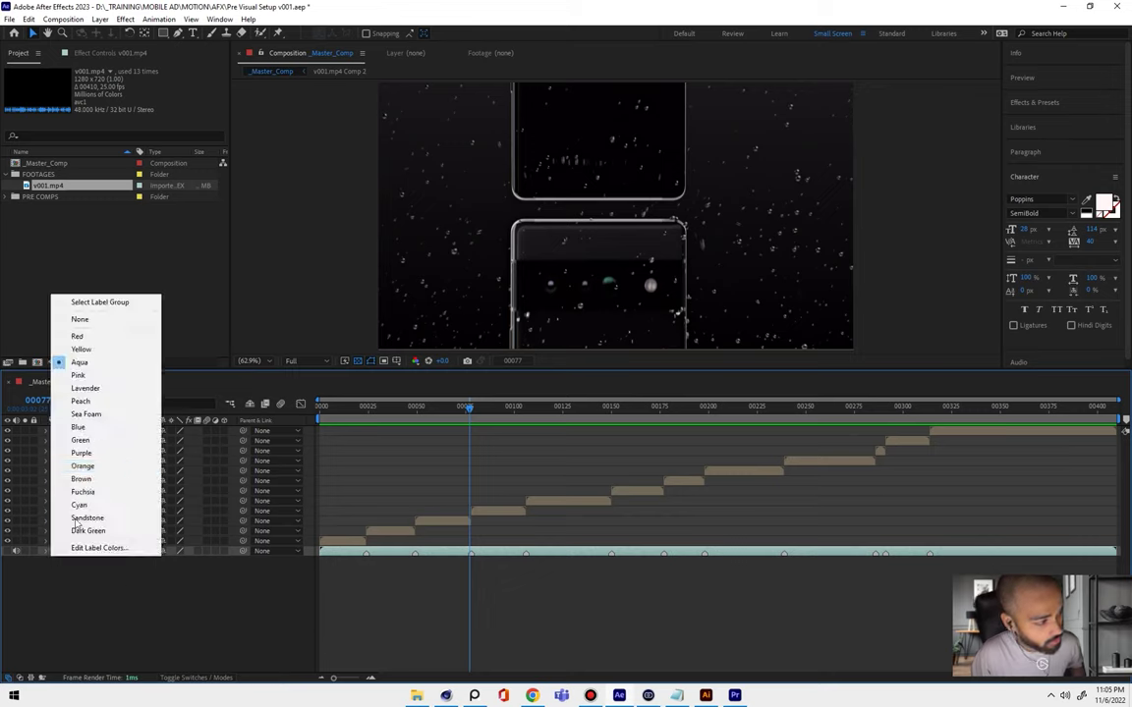
{"action": "left_click", "coordinate": [102, 350]}
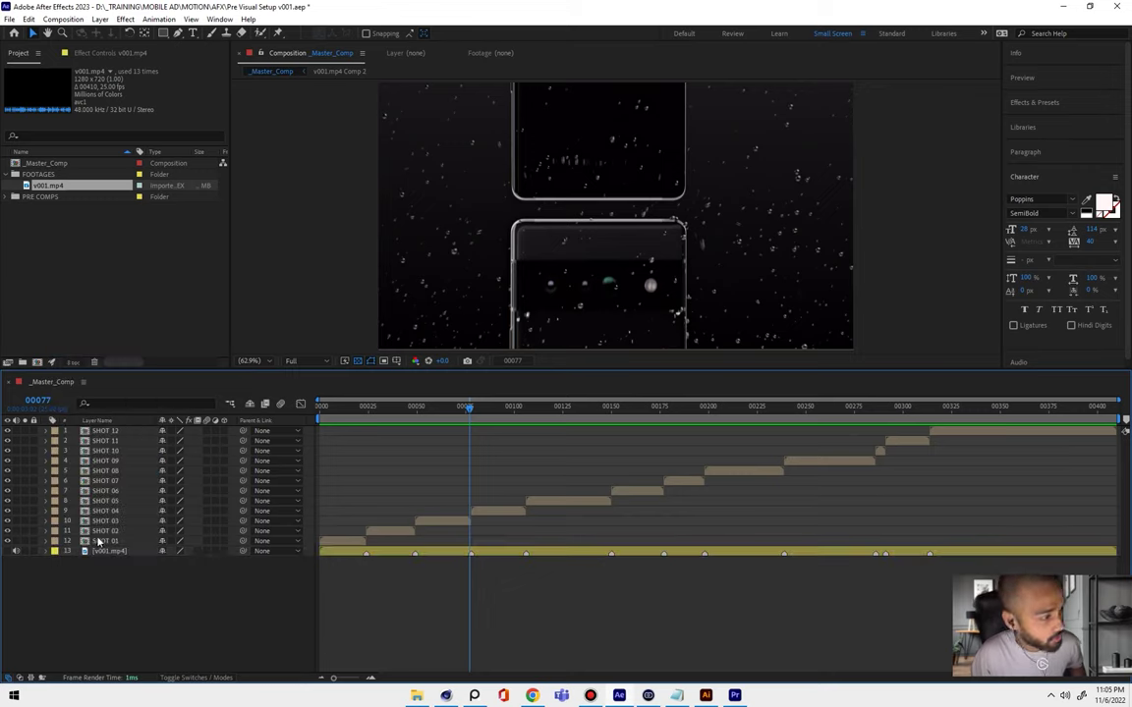
- Label layers SHOT 01 through SHOT 12 Purple and save the project
{"action": "left_click", "coordinate": [106, 432], "text": "shift"}
{"action": "left_click", "coordinate": [54, 431]}
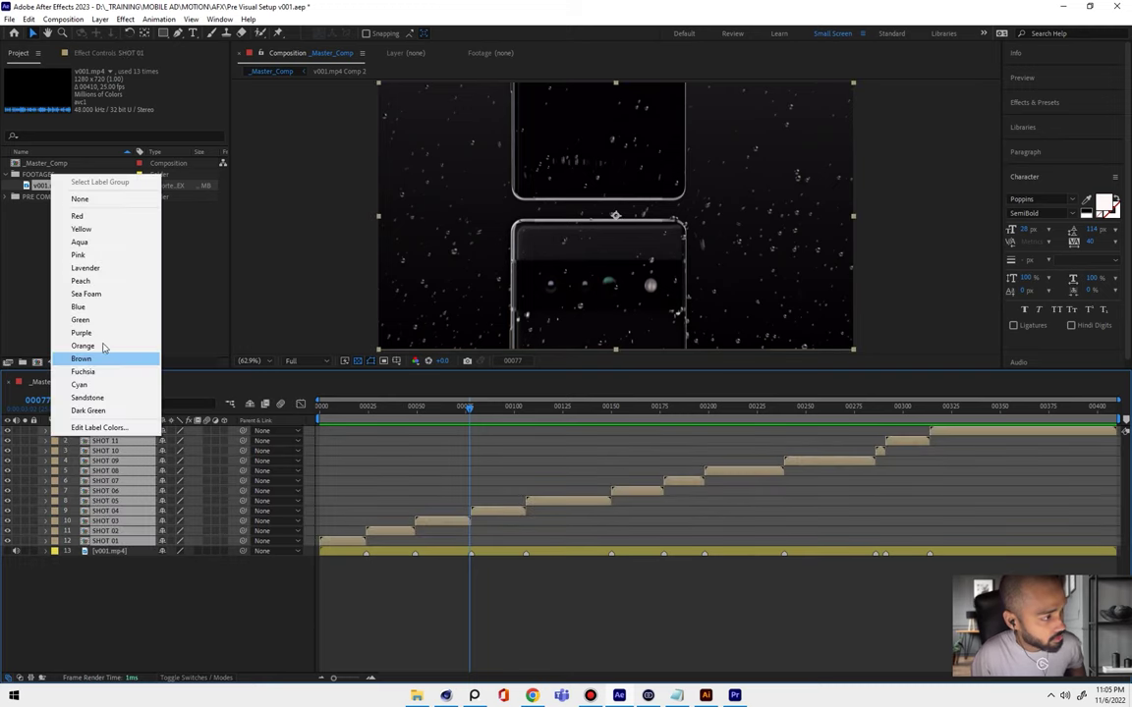
{"action": "left_click", "coordinate": [108, 333]}
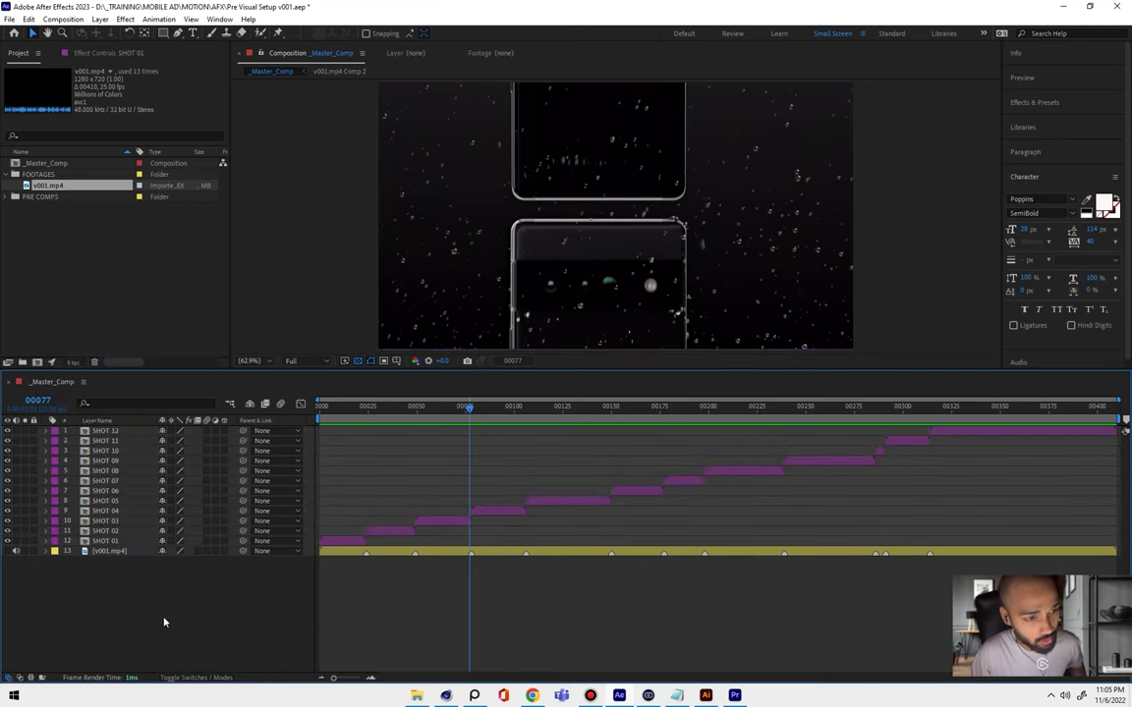
{"action": "key", "text": "ctrl+s"}
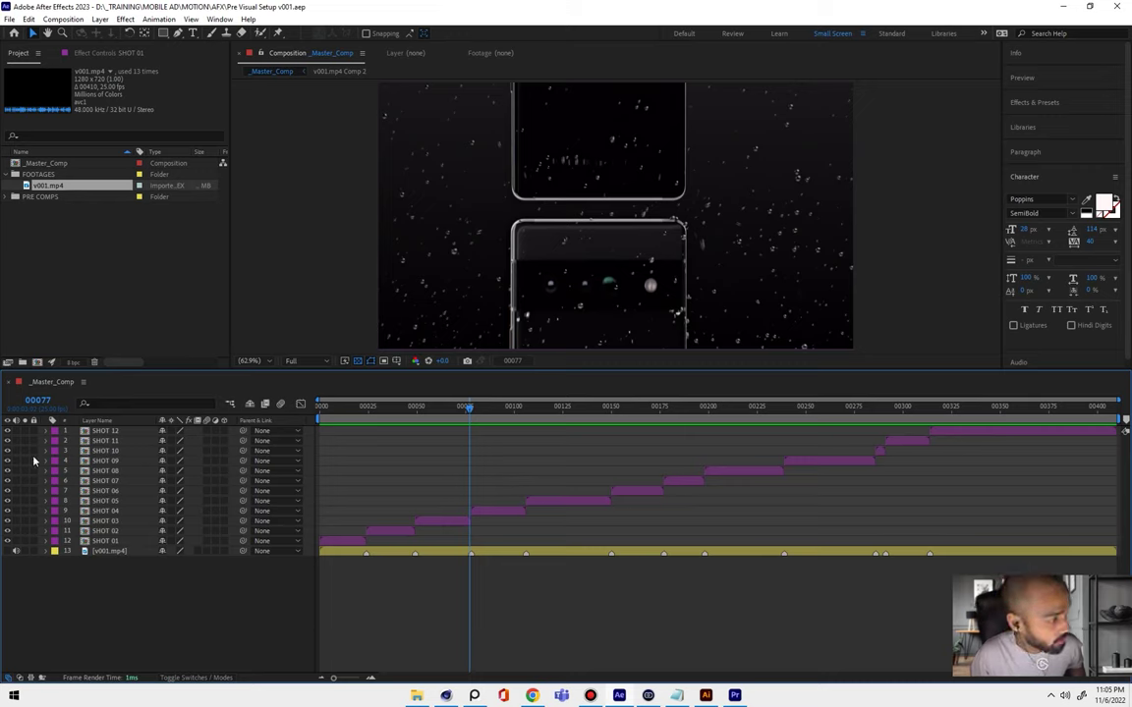
- Preview the v001.mp4 Comp 2 precomp, then minimize After Effects and return to Cinema 4D
{"action": "left_click", "coordinate": [330, 254]}
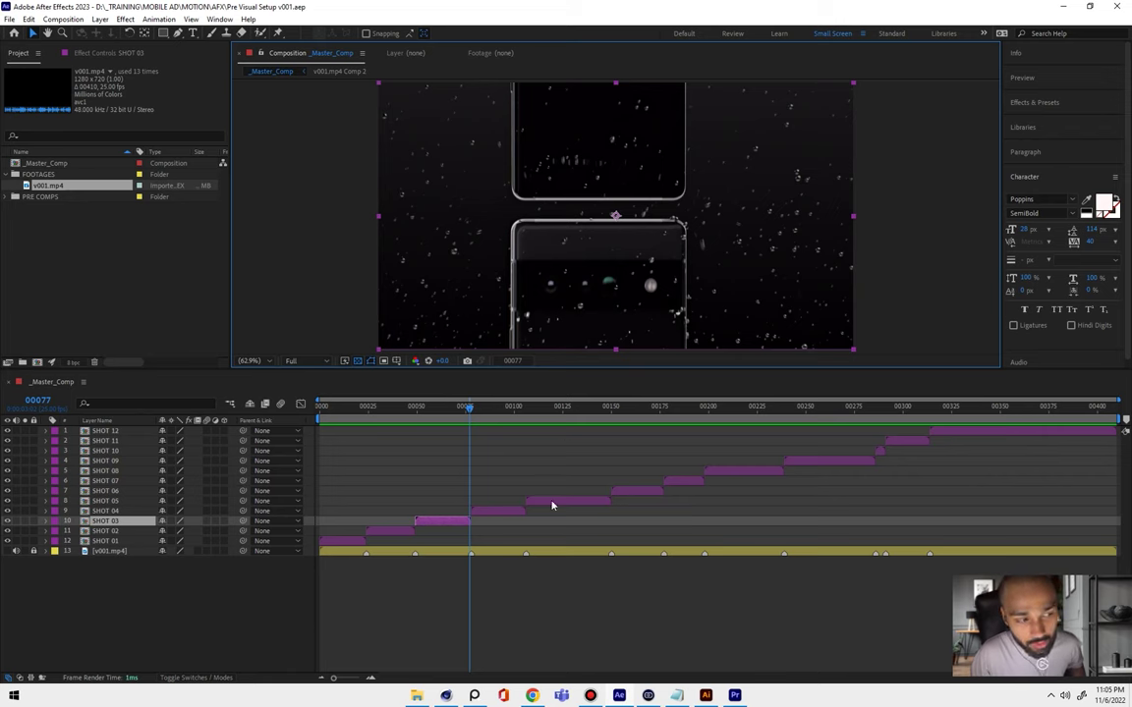
{"action": "mouse_move", "coordinate": [357, 417]}
{"action": "left_mouse_down"}
{"action": "mouse_move", "coordinate": [415, 438]}
{"action": "mouse_move", "coordinate": [397, 508]}
{"action": "left_mouse_up"}
{"action": "double_click", "coordinate": [391, 536]}
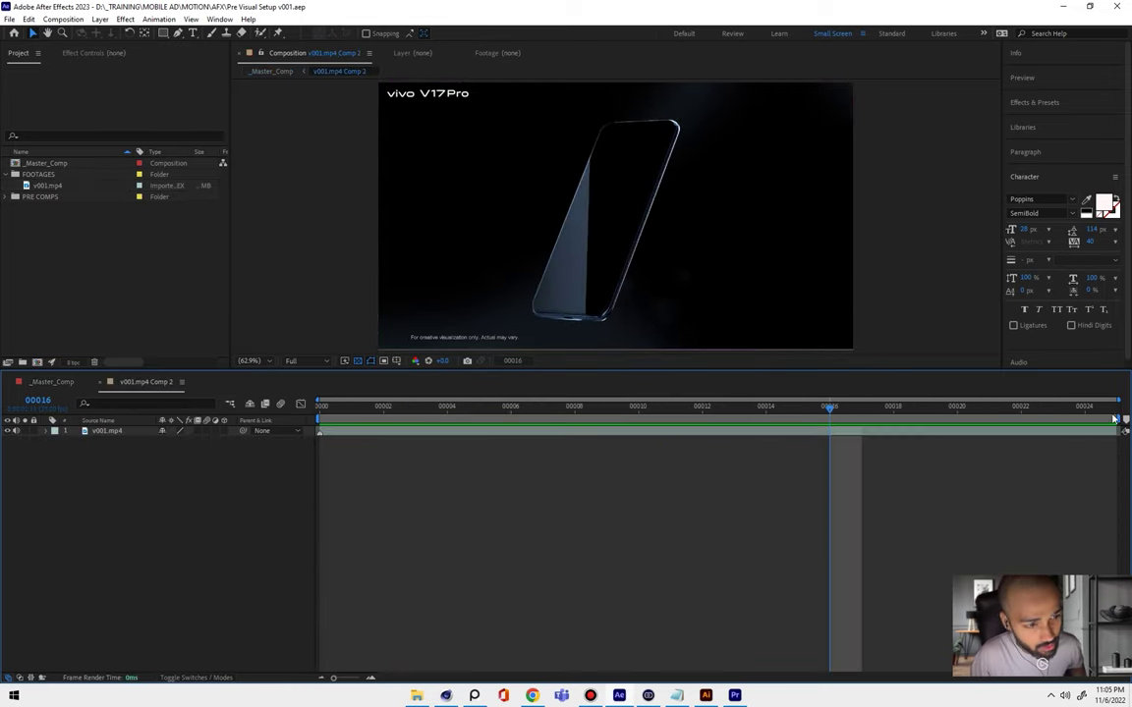
{"action": "left_click", "coordinate": [1120, 408]}
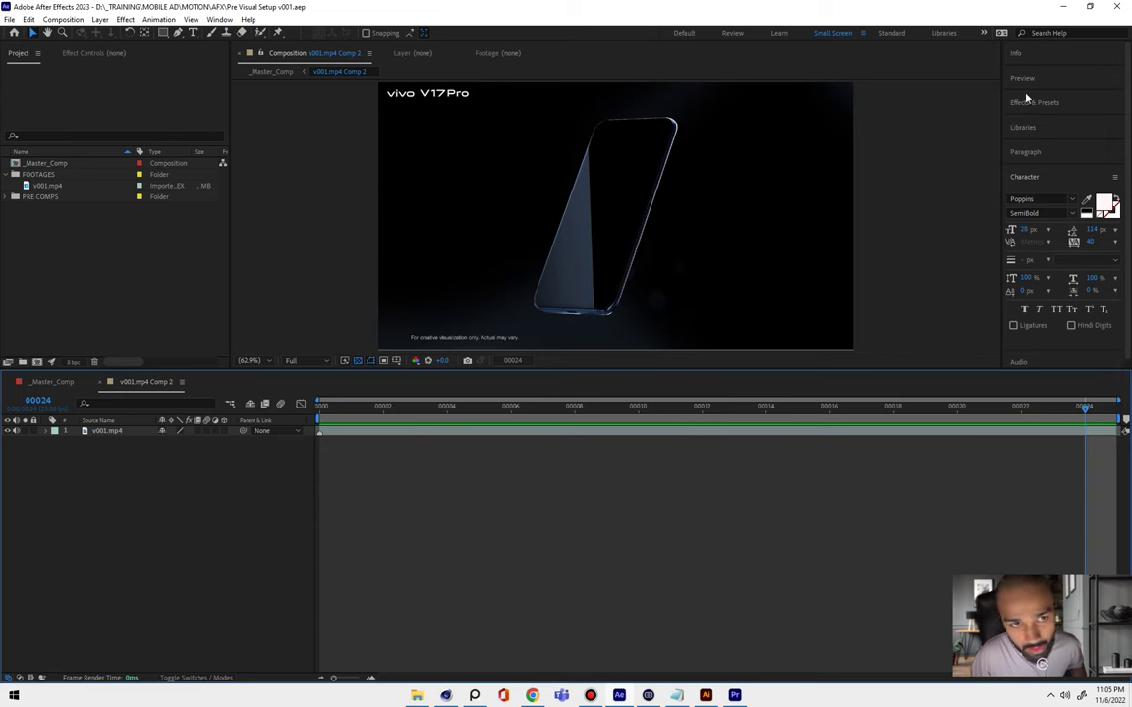
{"action": "left_click", "coordinate": [1061, 7]}
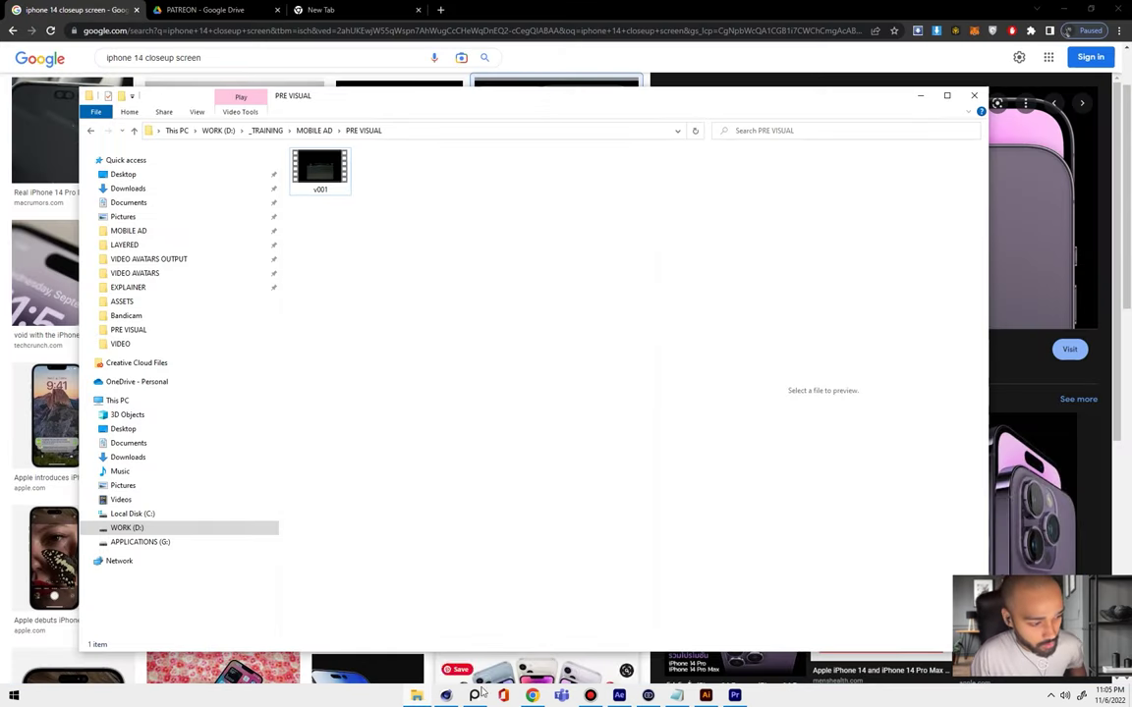
{"action": "mouse_move", "coordinate": [455, 697]}
{"action": "left_click", "coordinate": [456, 659]}
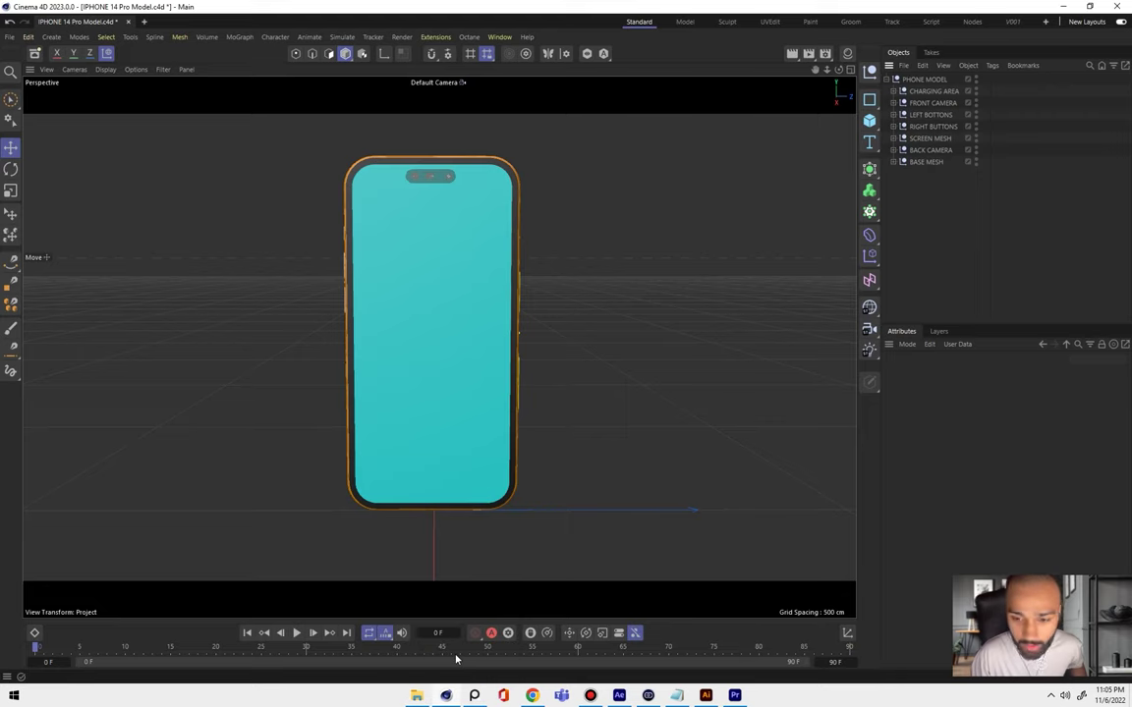